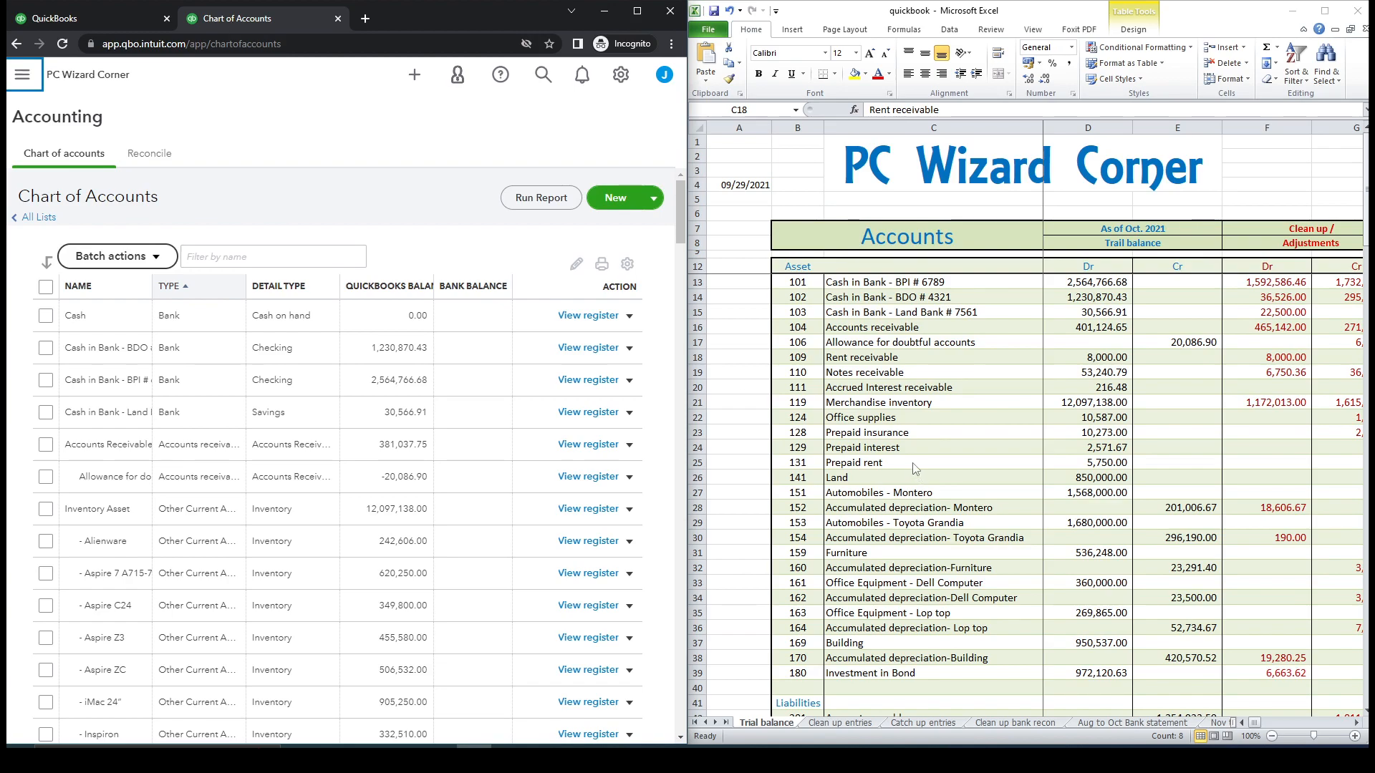
Copy the Rent receivable account name from the trial balance and start a new account of the Assets type.
click(859, 360)
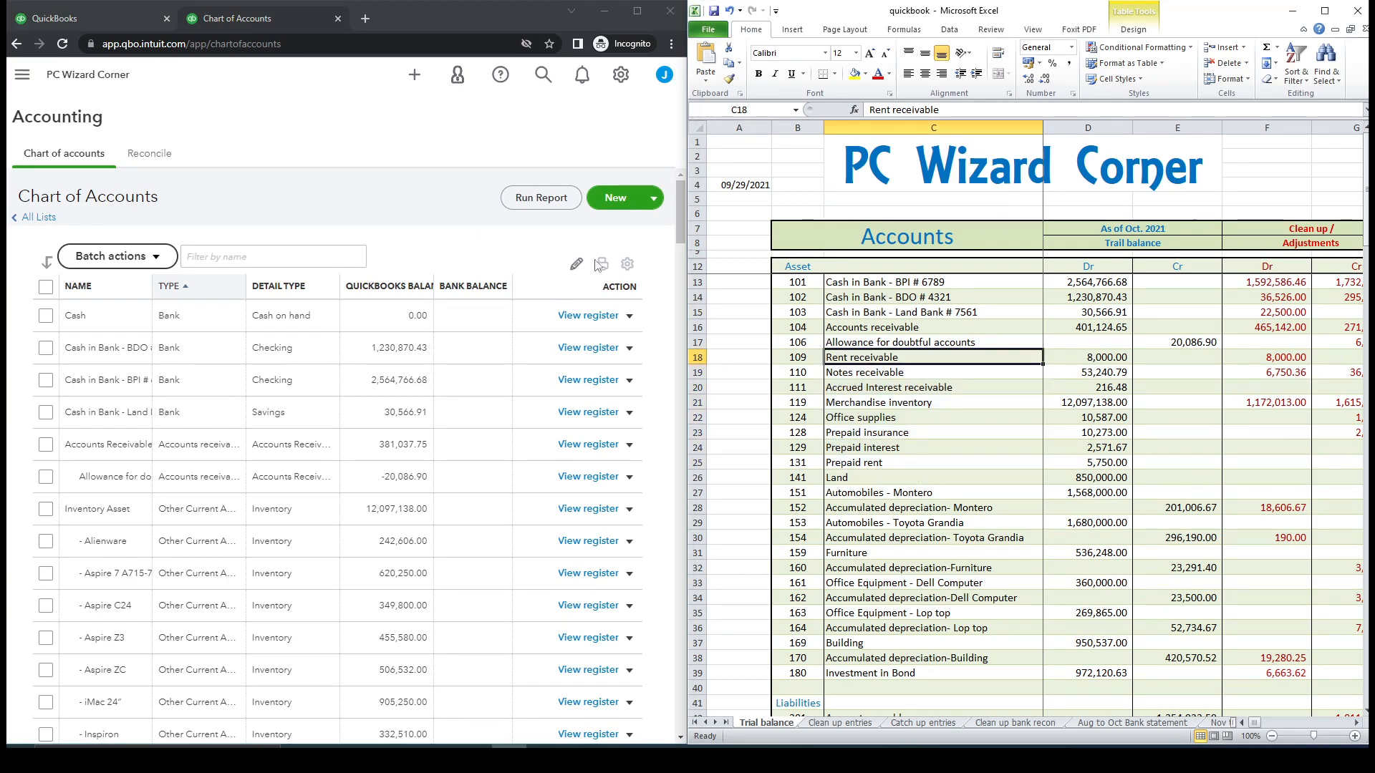
key(ctrl+c)
click(620, 212)
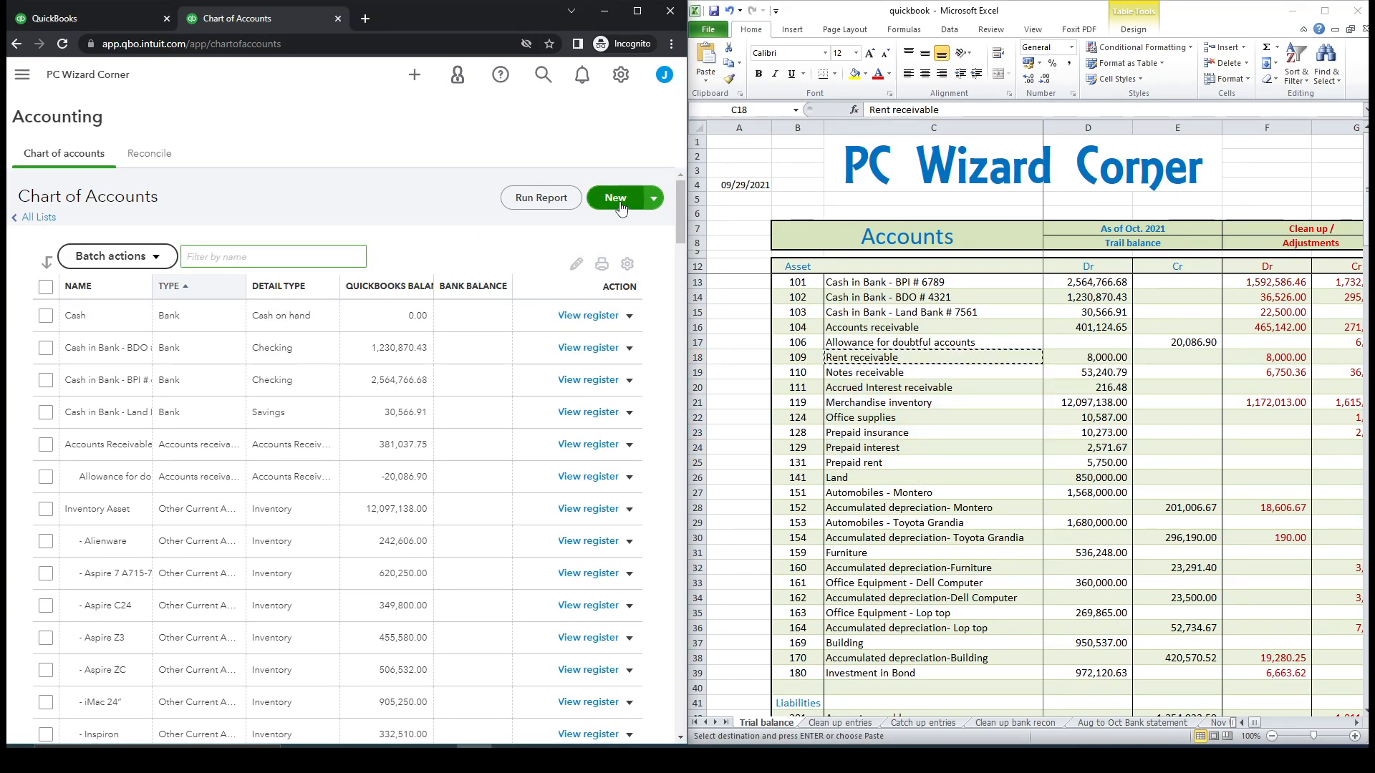
click(617, 202)
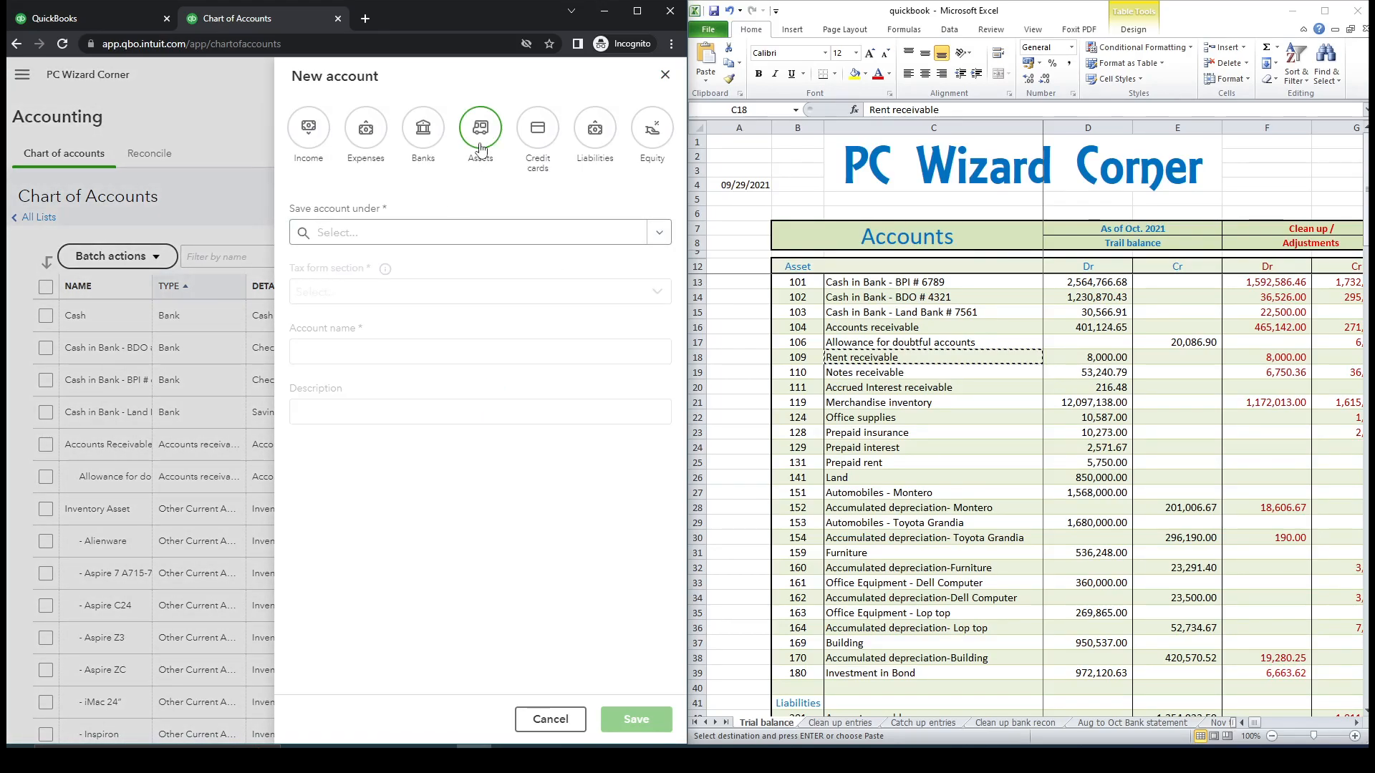
click(480, 145)
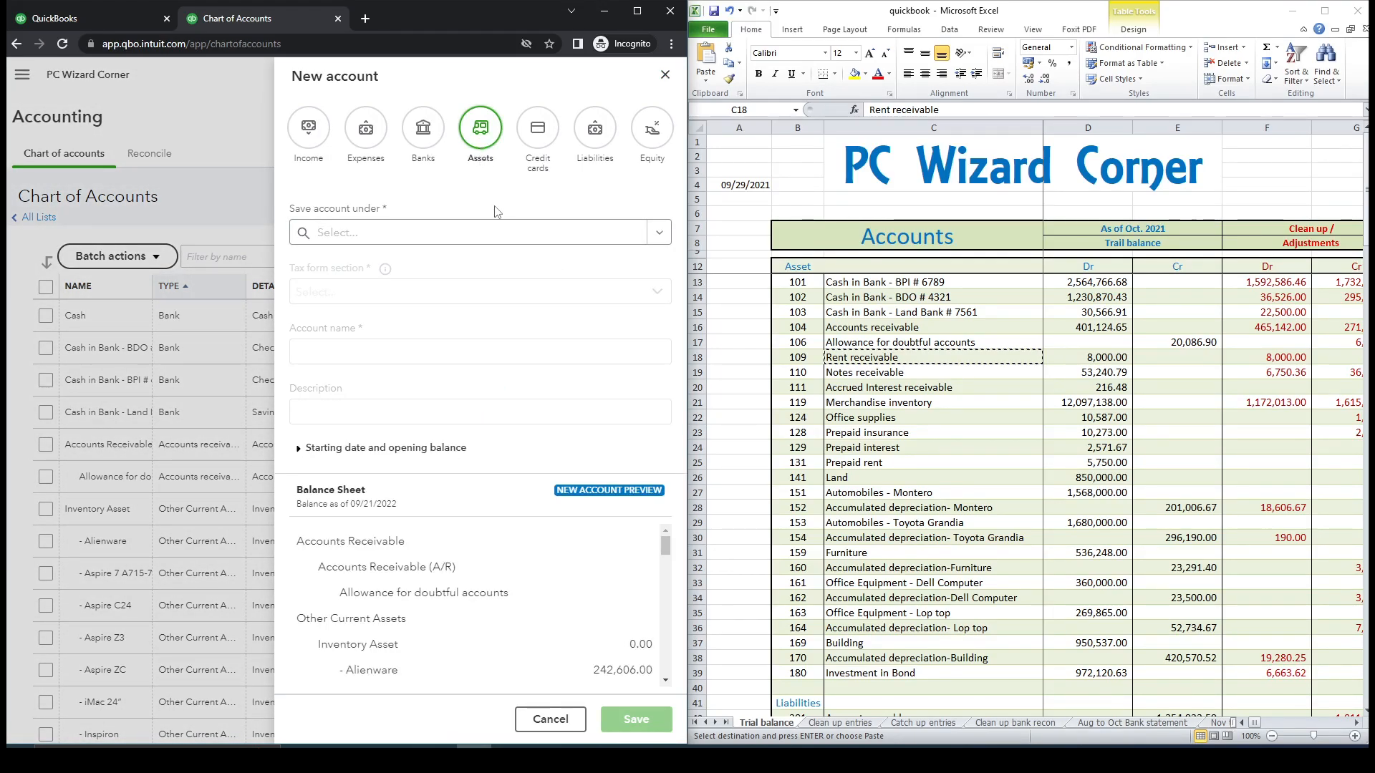
Save the new account under Other Current Assets and set its tax form section to Other Current Assets.
click(653, 236)
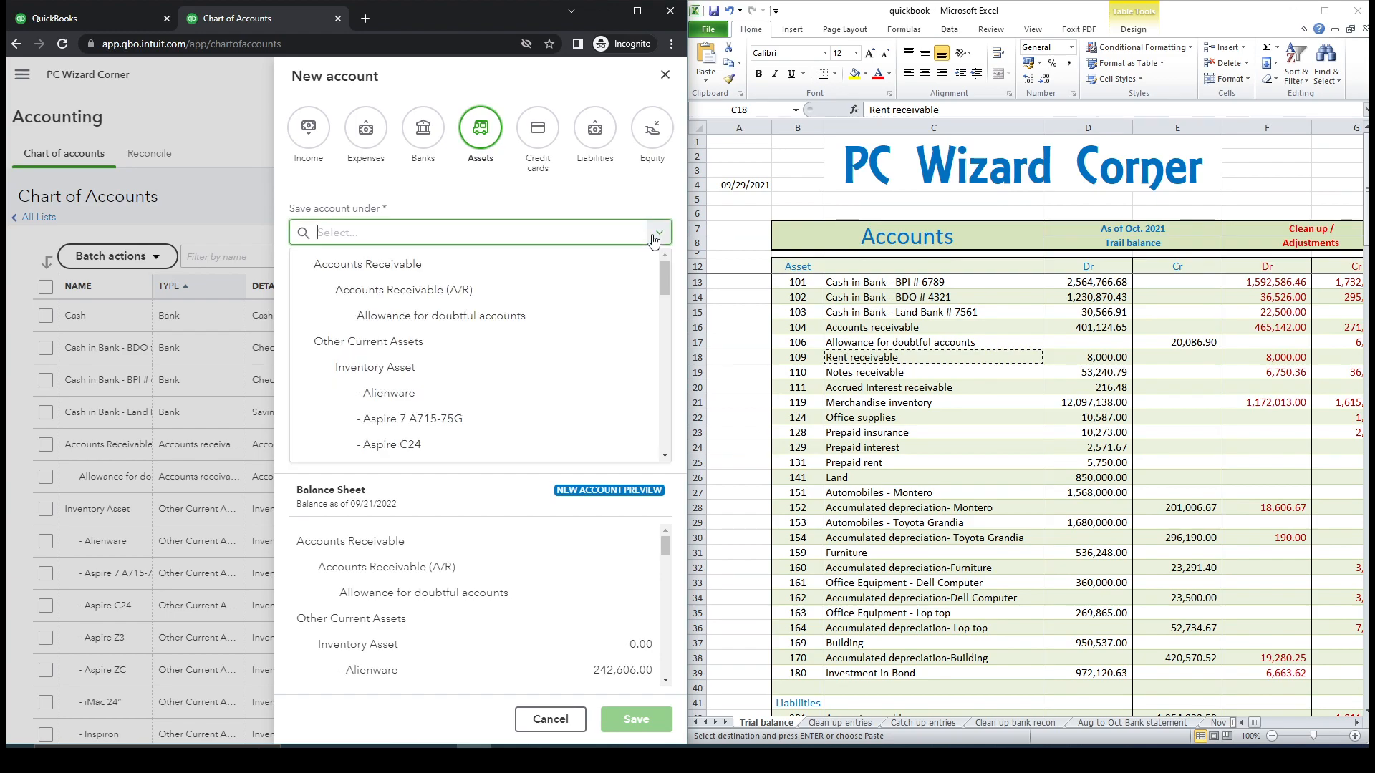
click(451, 341)
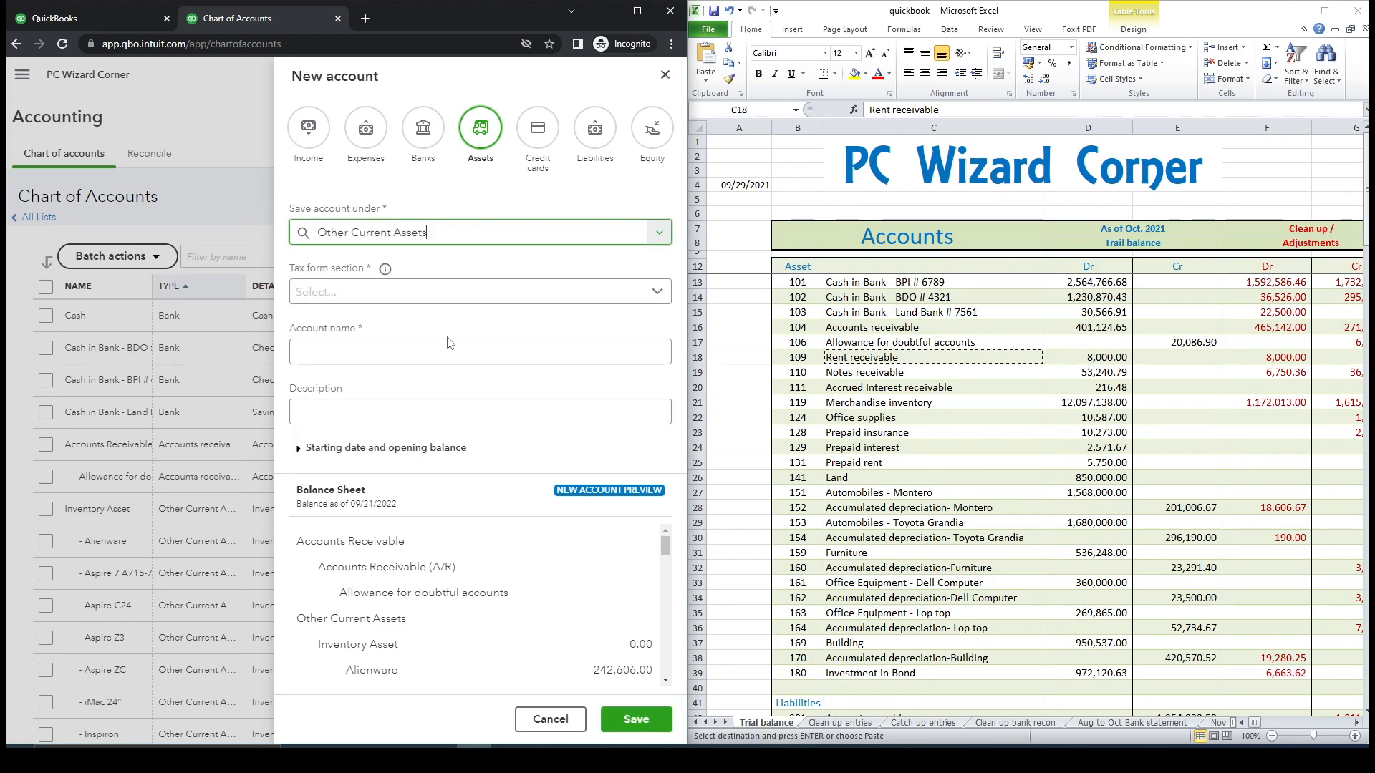
click(656, 291)
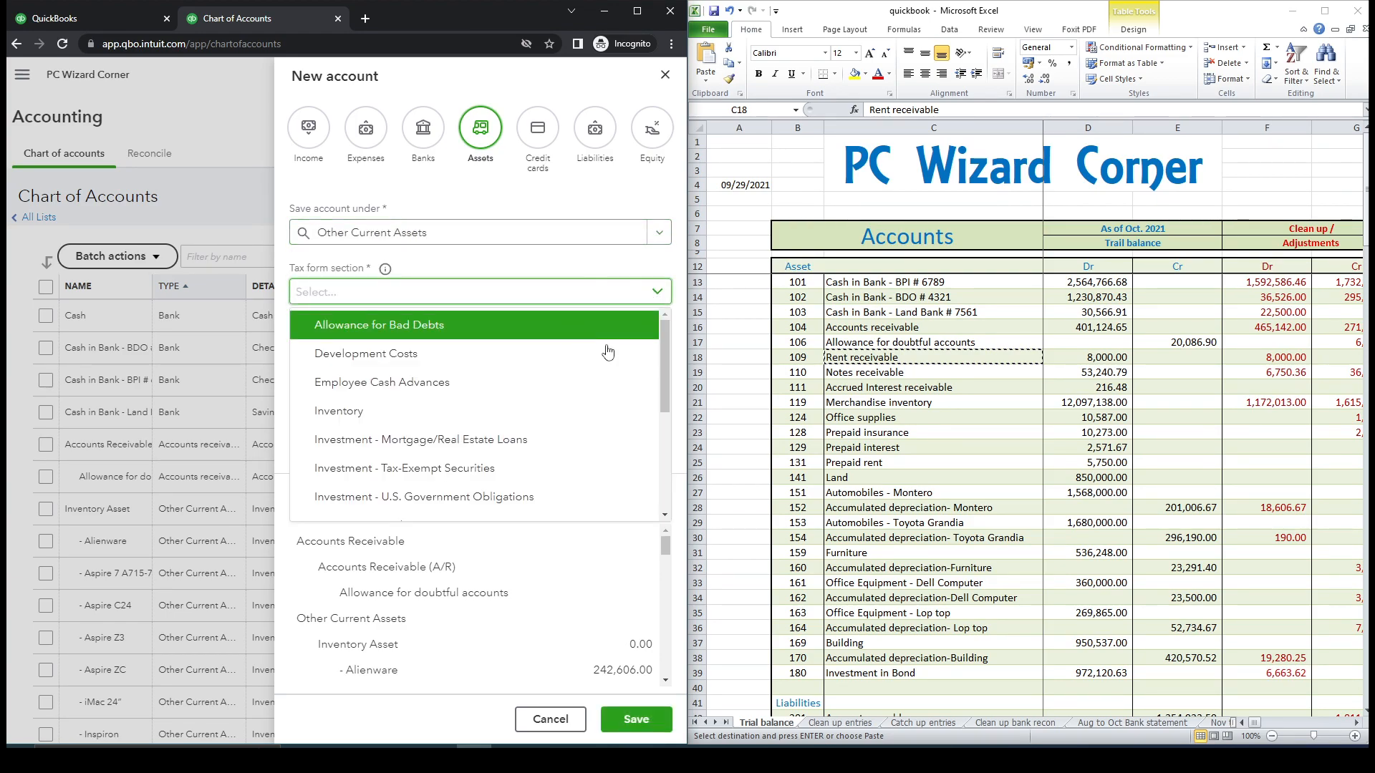
drag(663, 345, 675, 444)
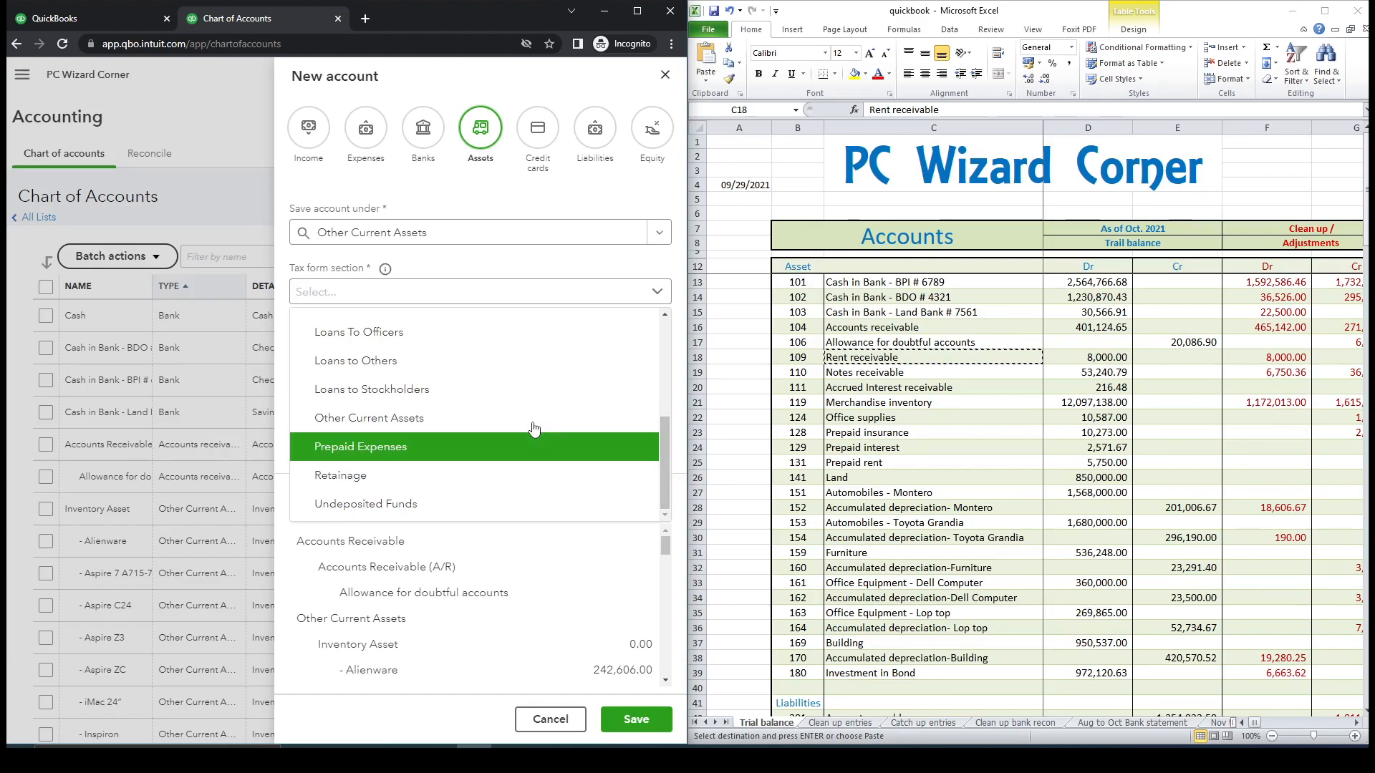
click(467, 416)
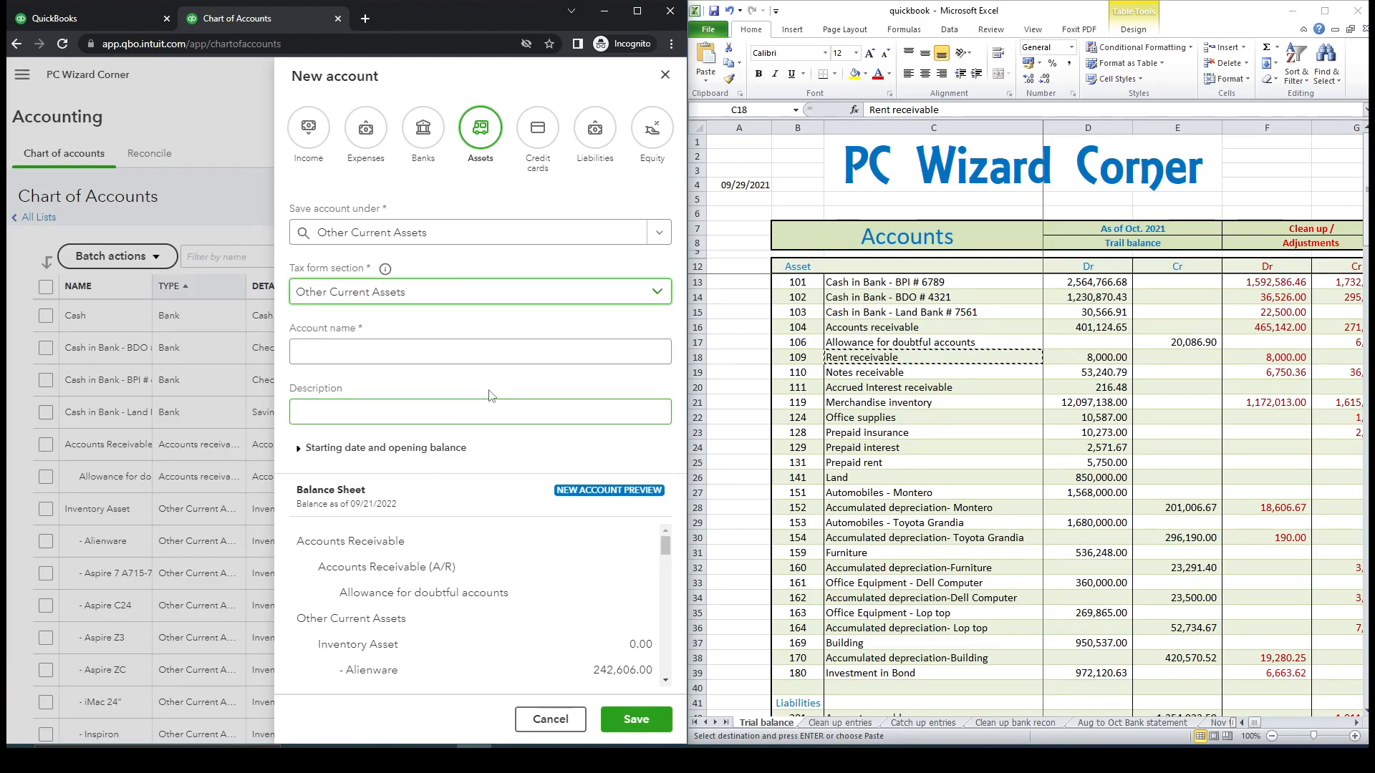
Name the new account Rental receivable, adapting the copied Rent receivable name.
click(375, 353)
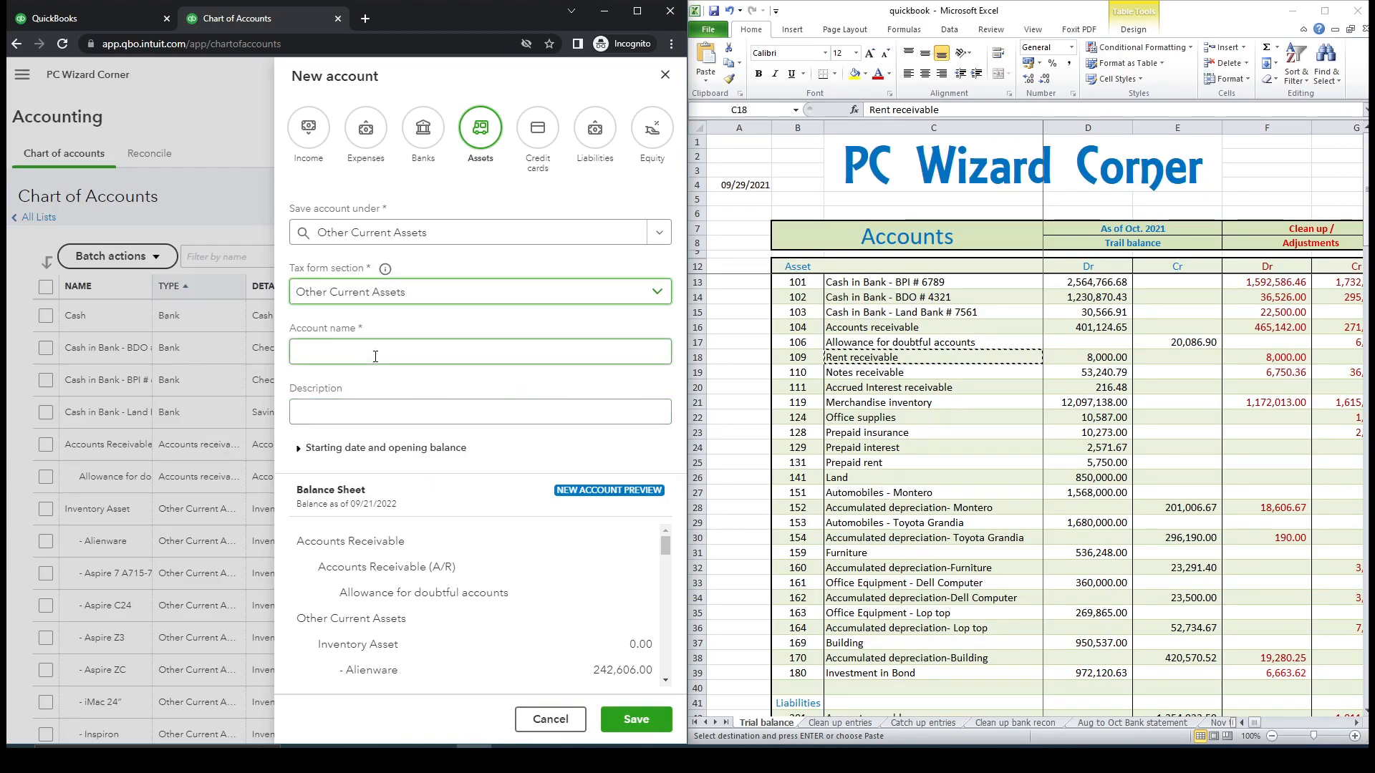
text(Rent receivable)
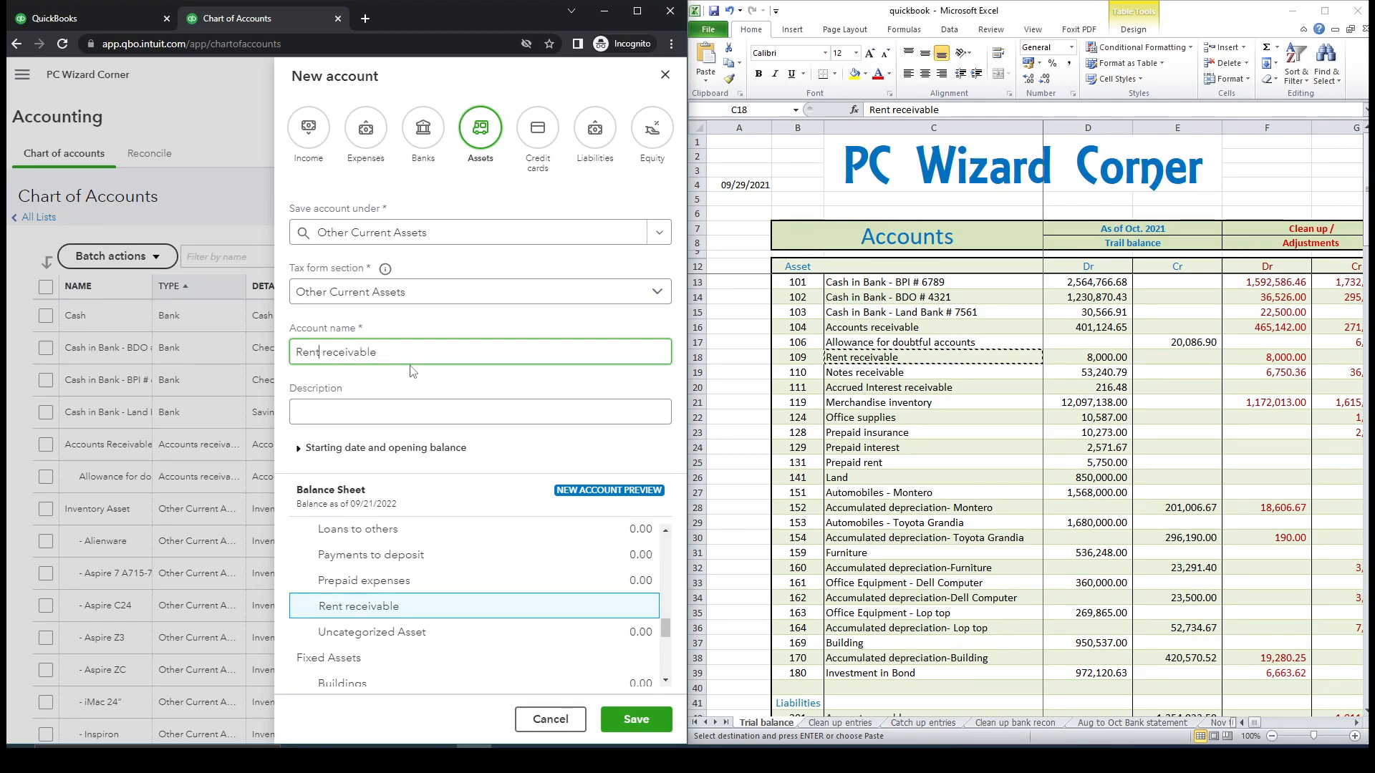
text(tal)
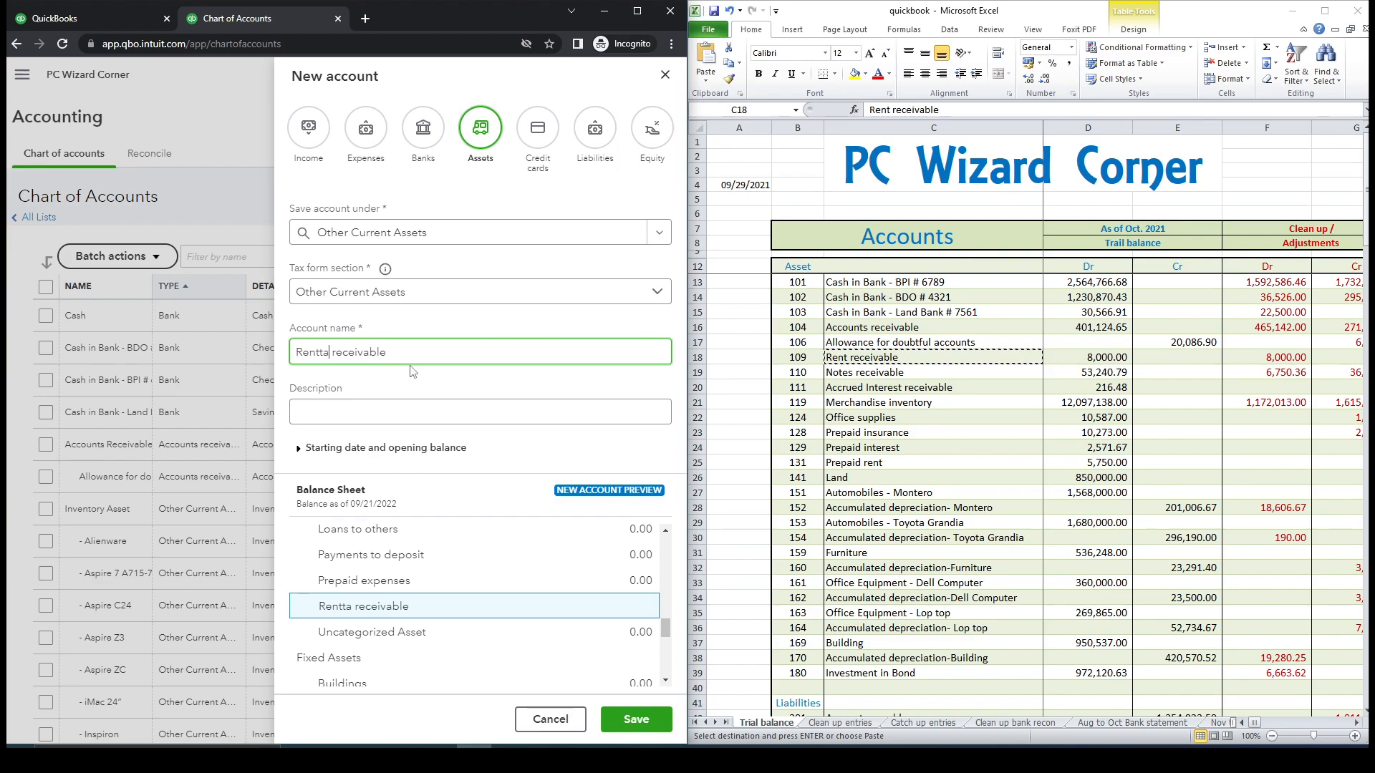
key(BackSpace)
key(BackSpace)
key(BackSpace)
text(al)
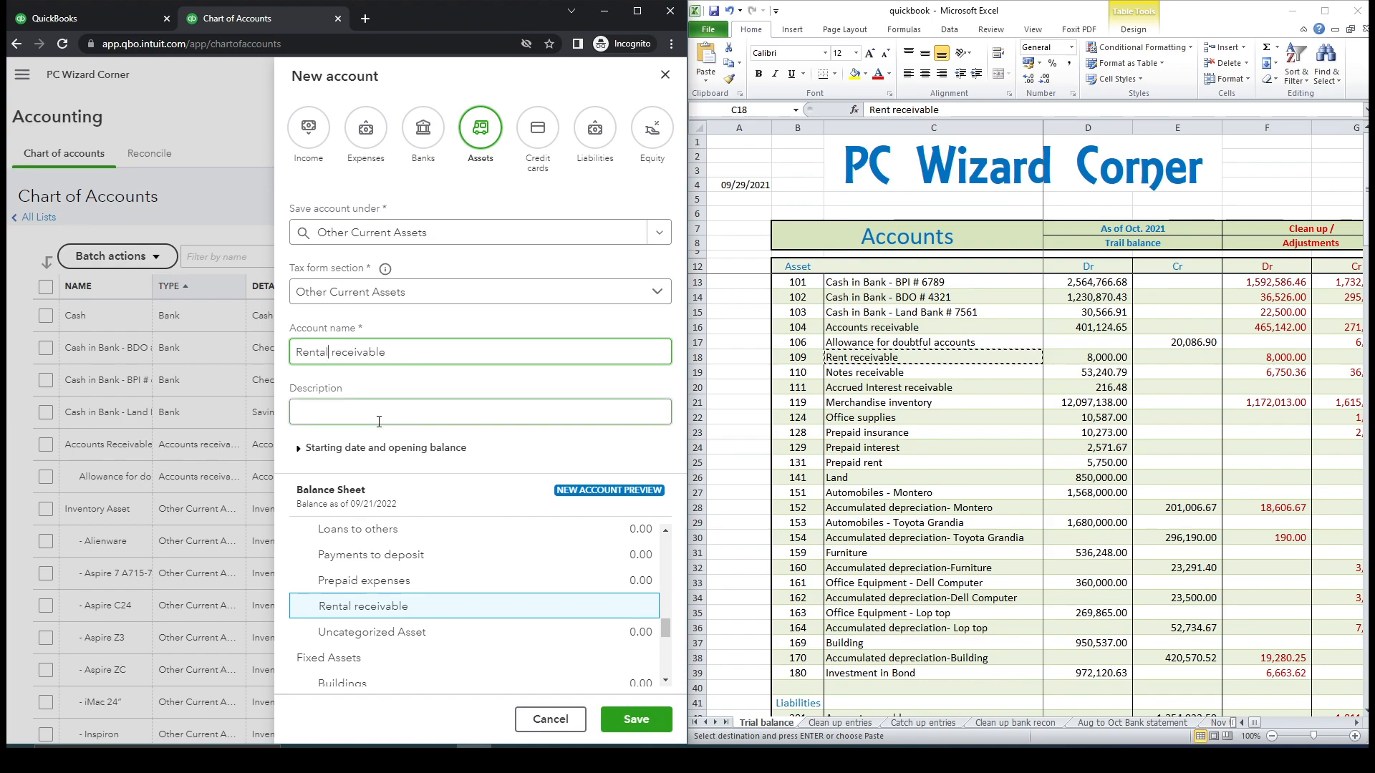
Set the account's tracking start to Other date, using 09/29/2021 copied from the trial balance sheet.
click(304, 450)
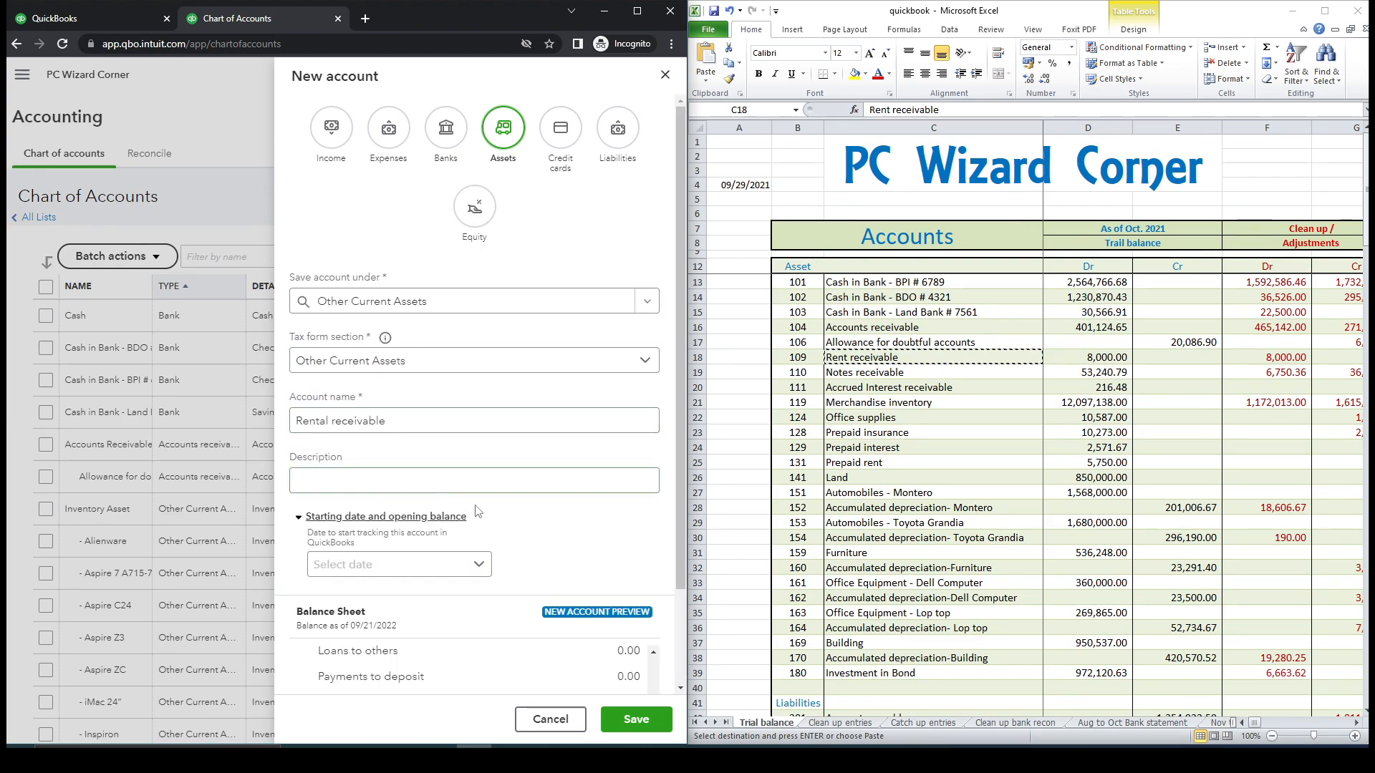
scroll(541, 524, down, 2)
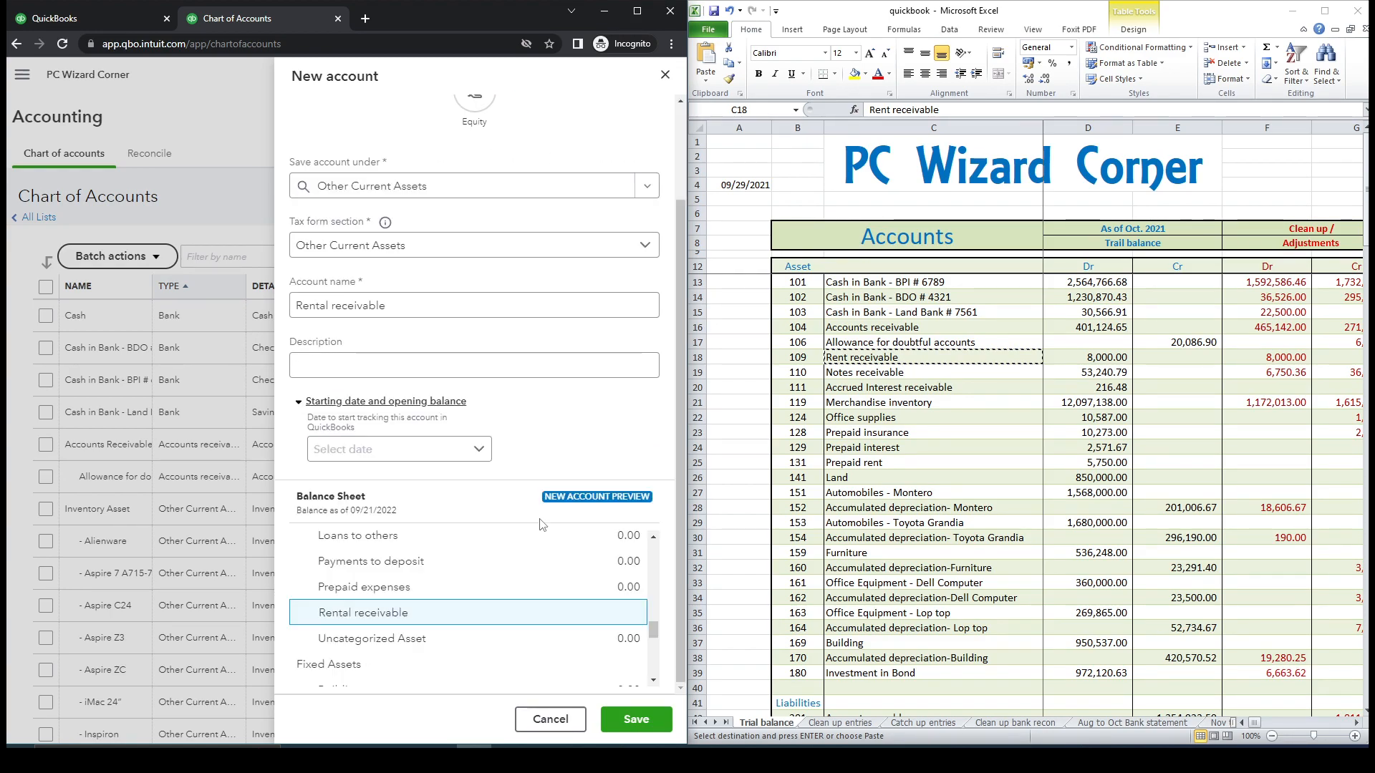
click(477, 449)
click(405, 562)
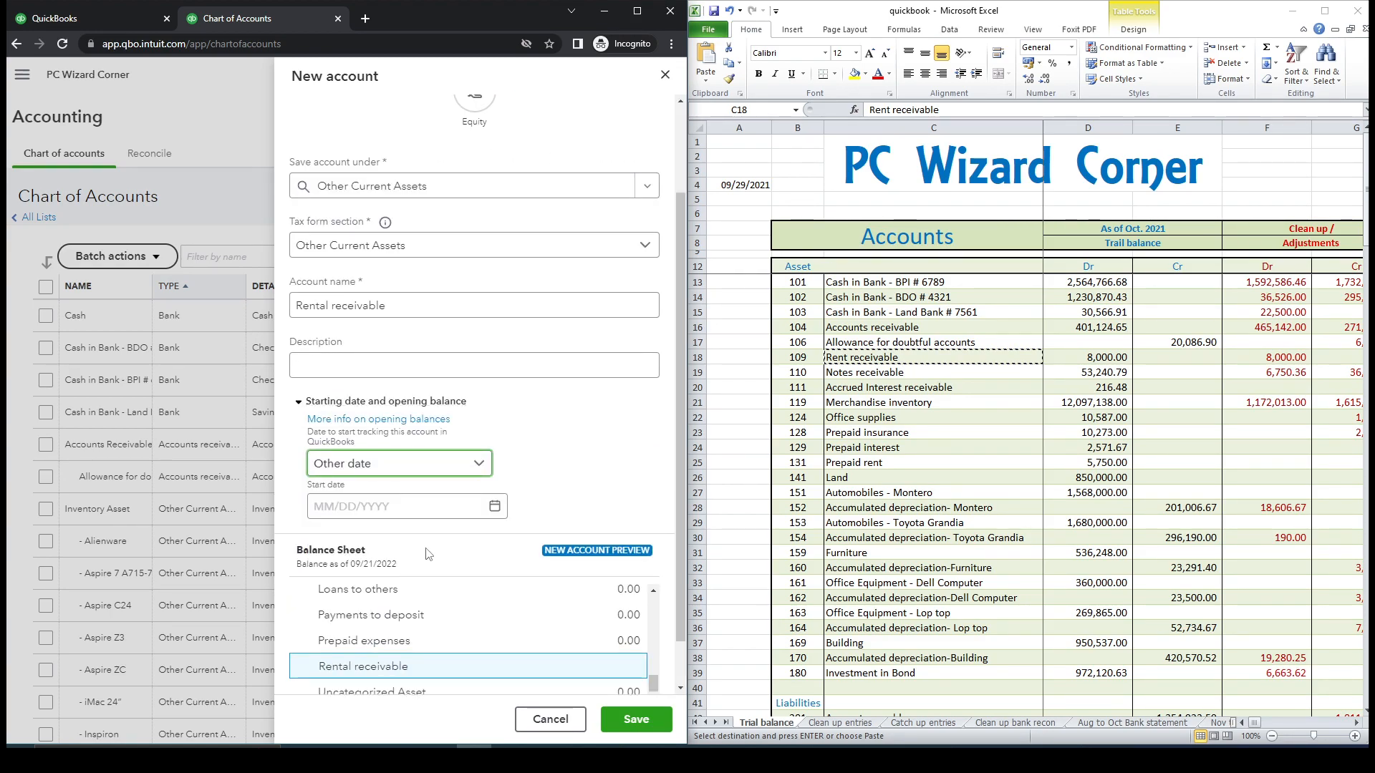
click(739, 185)
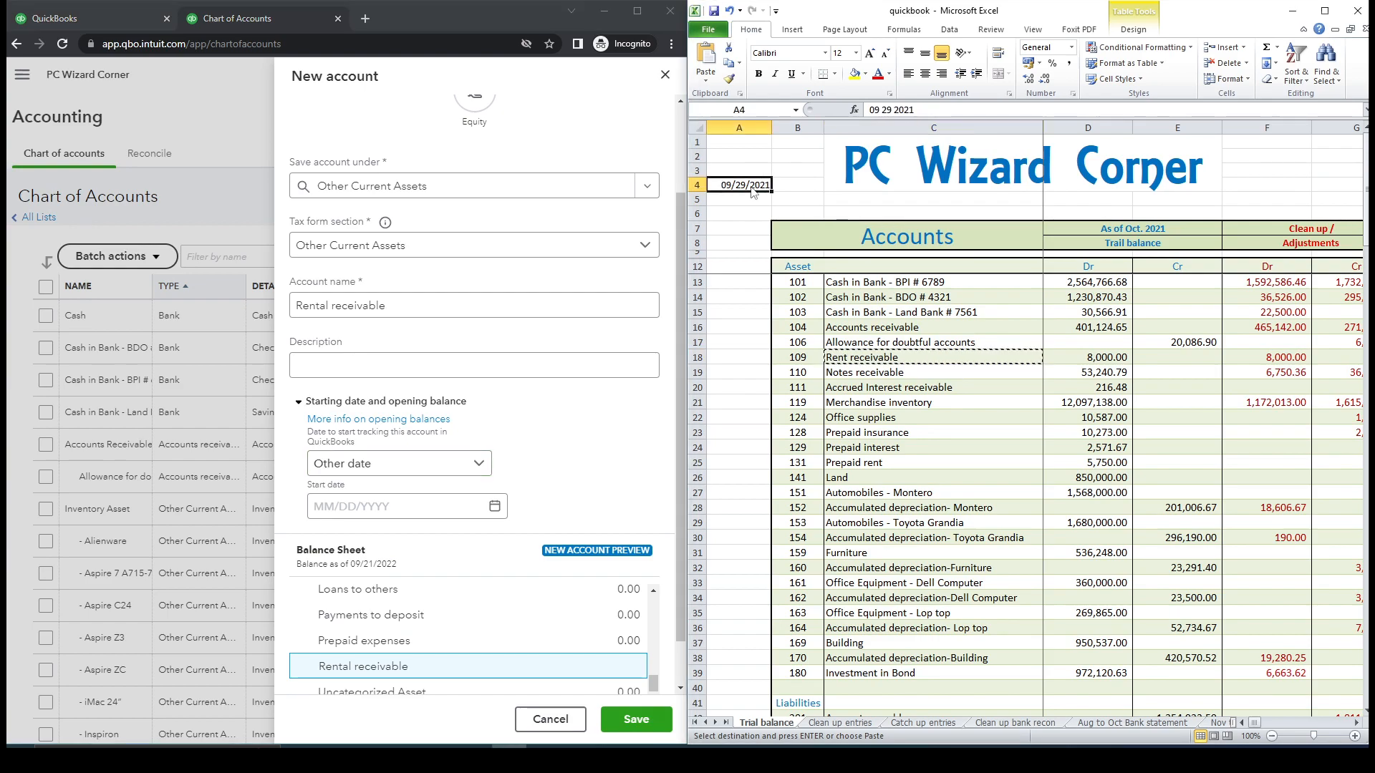
key(ctrl+c)
click(396, 505)
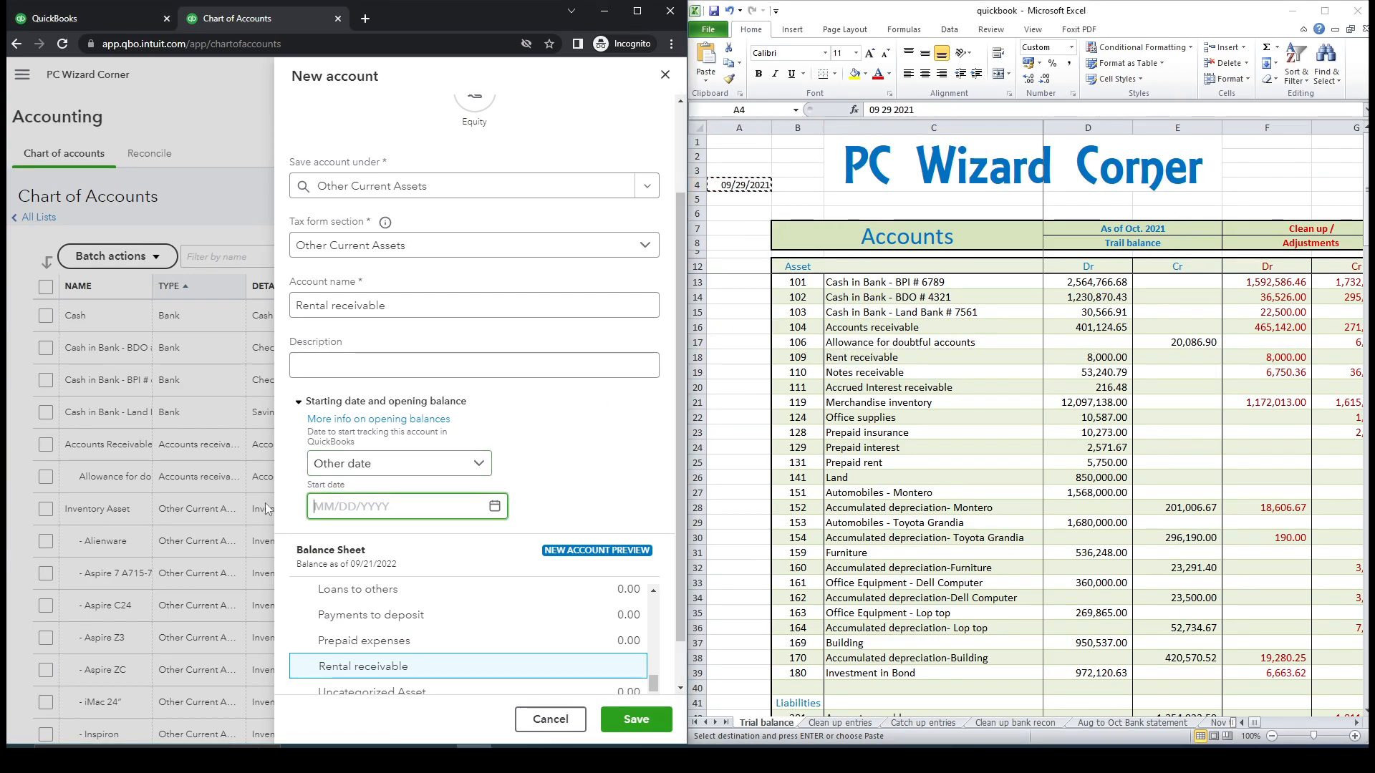
key(ctrl+v)
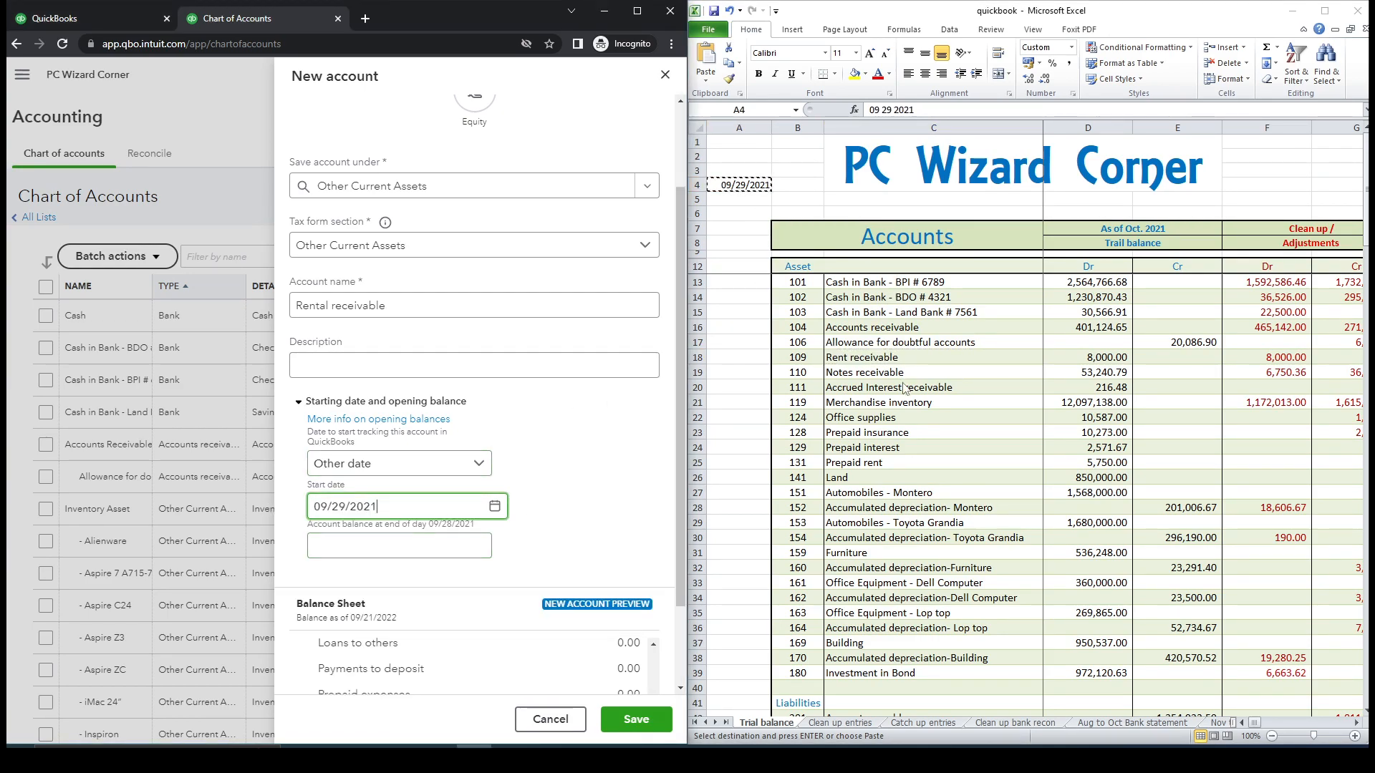
Enter the 8,000.00 Rent receivable debit from the trial balance as the opening account balance and save the account.
click(877, 361)
click(1084, 357)
key(ctrl+c)
click(401, 545)
key(ctrl+v)
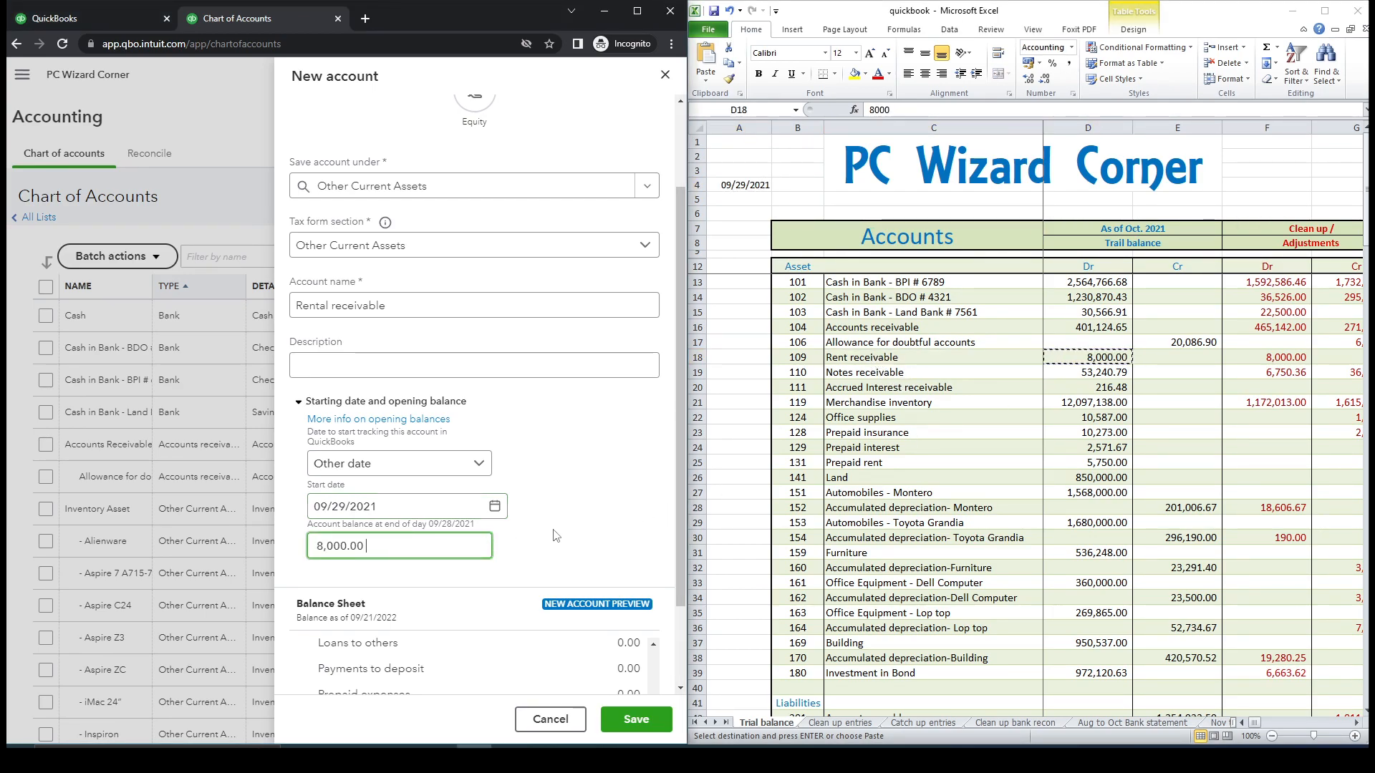
click(565, 530)
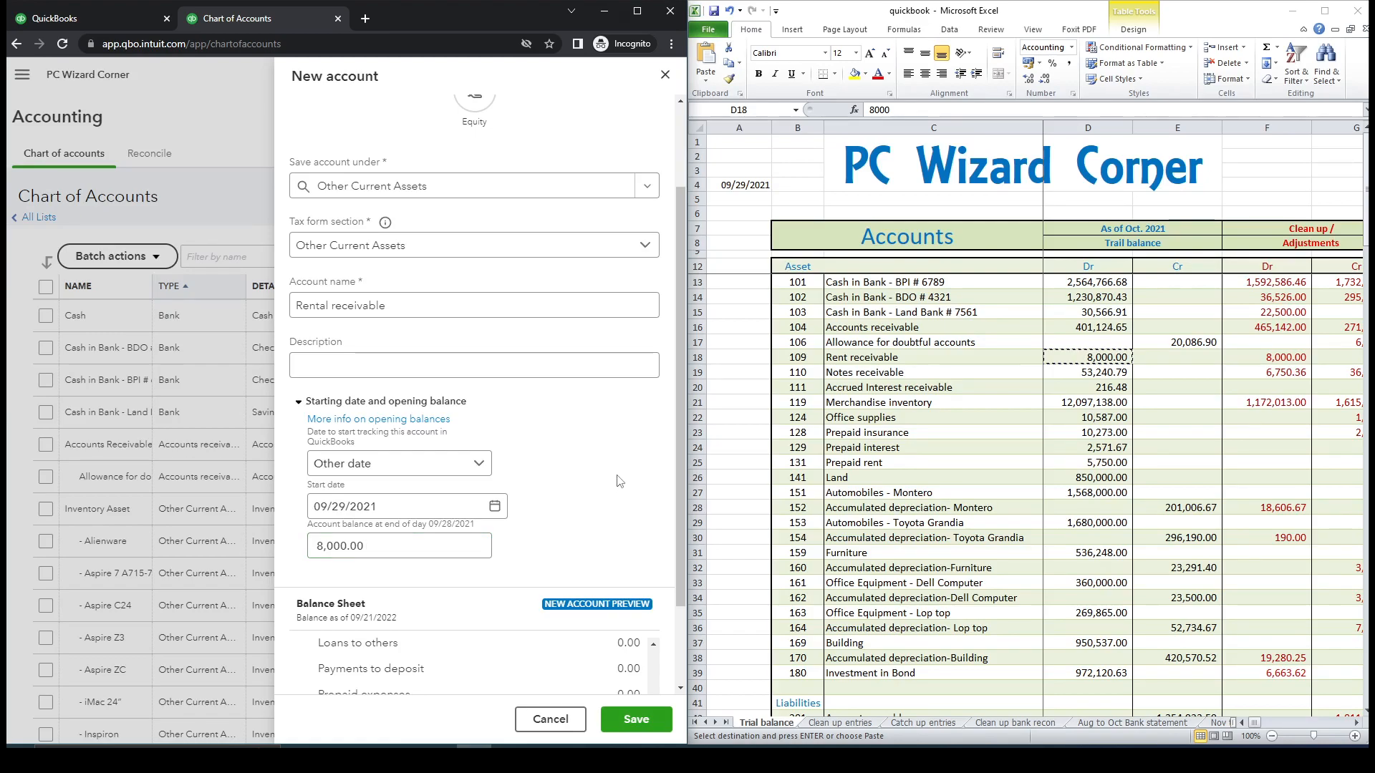
click(635, 719)
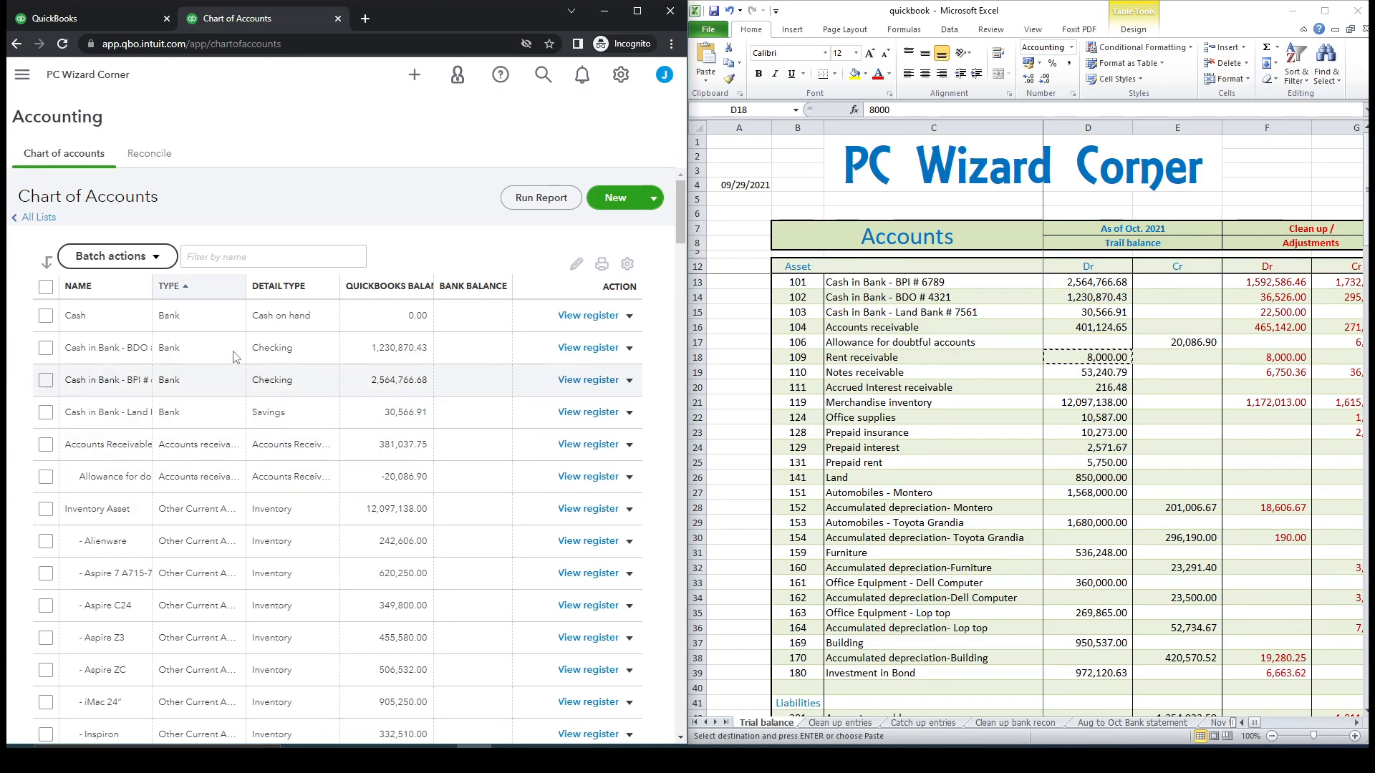
Filter the chart of accounts by "rent" and open the register of the Rental receivable account.
click(283, 255)
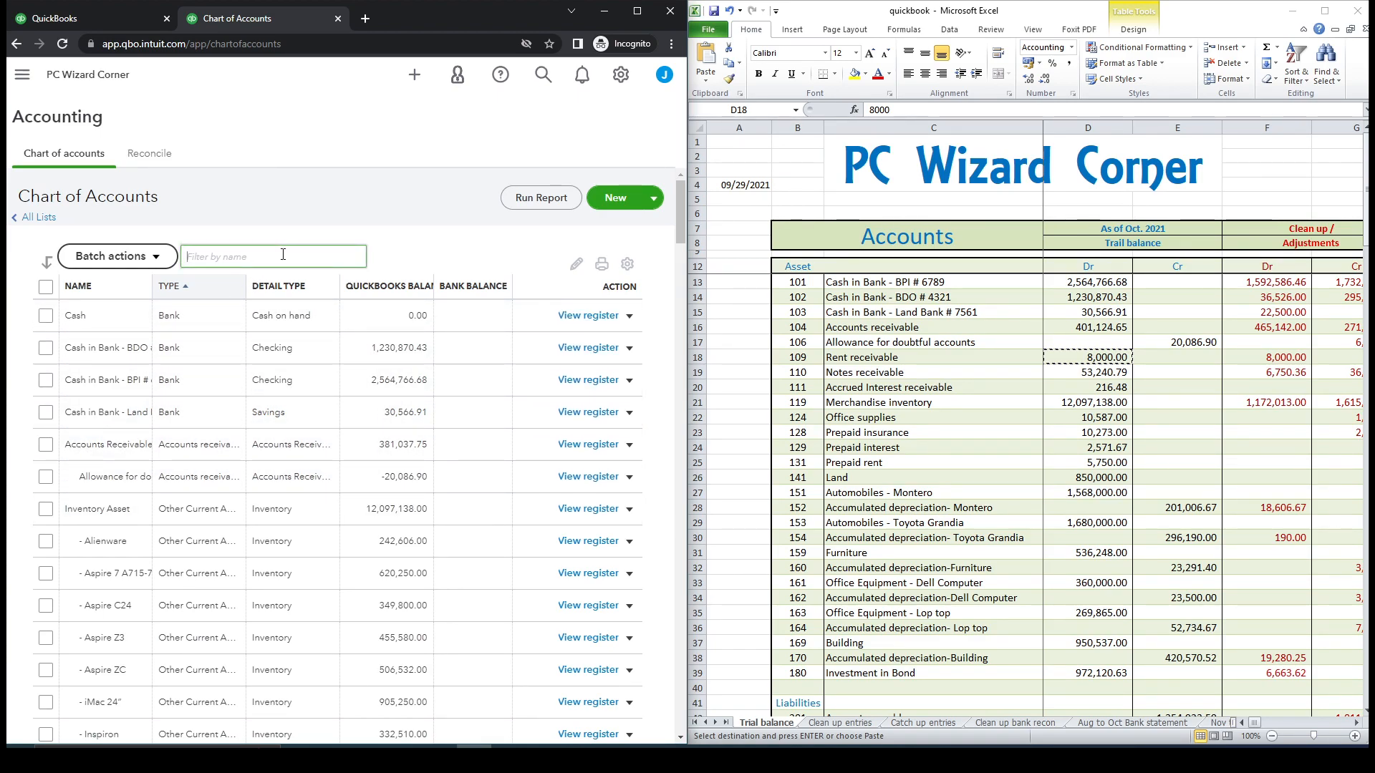
text(rent)
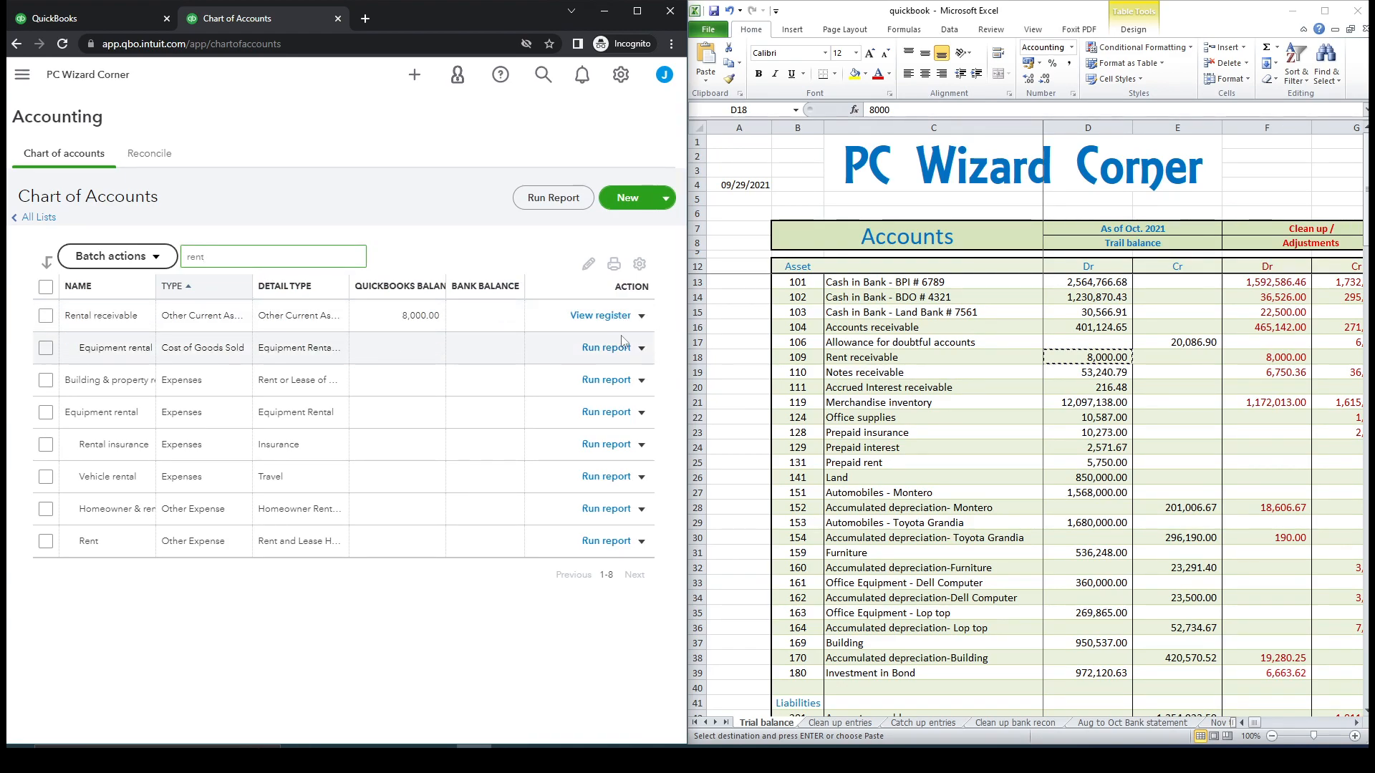
click(613, 315)
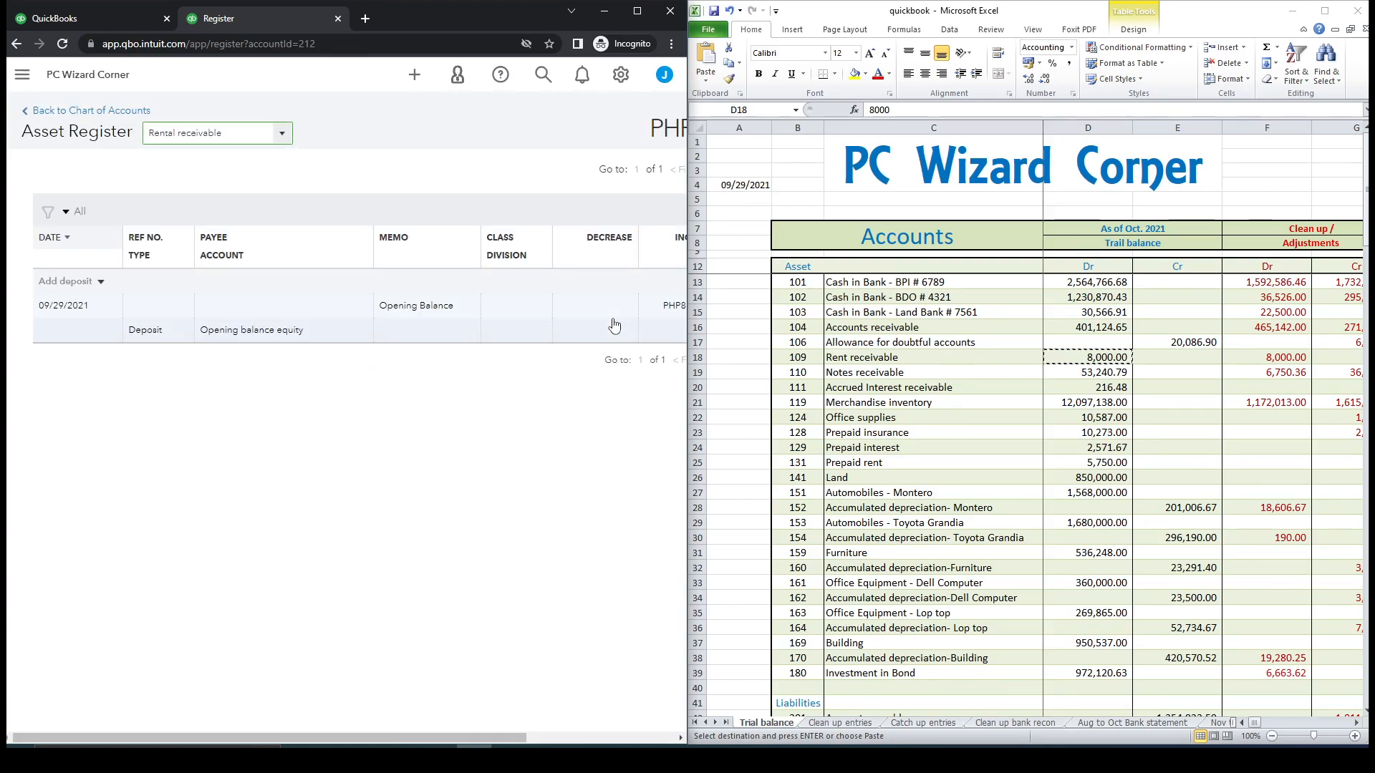
Try to change the account of the 09/29/2021 opening balance entry to Owner's Capital within the register.
click(231, 340)
click(367, 350)
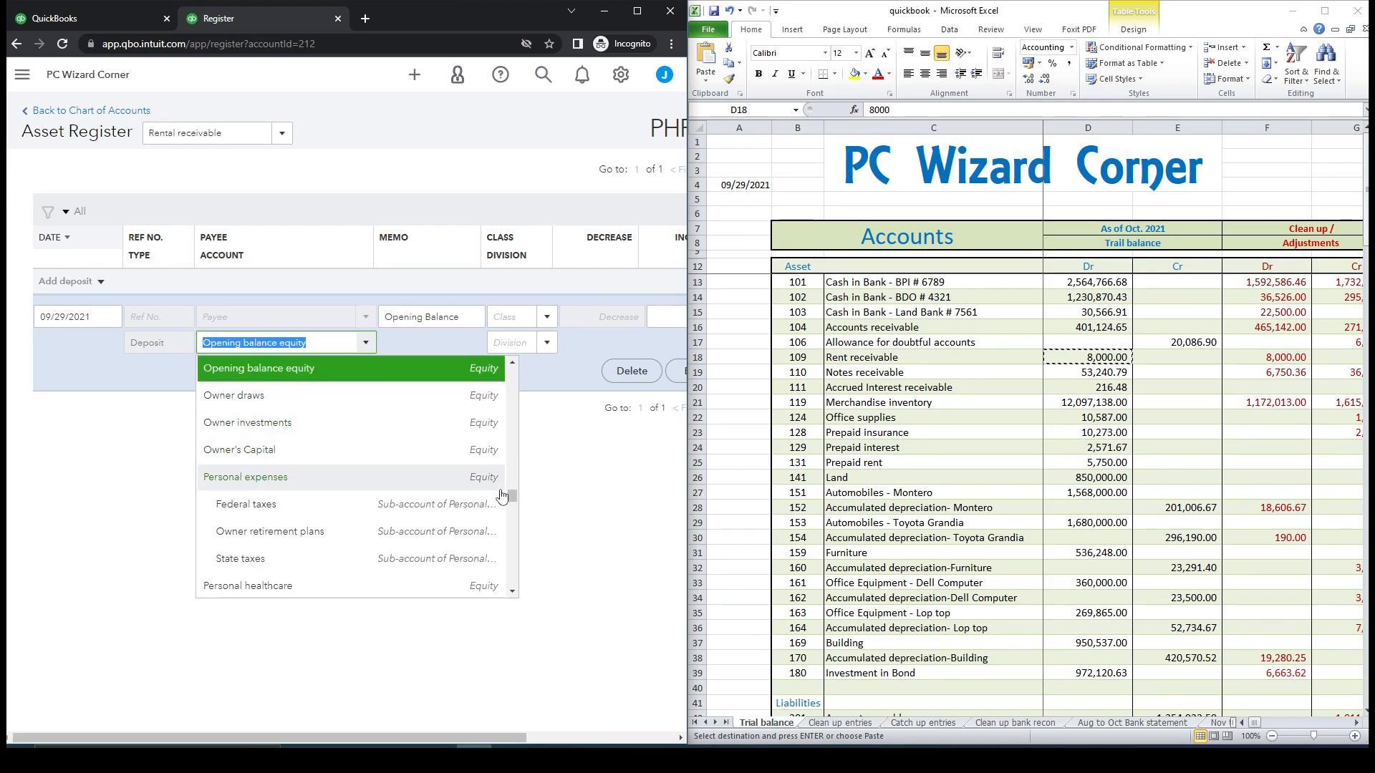
click(390, 457)
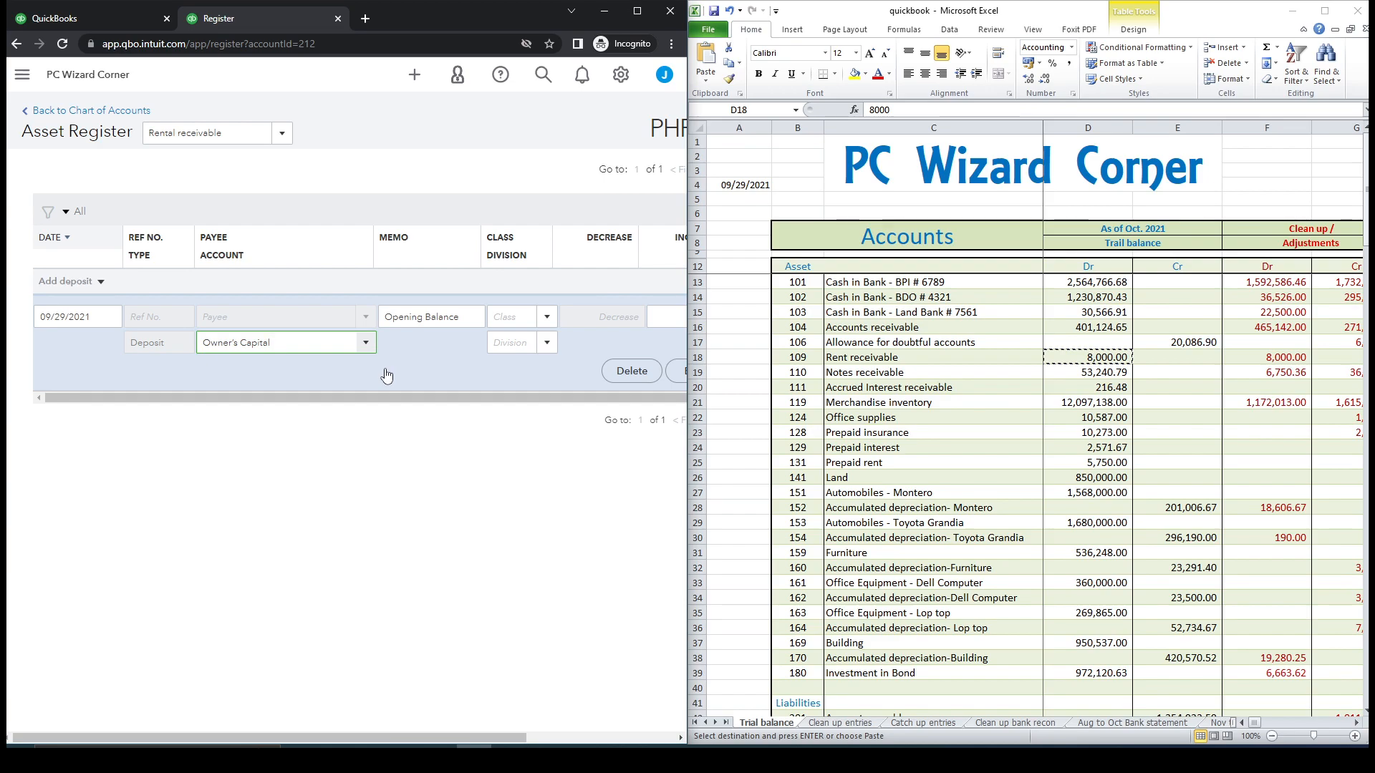
Open the opening balance entry in the full deposit form, discarding the unsaved register row changes.
drag(444, 741, 517, 734)
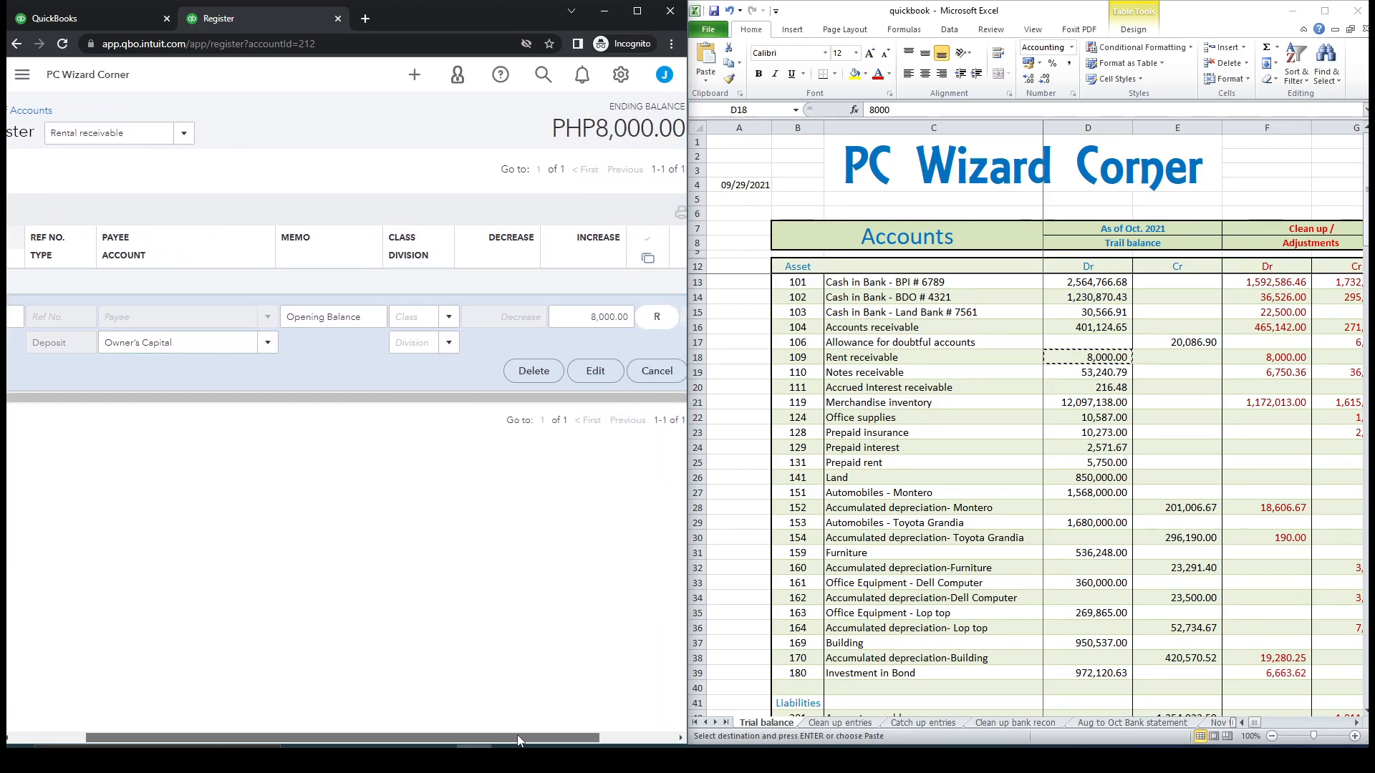
click(582, 373)
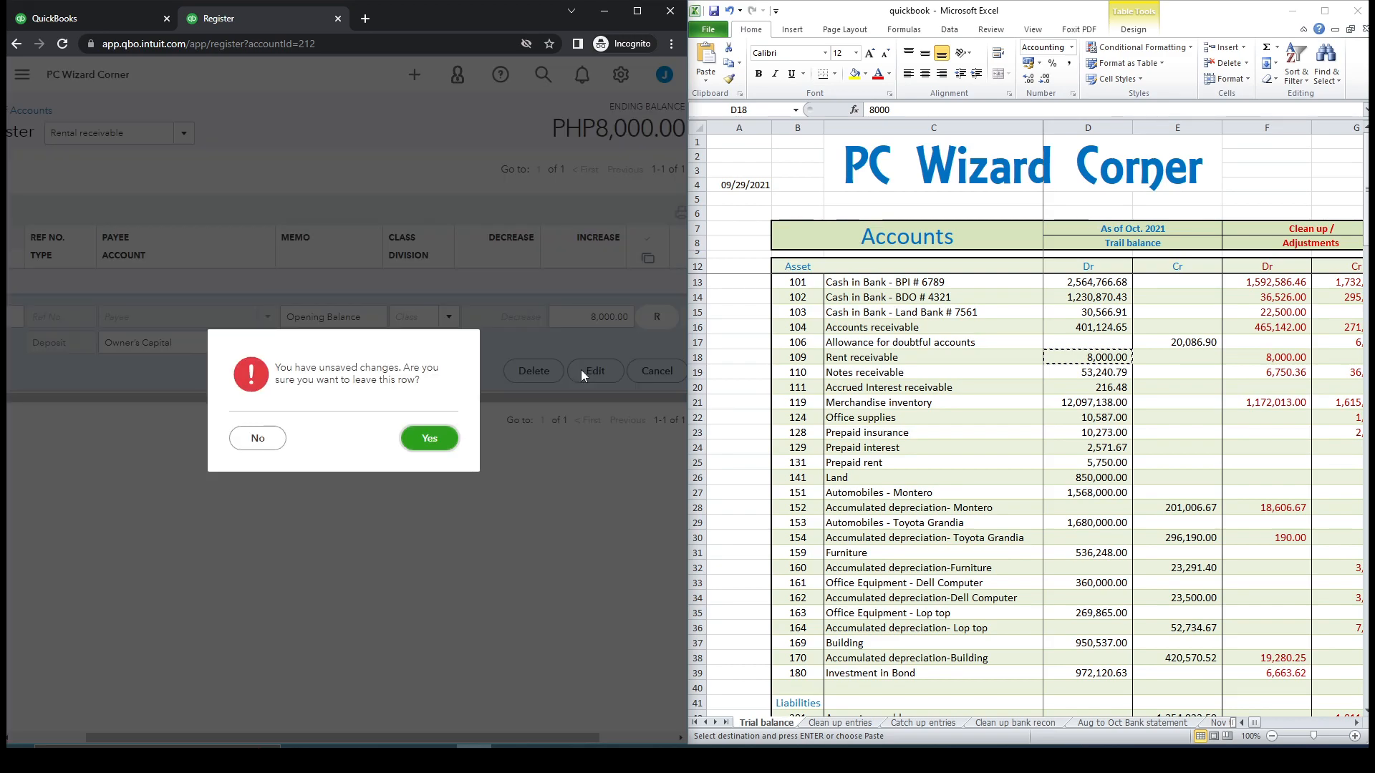
click(450, 442)
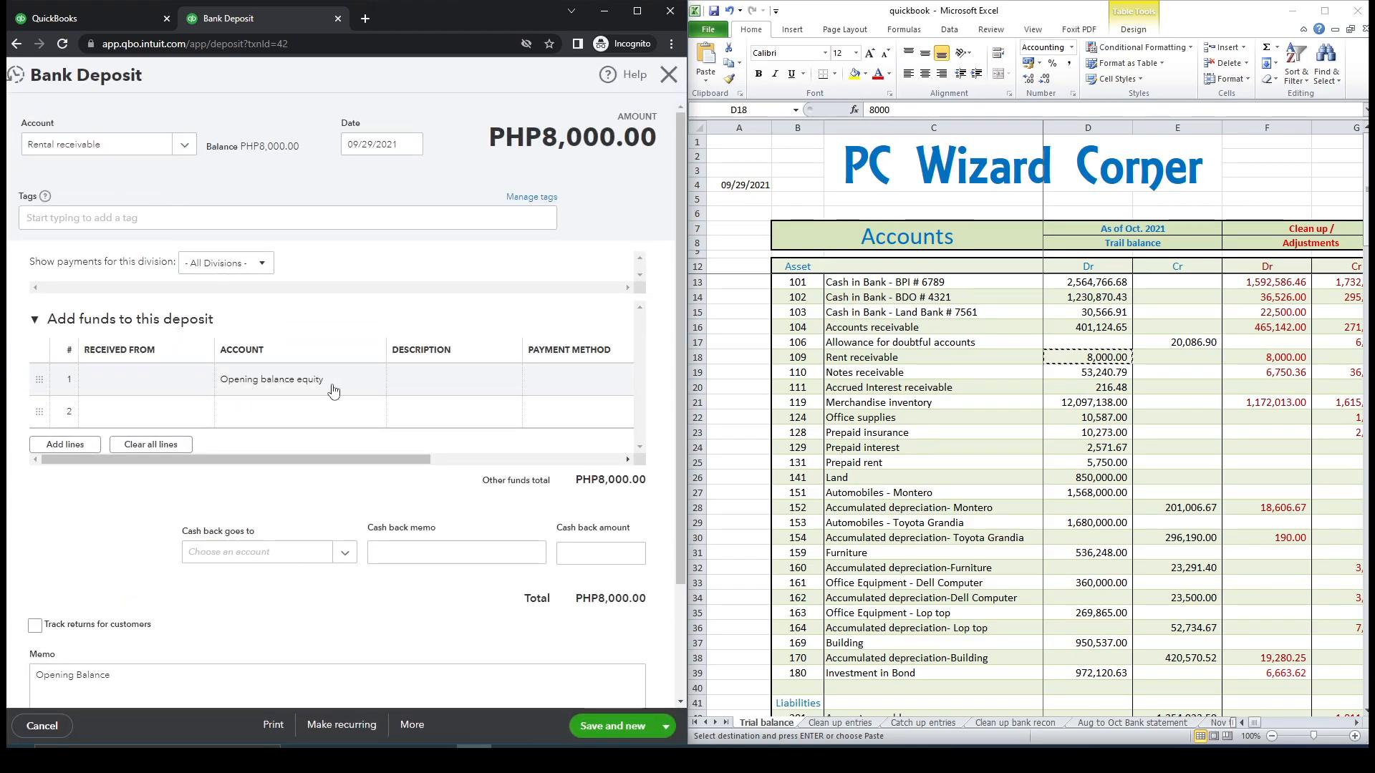
Copy the payer name MetConnect from the Clean up entries sheet into the first deposit line's Received From and add it as a new customer.
click(172, 394)
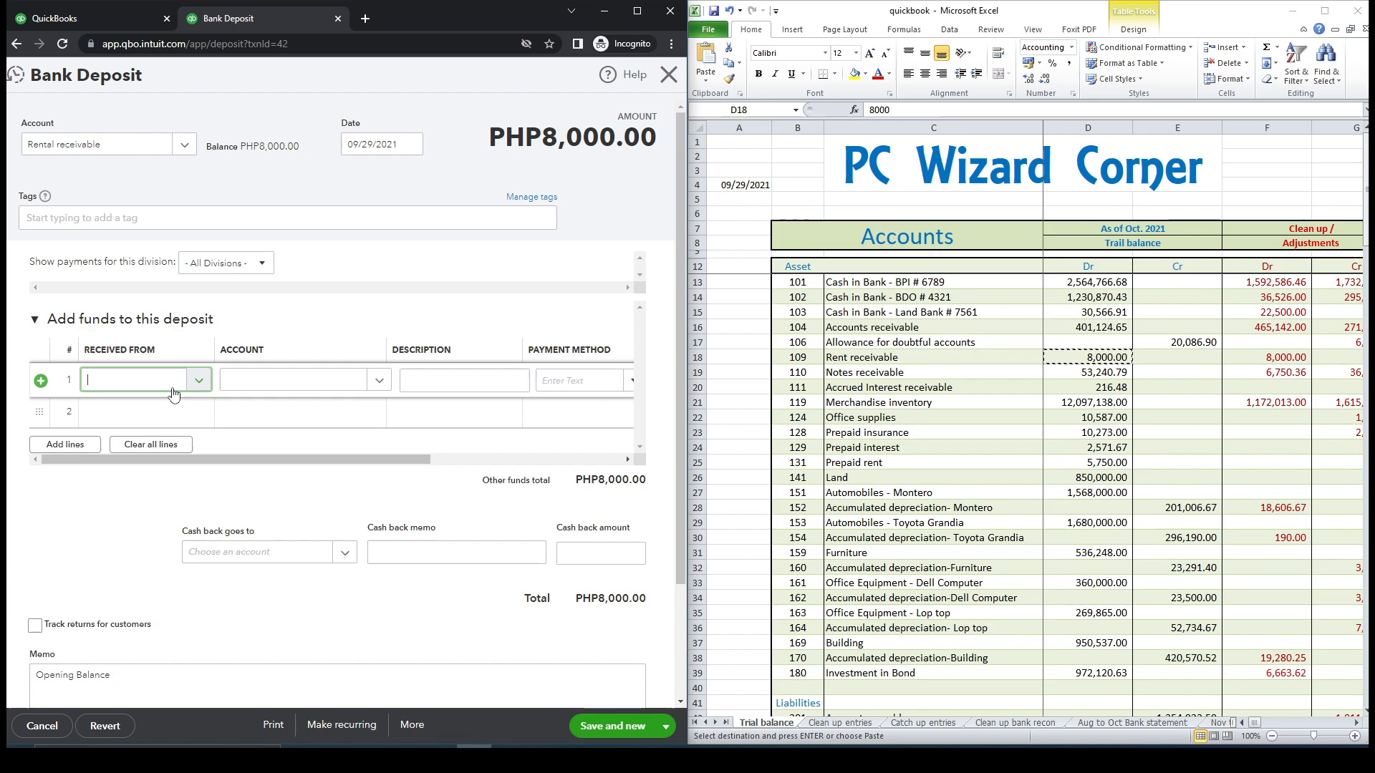
click(197, 390)
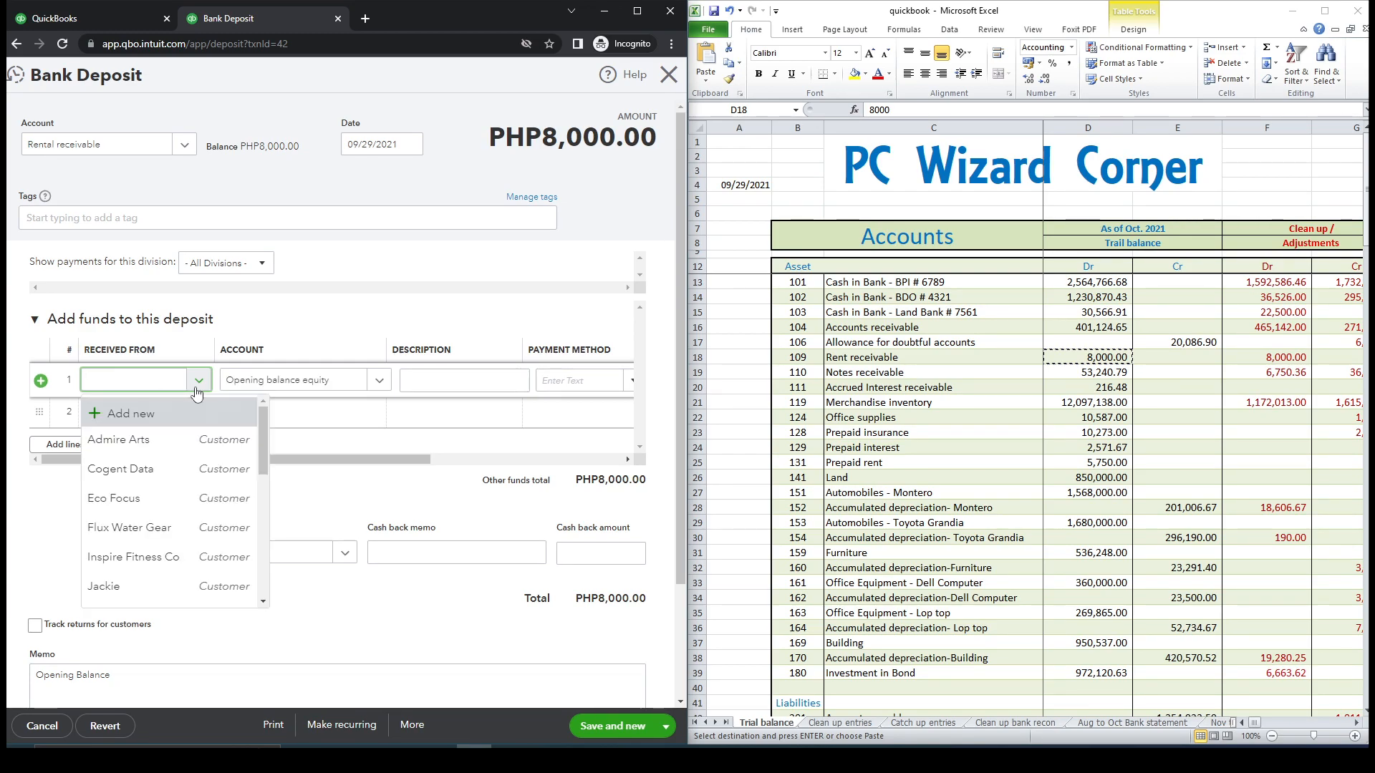
click(849, 724)
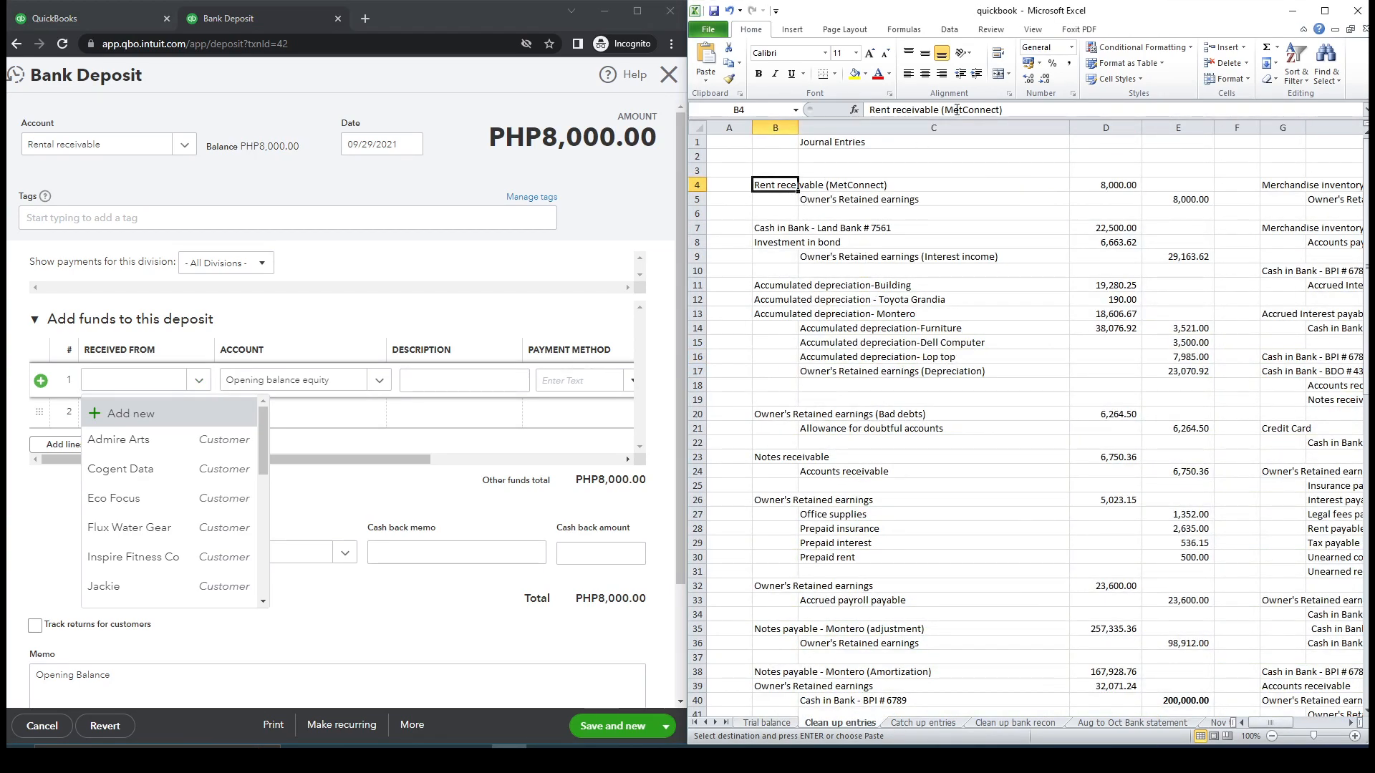
drag(943, 110, 1001, 112)
key(ctrl+c)
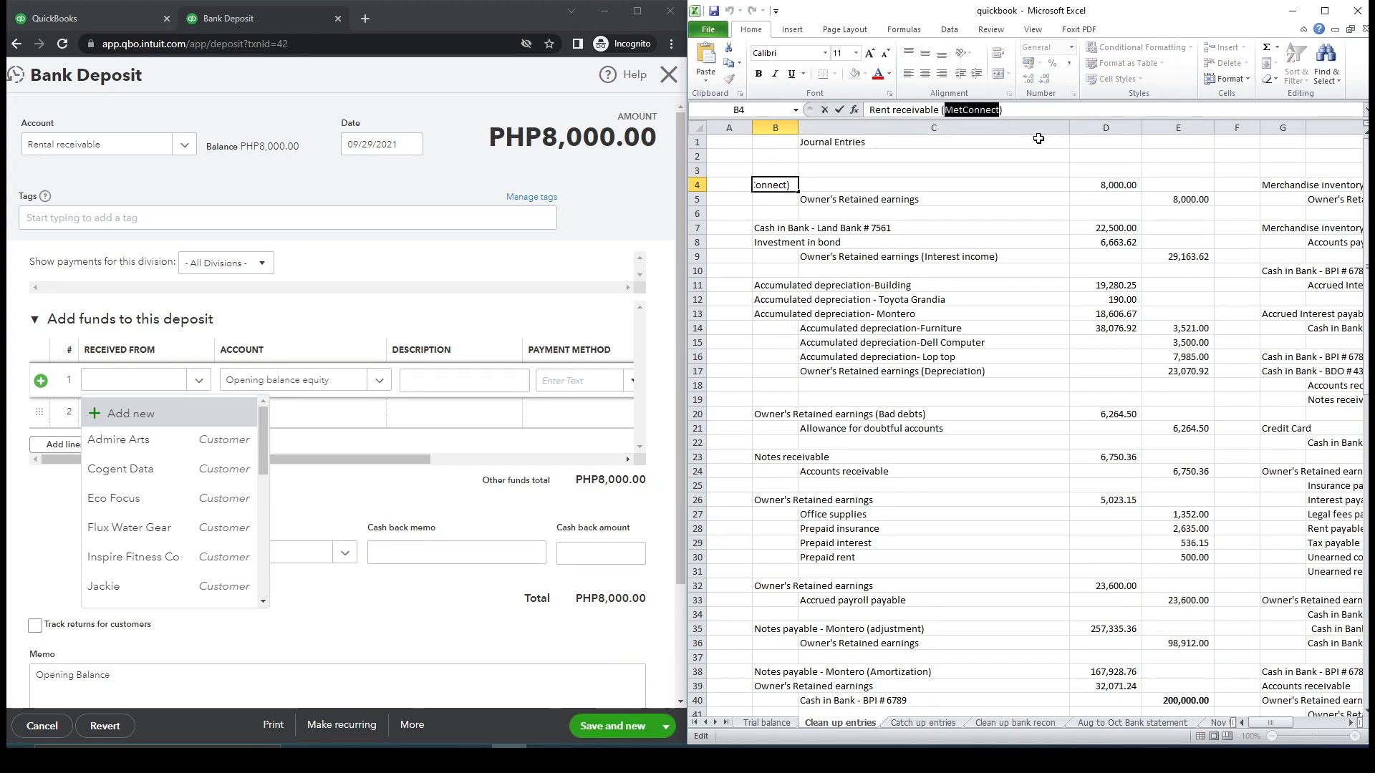
click(119, 386)
key(ctrl+v)
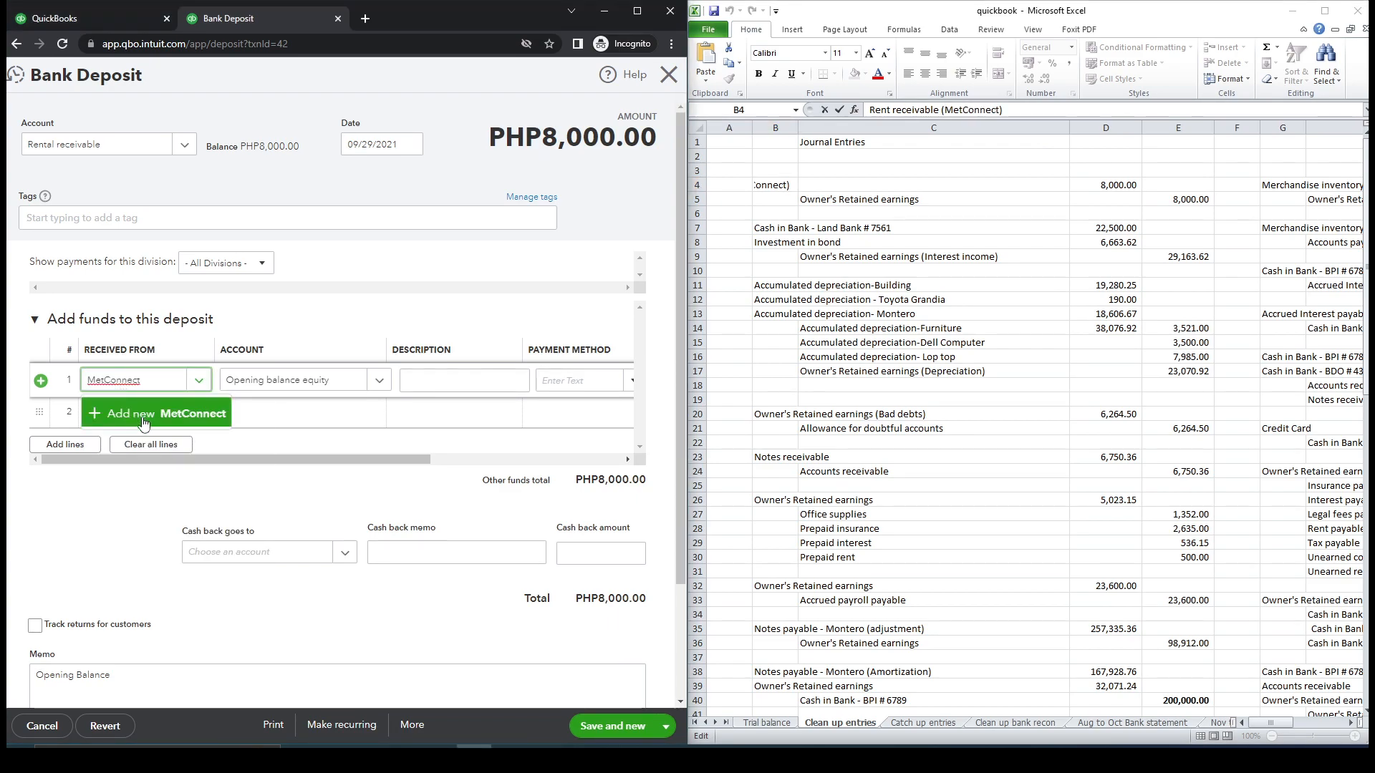
click(145, 415)
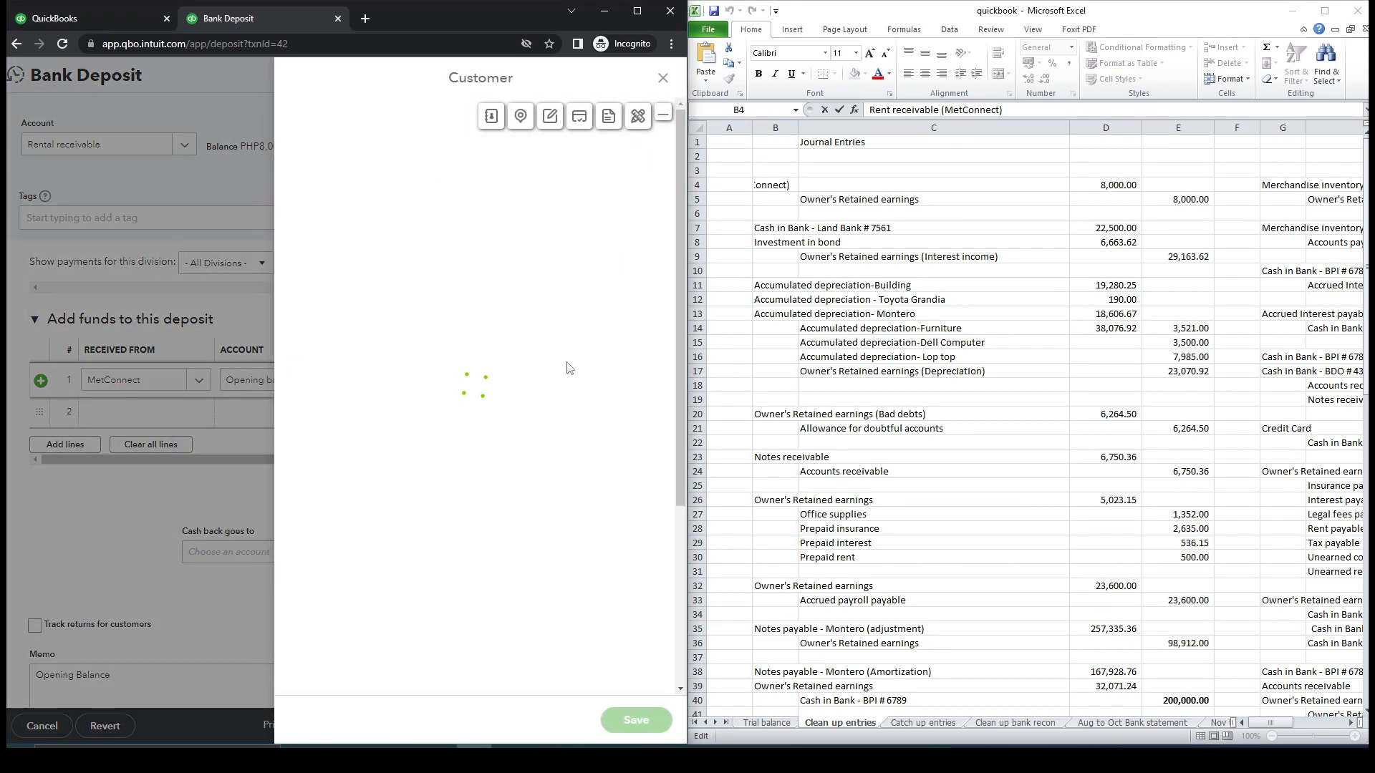
click(648, 722)
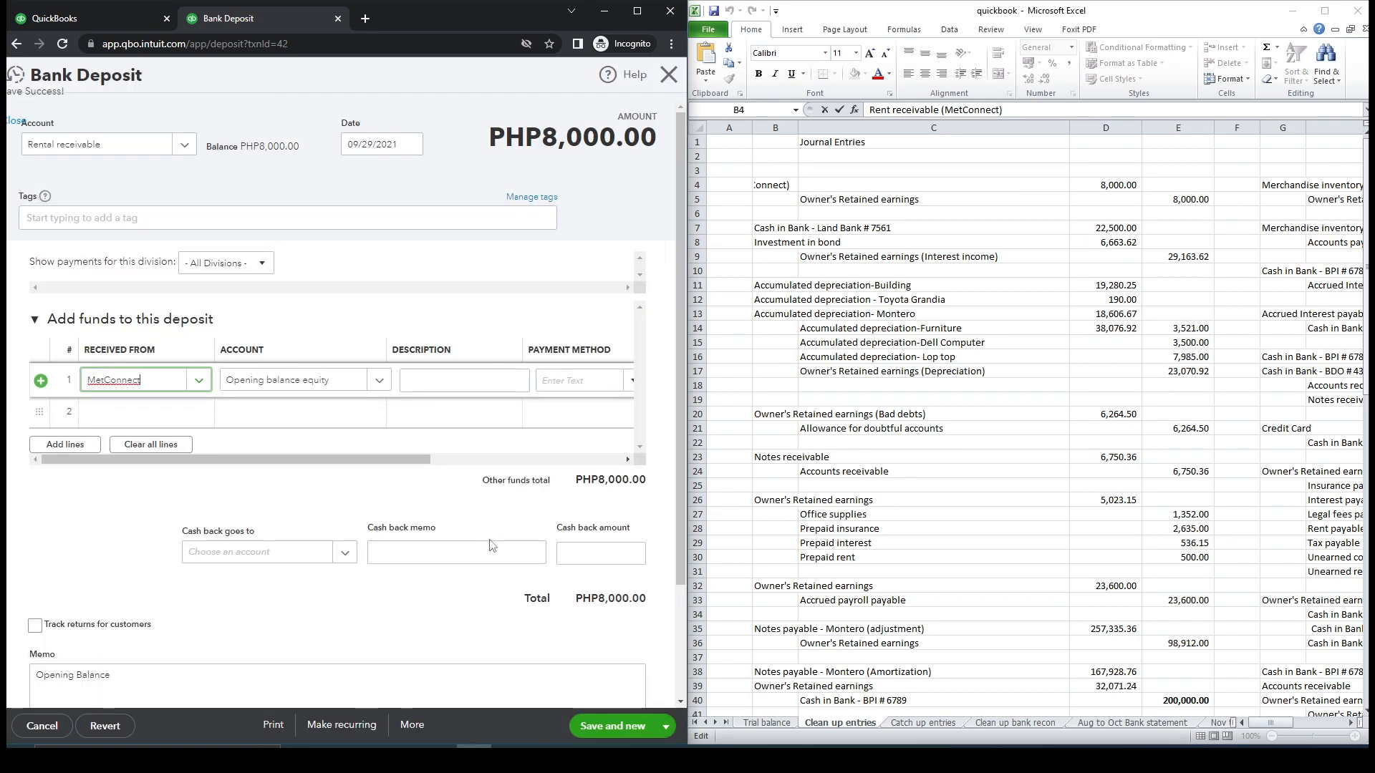
click(398, 622)
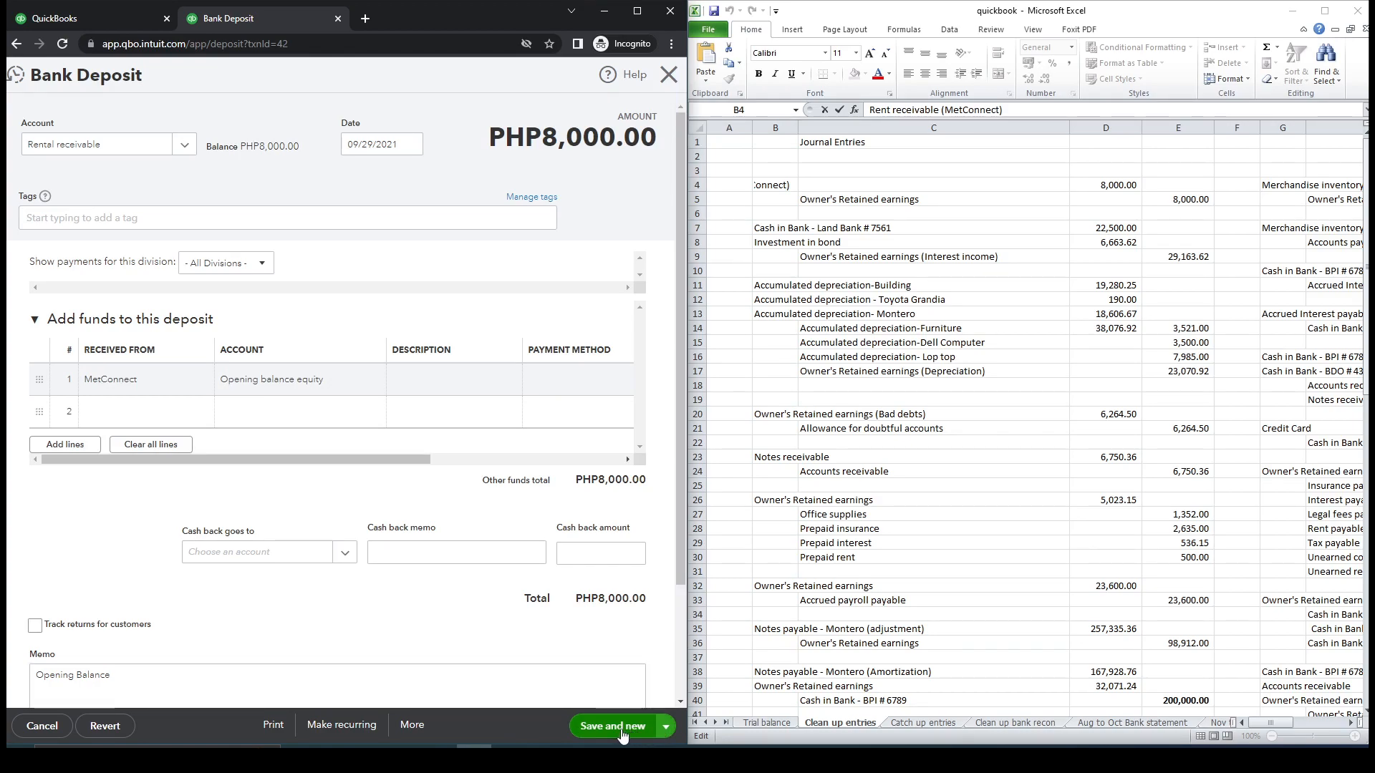
Save and close the bank deposit, confirming the modification of the reconciled transaction.
click(666, 726)
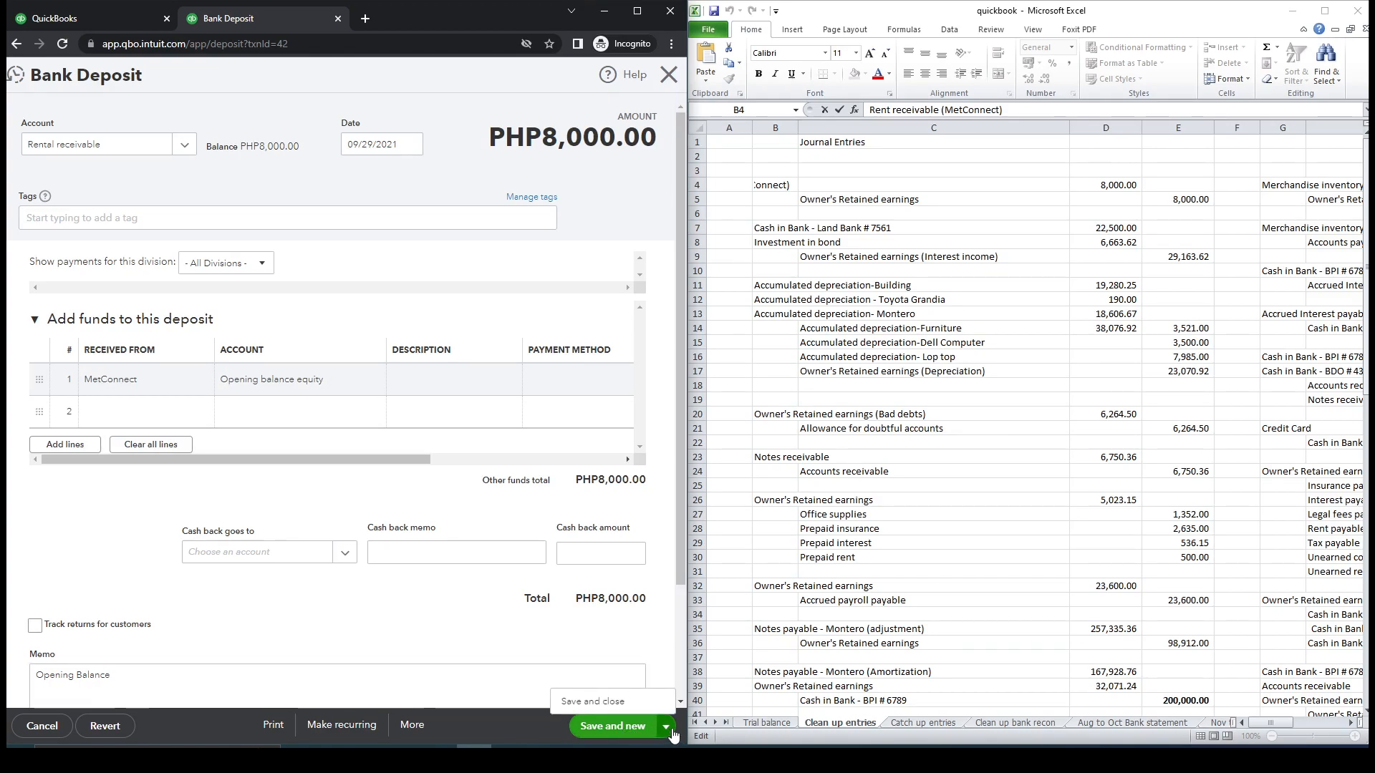
click(609, 700)
click(430, 440)
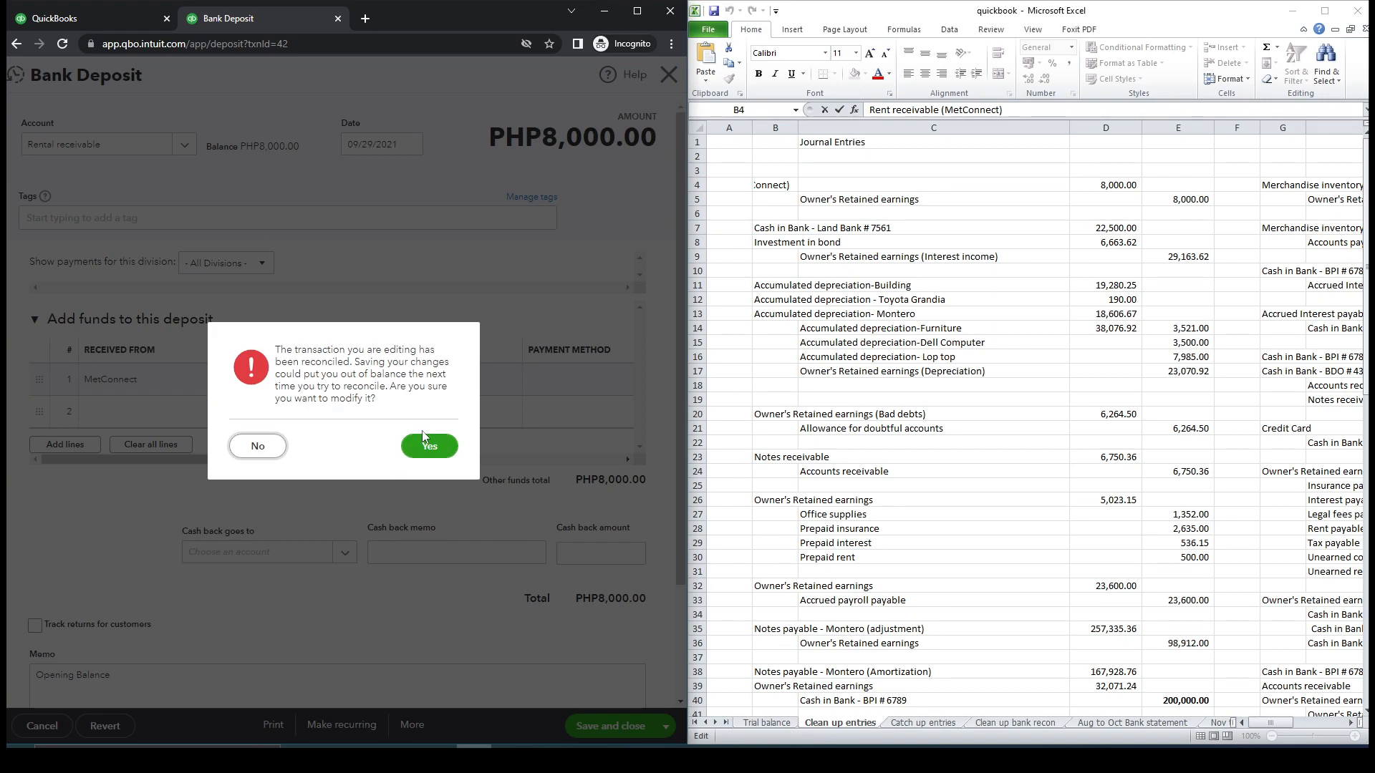
click(430, 447)
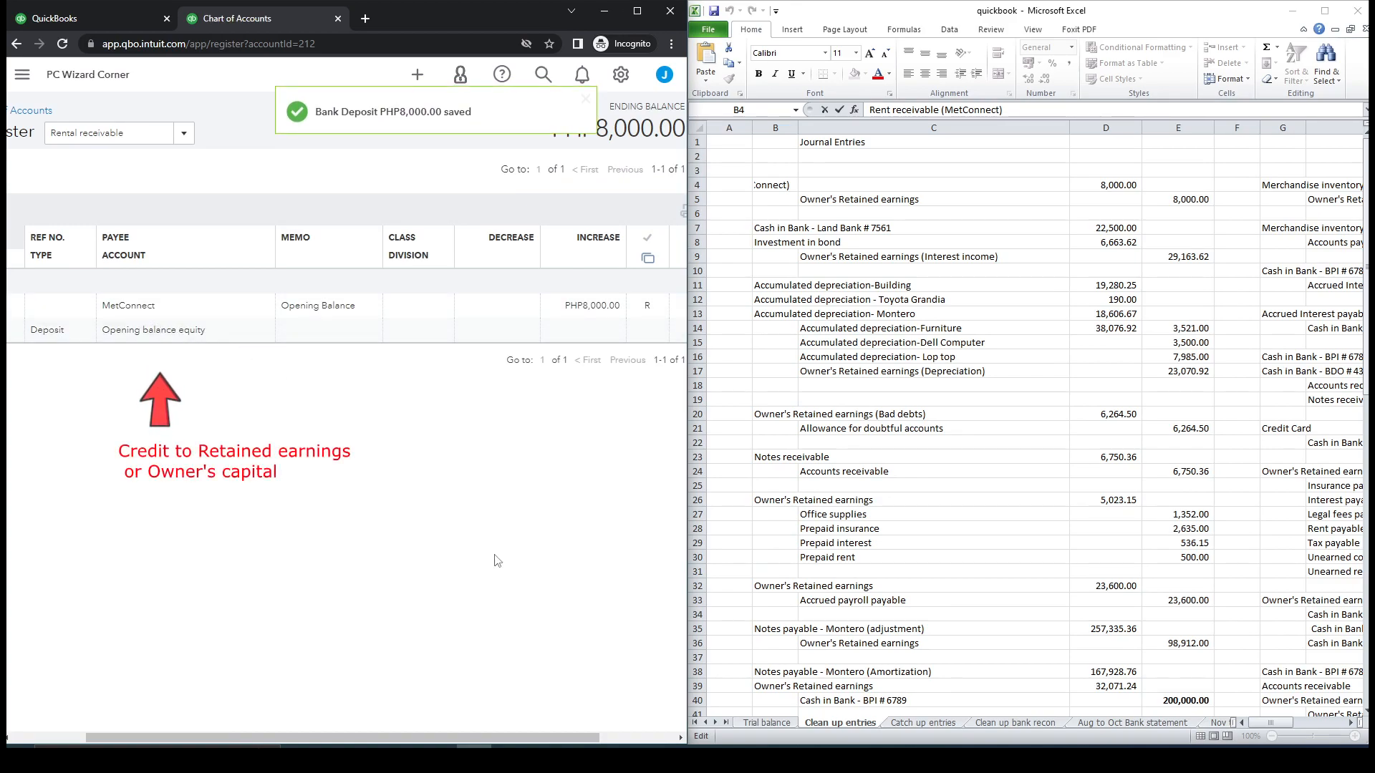
Open the Sales customers list in a separate browser tab placed after Chart of Accounts and examine the customers and their open balances.
scroll(419, 691, left, 3)
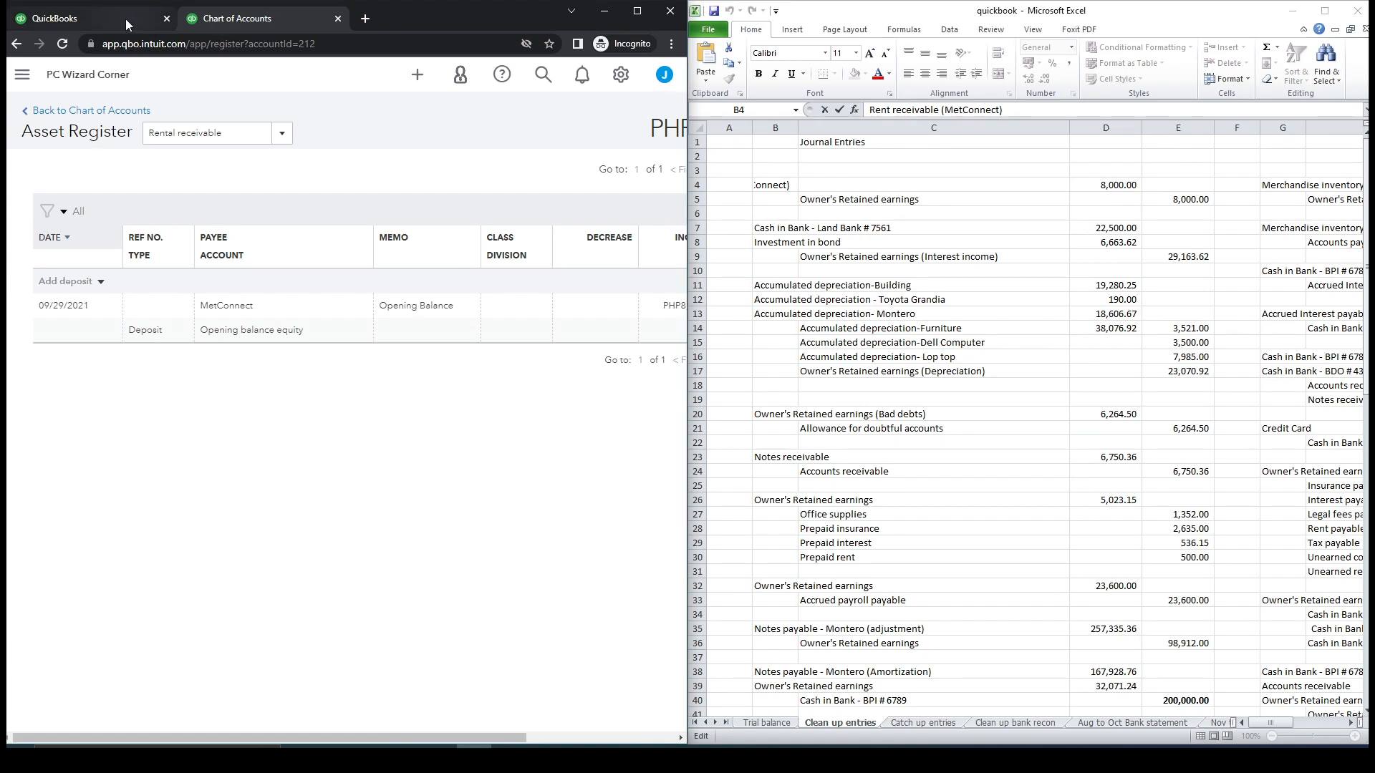
click(97, 27)
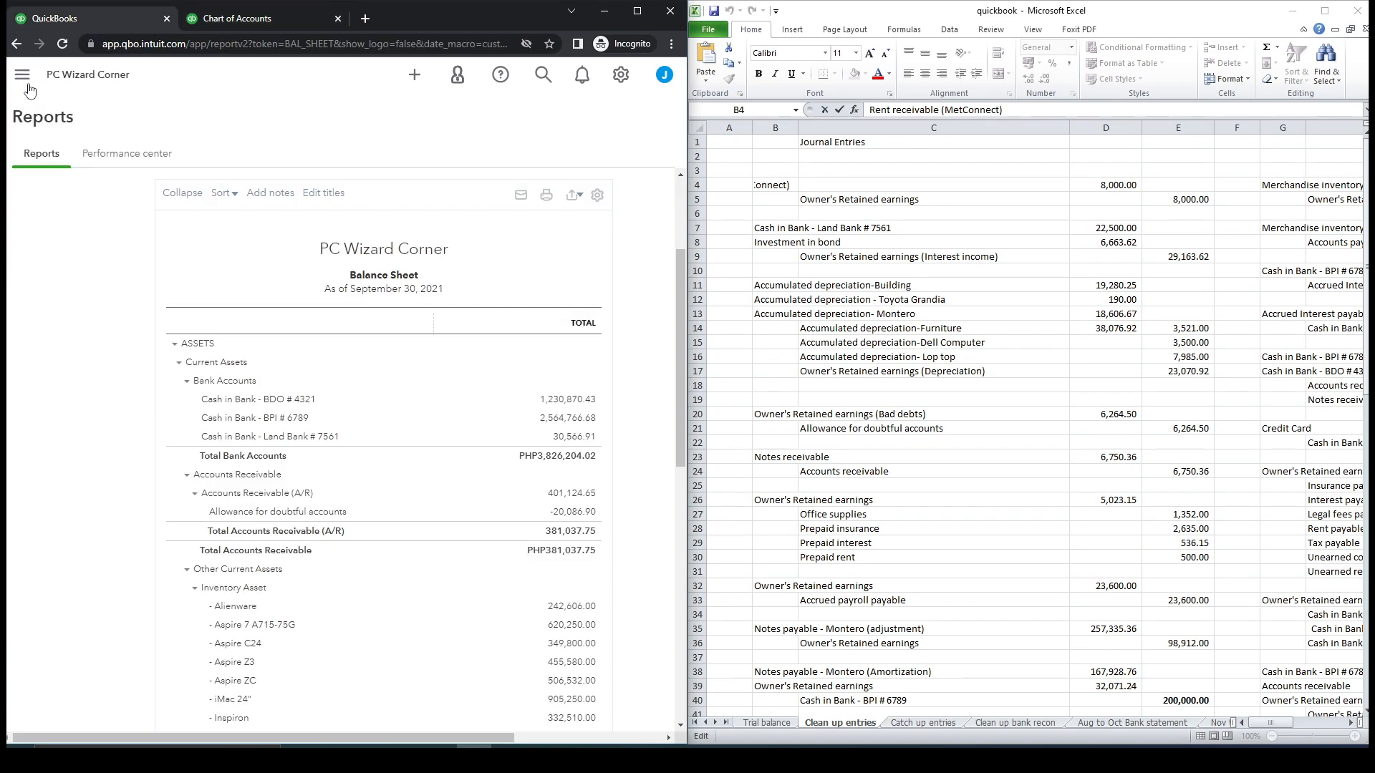
click(26, 85)
middle_click(64, 80)
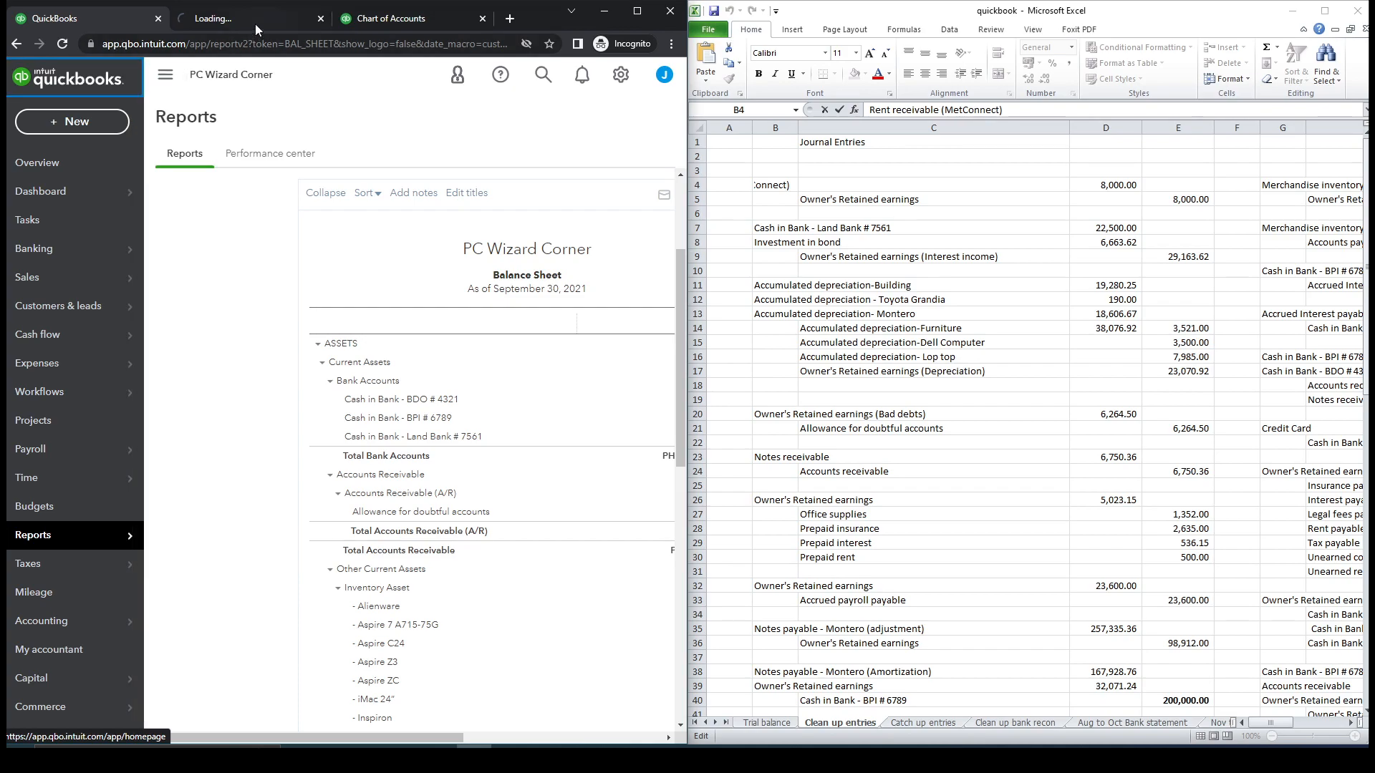
click(243, 17)
drag(243, 16, 432, 23)
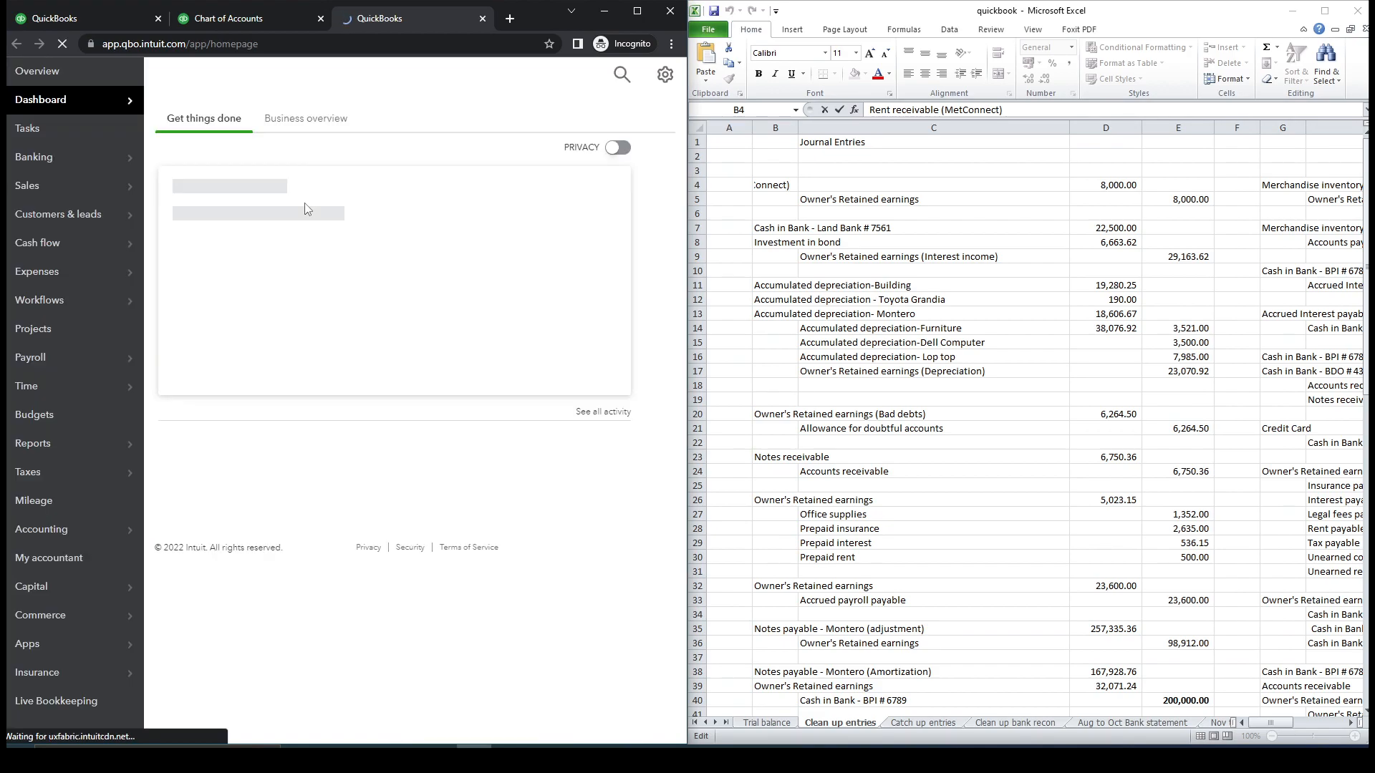
mouse_move(78, 282)
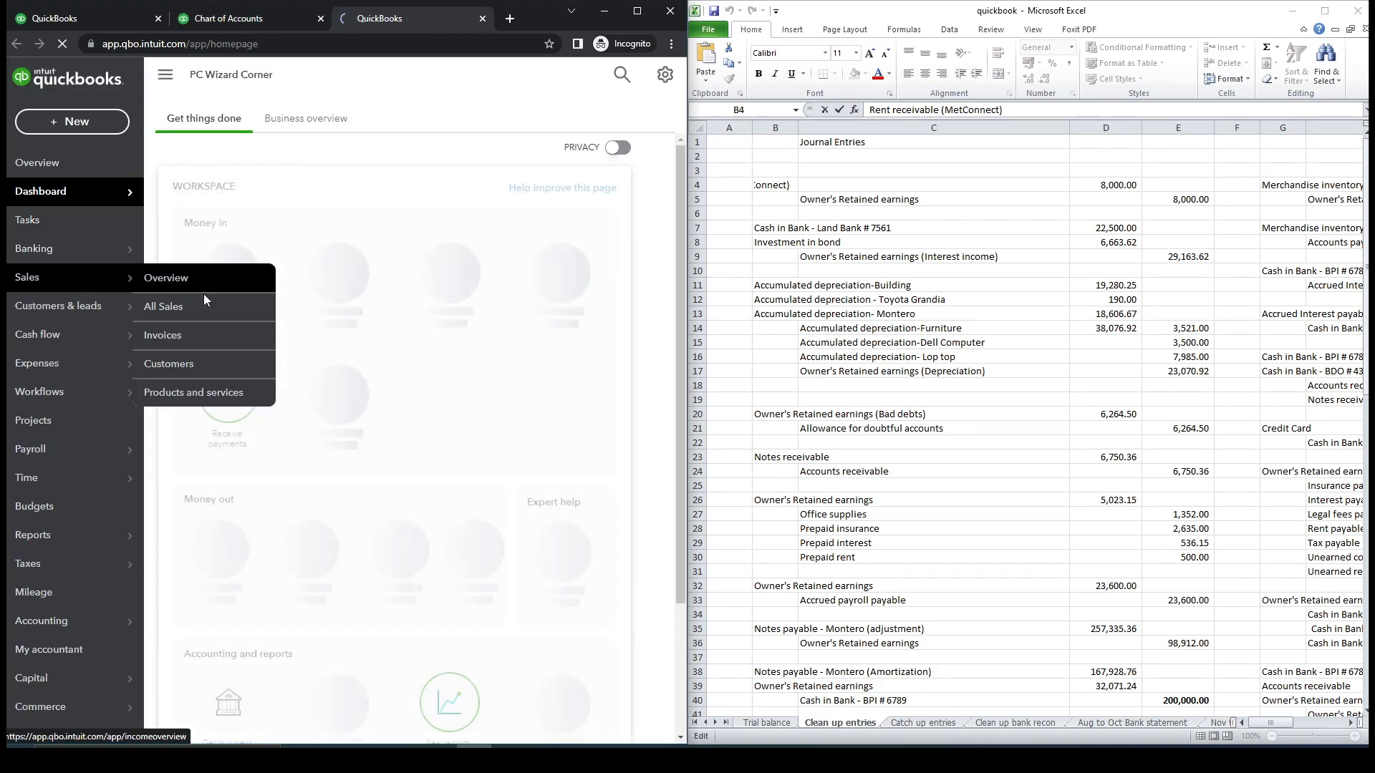
click(169, 363)
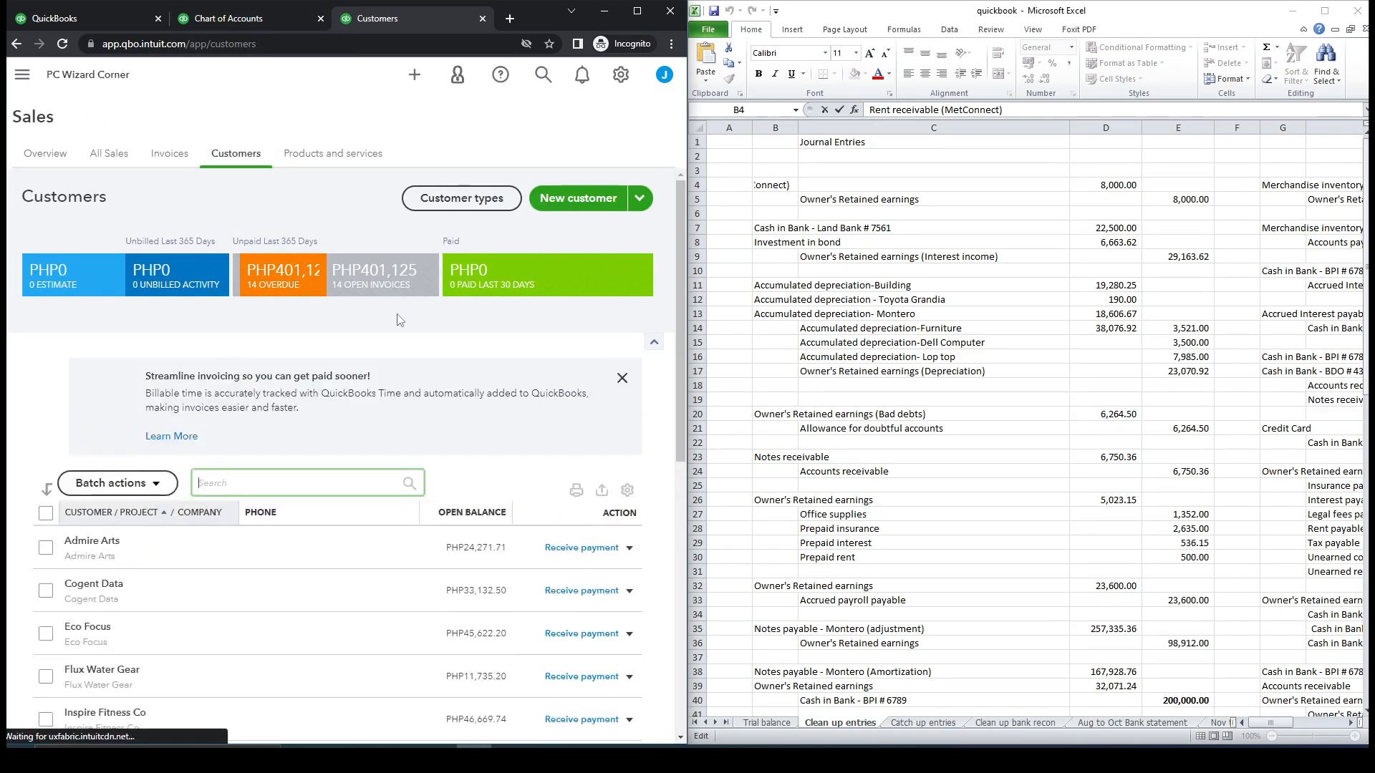
scroll(365, 366, down, 1)
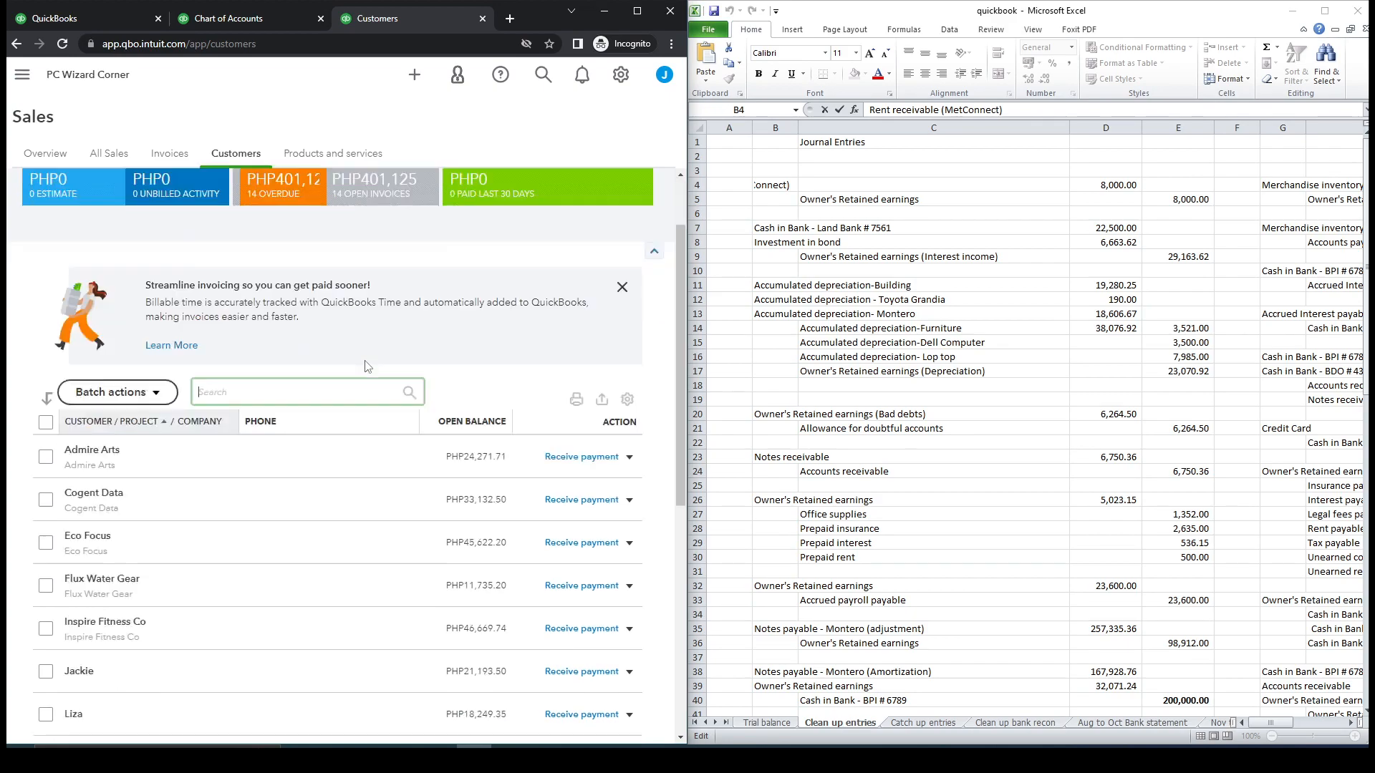
scroll(365, 366, down, 1)
scroll(365, 366, up, 2)
scroll(365, 366, down, 2)
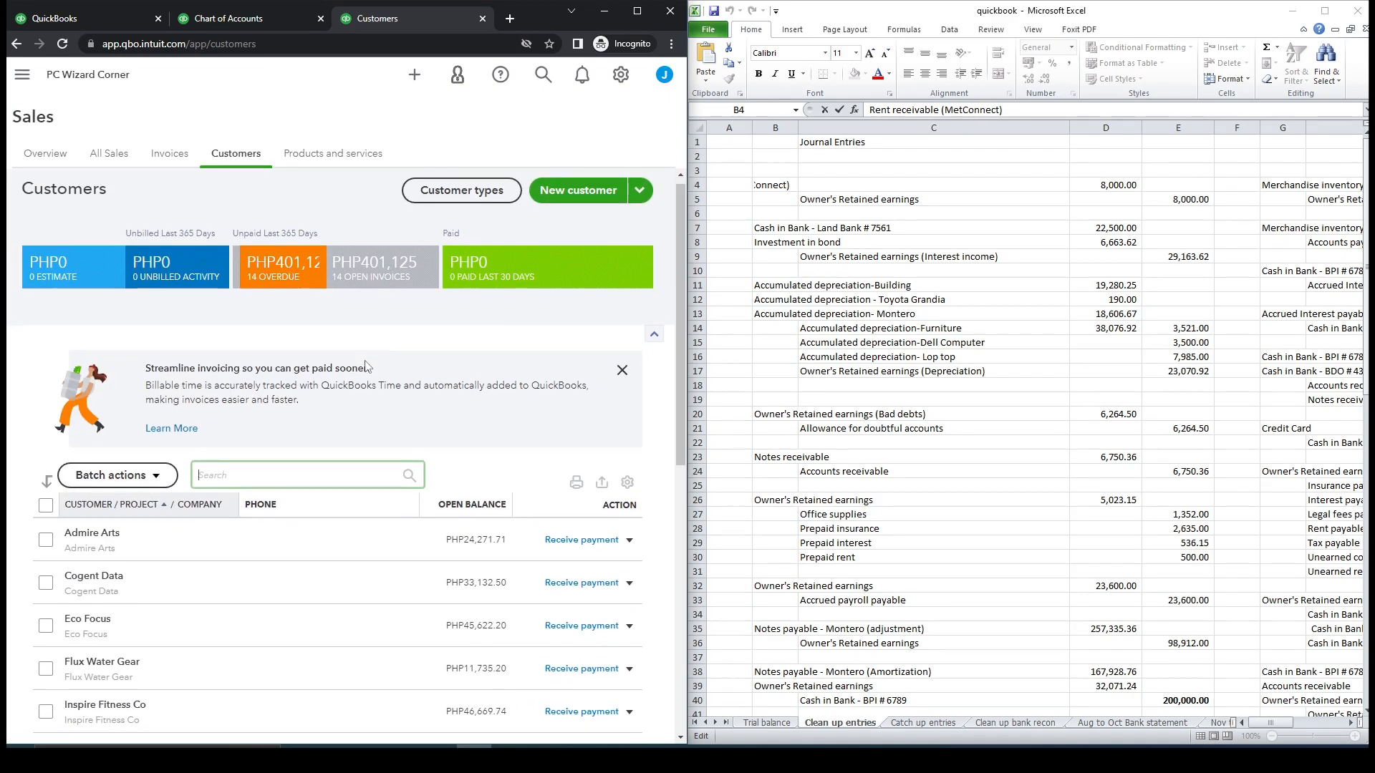
drag(682, 290, 673, 395)
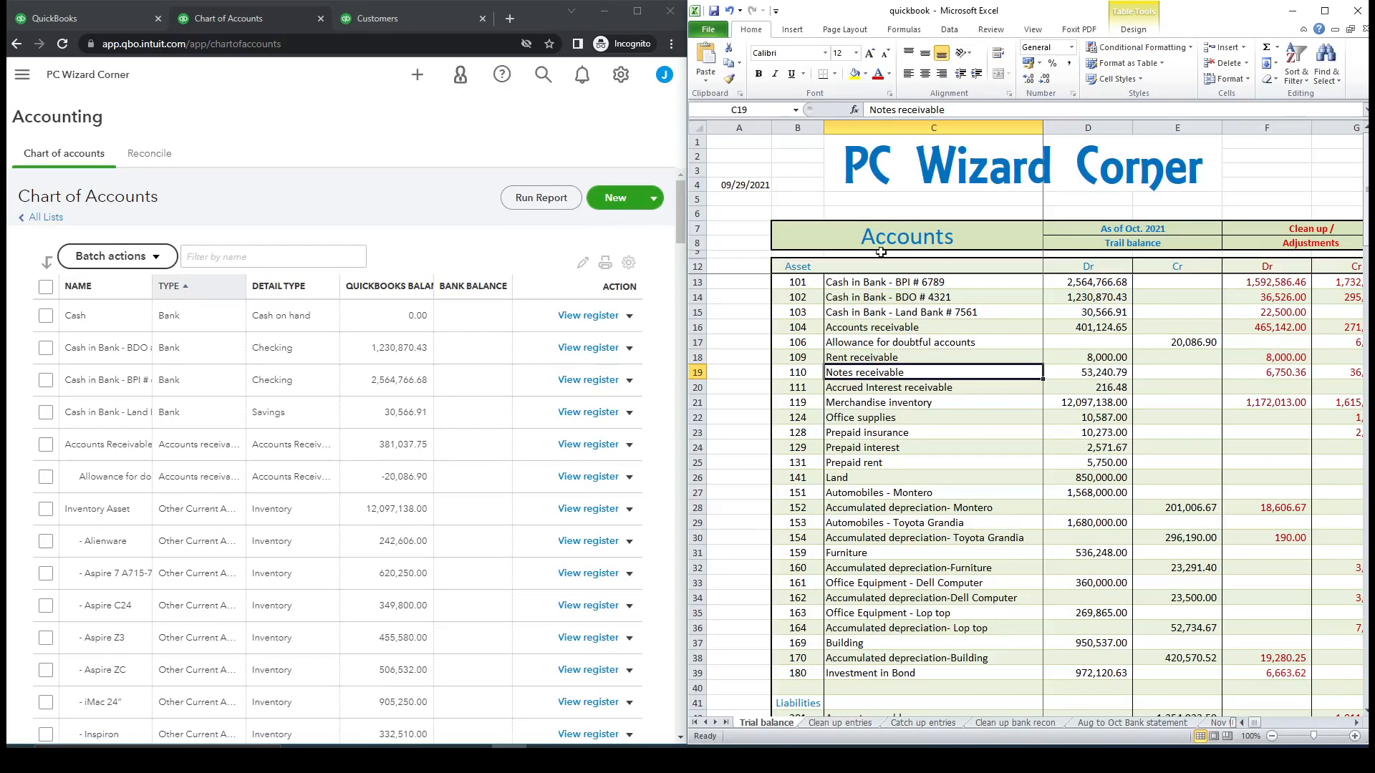
Start a new asset account saved under Accounts Receivable with the tax form section Accounts Receivable (A/R).
click(621, 205)
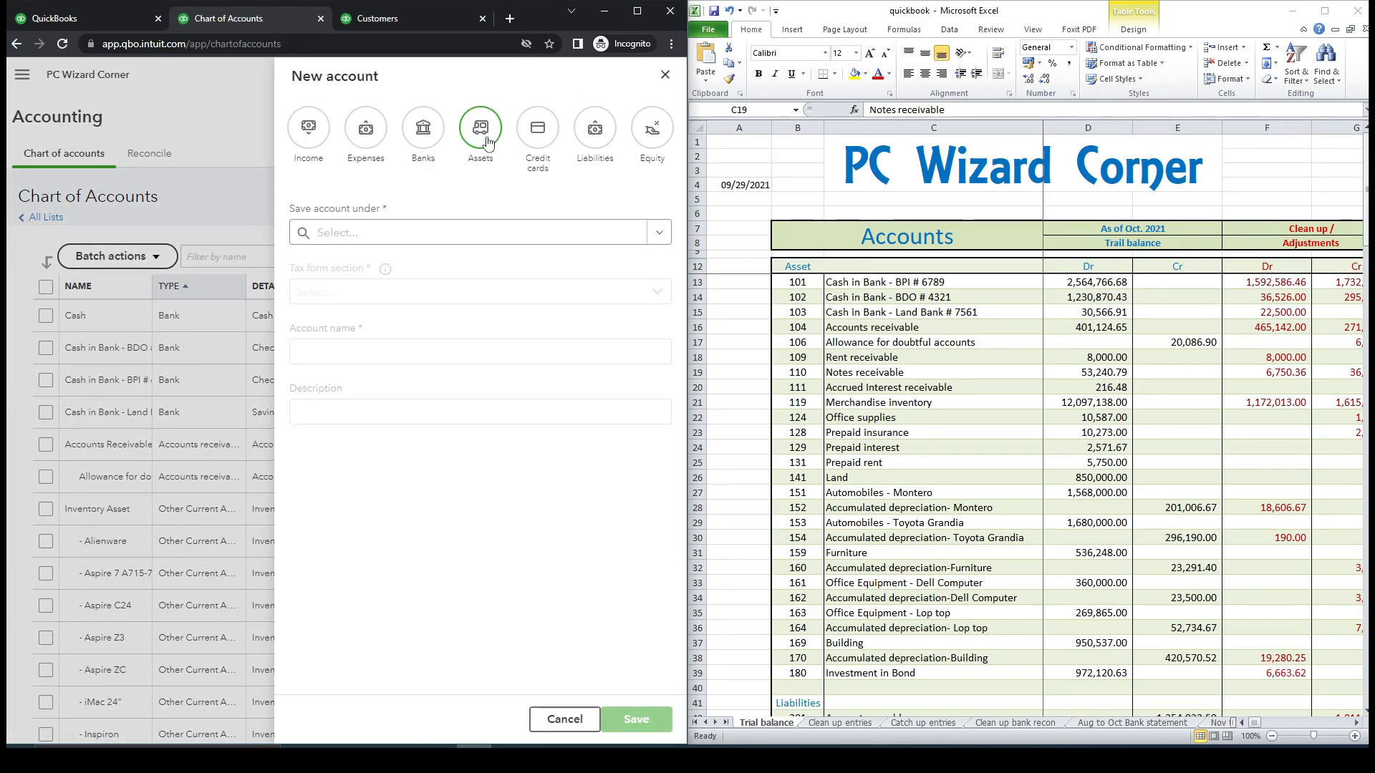
click(486, 141)
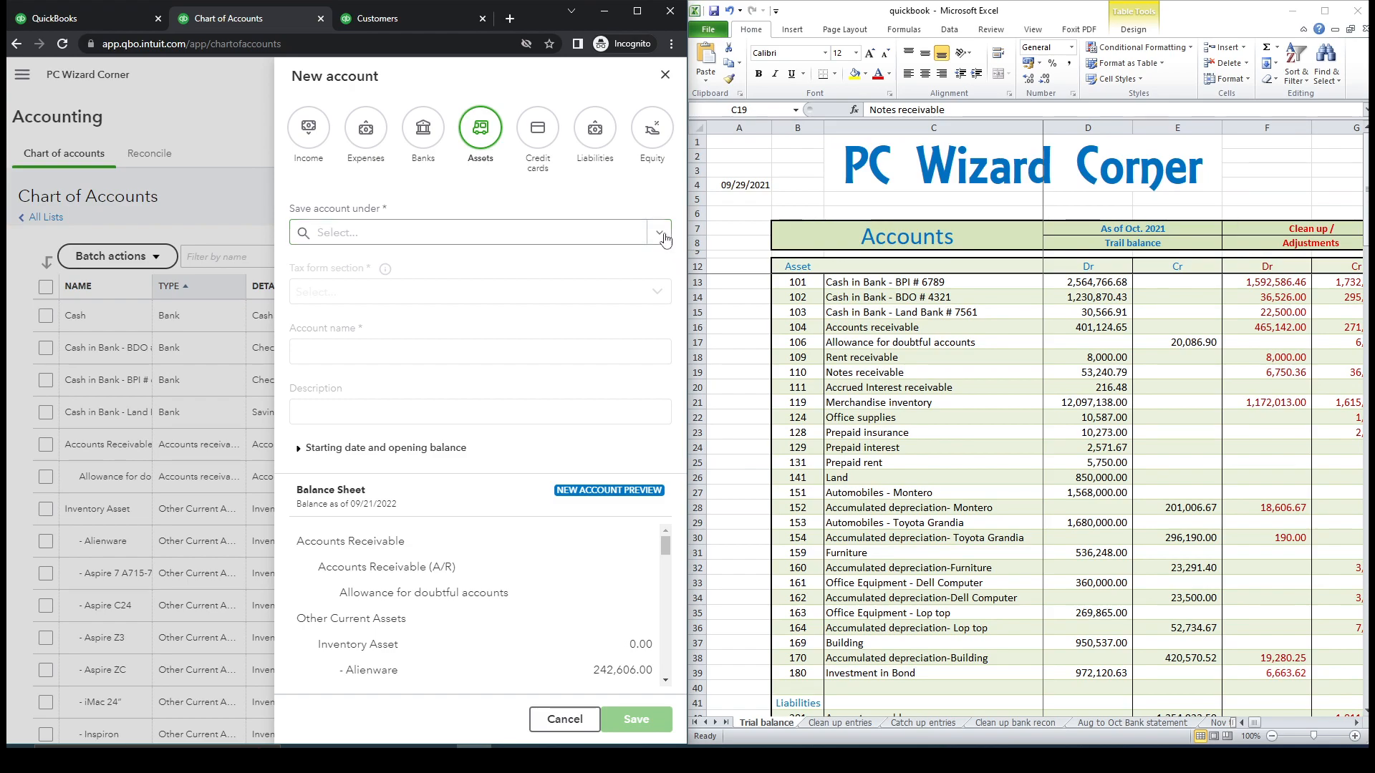
click(563, 233)
click(563, 262)
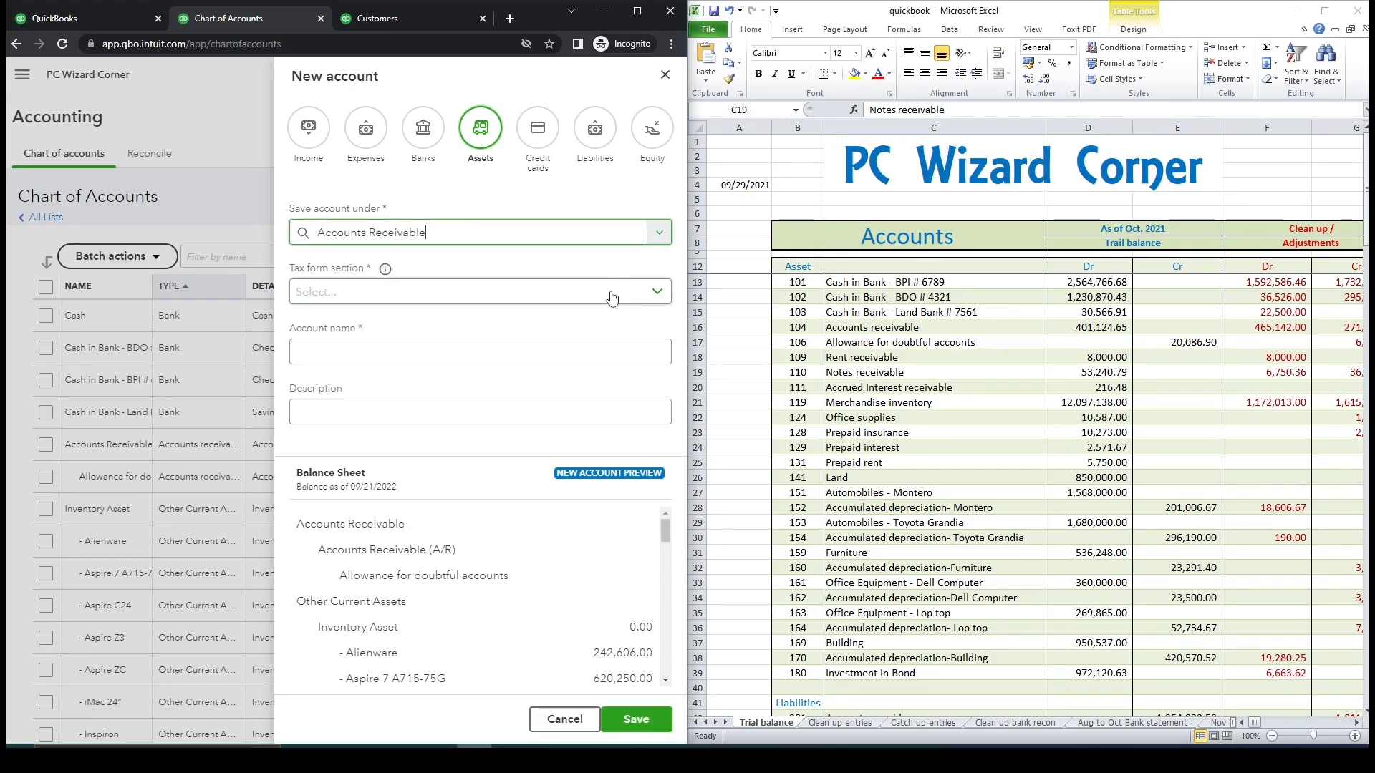
click(663, 298)
click(382, 324)
Name the new account Notes receivable, copied from the trial balance, and save it.
click(869, 451)
key(ctrl+c)
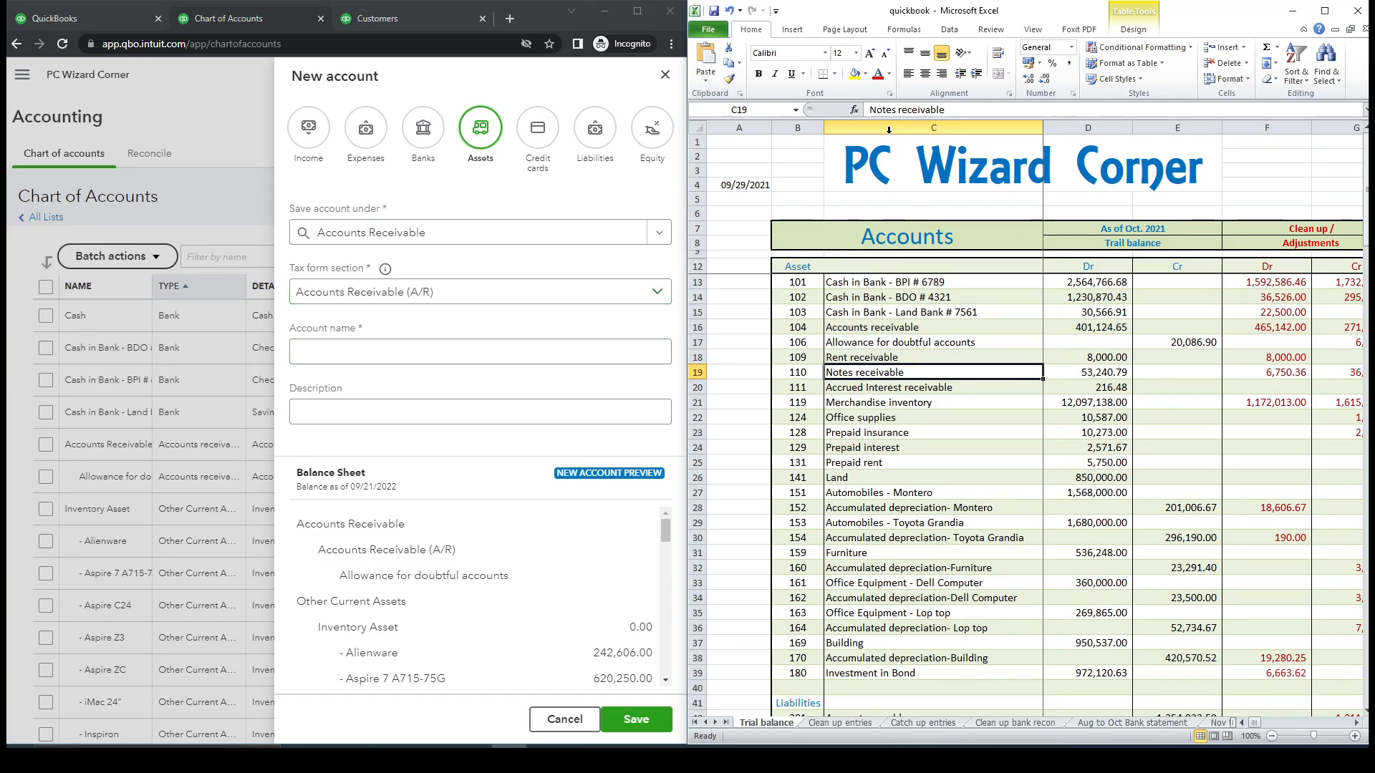
click(379, 342)
key(ctrl+v)
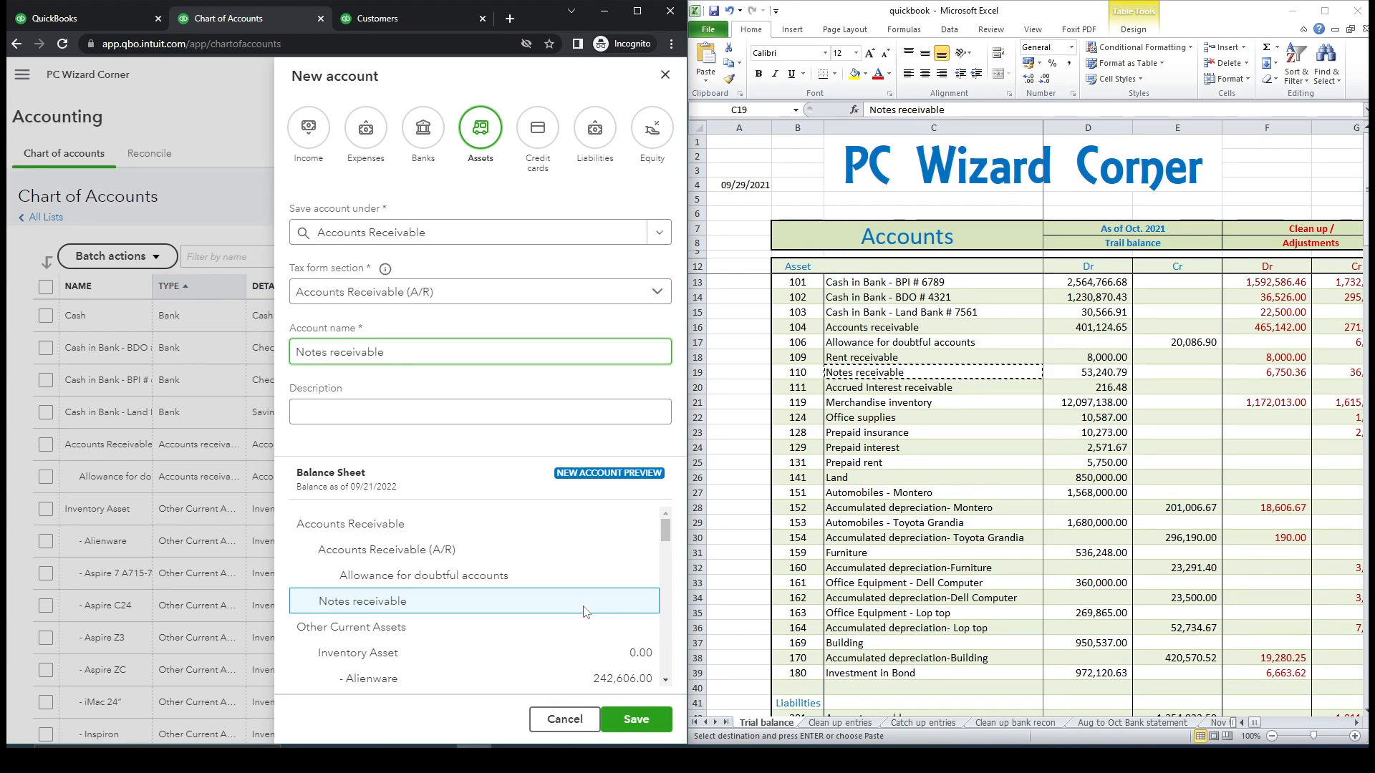
click(632, 719)
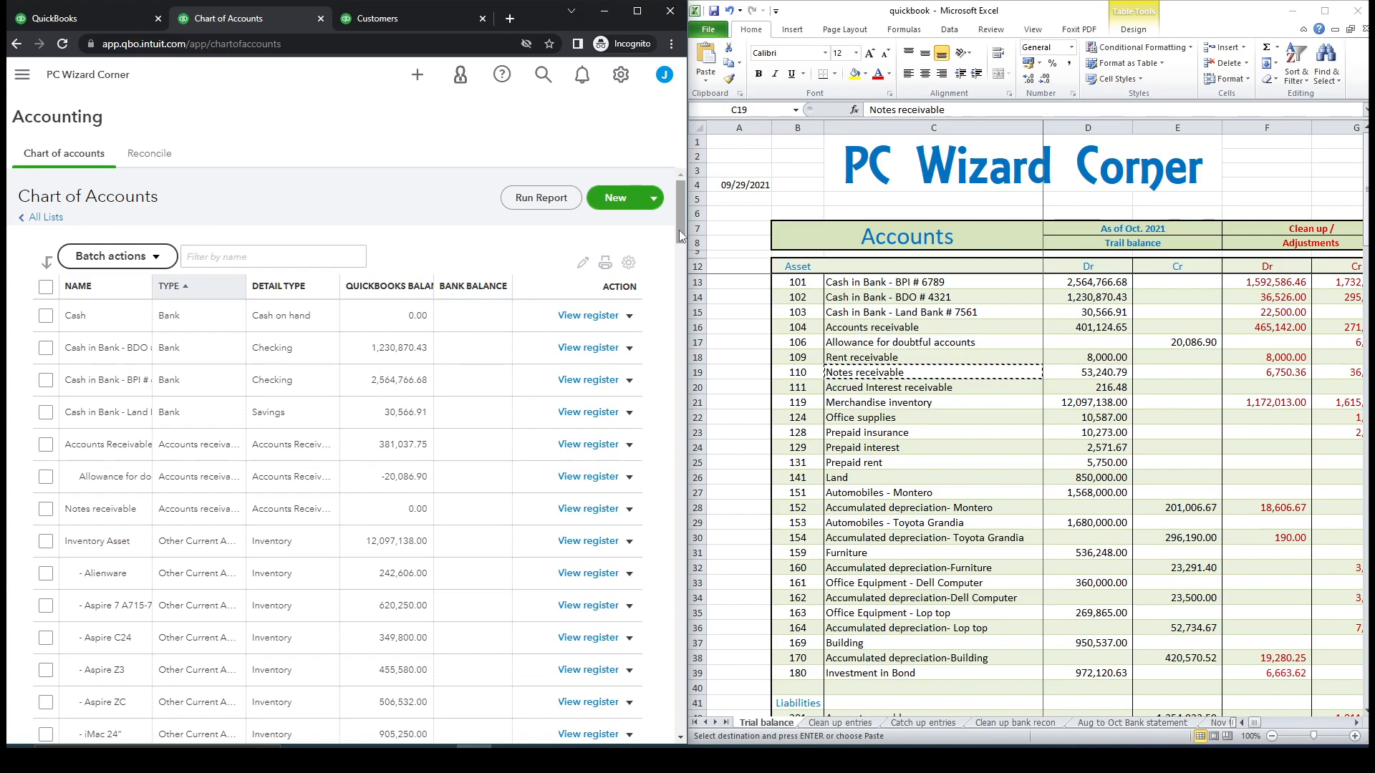
Reload the chart of accounts, filter it by "rent" and open the register of the Rental receivable account.
drag(679, 230, 678, 165)
click(62, 43)
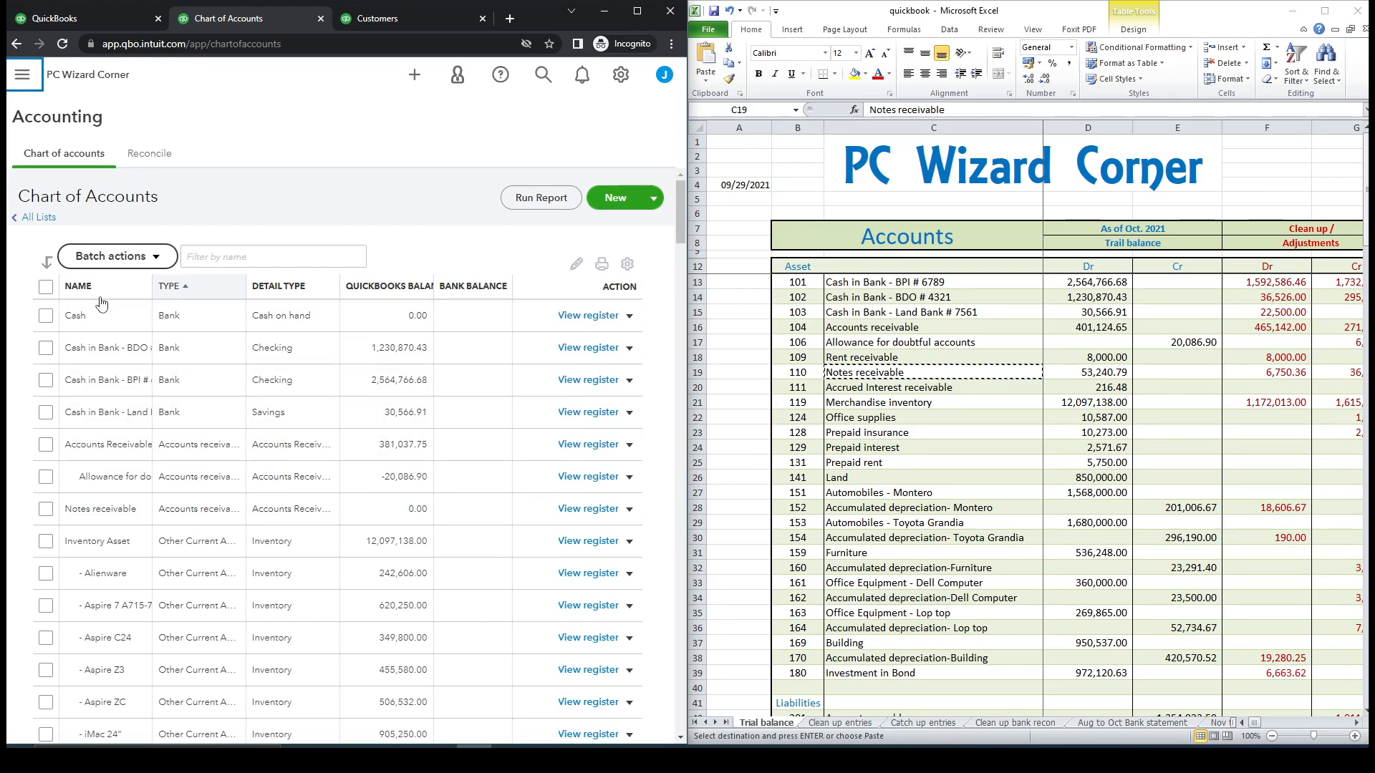
click(219, 258)
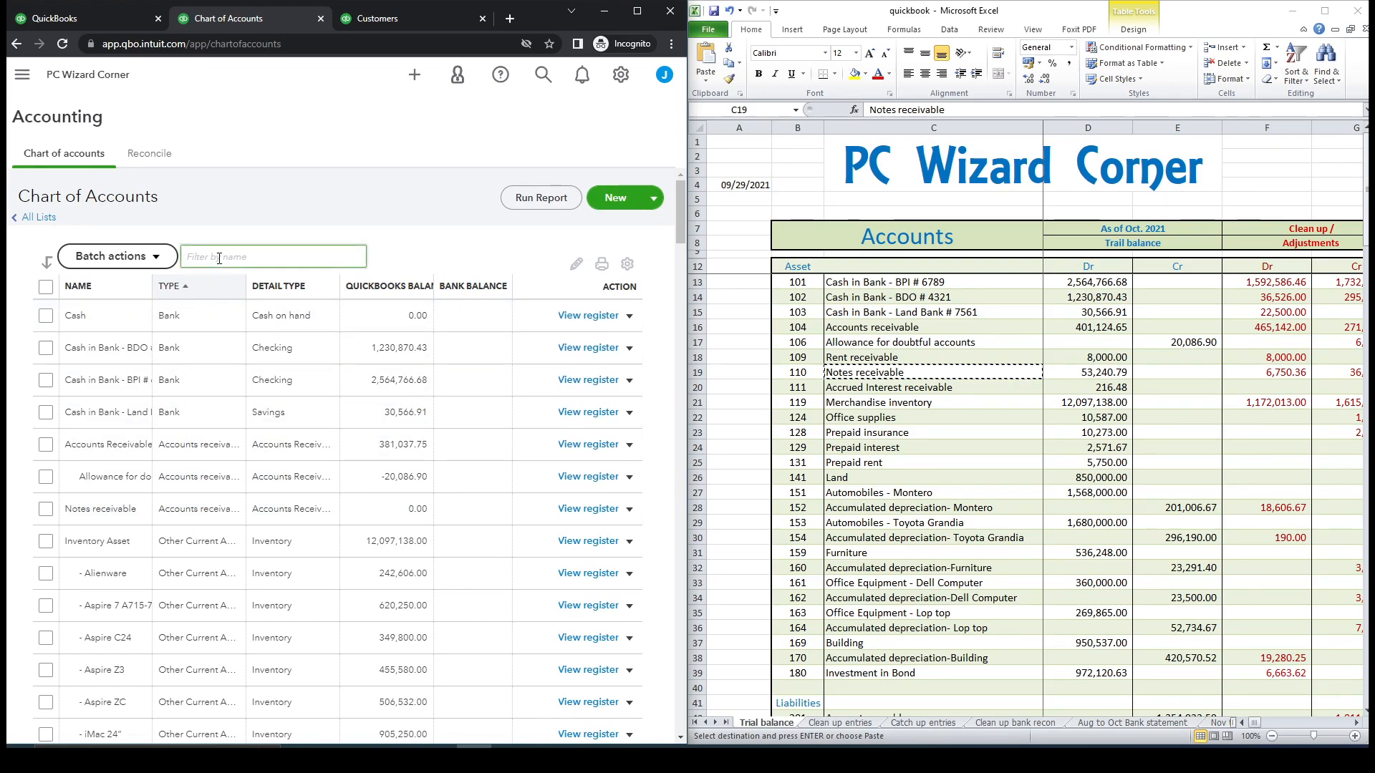
text(rent)
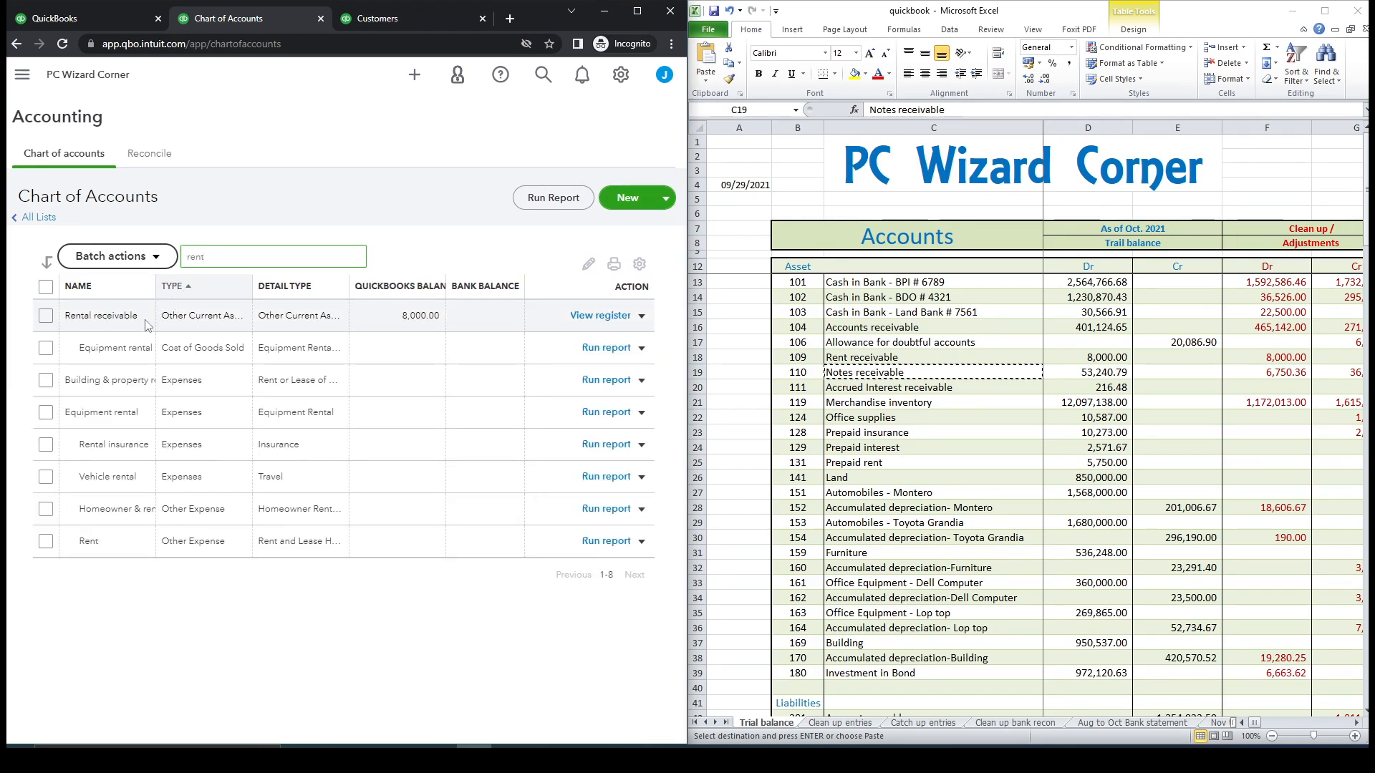
click(593, 323)
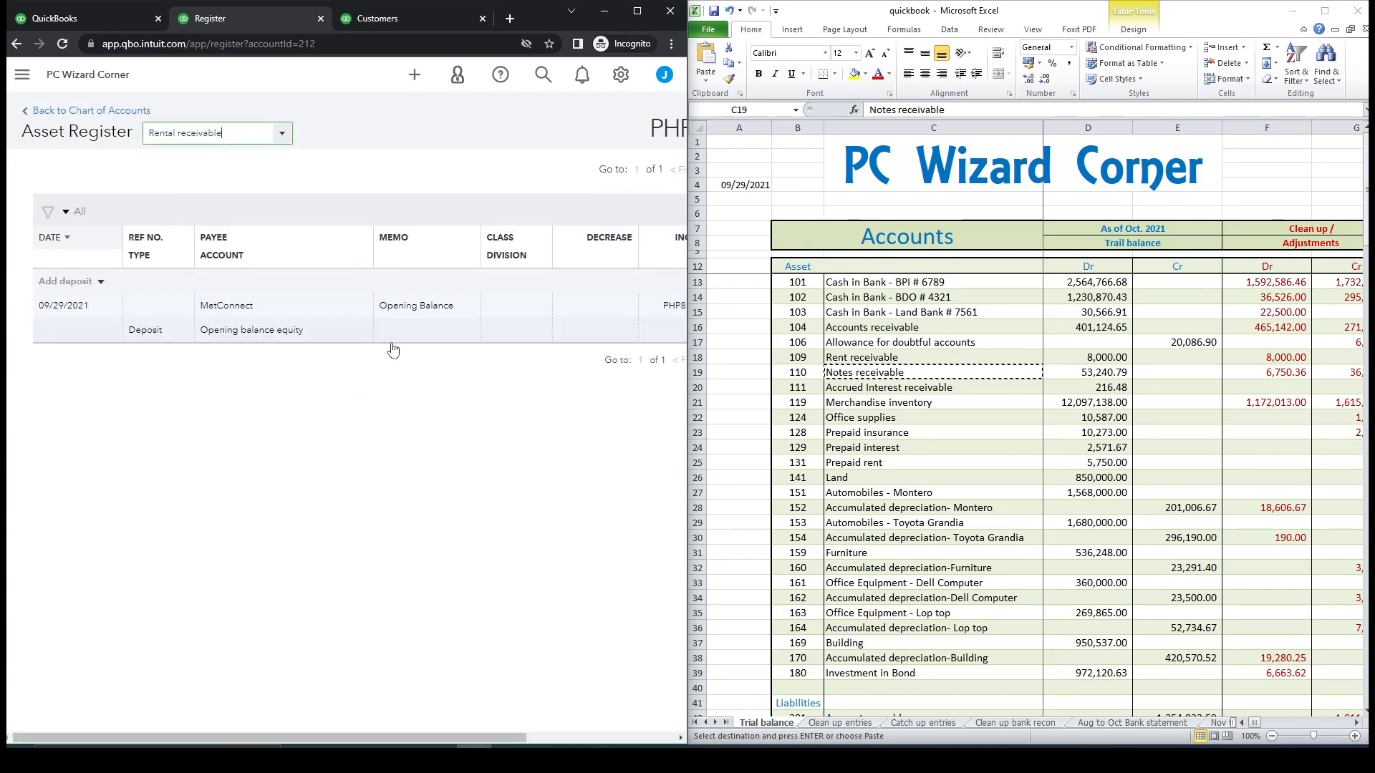
Change the account of the 09/29/2021 MetConnect deposit to Owner's Capital and save it, confirming the modification of the reconciled transaction.
click(281, 343)
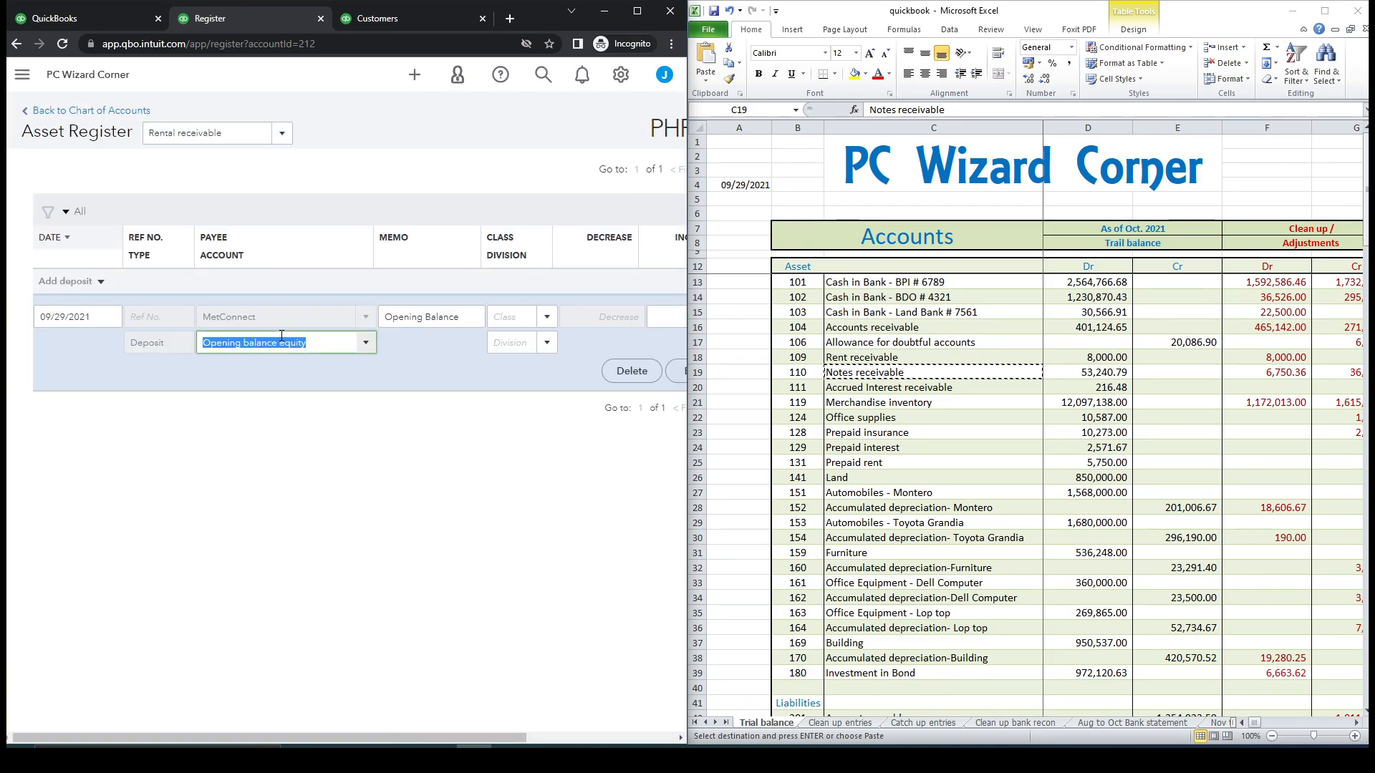
click(367, 346)
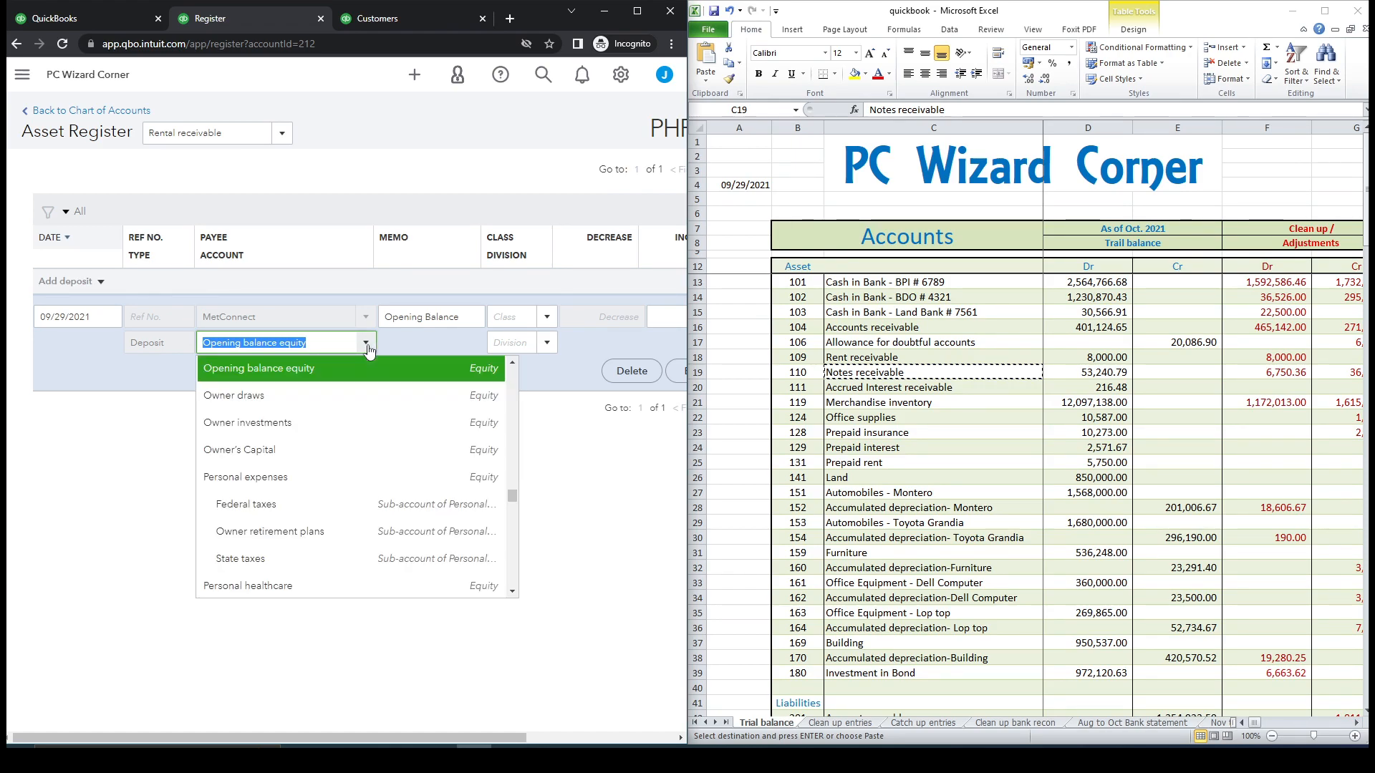
click(303, 451)
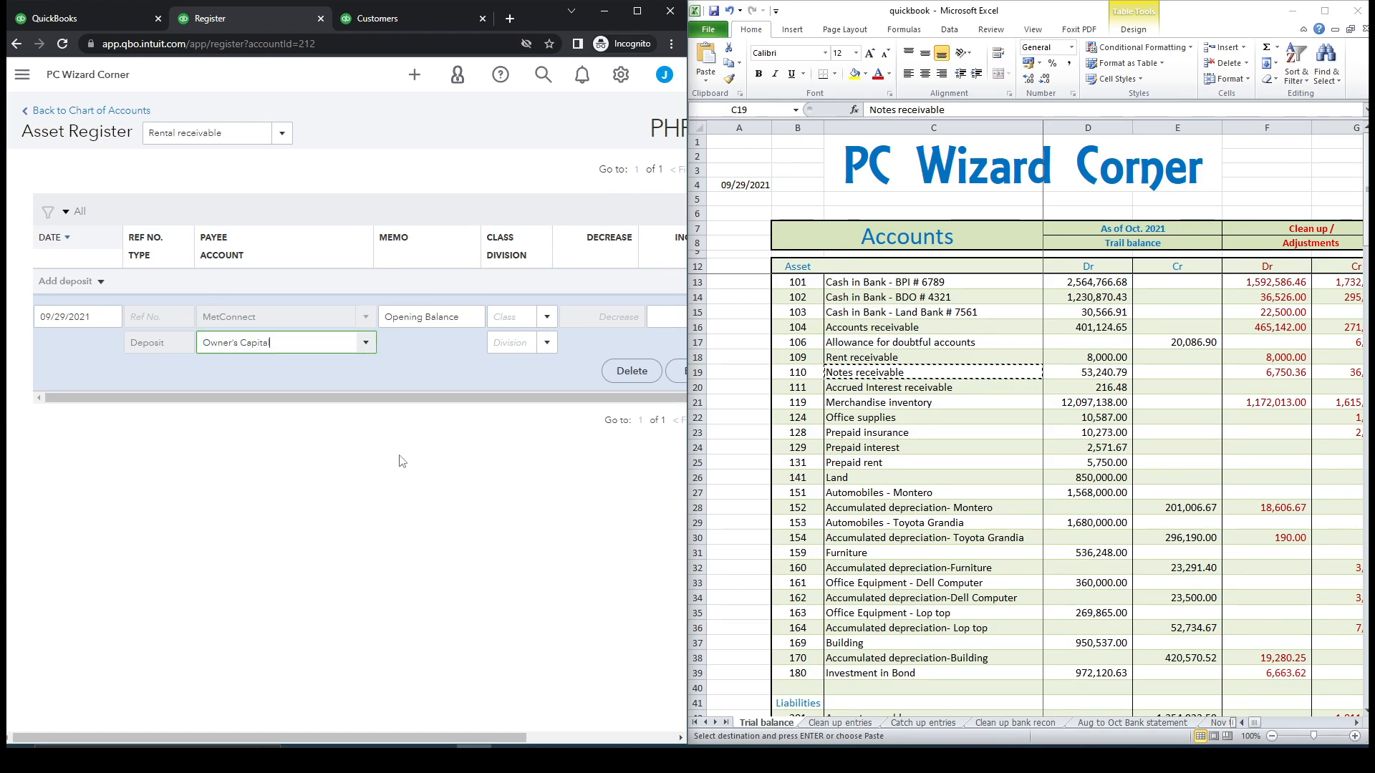
drag(376, 738, 542, 738)
click(607, 372)
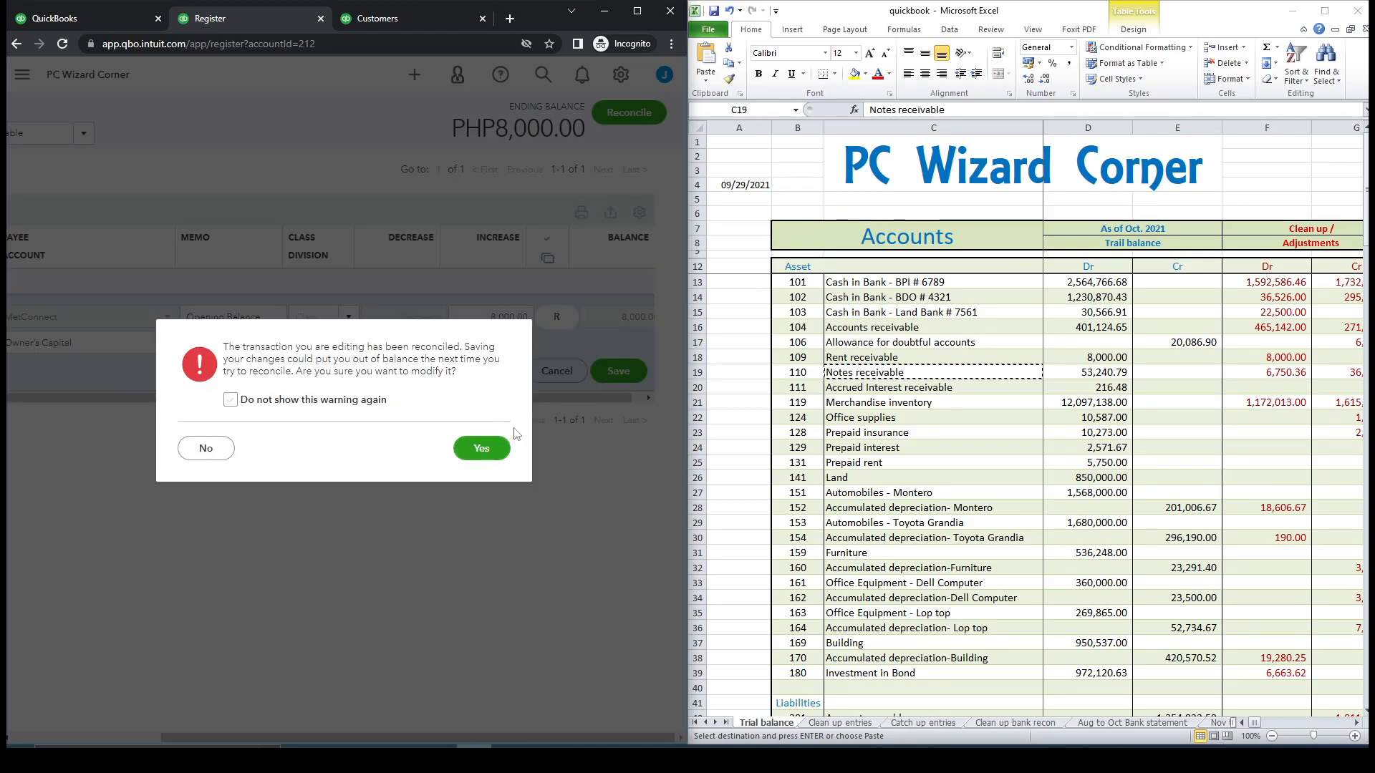
click(487, 451)
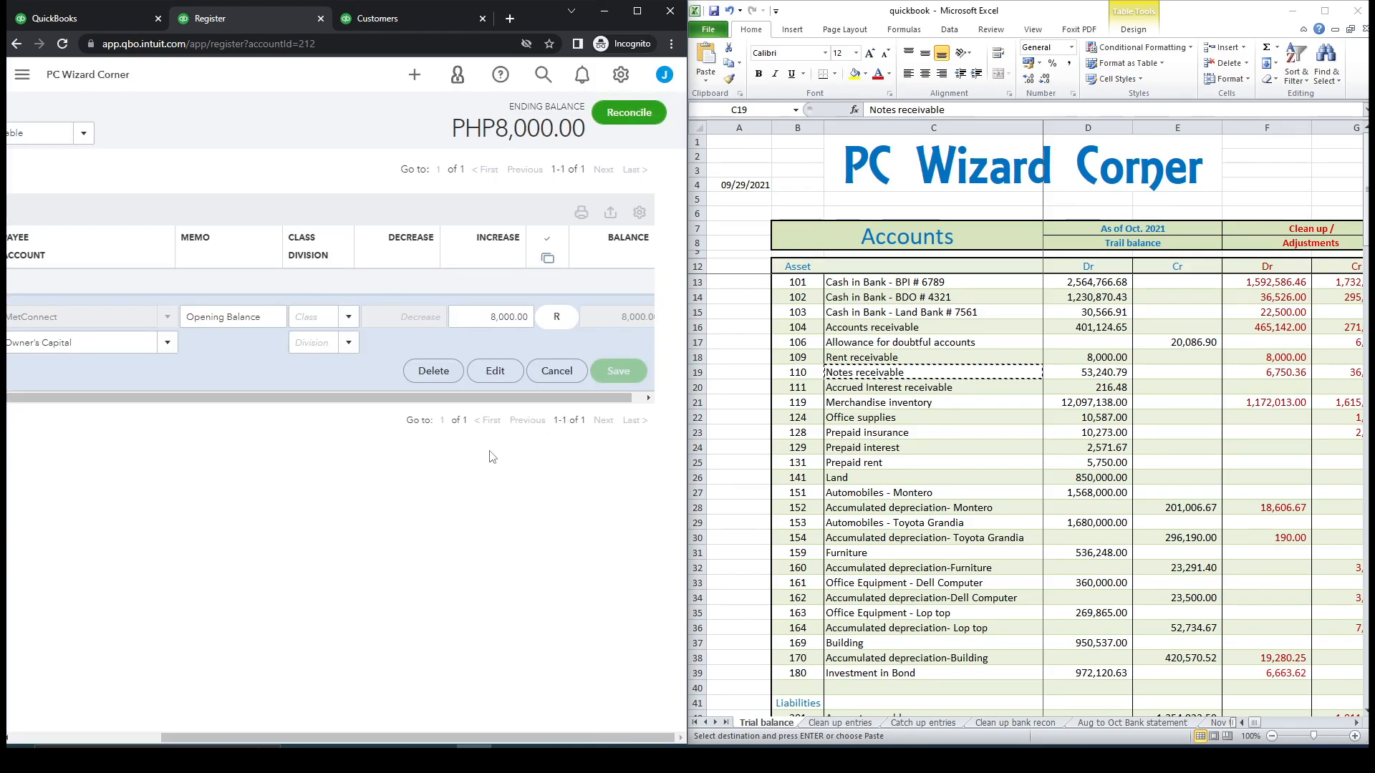
Review the balance sheet as of September 30, 2021, including Rental receivable and the equity section.
click(79, 17)
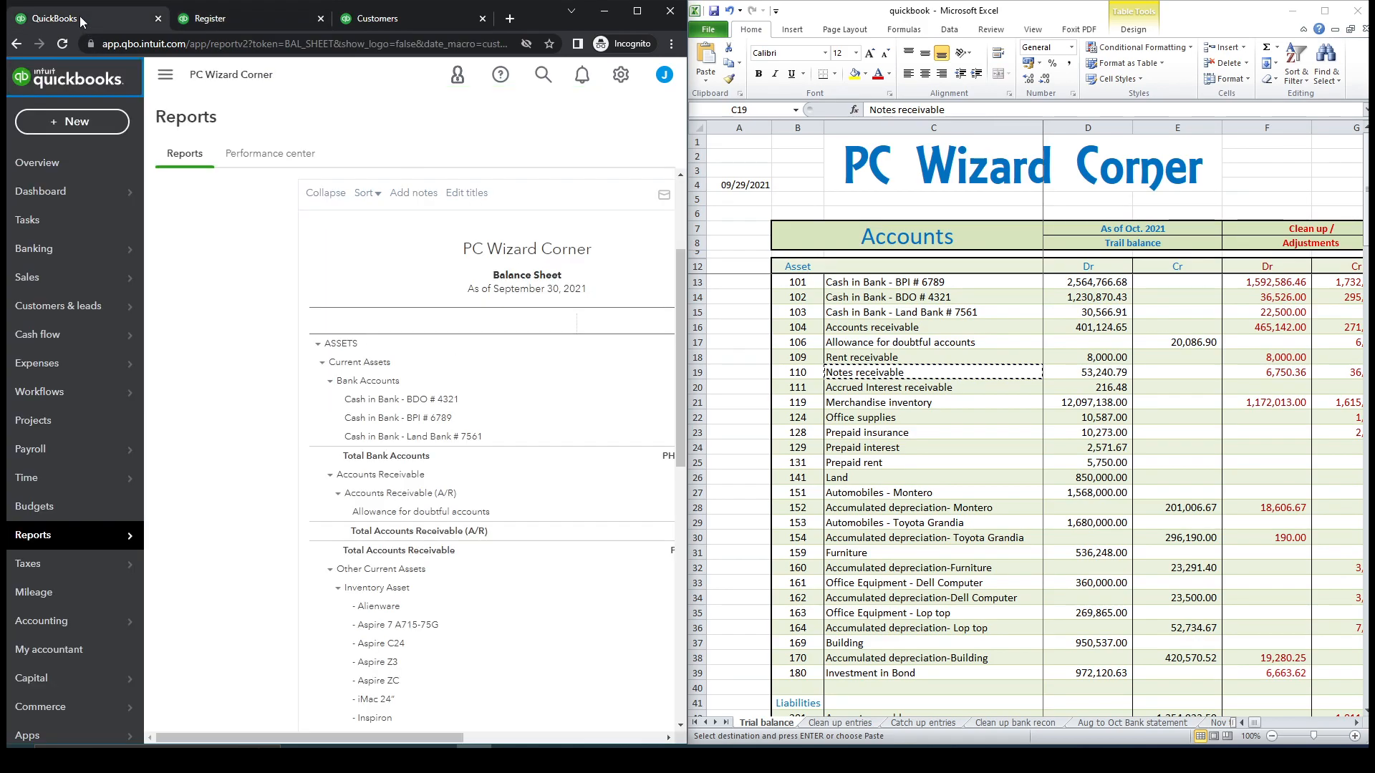
click(166, 77)
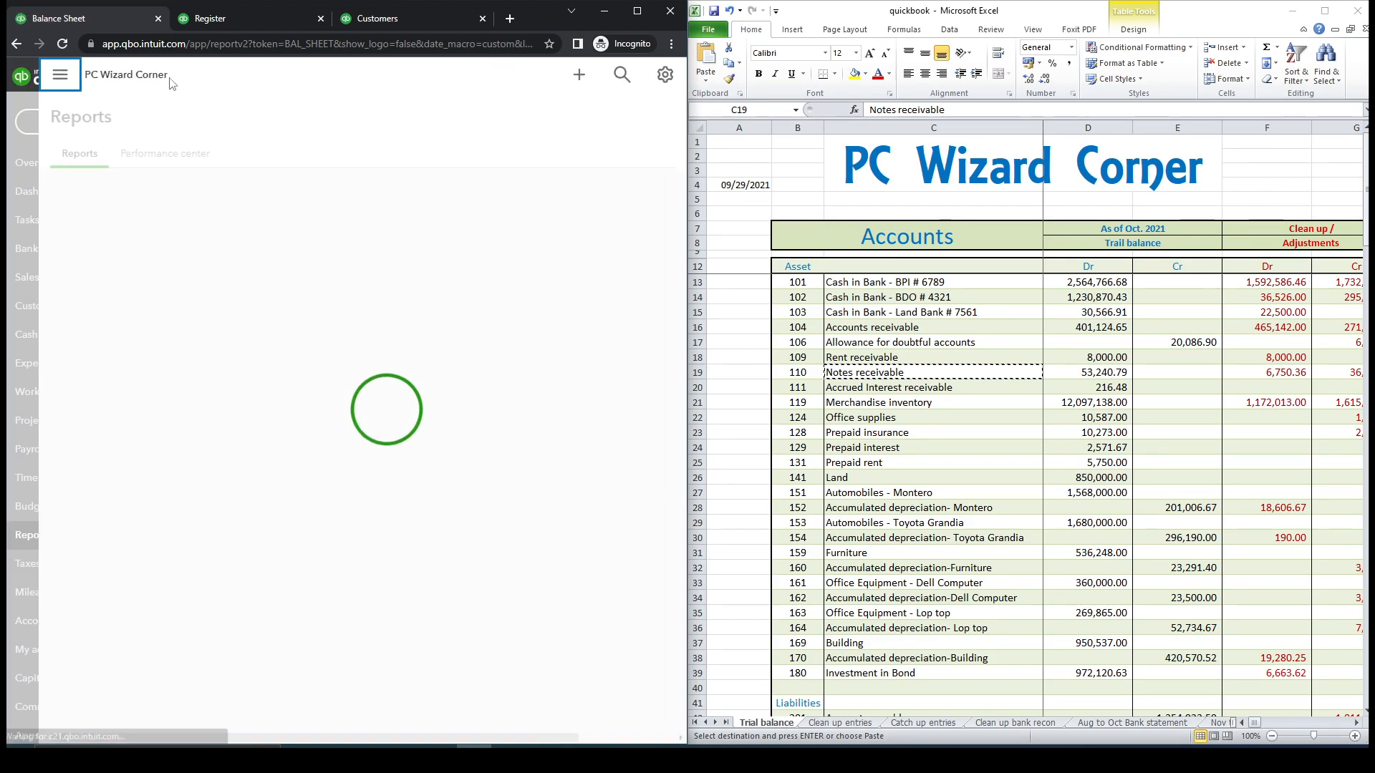
drag(679, 294, 682, 465)
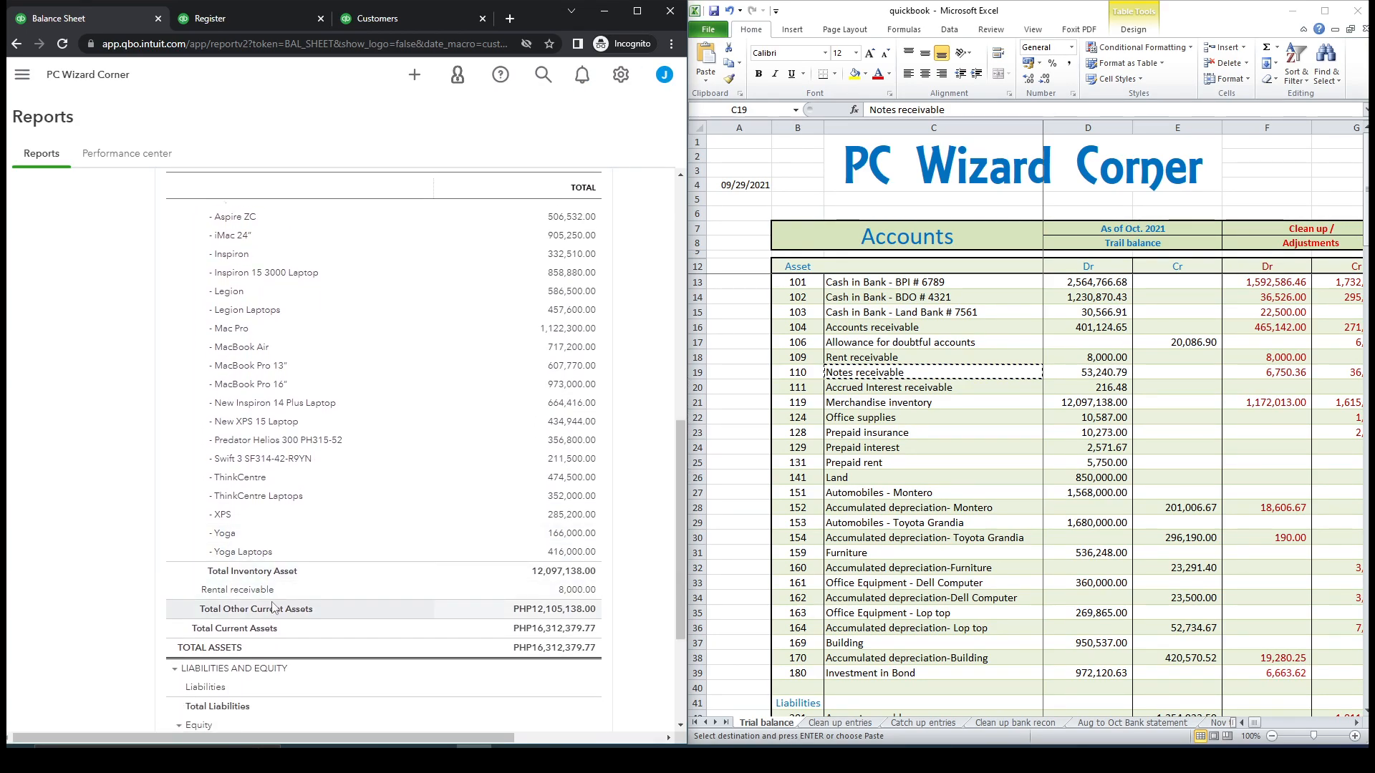
drag(681, 461, 675, 557)
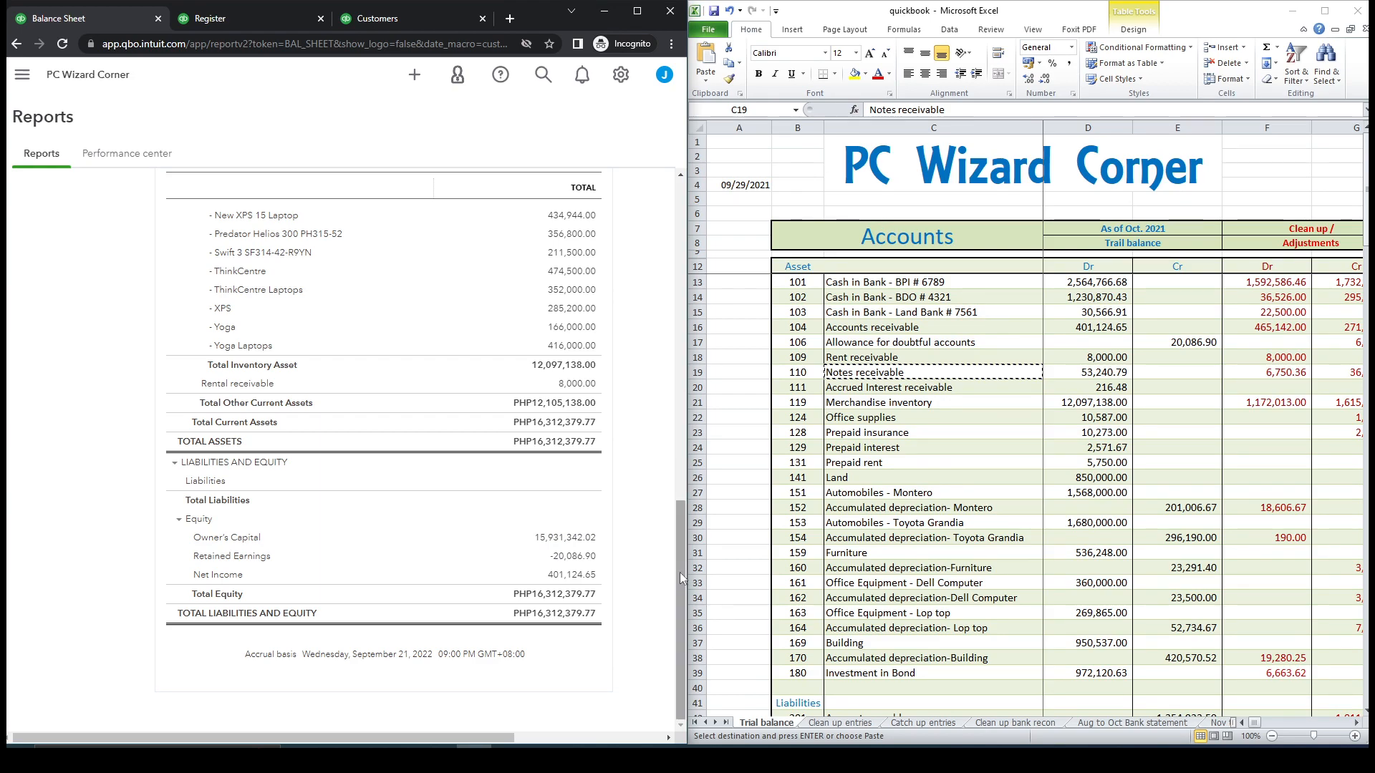
drag(680, 572, 678, 226)
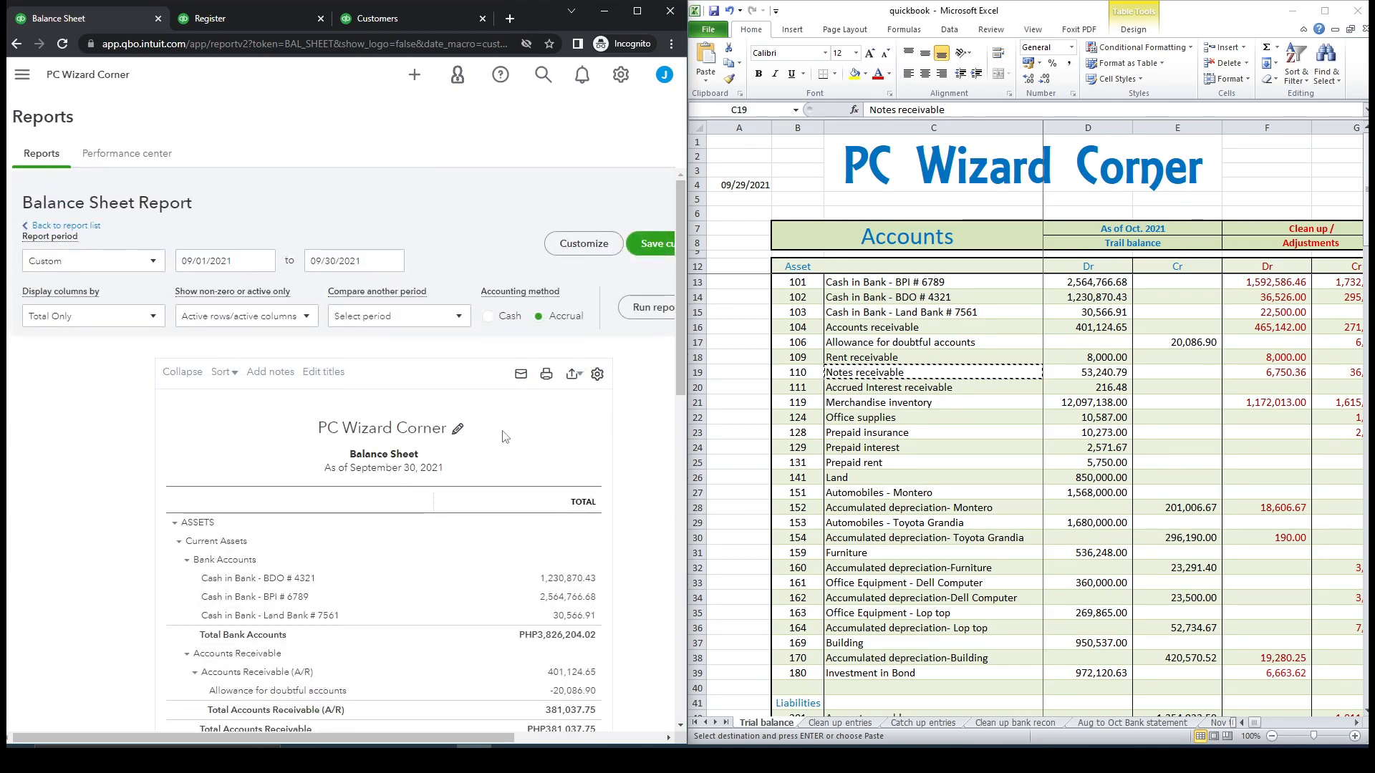
Return to the chart of accounts, clear the "rent" filter and open the register of the Notes receivable account.
click(228, 18)
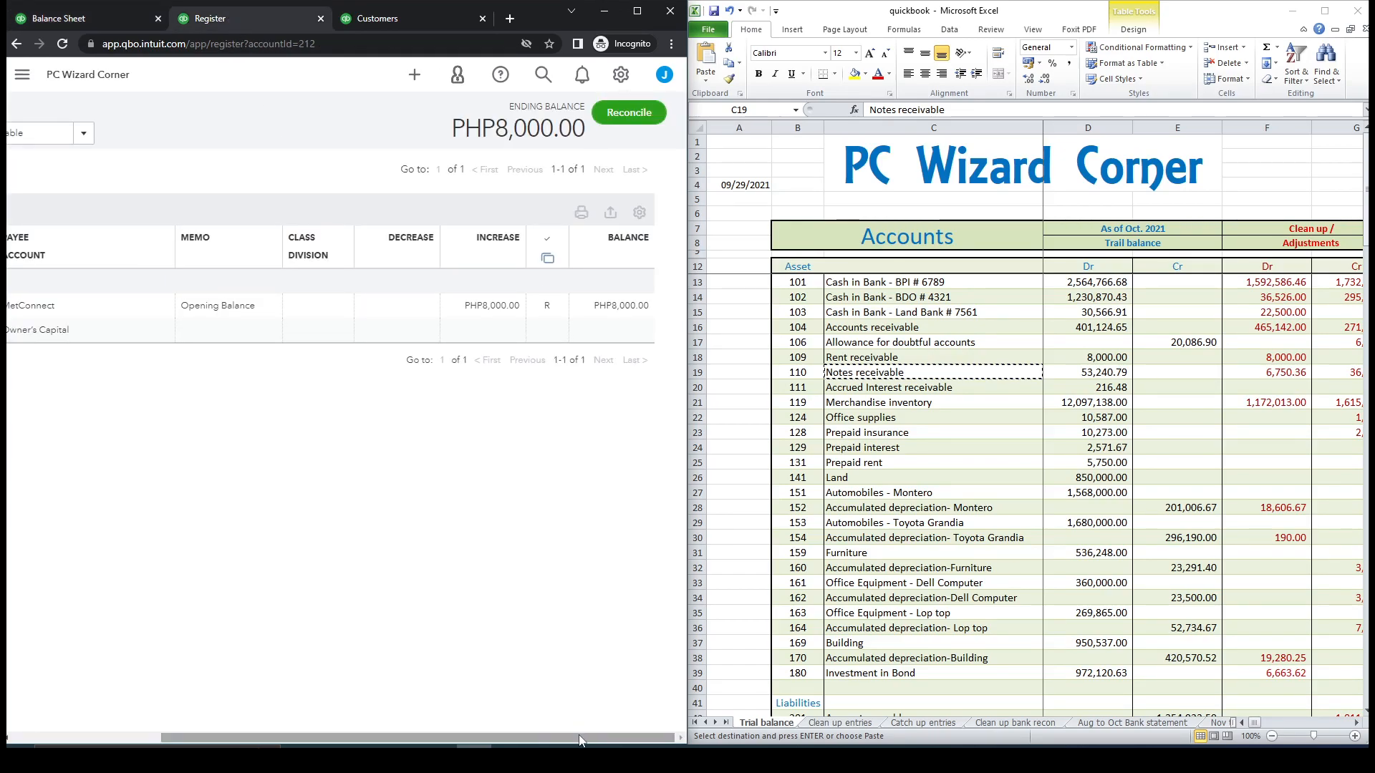
drag(583, 736, 331, 704)
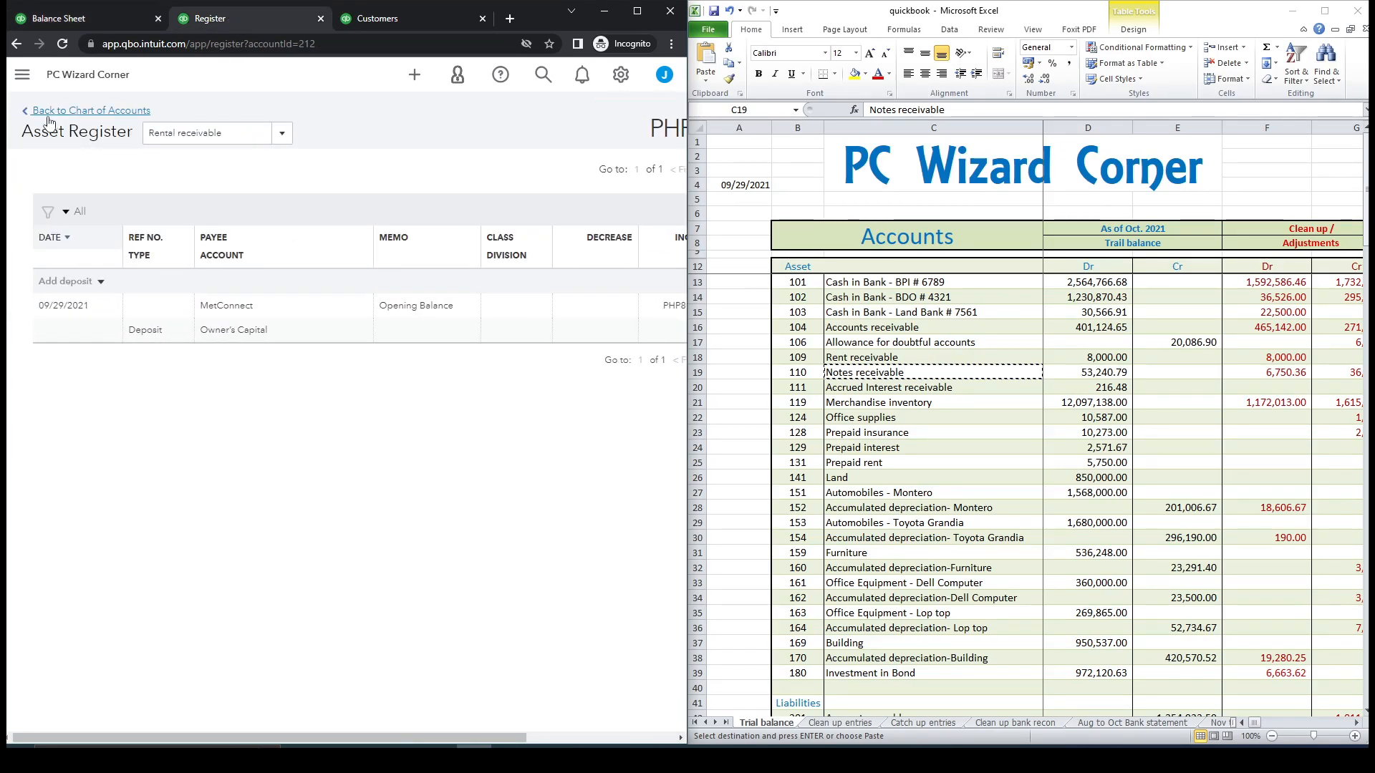
click(92, 110)
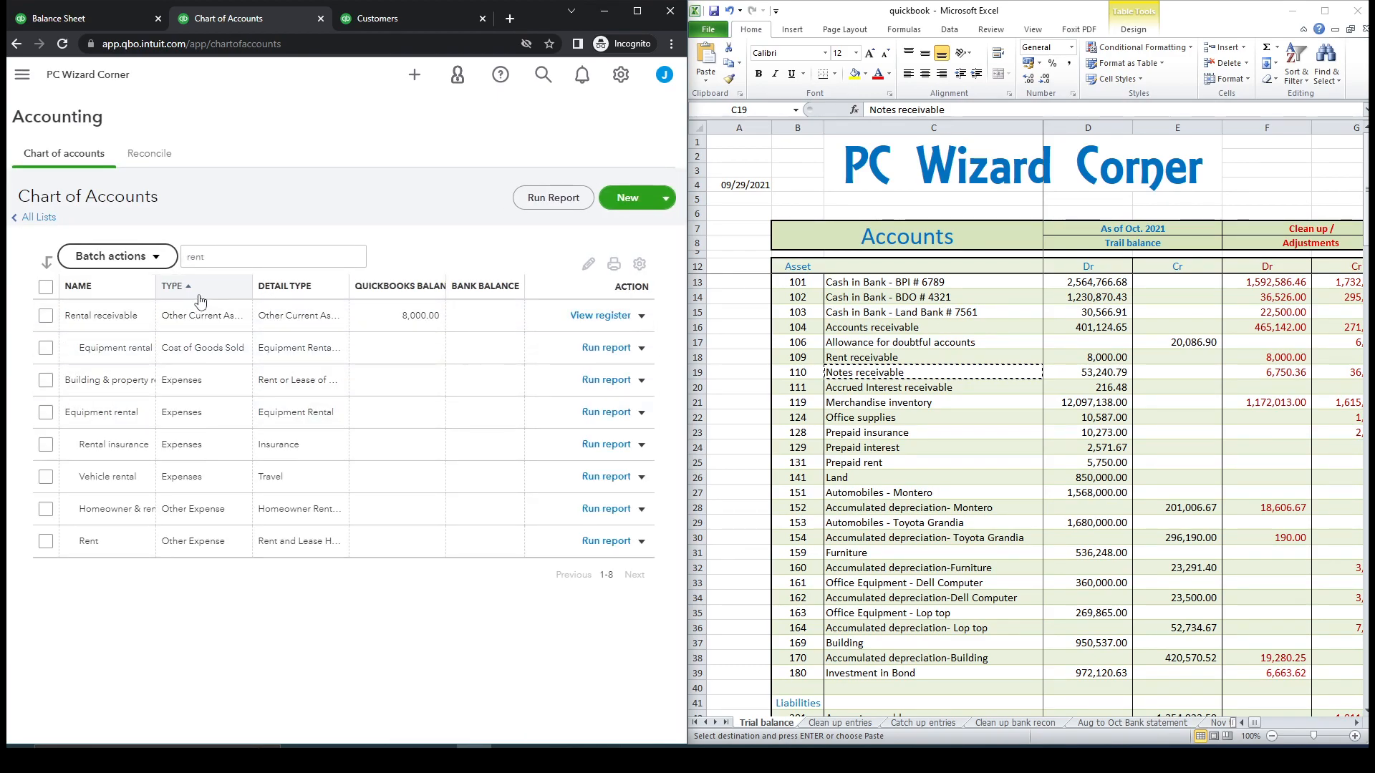
double_click(191, 258)
key(BackSpace)
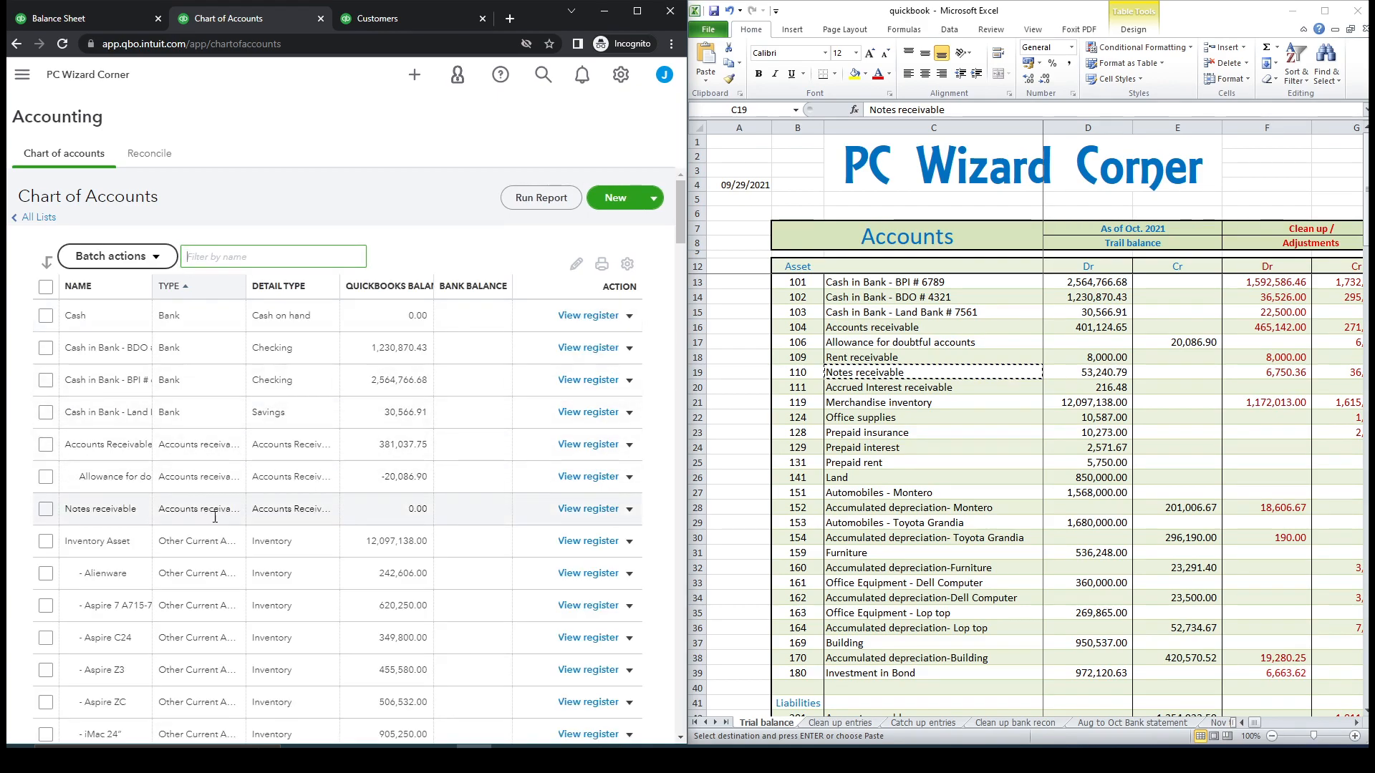
click(603, 511)
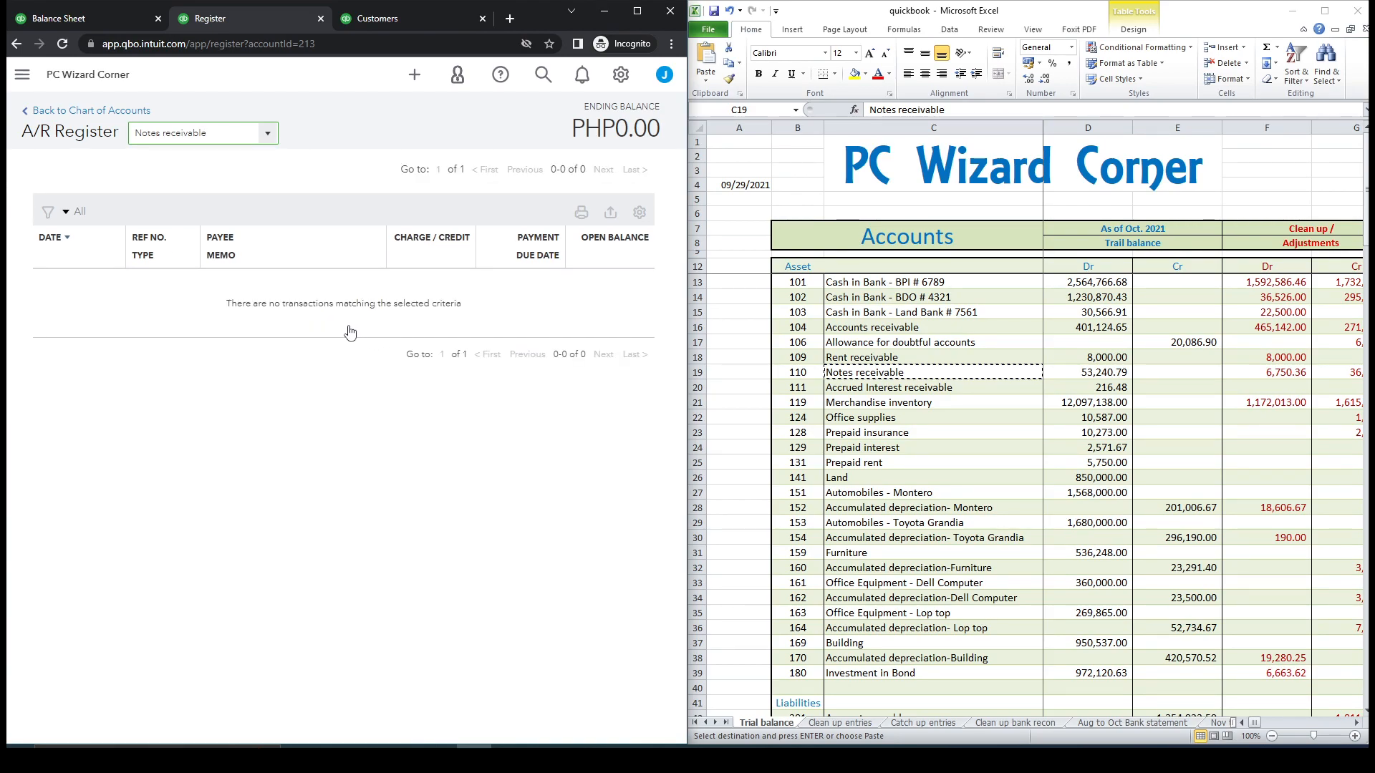
Check the date and filter options of the Notes receivable register, then return to the chart of accounts.
click(68, 236)
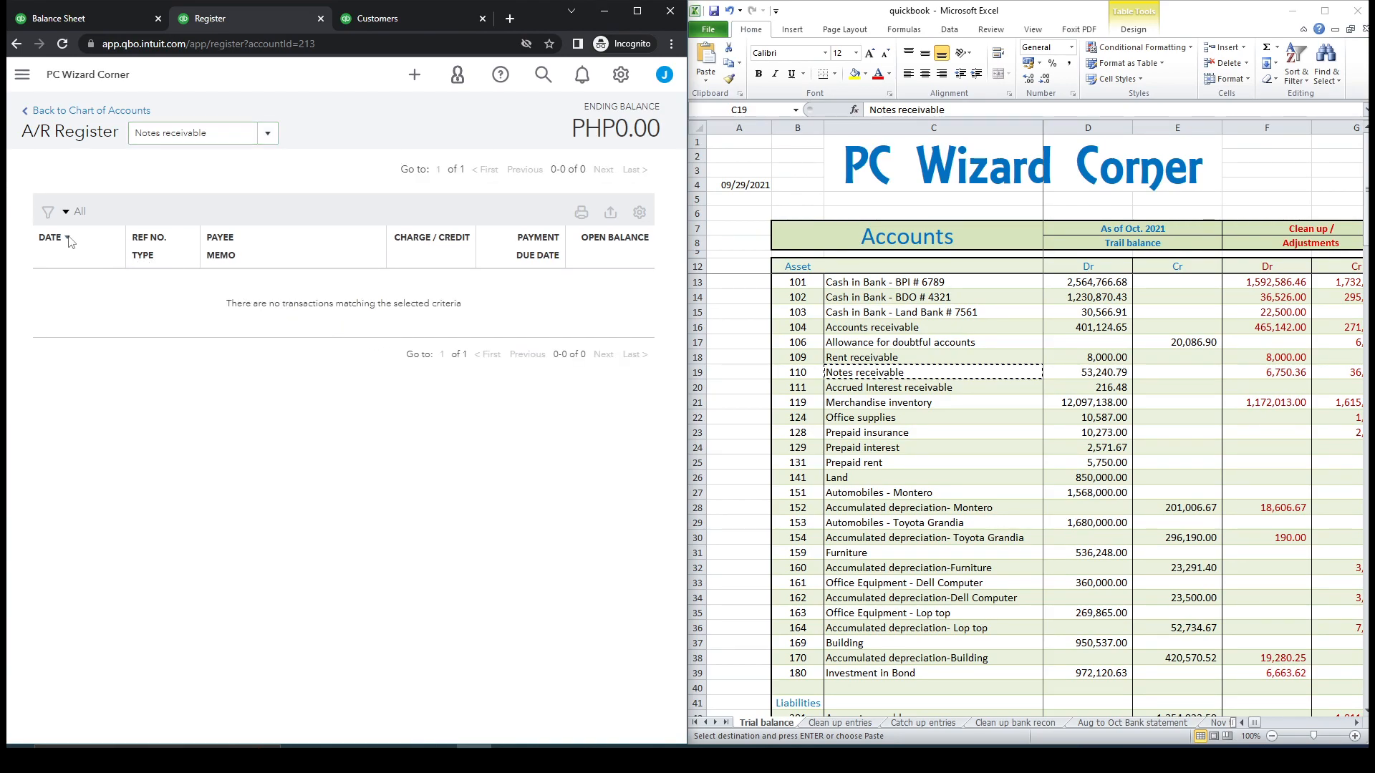
click(66, 213)
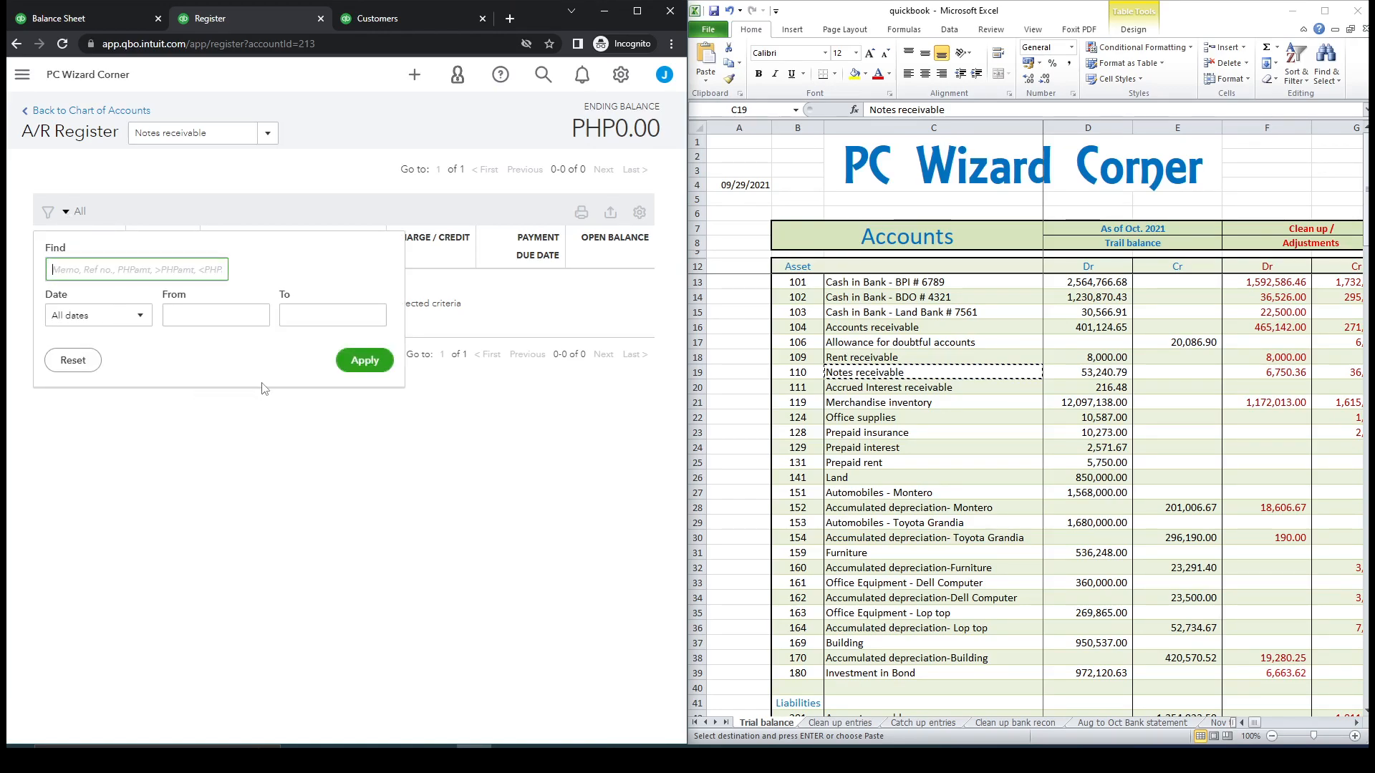
click(370, 195)
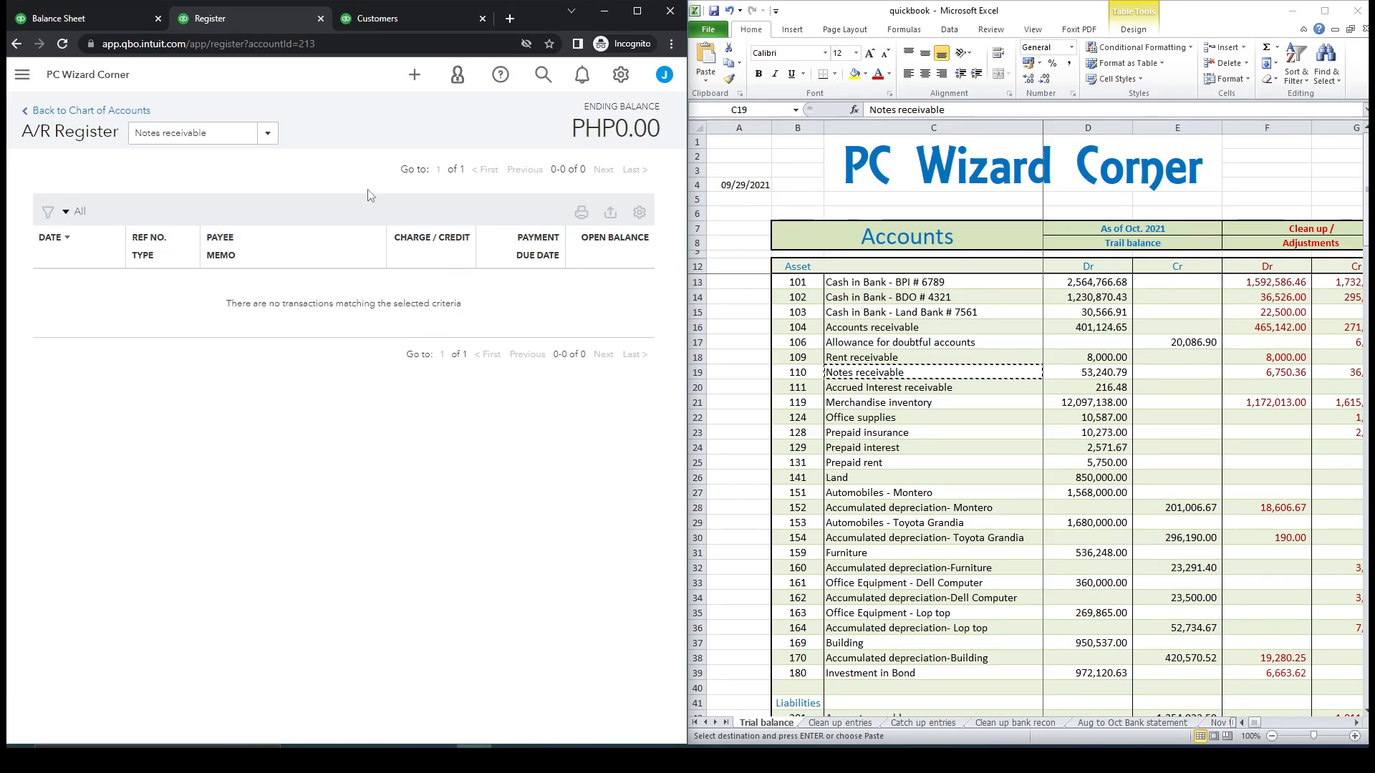
click(101, 111)
Open the existing 09/29/2021 Journal Entry #1 from the recent entries of a new journal entry form.
key(ctrl+Tab)
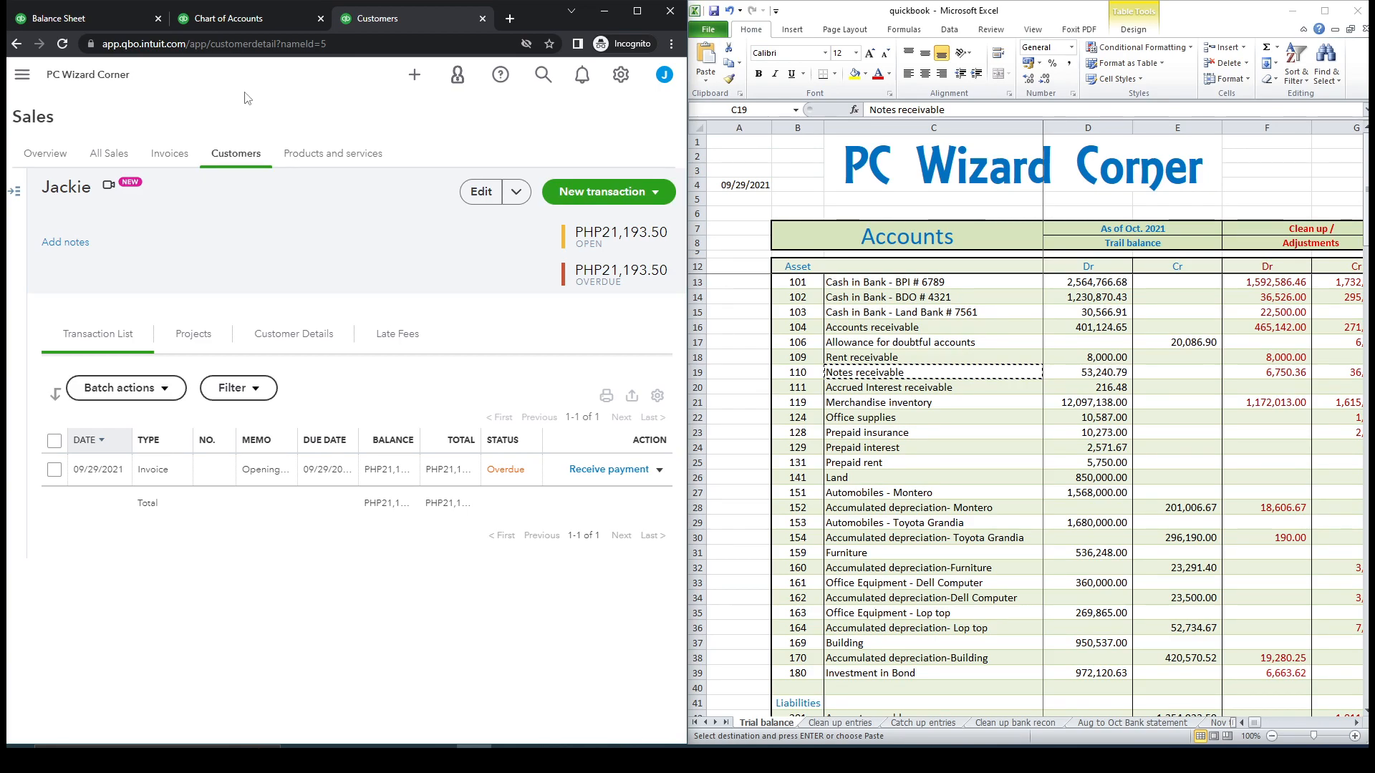
click(22, 75)
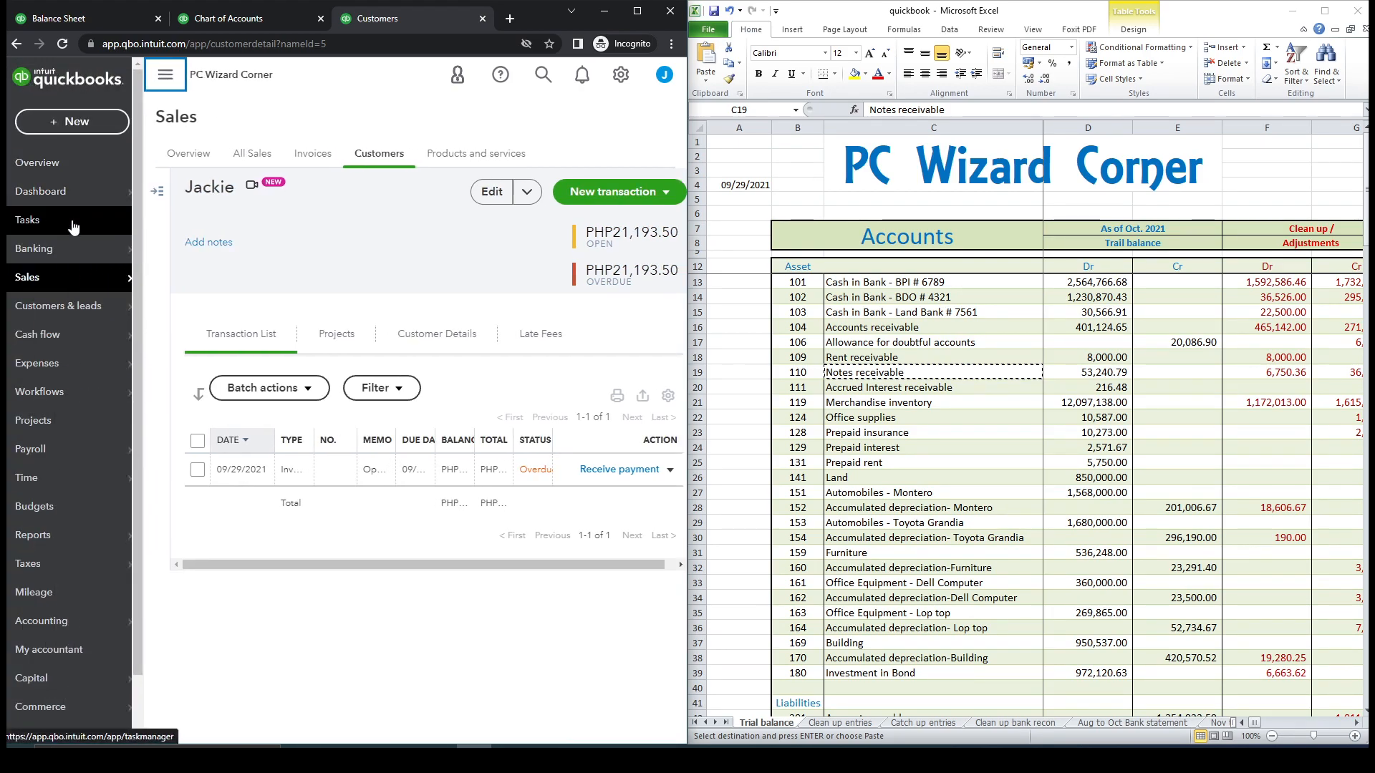
click(72, 123)
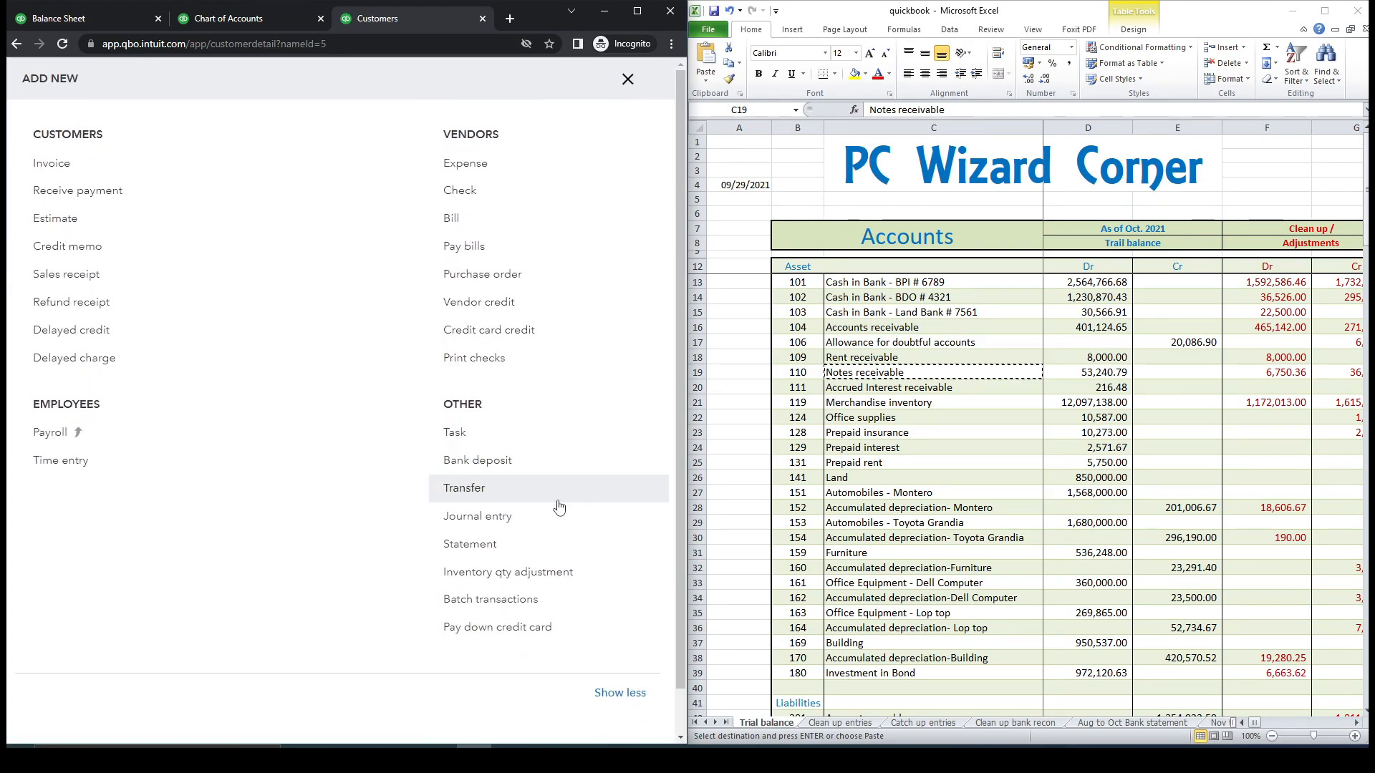
click(531, 518)
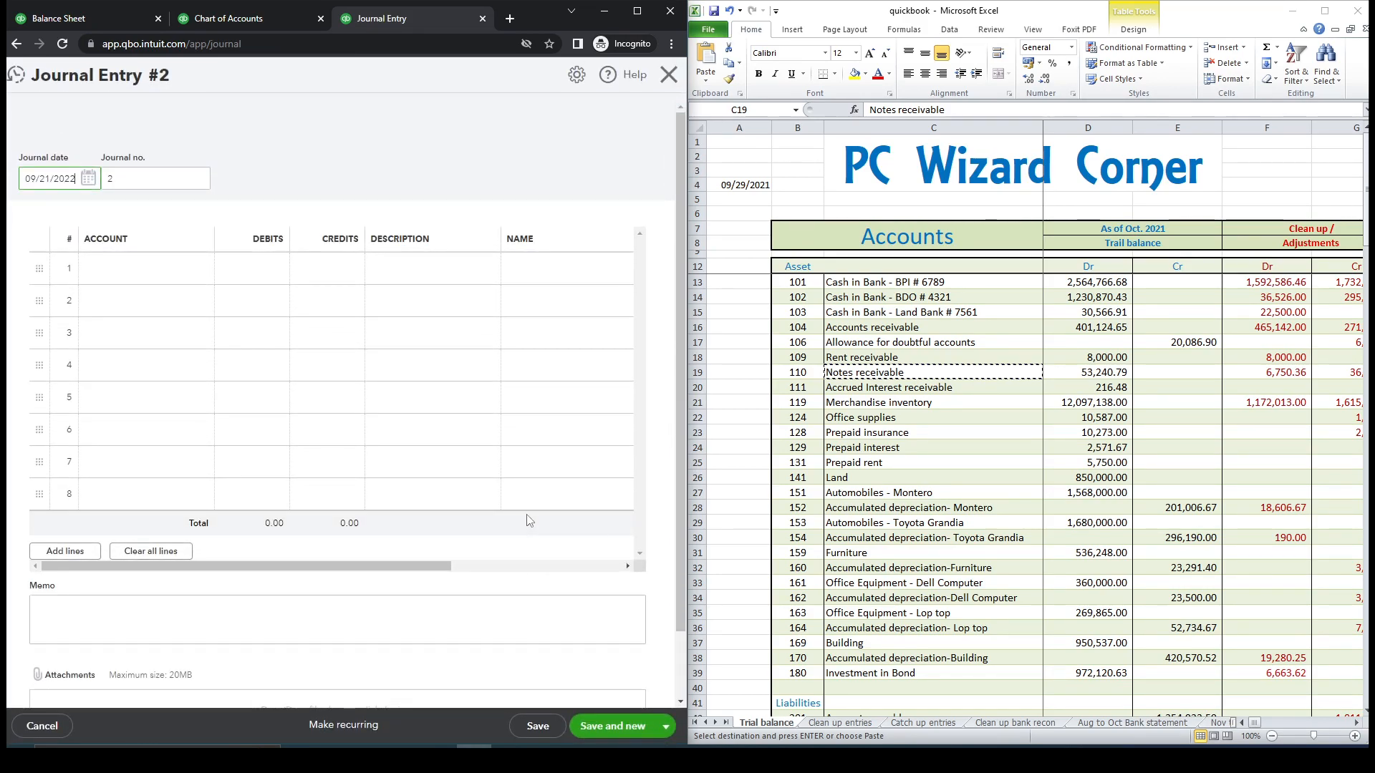
click(20, 79)
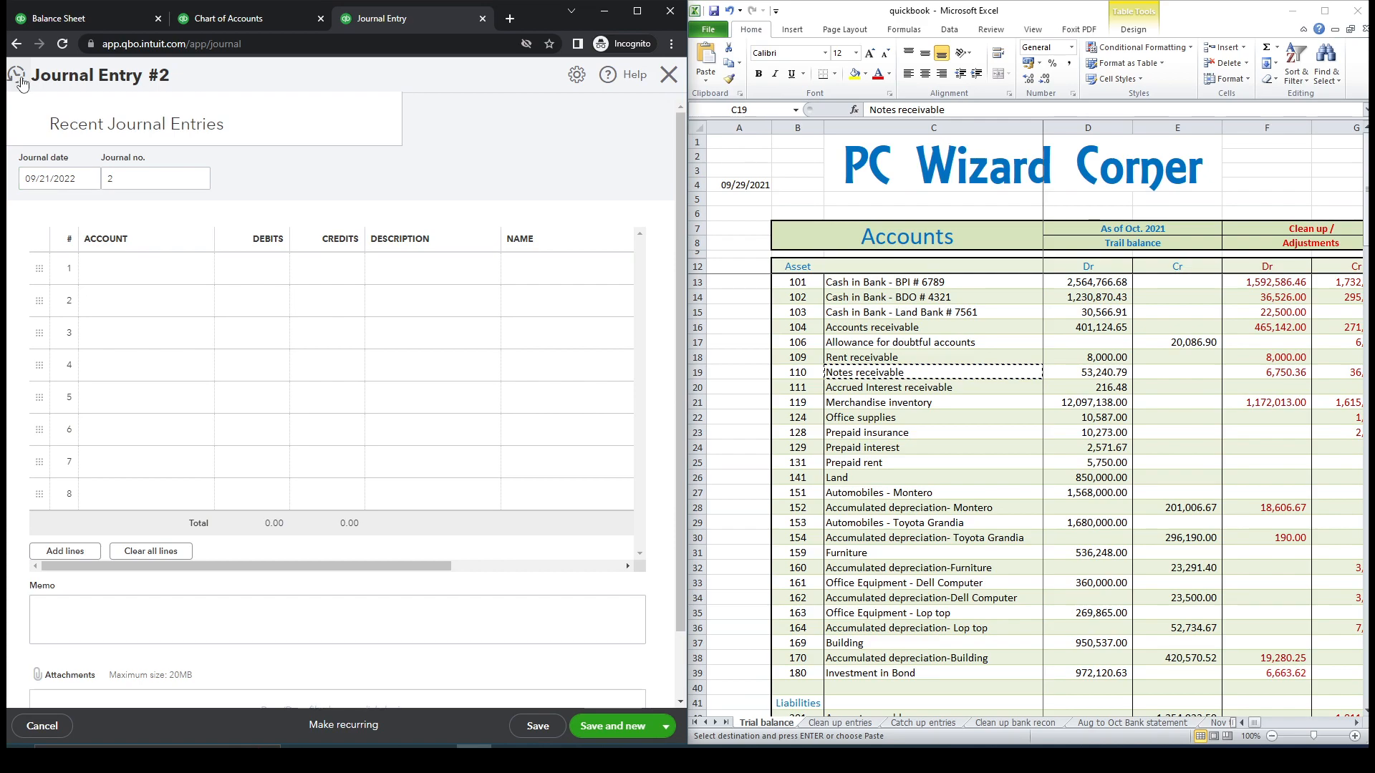
click(95, 172)
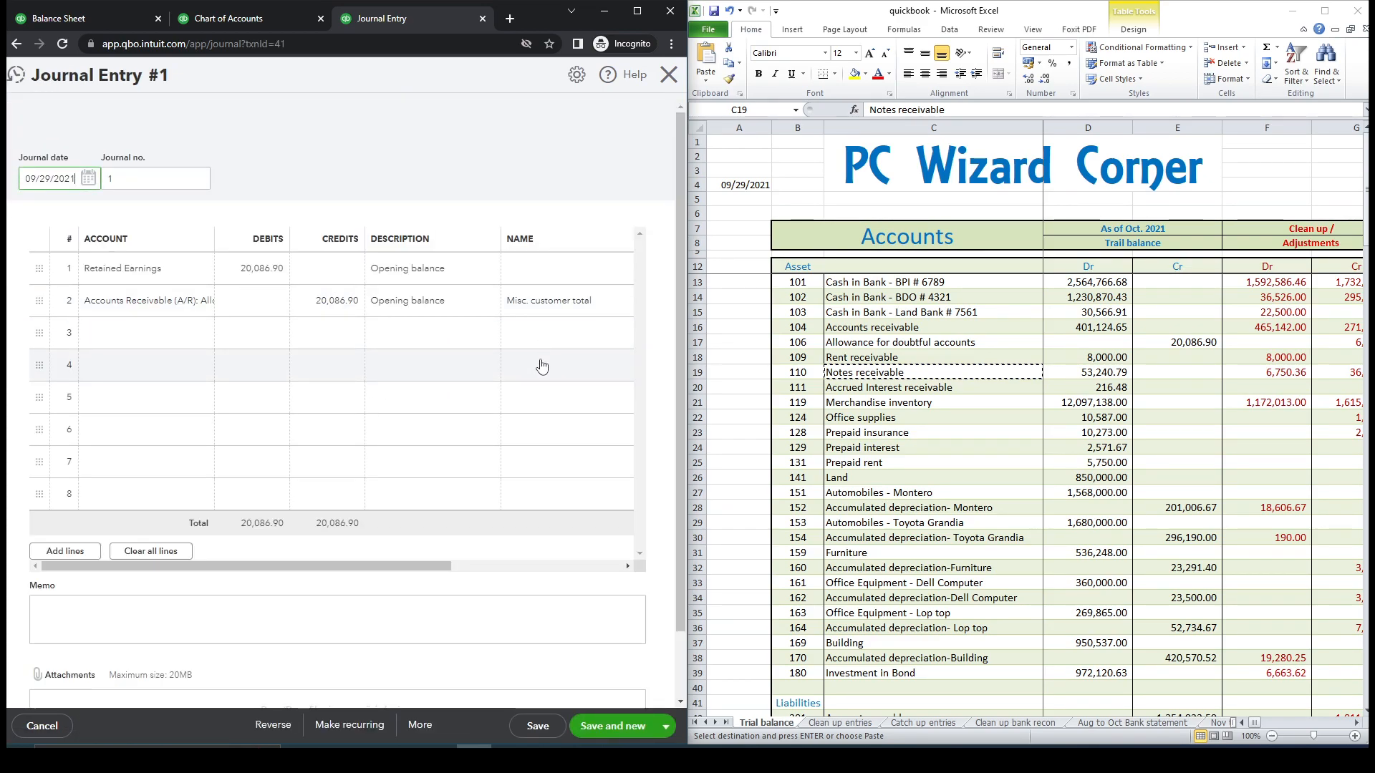
Add Notes receivable as the account on line 3 of the journal entry.
click(180, 343)
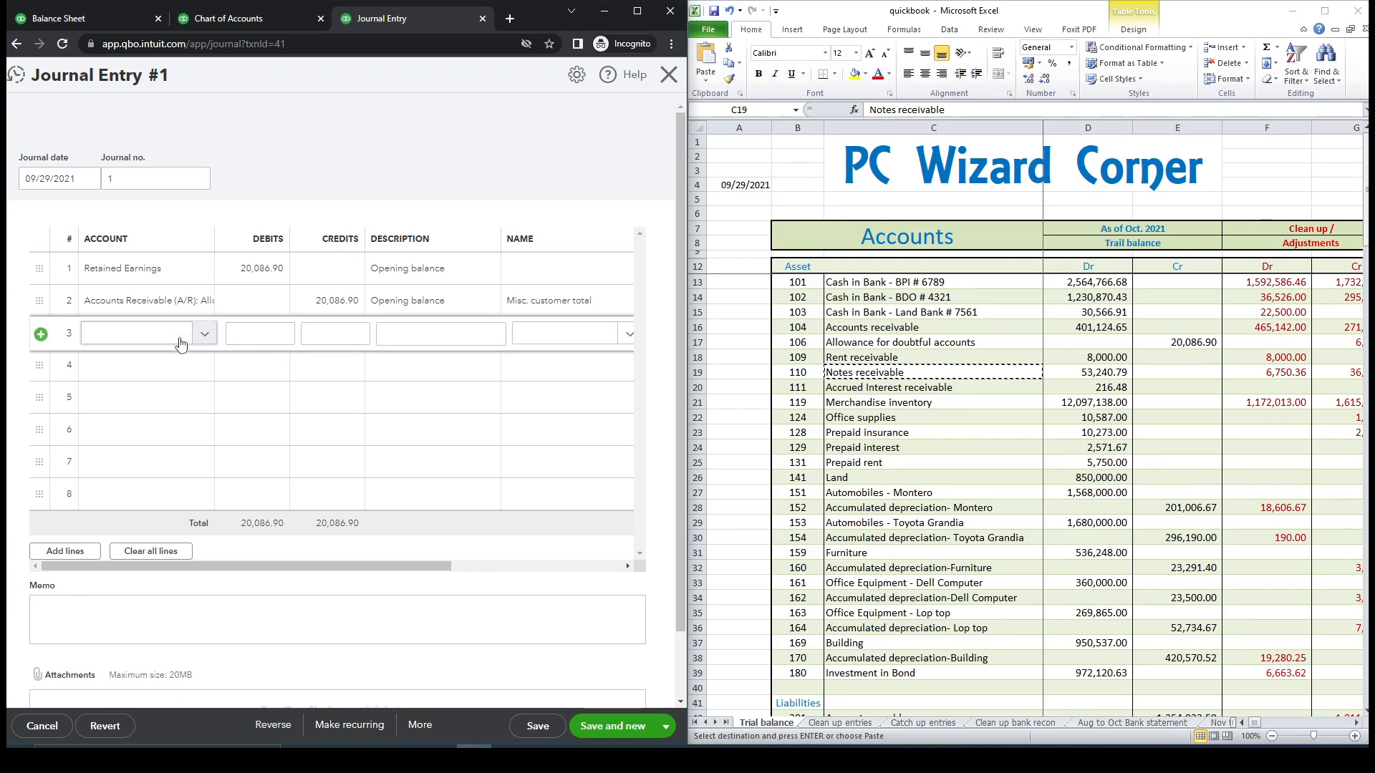
click(157, 337)
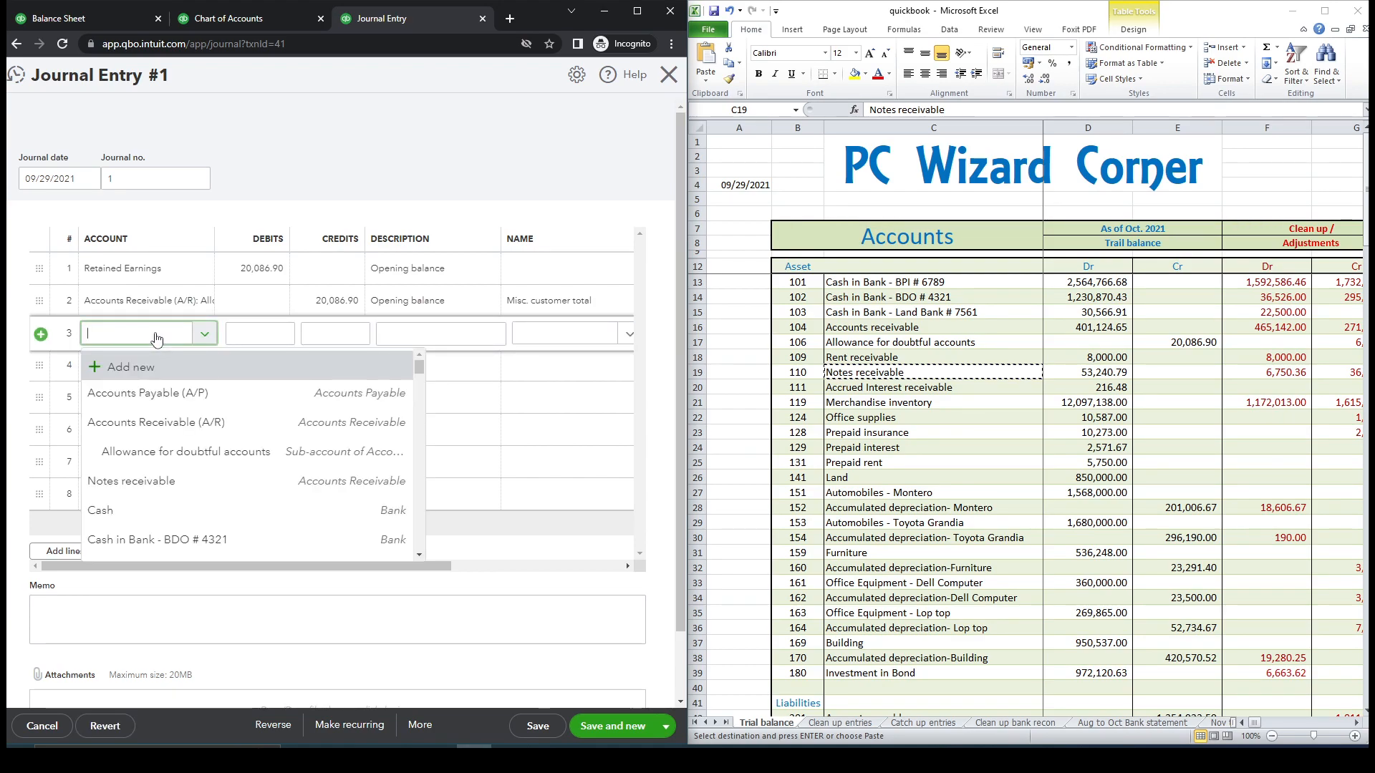
text(no)
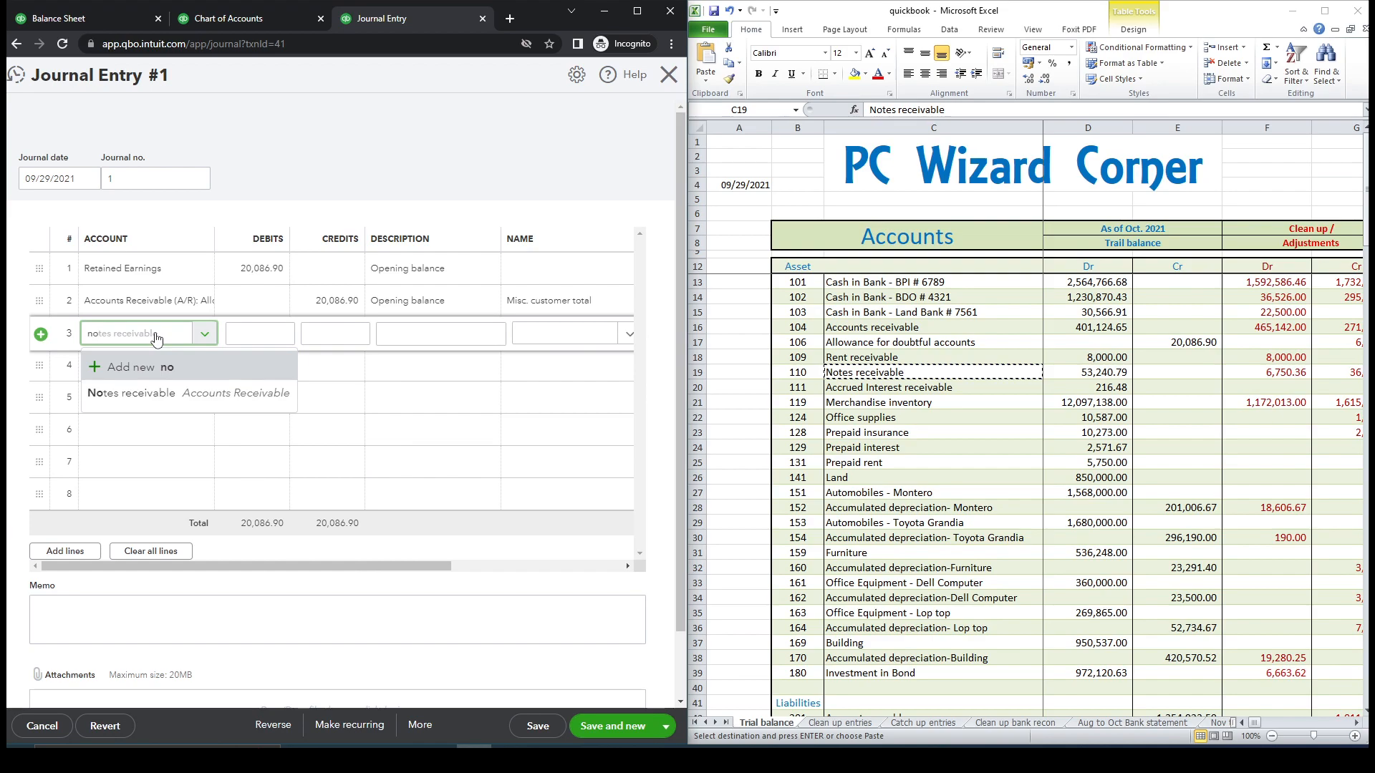
click(169, 394)
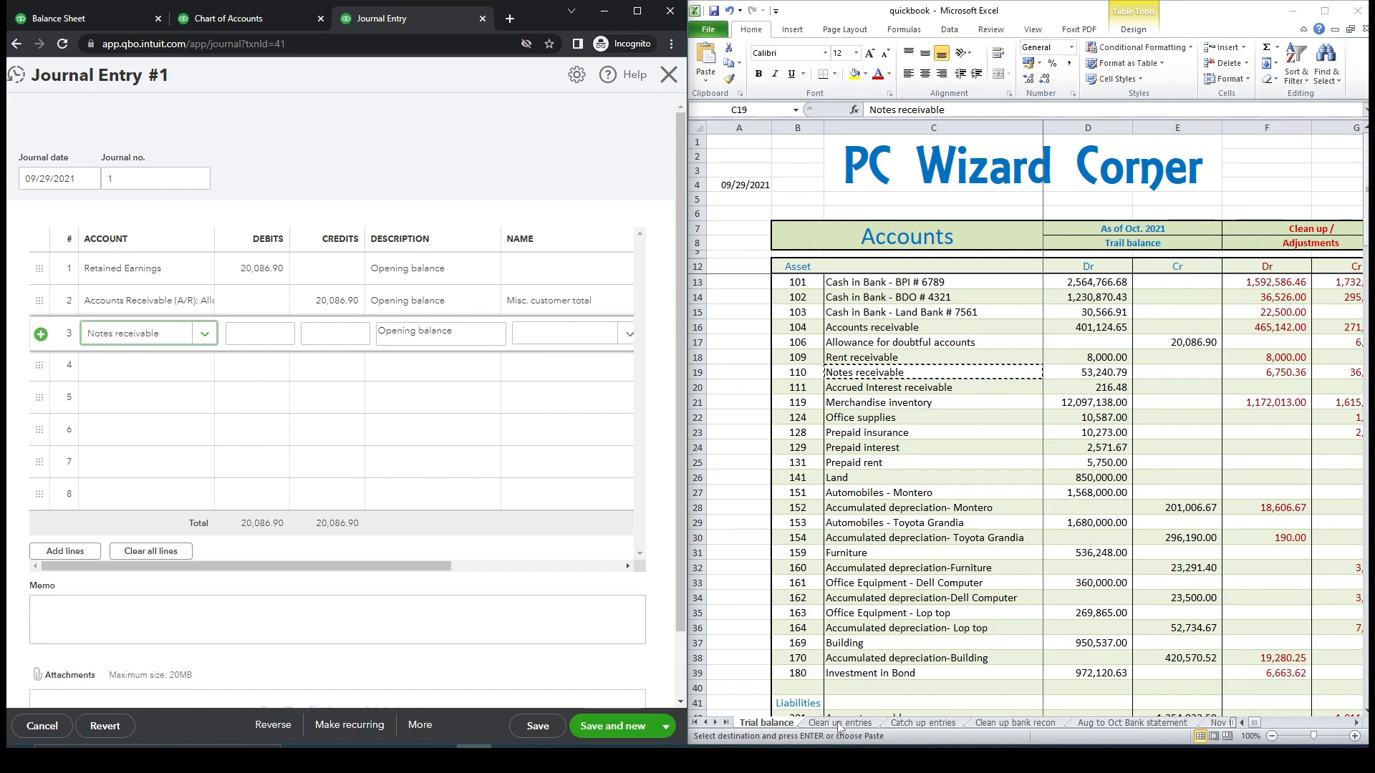
Debit line 3 with 36,526.00, copied from the Note column of the Sale sheet, and assign the customer listed in row 48.
click(725, 723)
click(725, 723)
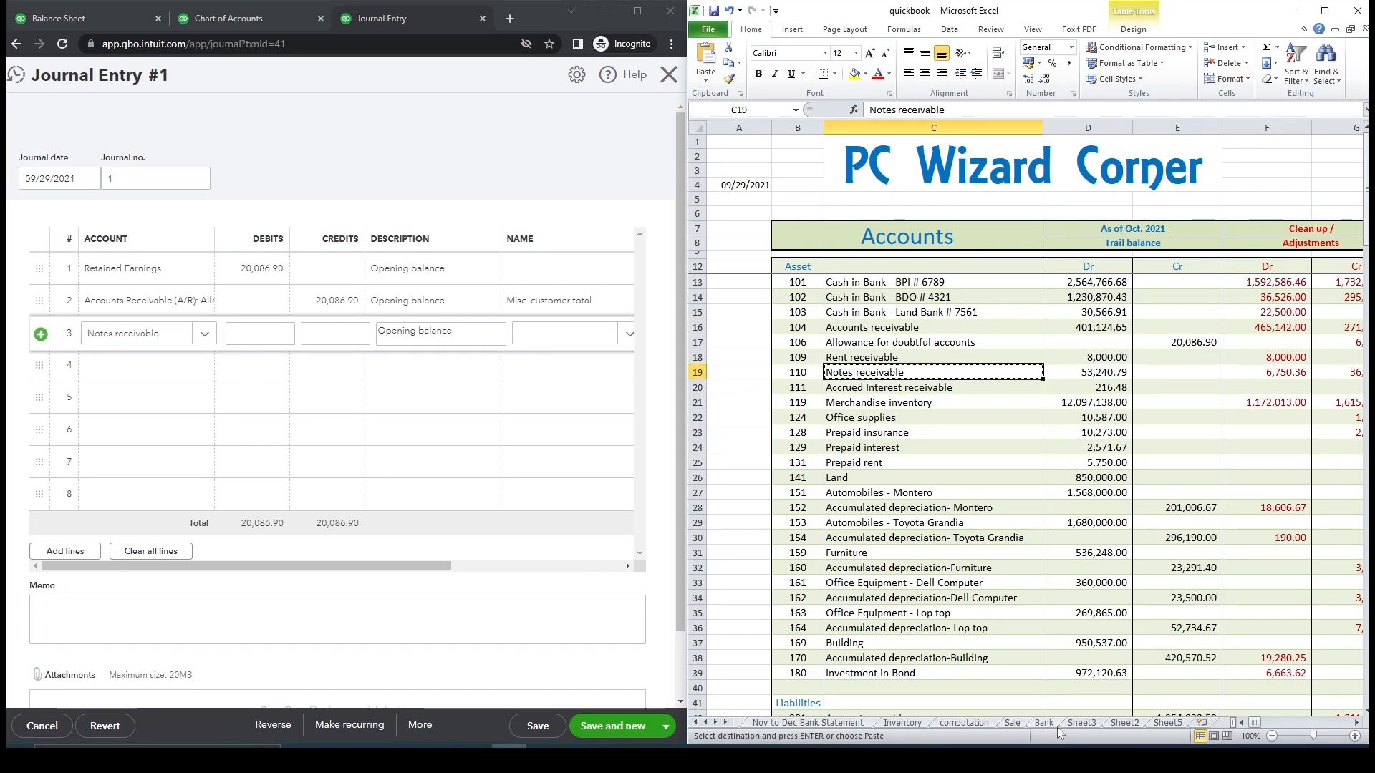
click(1013, 723)
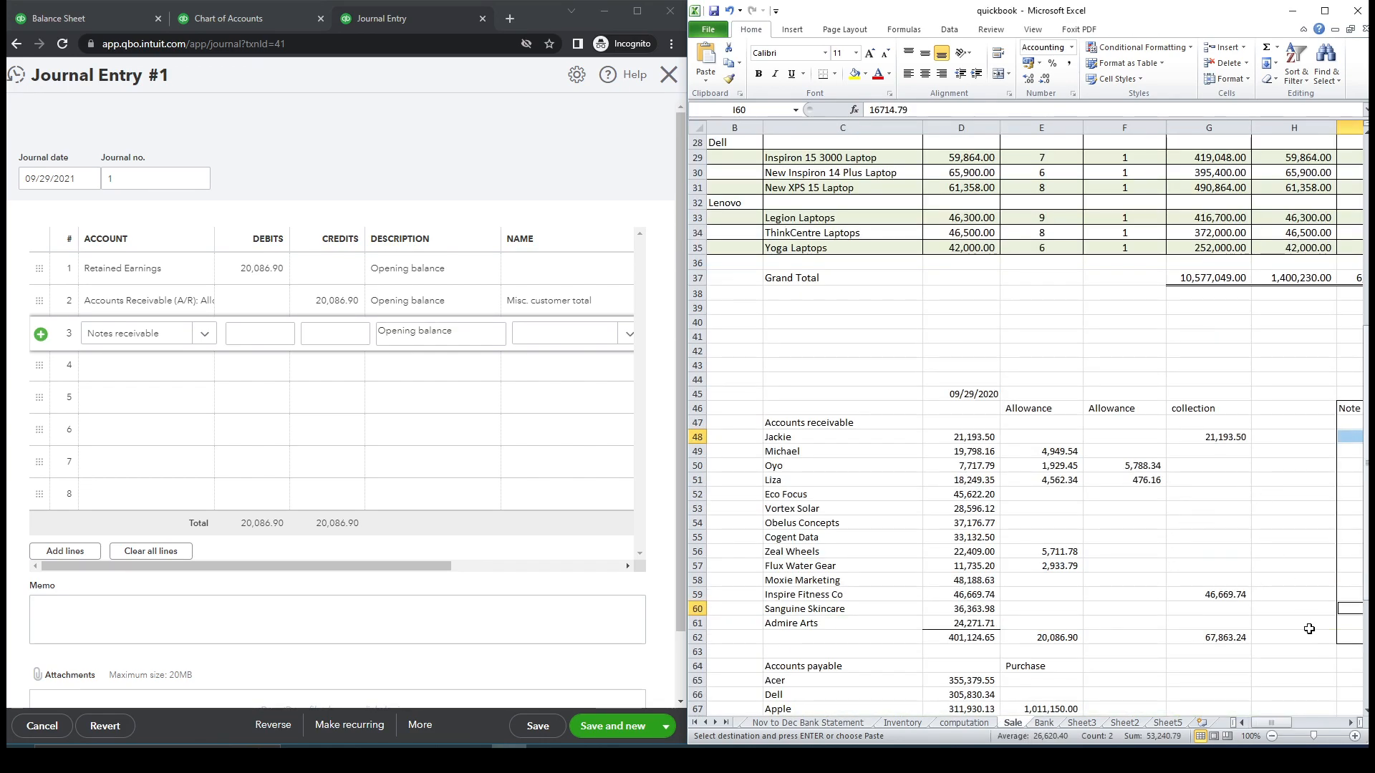
click(1350, 723)
click(1349, 723)
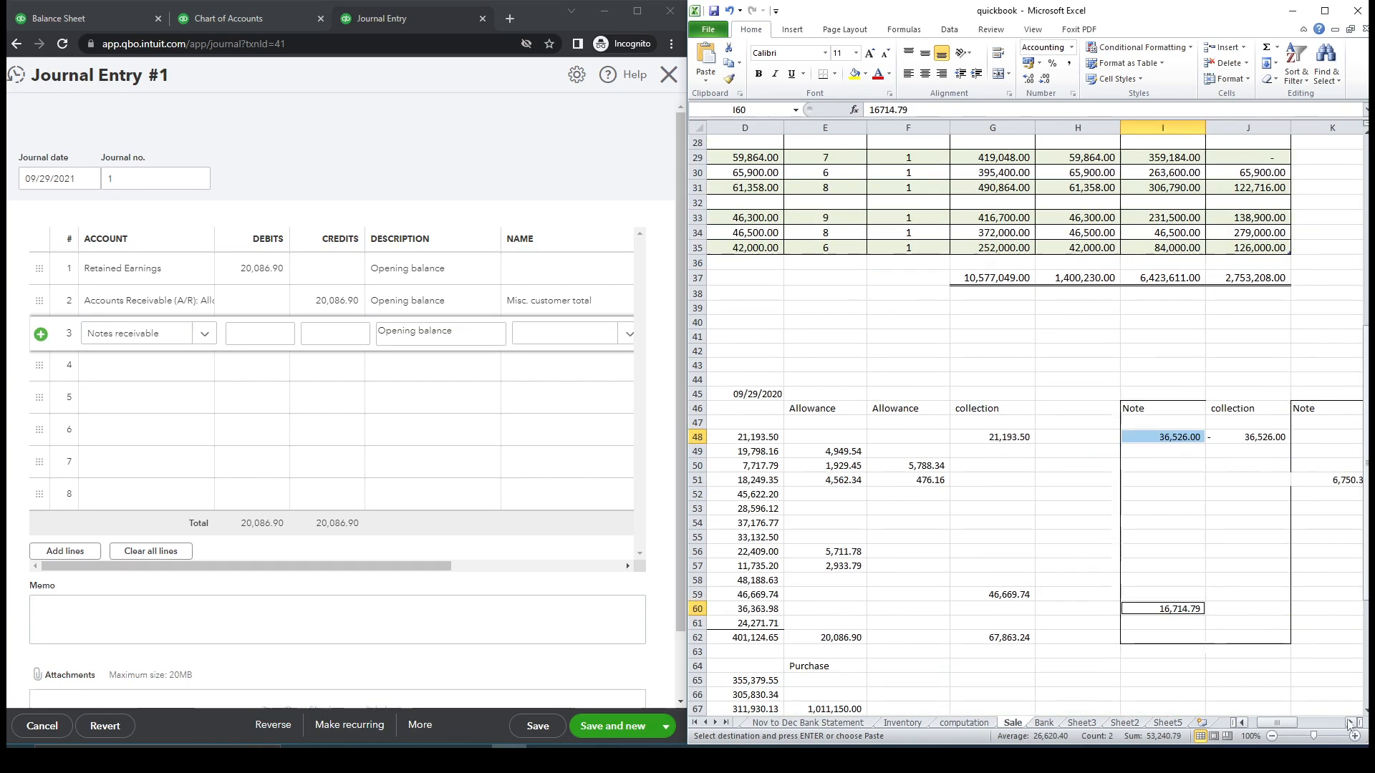
click(1191, 440)
key(ctrl+c)
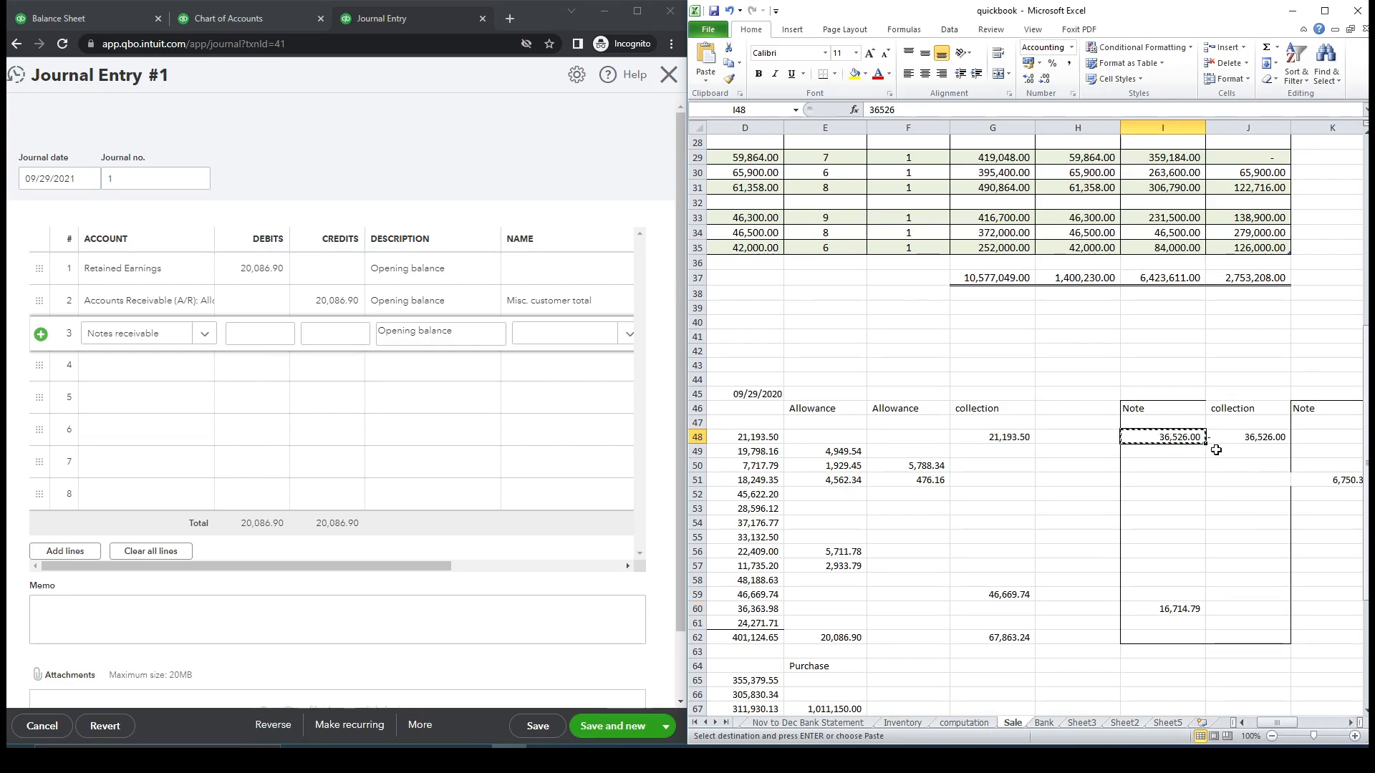
click(271, 334)
key(ctrl+v)
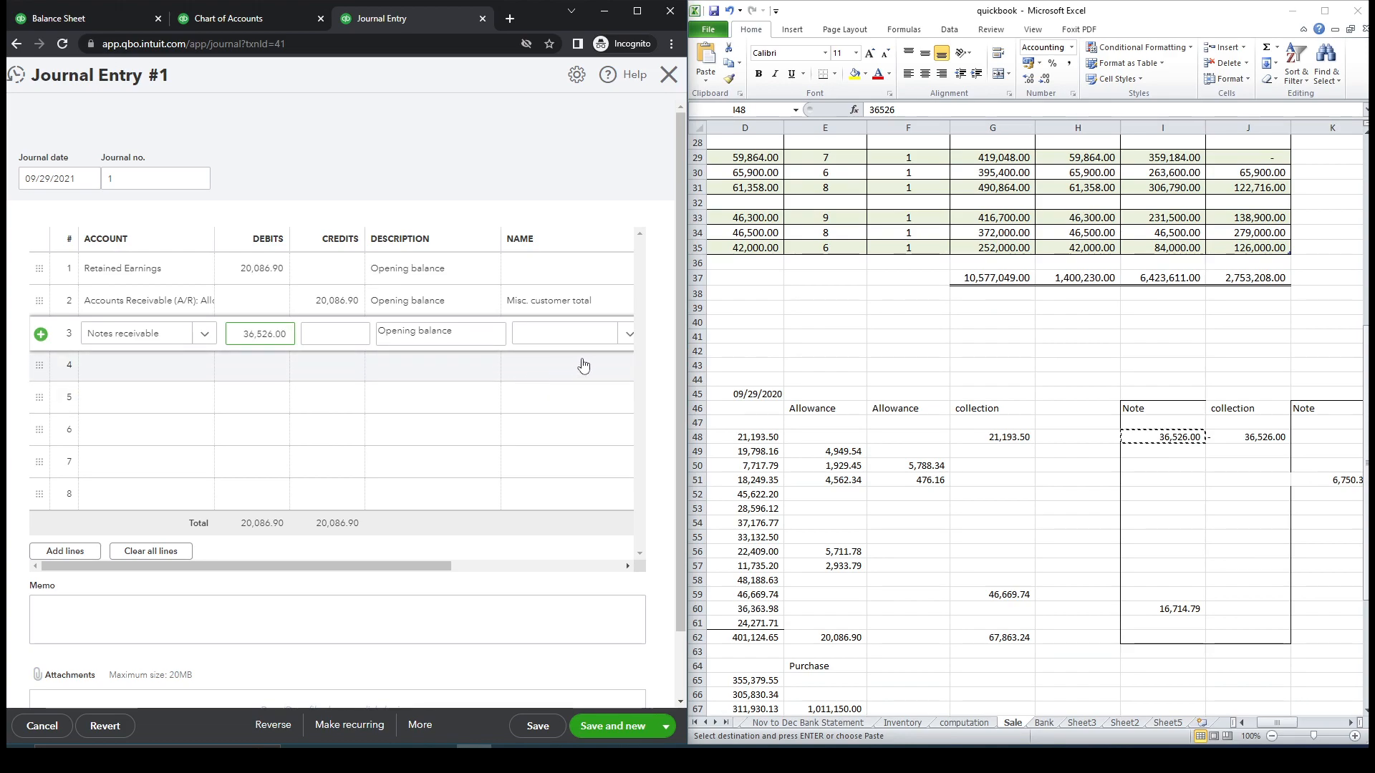
click(627, 341)
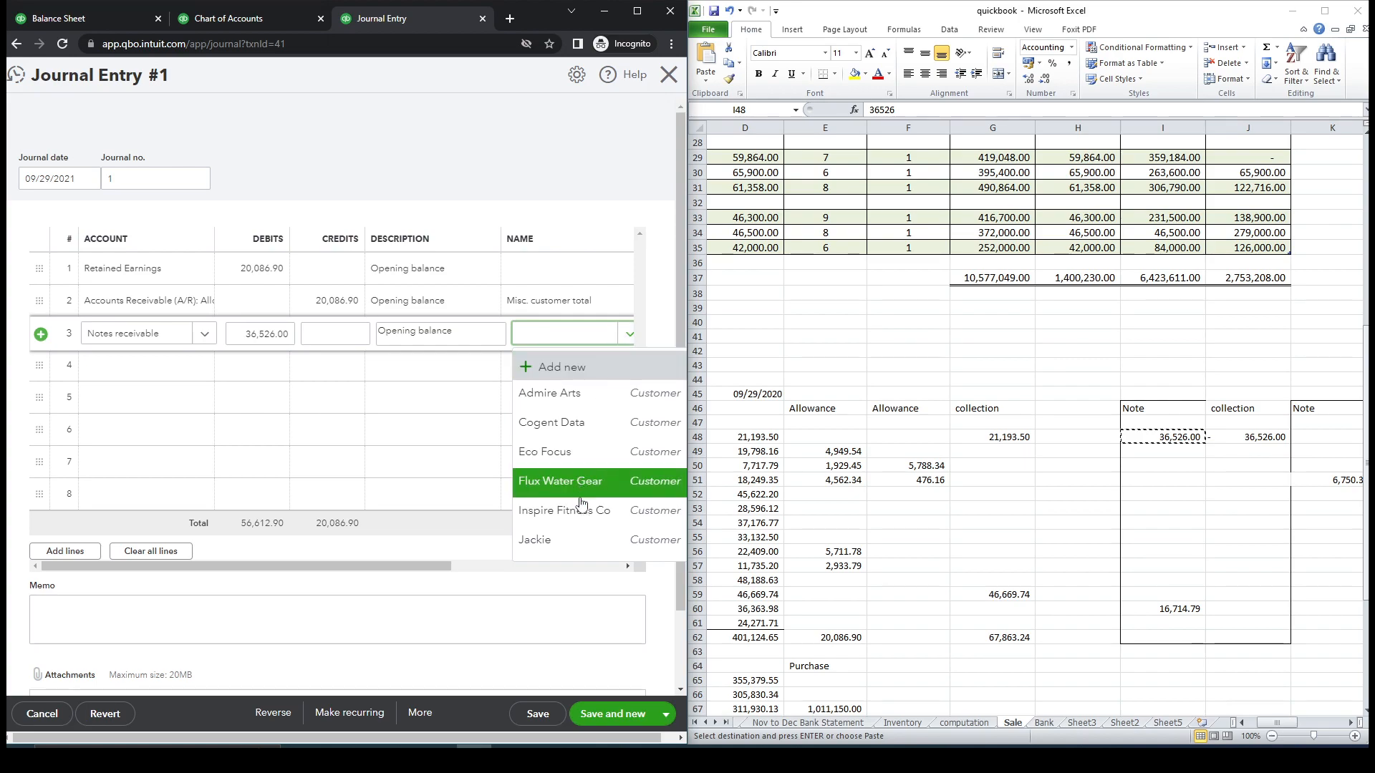
click(577, 533)
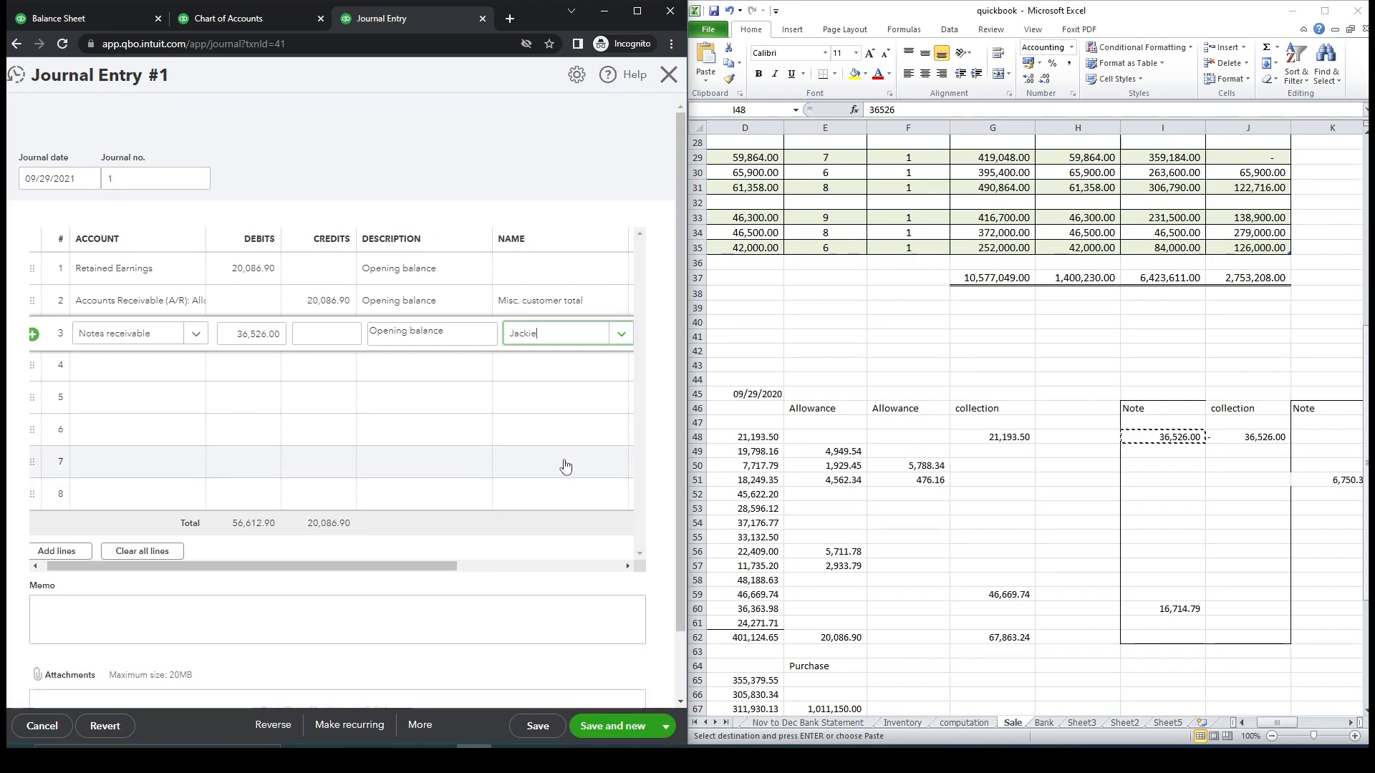
Add Notes receivable on line 4 with a debit of 16,714.79, copied from the Note column of the Sale sheet.
click(204, 365)
click(196, 367)
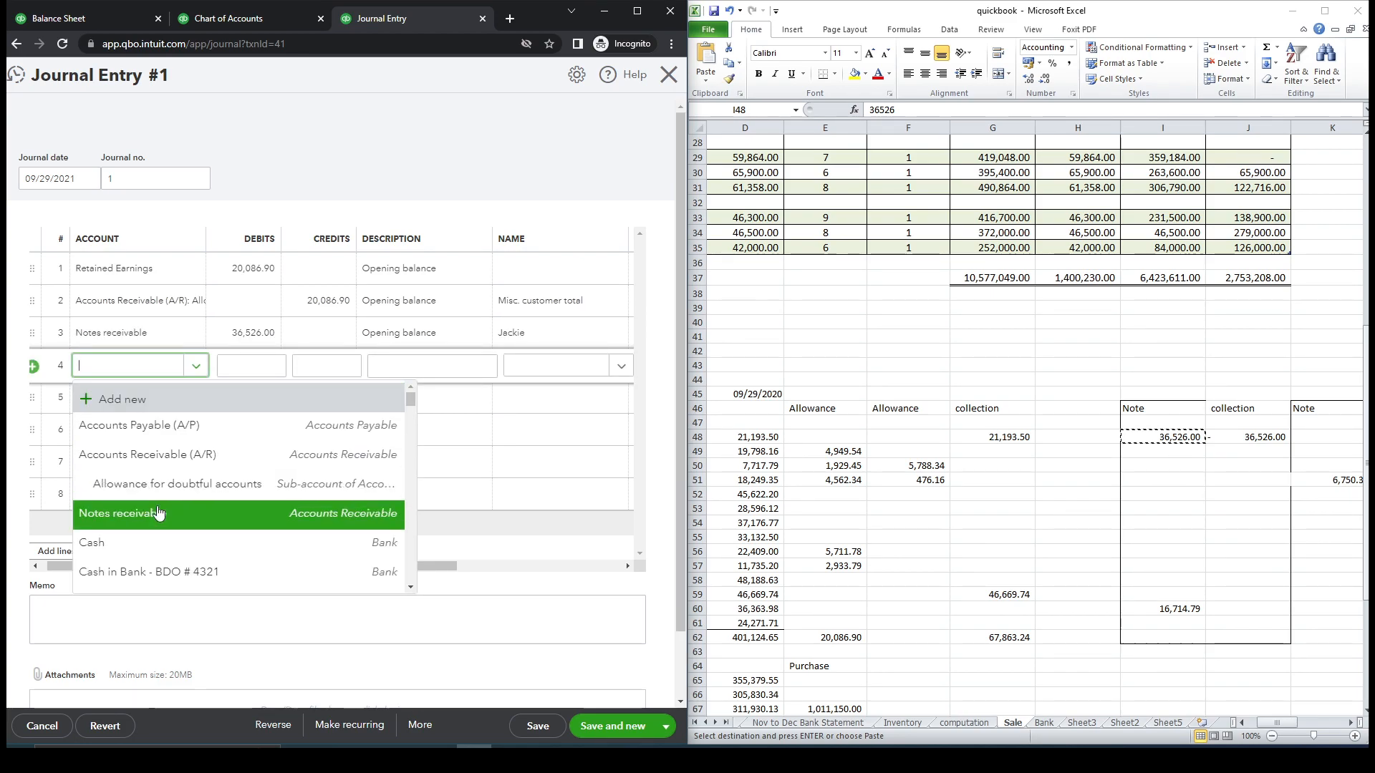
click(154, 512)
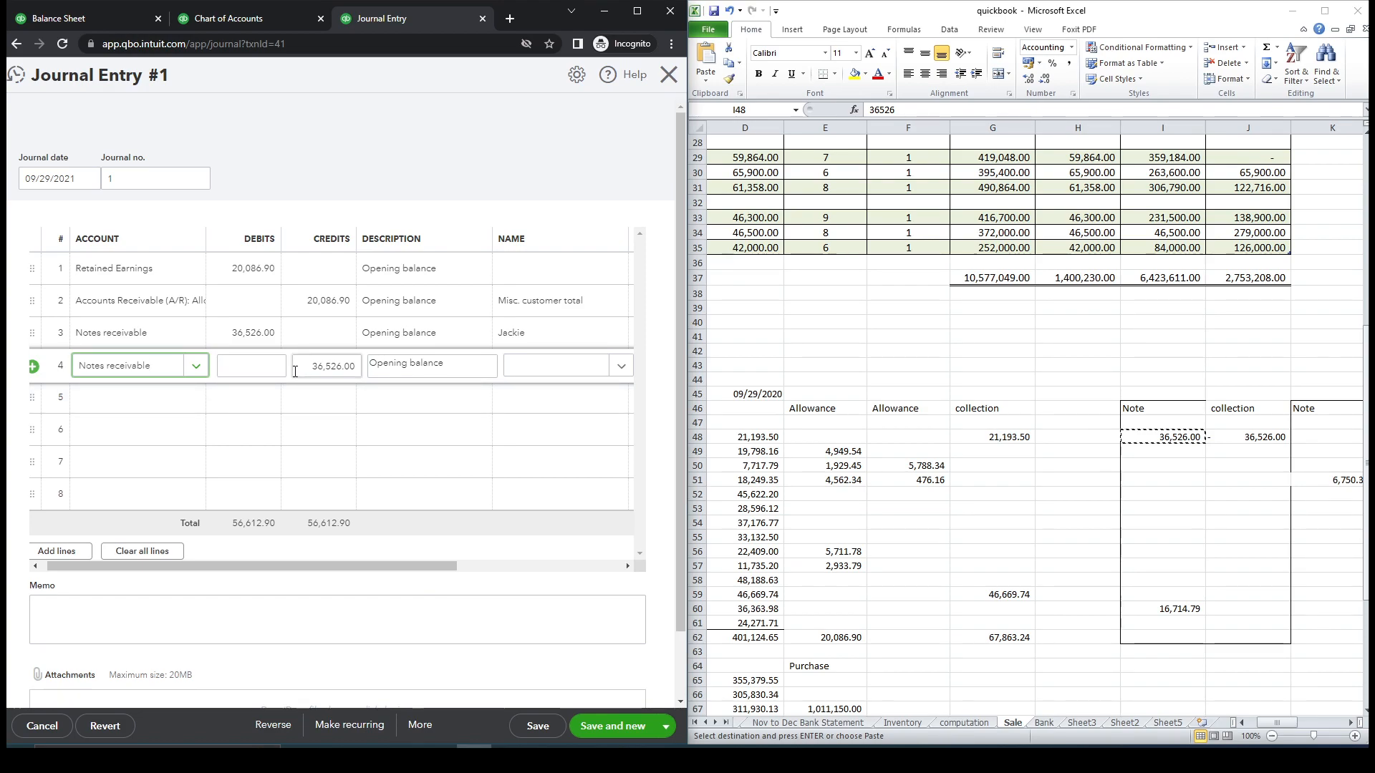
click(1127, 609)
click(1126, 608)
key(ctrl+c)
click(250, 366)
key(ctrl+v)
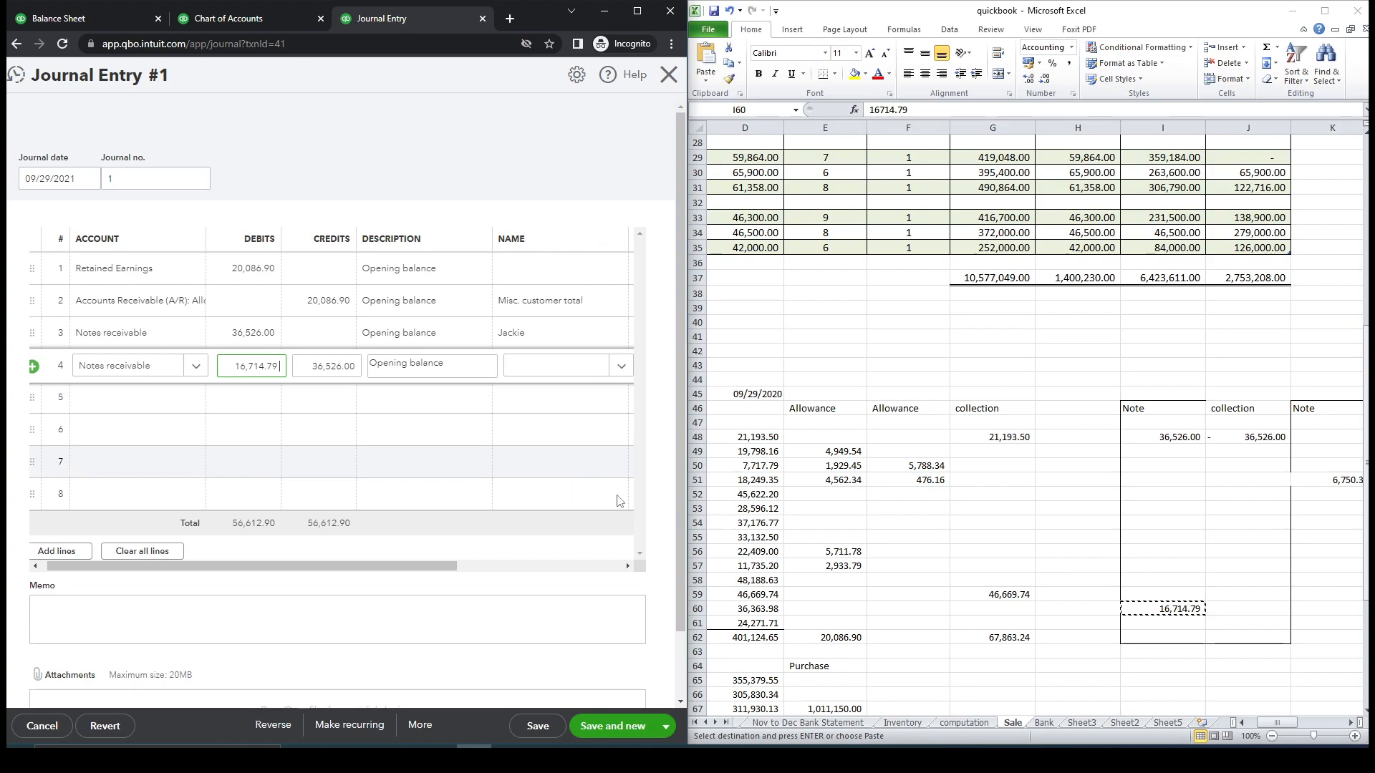
Assign the customer Sanguine Skincare, listed in row 60 of the Sale sheet, to journal line 4.
click(1264, 724)
click(1244, 723)
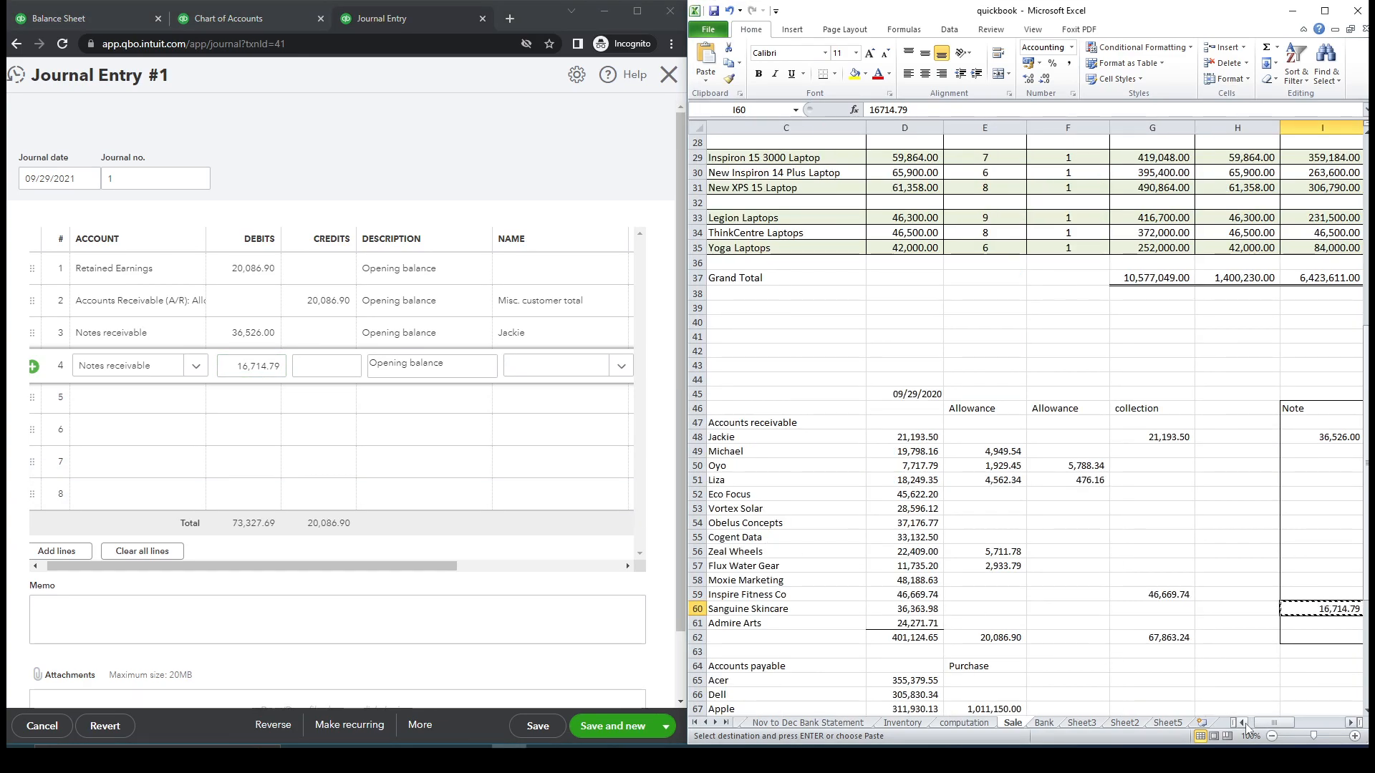
click(1245, 723)
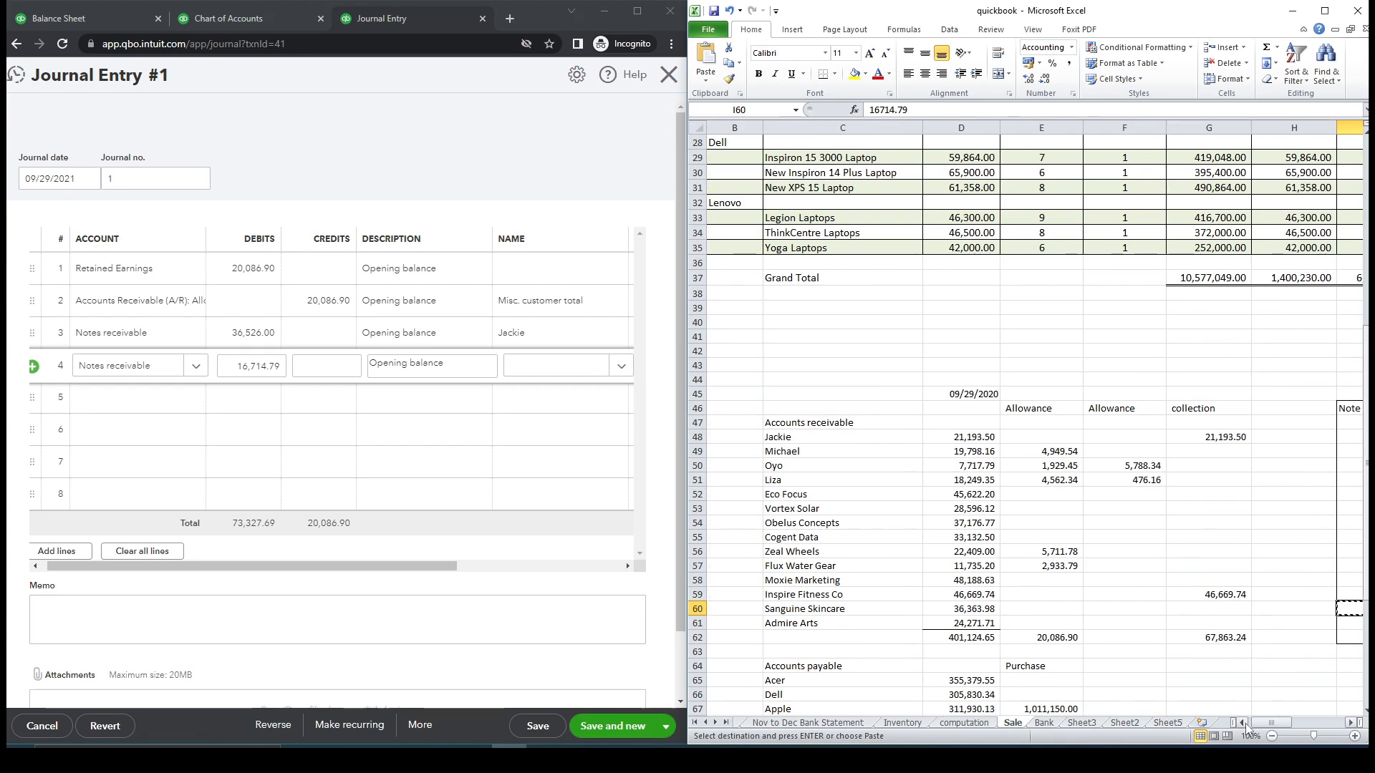
key(Left)
key(Left)
key(Left)
key(Left)
key(Left)
key(Left)
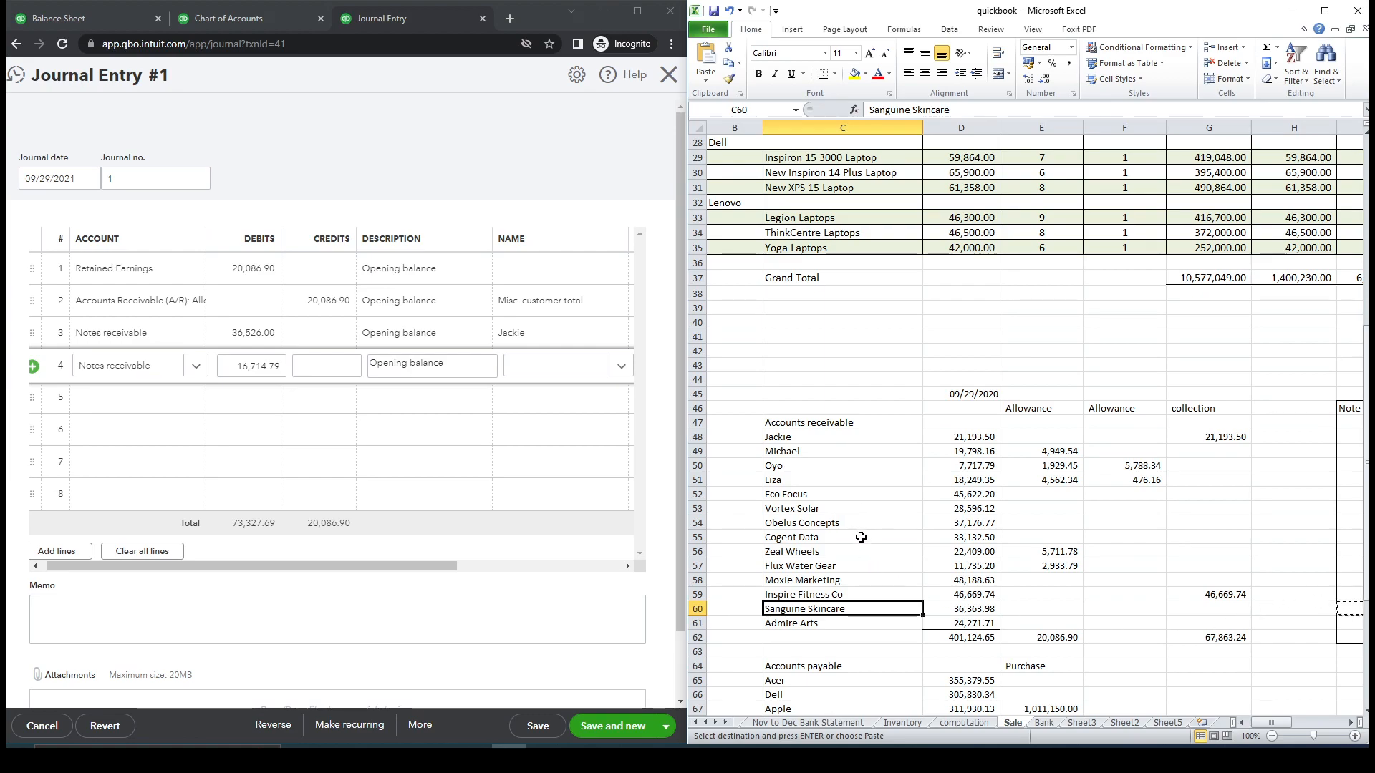
click(620, 375)
click(601, 373)
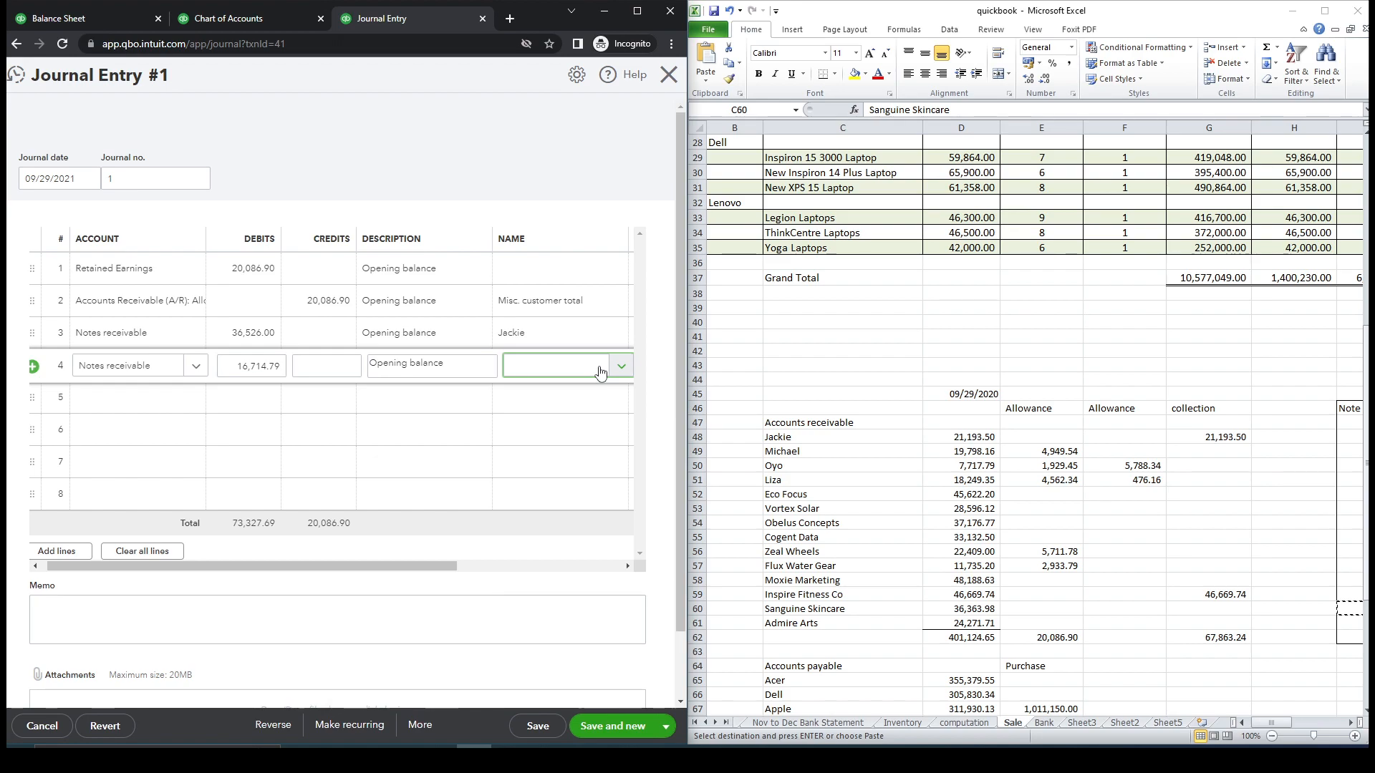
text(sa)
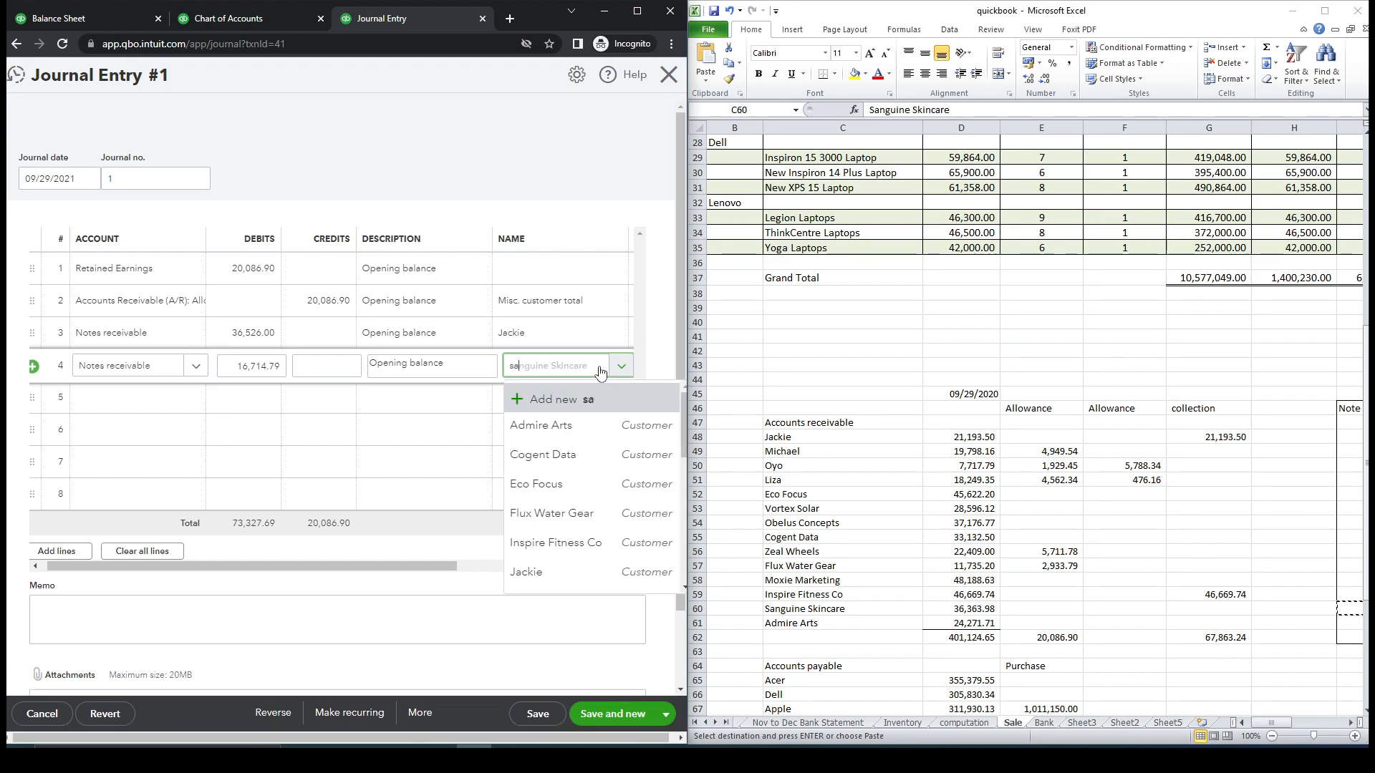
click(591, 427)
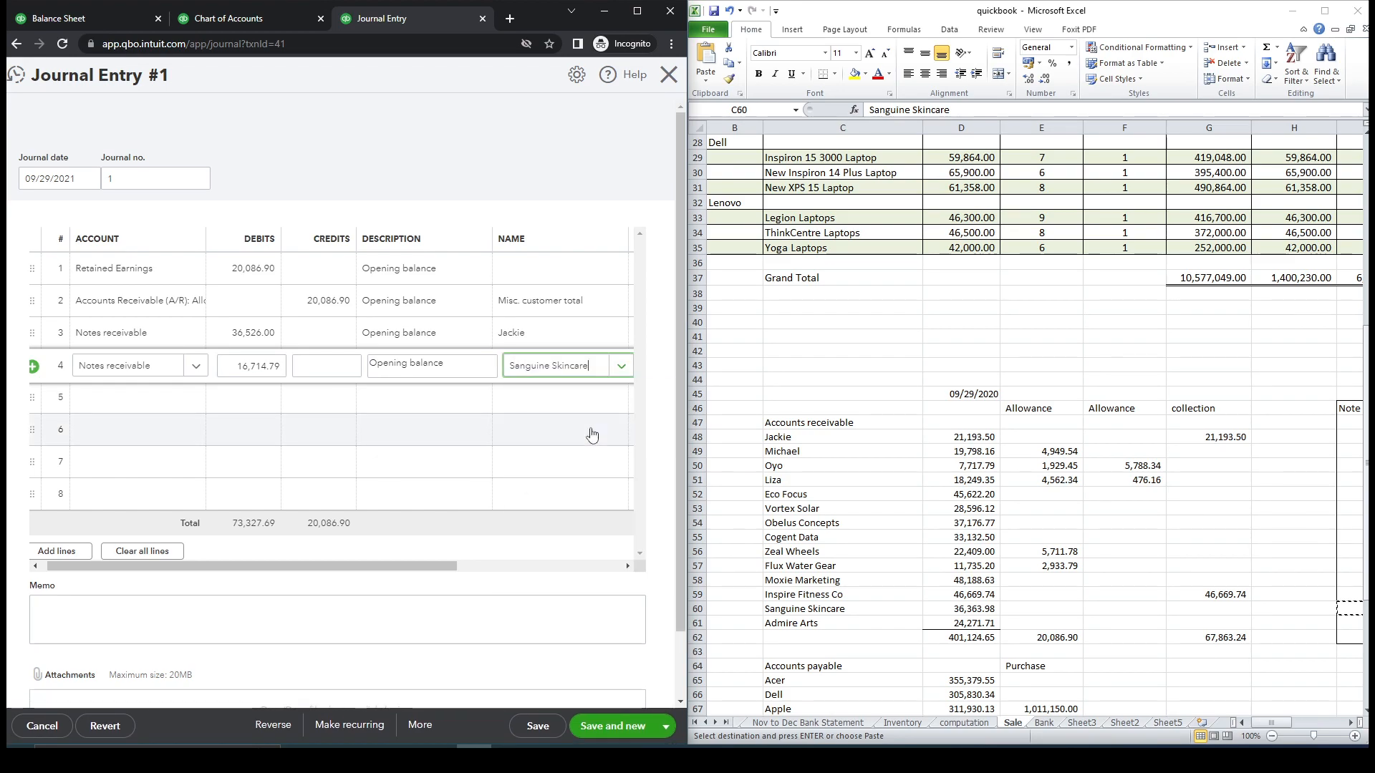
Add Retained Earnings on line 5 of the journal entry as the balancing account.
click(187, 406)
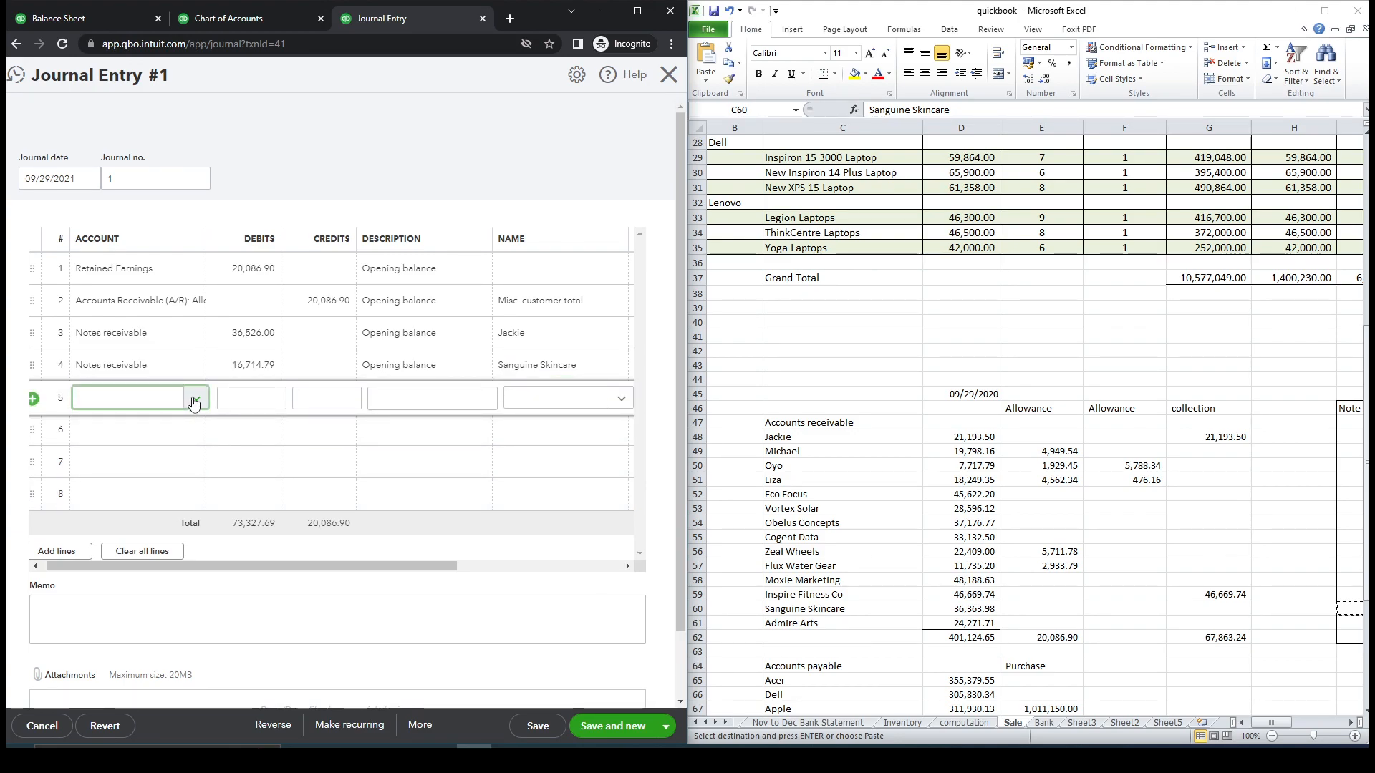
click(194, 401)
text(re)
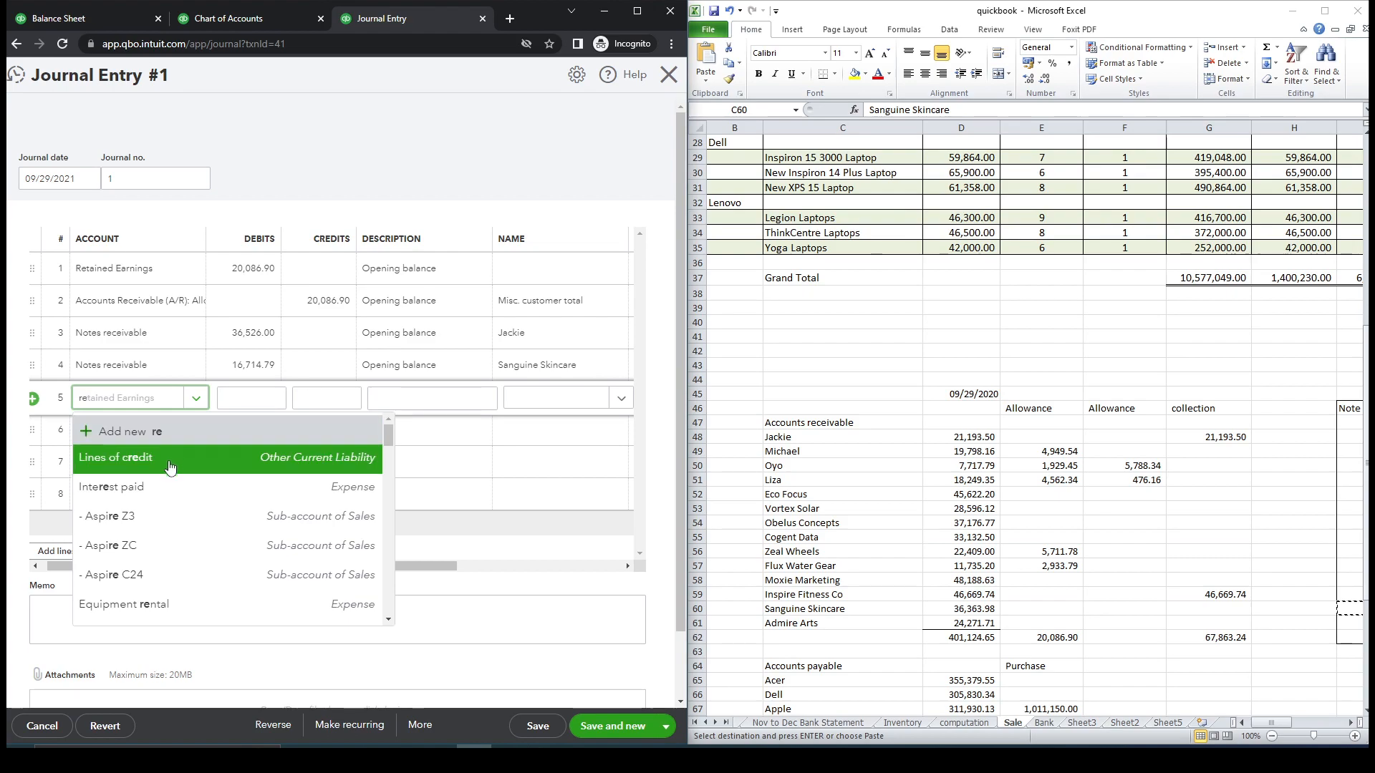
text(t)
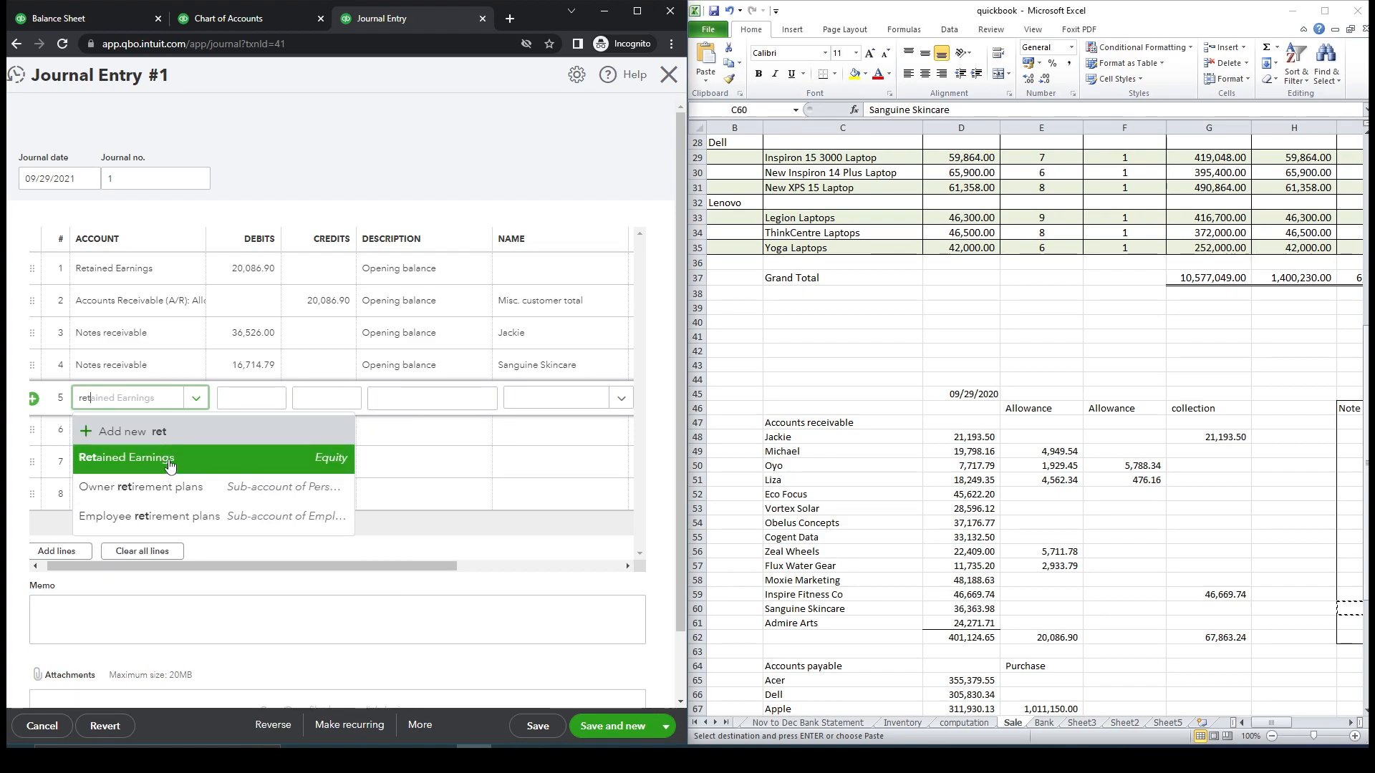
click(170, 467)
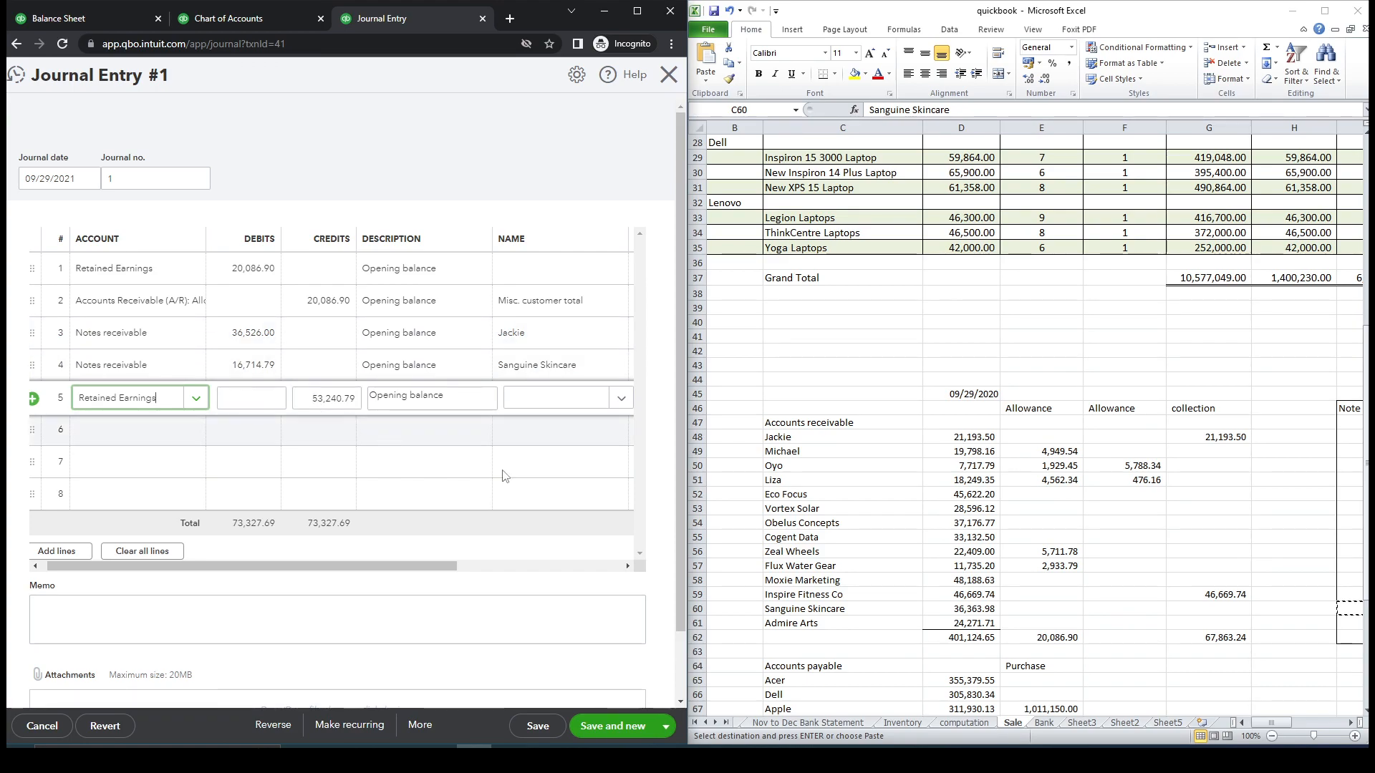
Check the Notes receivable amount on the Trial balance sheet, and save and close the journal entry without Class values.
click(696, 728)
click(696, 729)
click(779, 724)
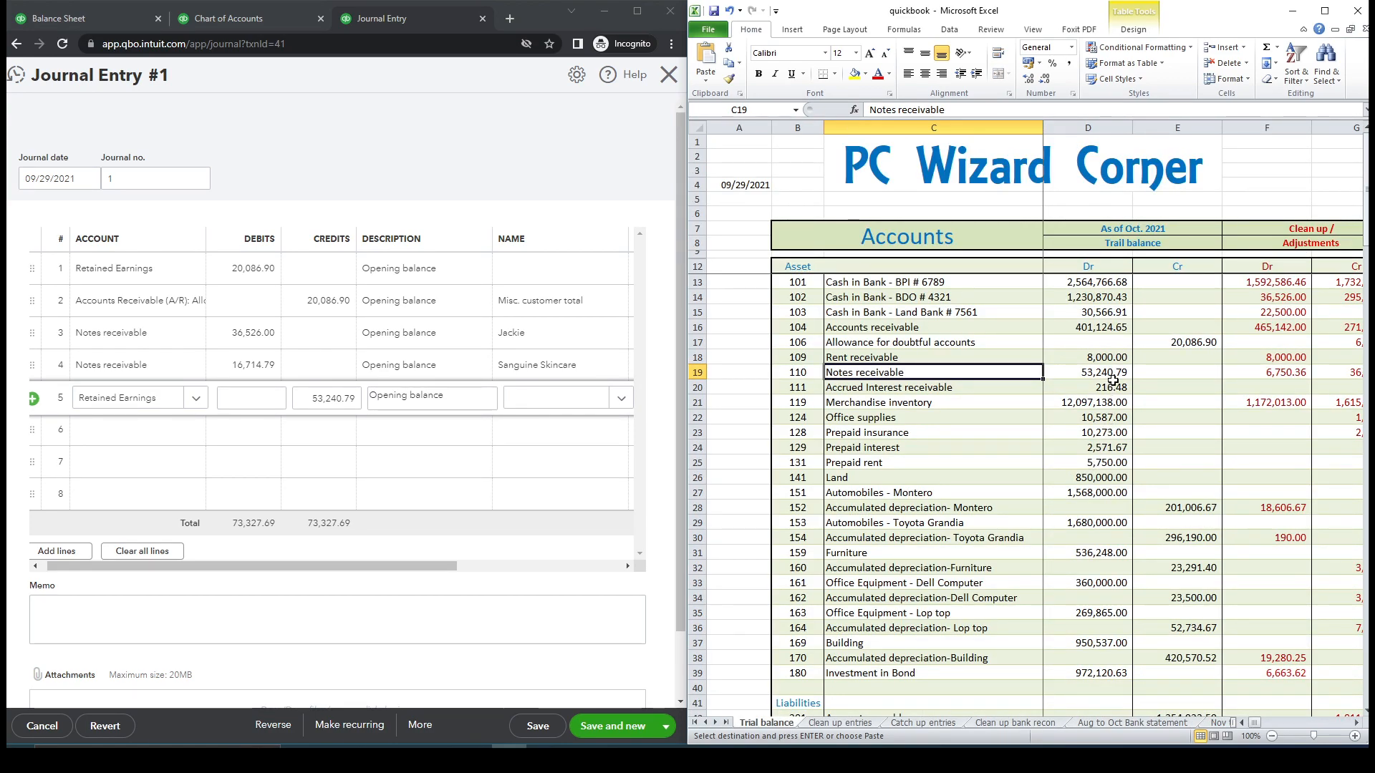
click(667, 729)
click(592, 701)
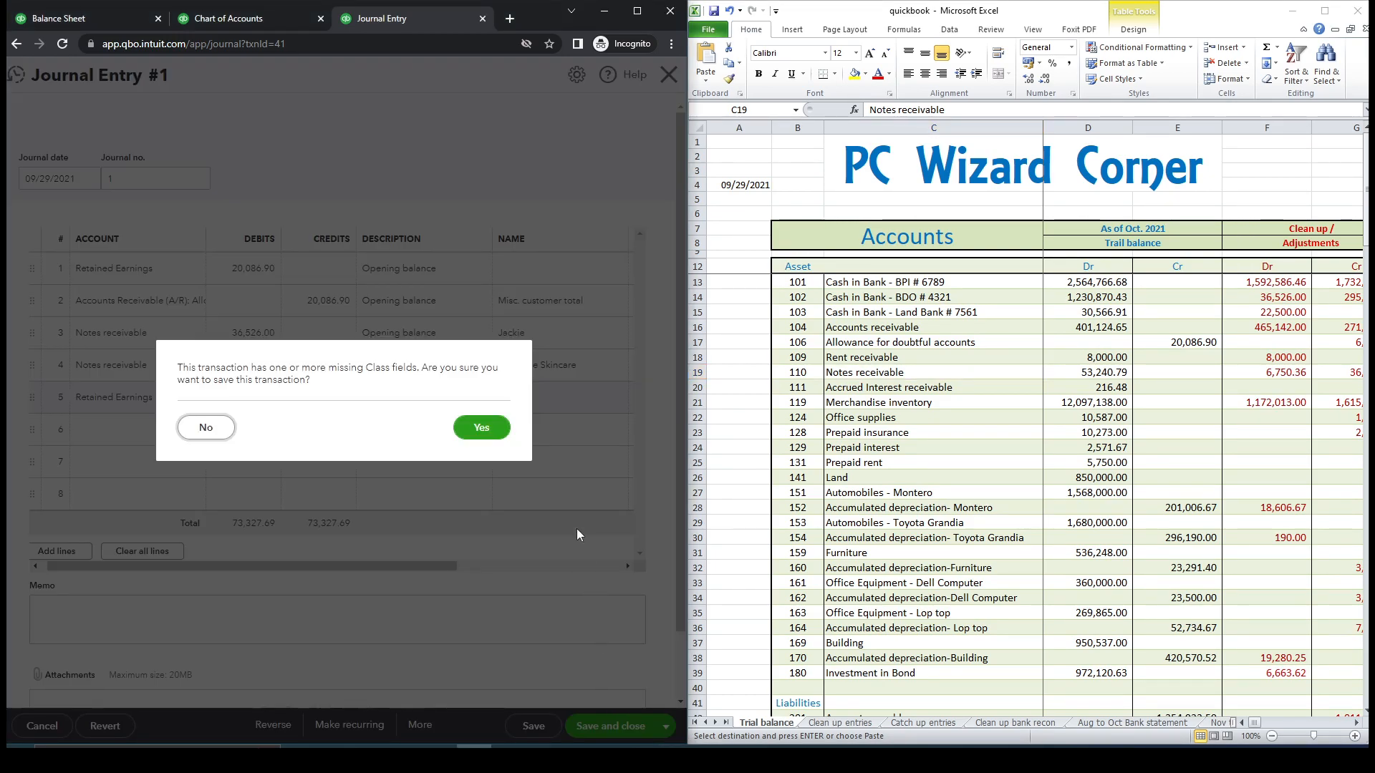
click(481, 428)
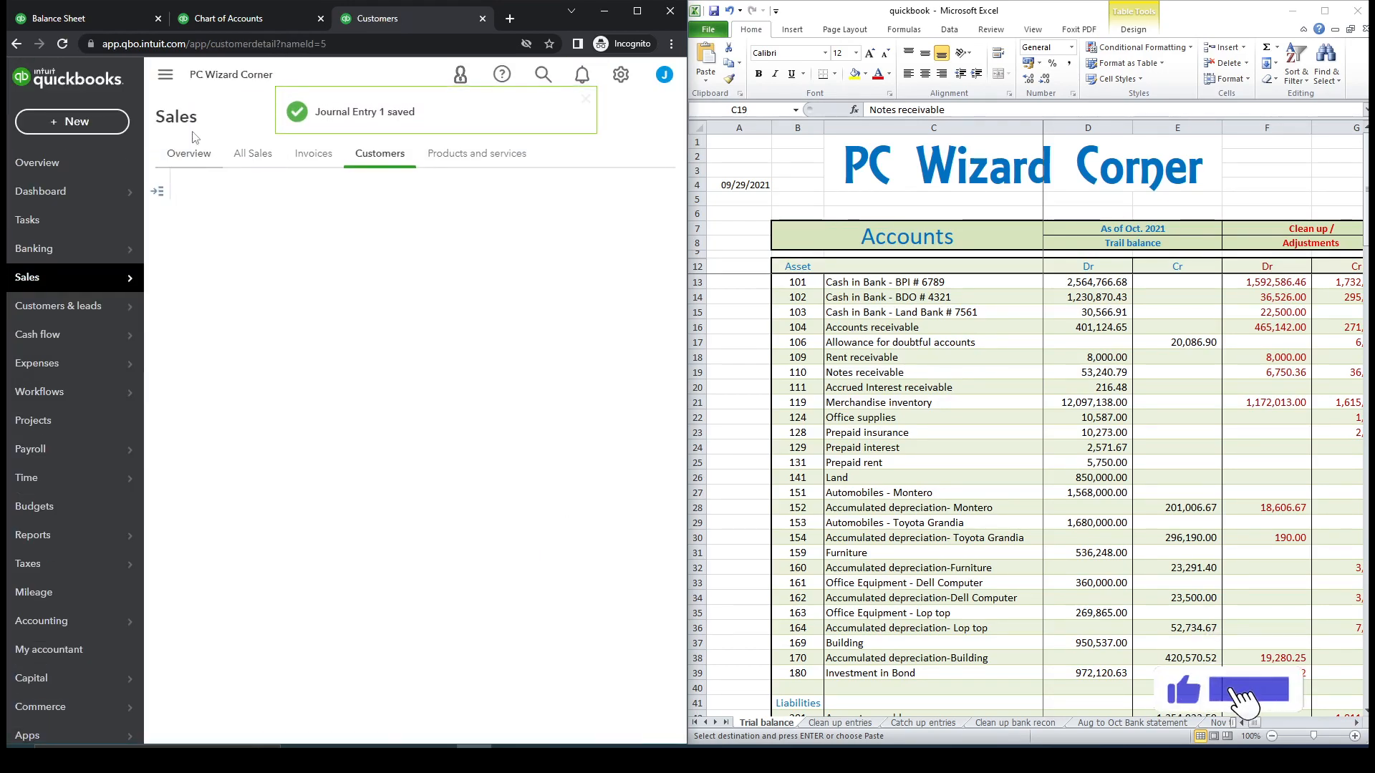
Reload the Balance Sheet report to check the Notes receivable balance.
click(88, 19)
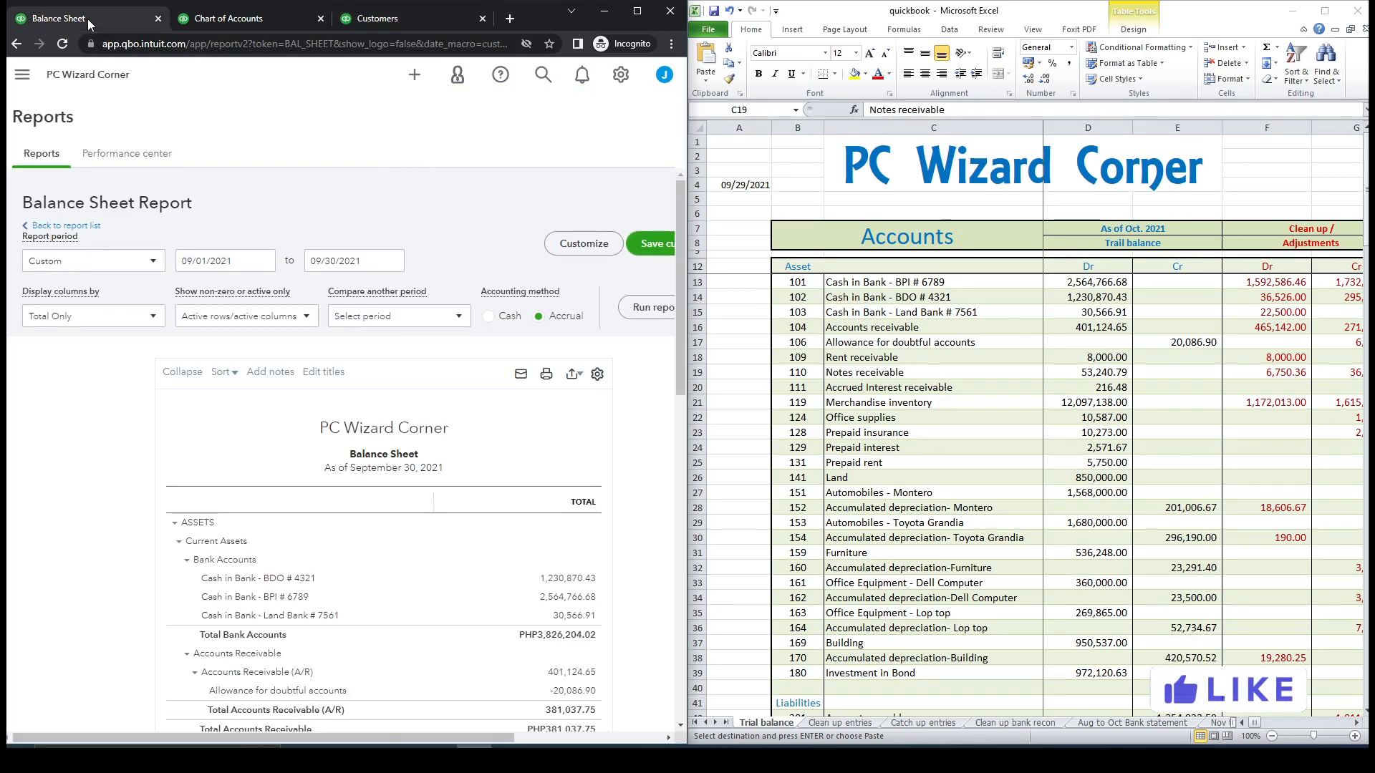
click(63, 45)
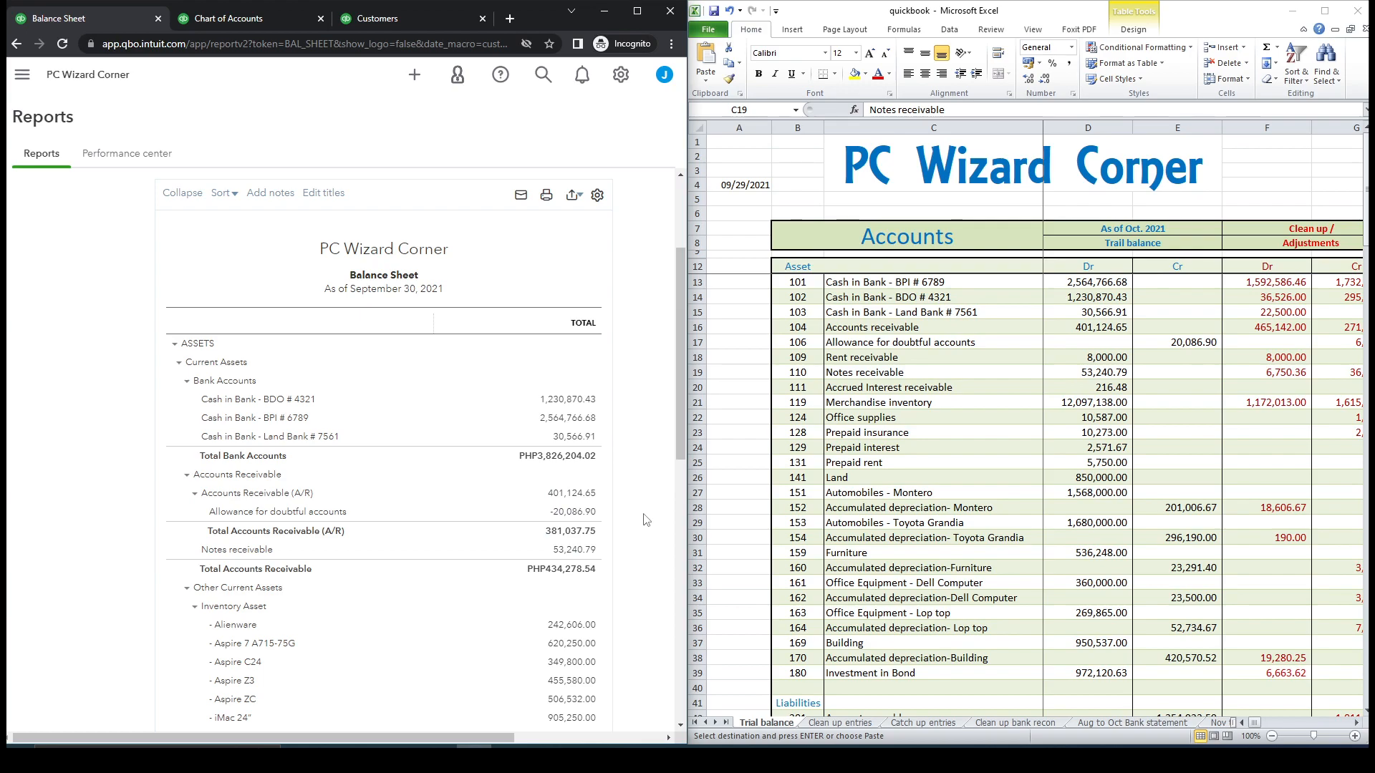
Examine the Accrued Interest receivable row across the columns of the Trial balance sheet.
click(985, 439)
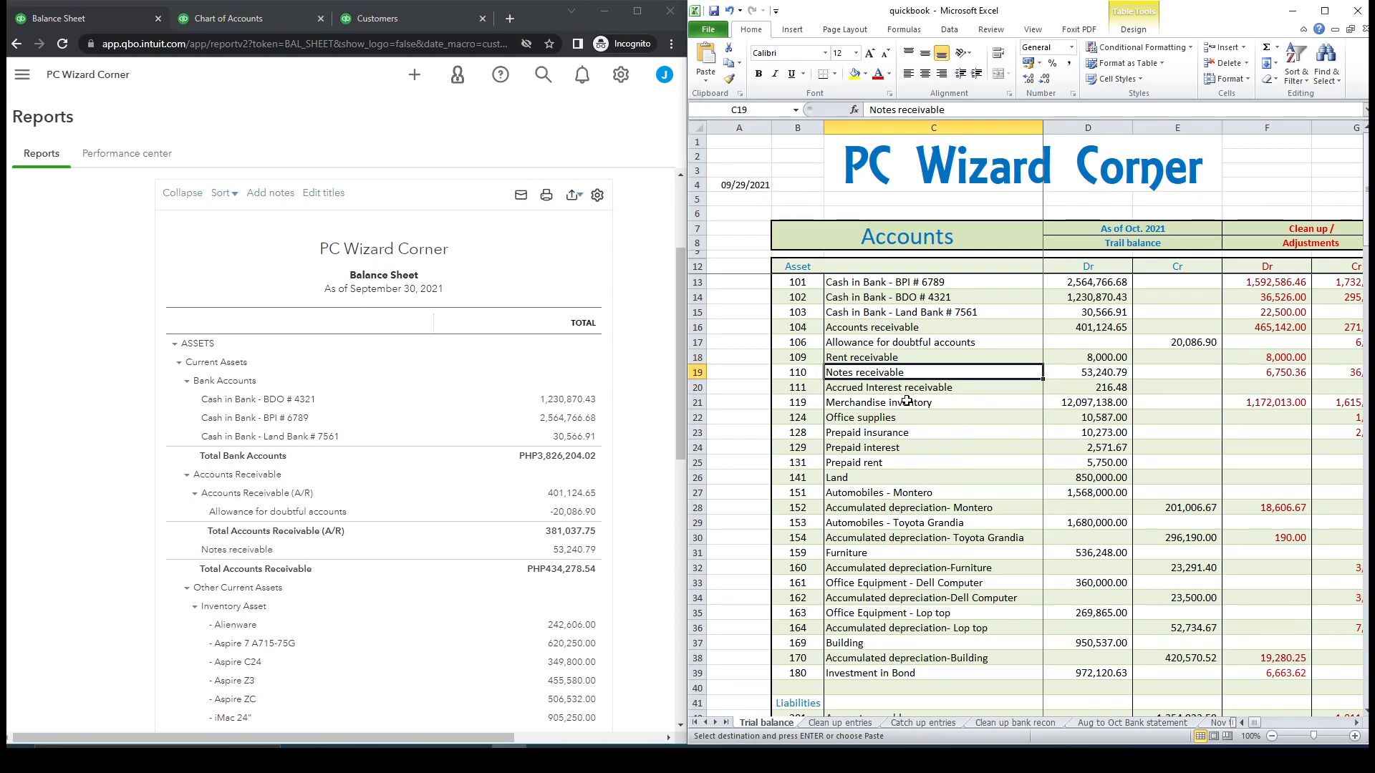
key(Down)
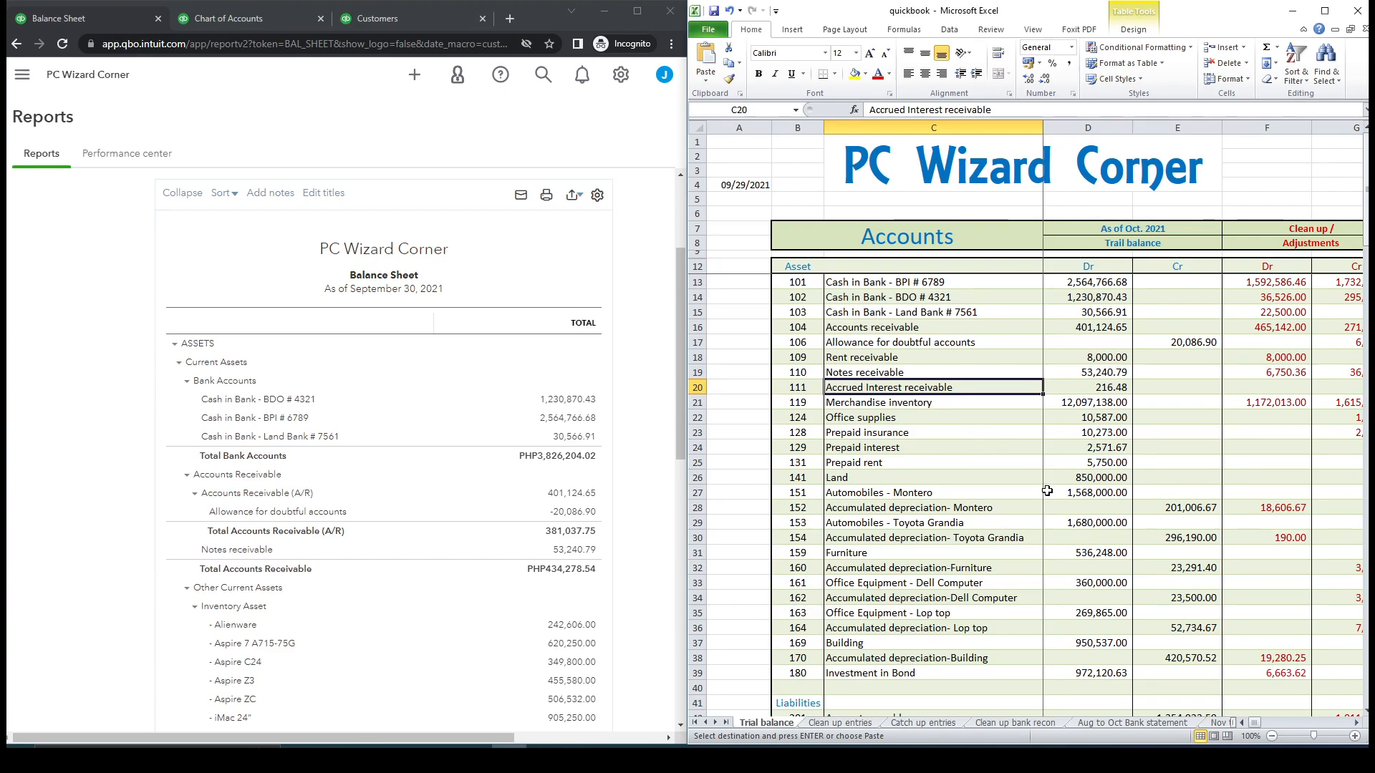
key(Right)
key(Right)
key(Right)
key(Right)
key(Right)
key(Right)
key(Right)
scroll(1047, 490, right, 2)
key(Left)
key(Left)
key(Left)
key(Left)
key(Left)
key(Left)
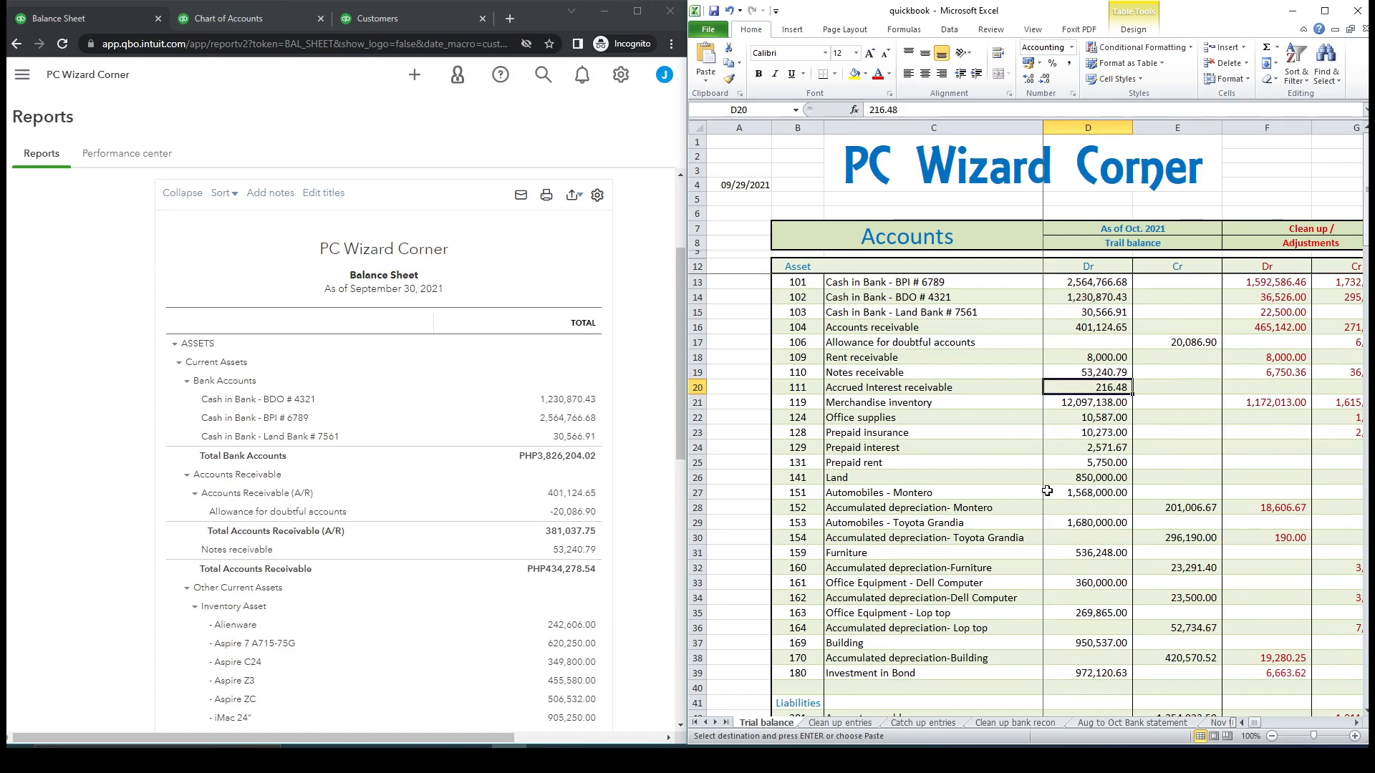
key(Home)
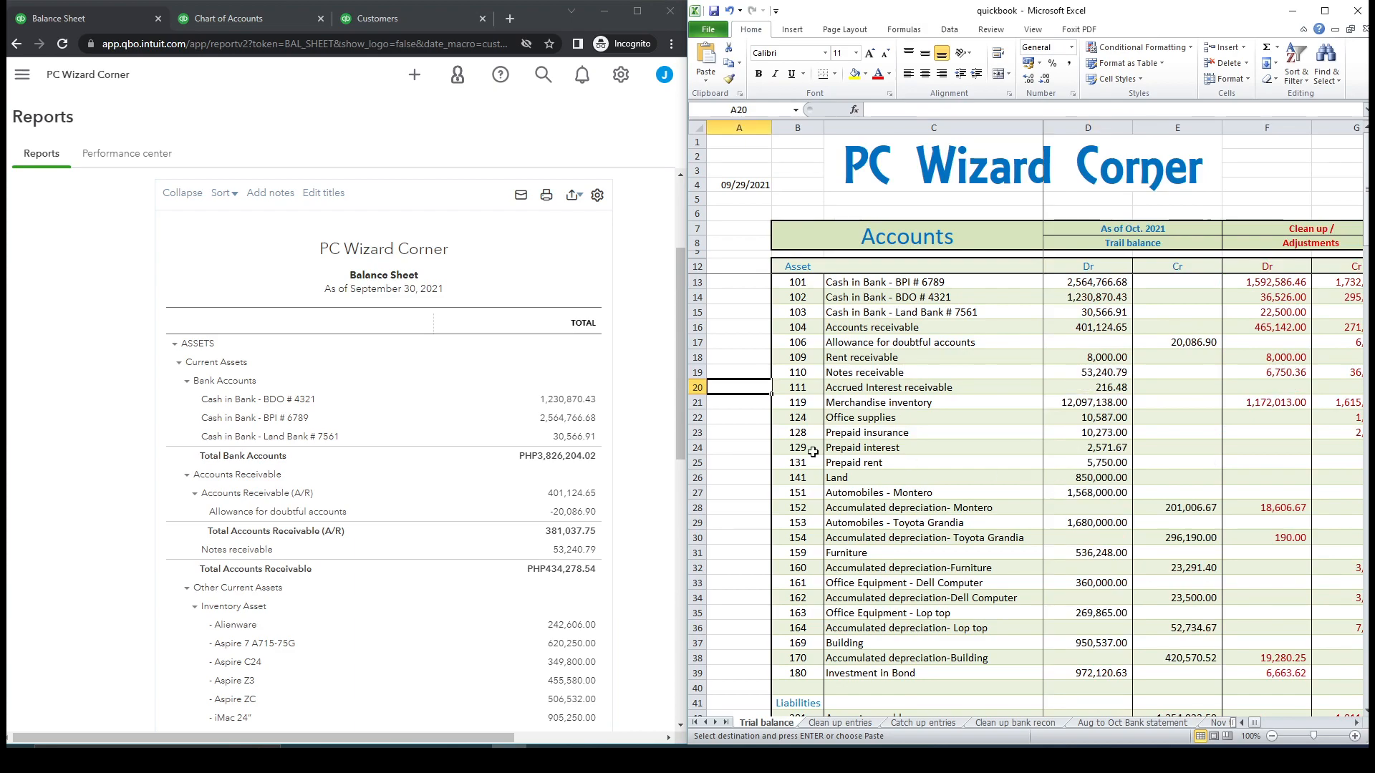
Start a new asset account in the Chart of Accounts, saved under Other Current Assets.
click(251, 21)
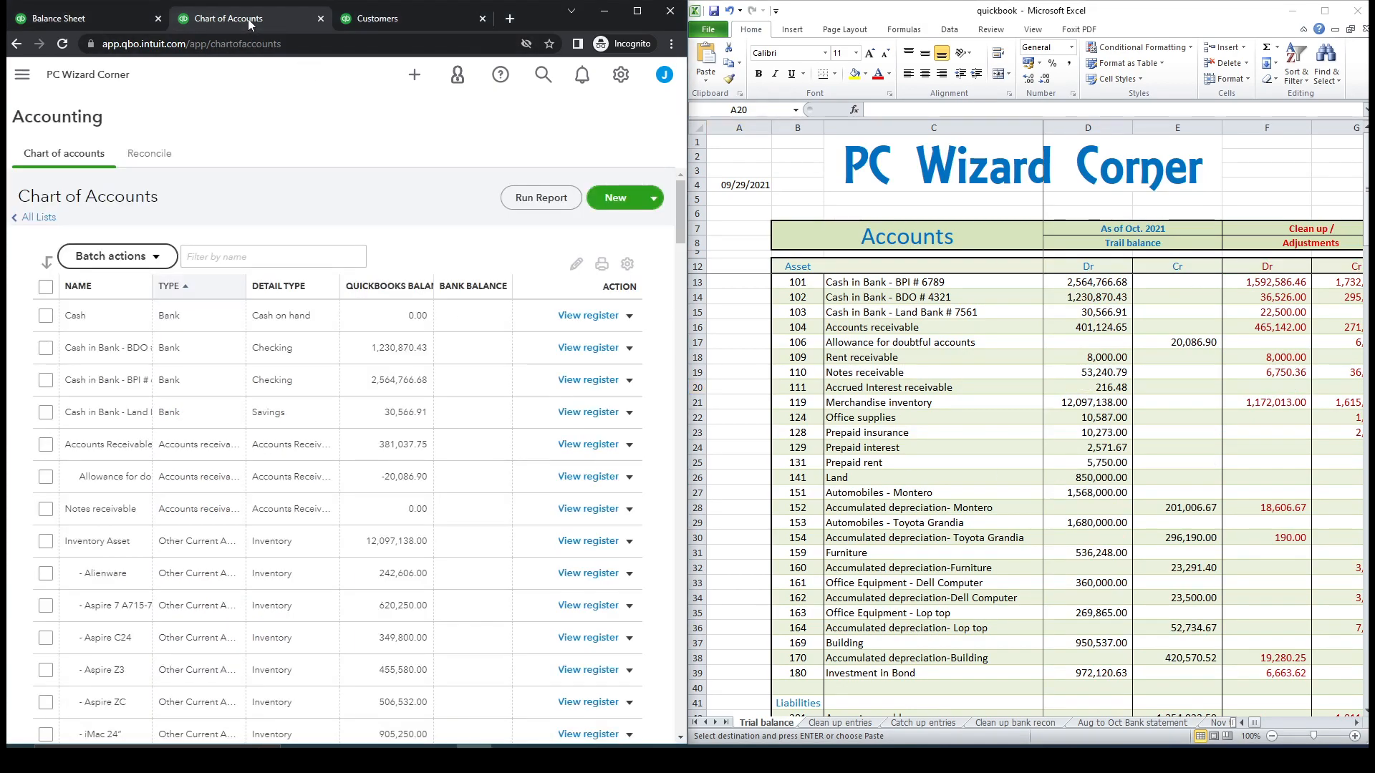
click(612, 205)
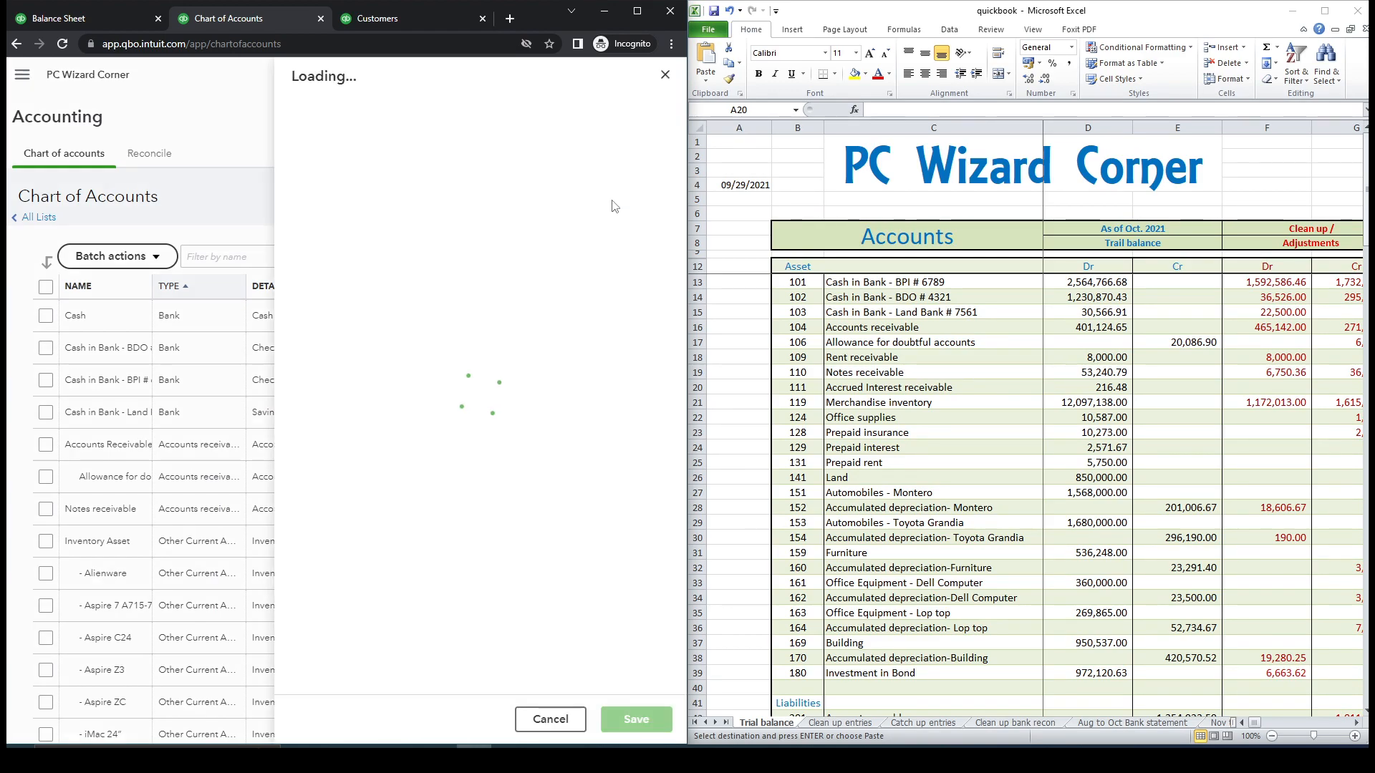
click(480, 129)
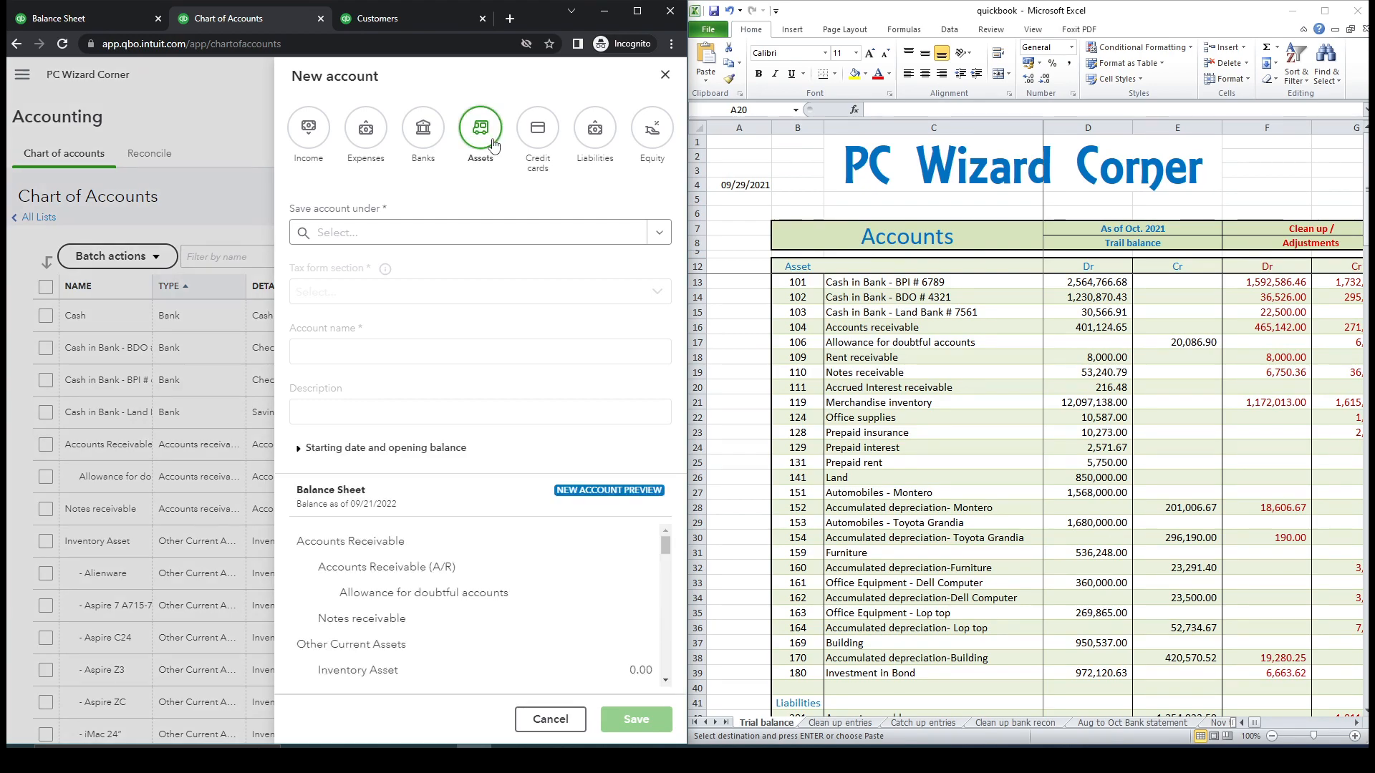
click(658, 237)
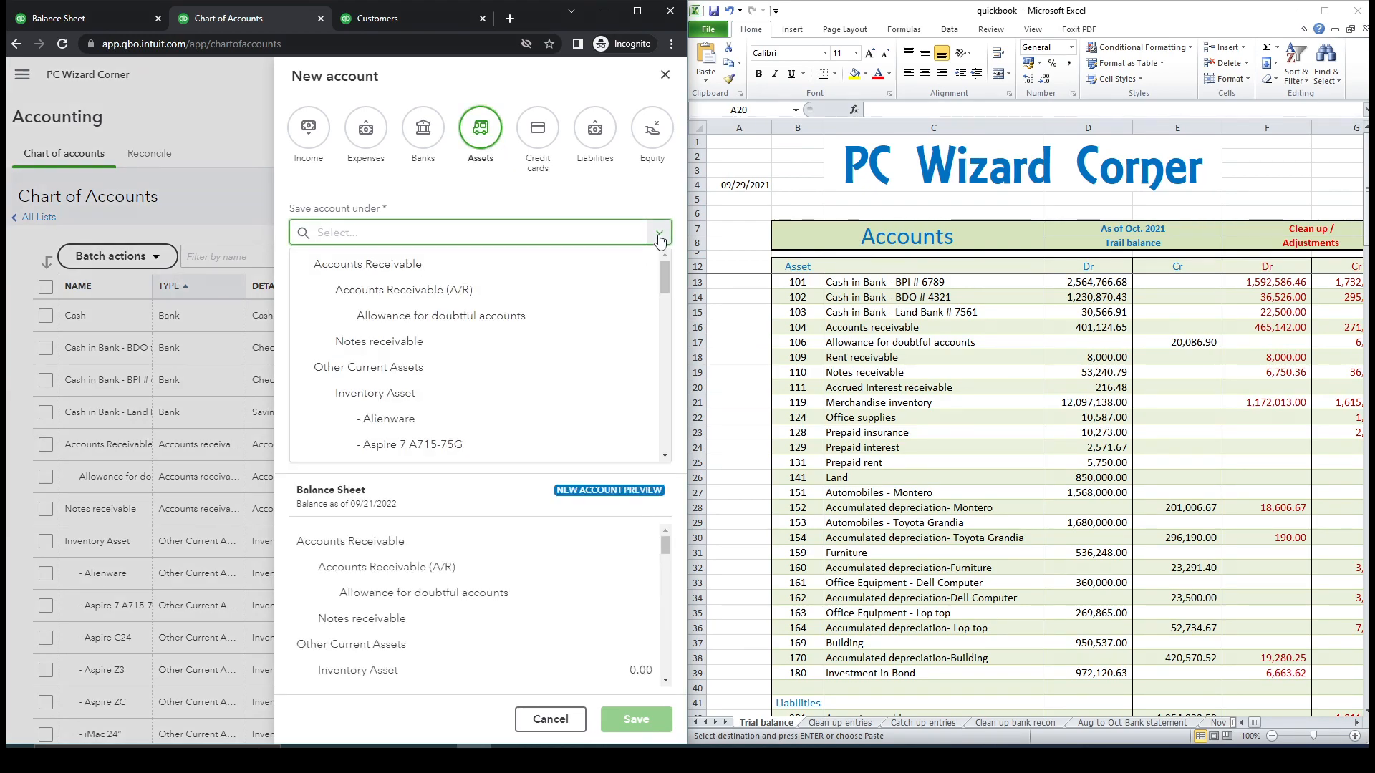
click(513, 368)
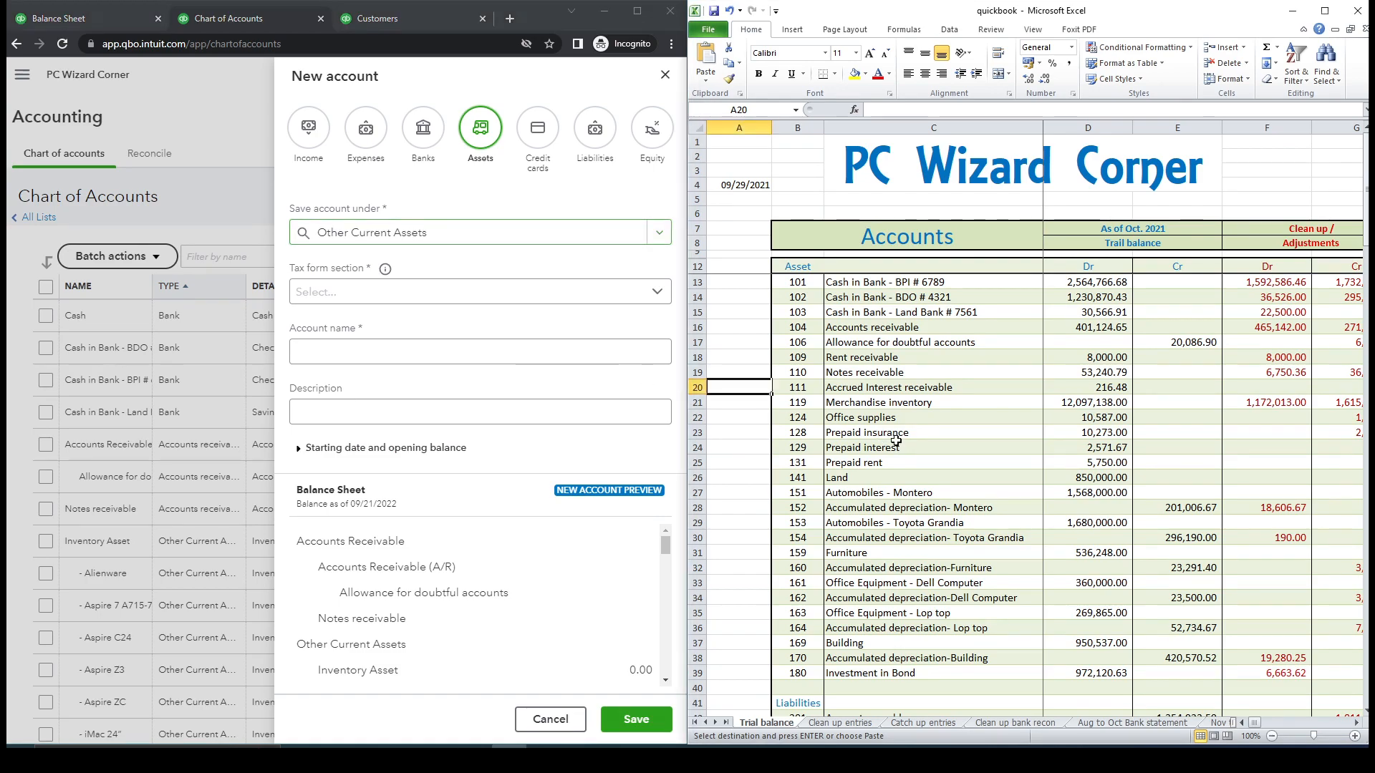
Set the tax form section to Other Current Assets and name the account Accrued Interest receivable, copied from the Trial balance sheet.
click(888, 387)
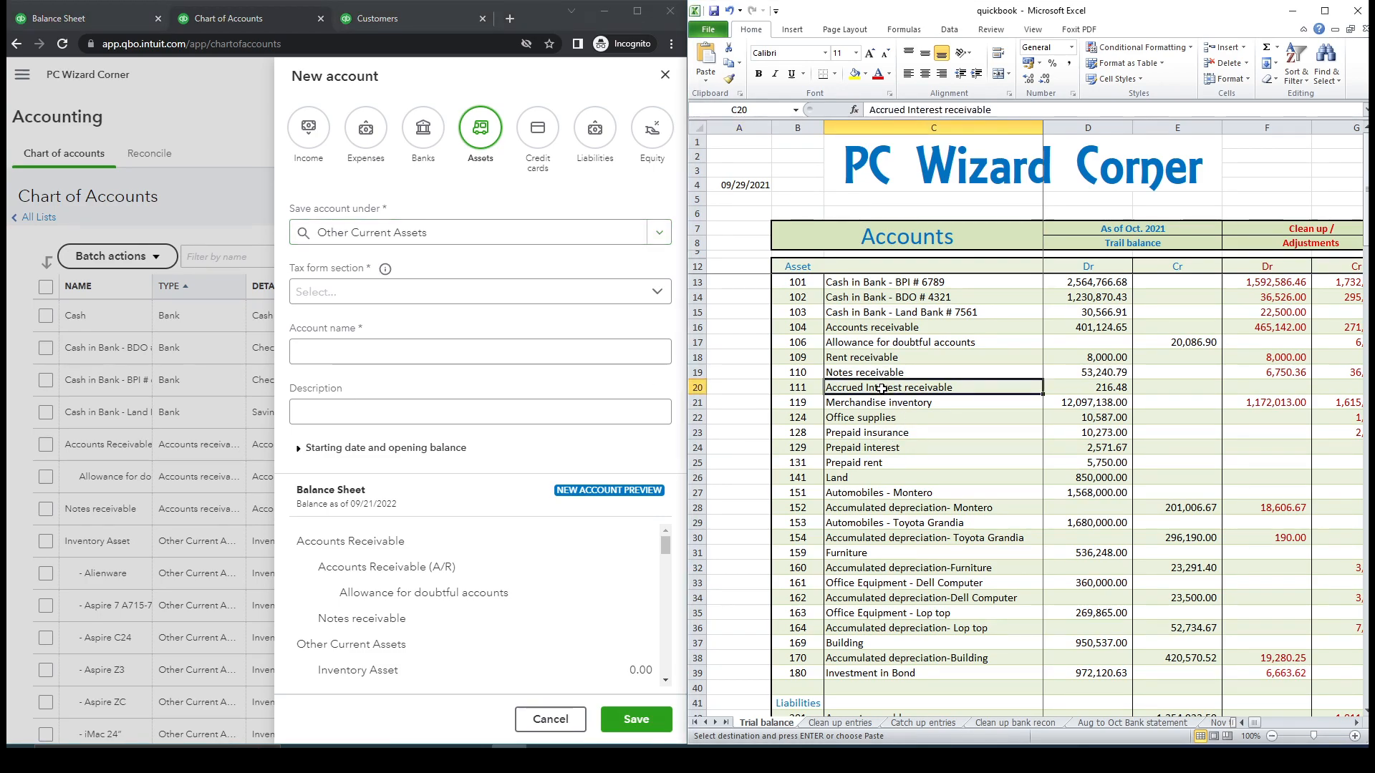
key(ctrl+c)
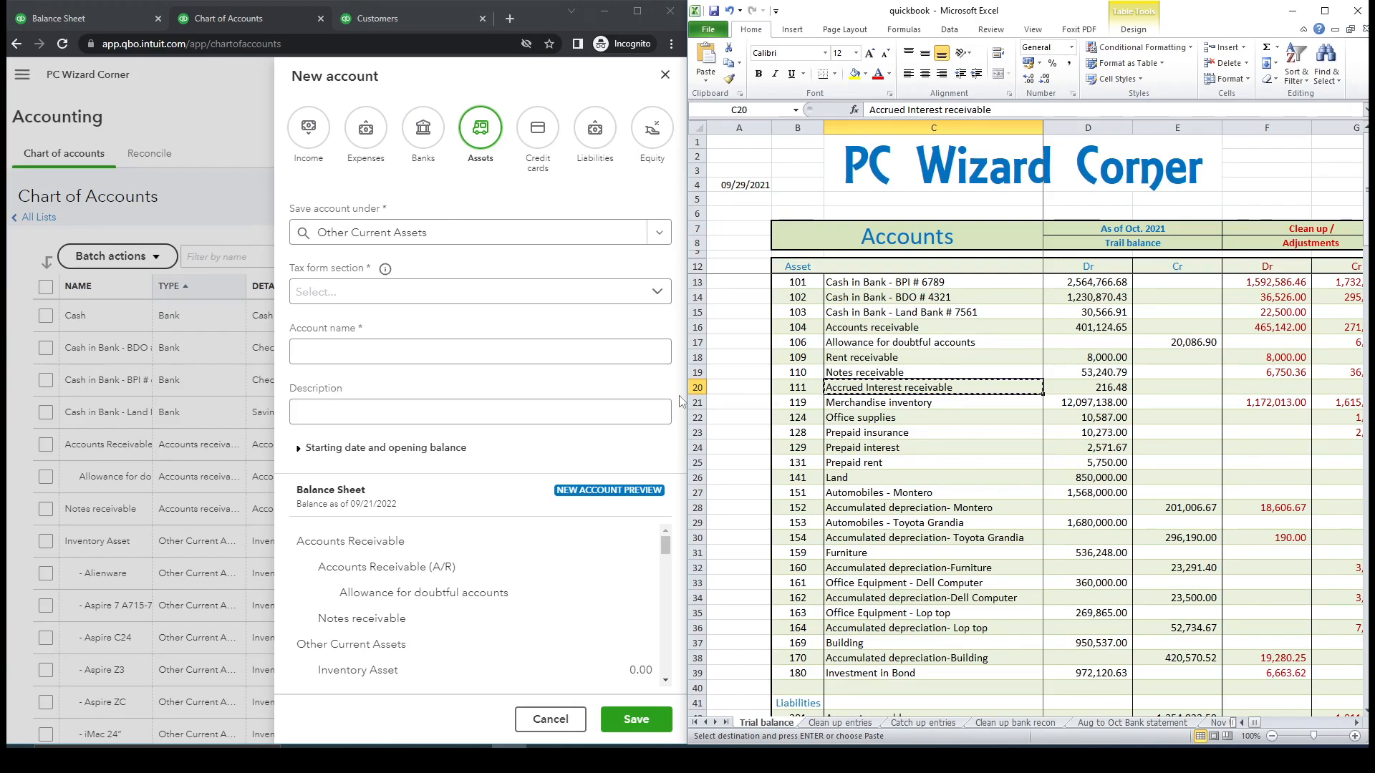
click(659, 293)
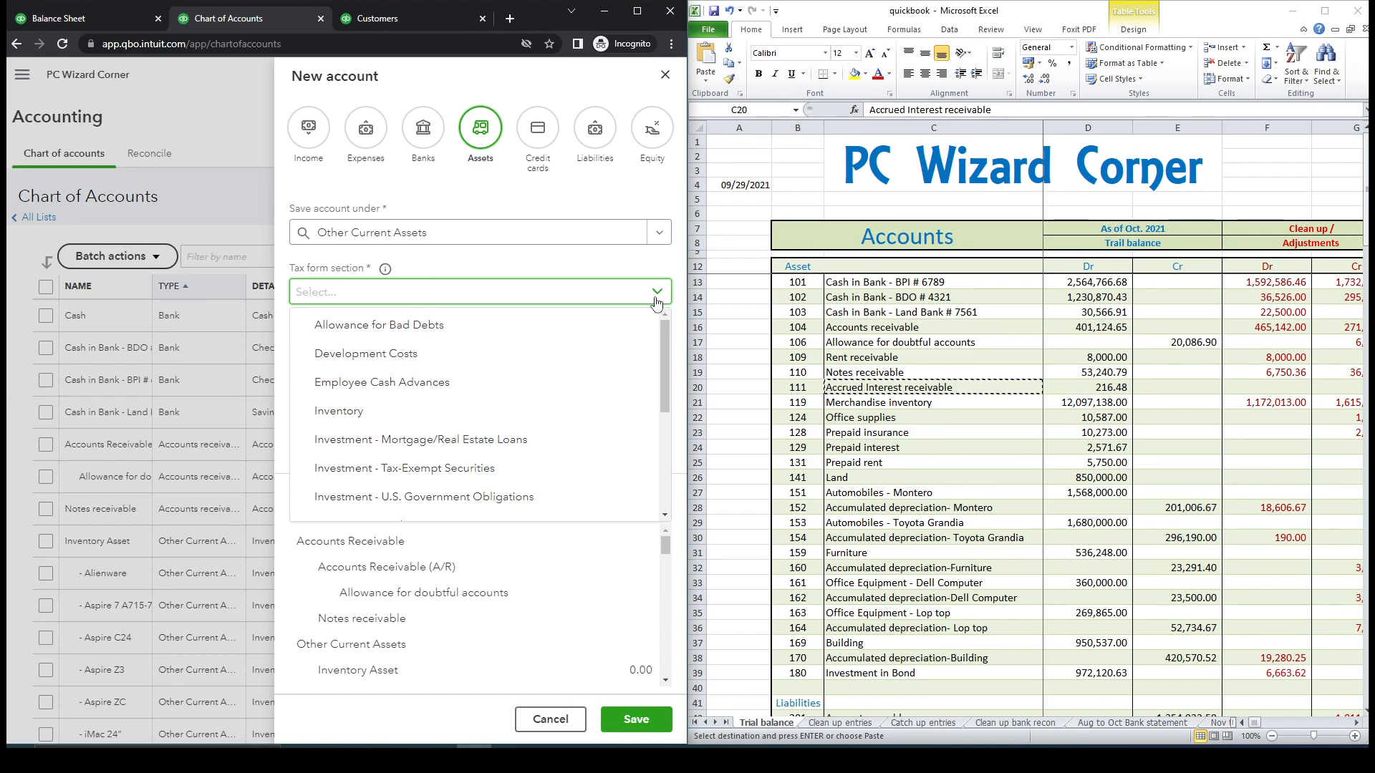
drag(666, 338, 660, 454)
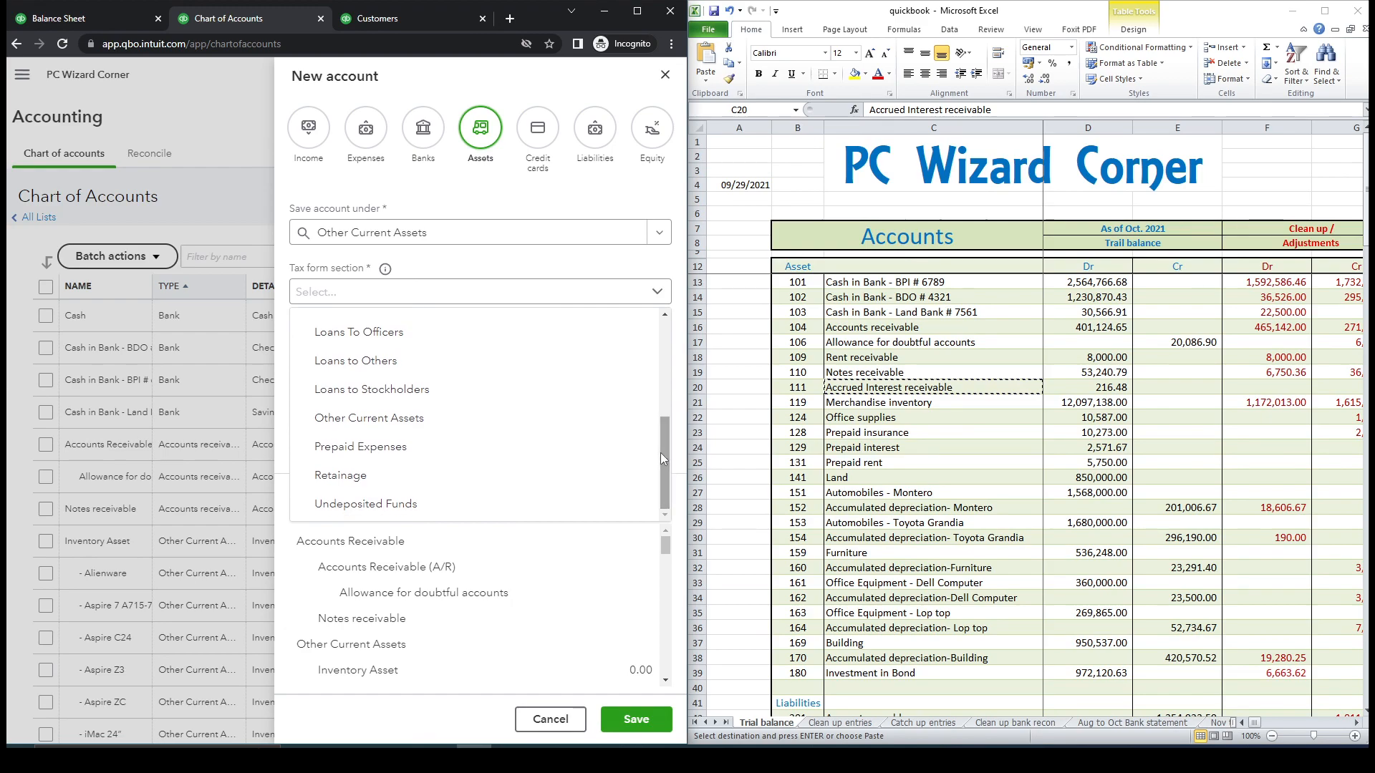
click(411, 418)
click(434, 351)
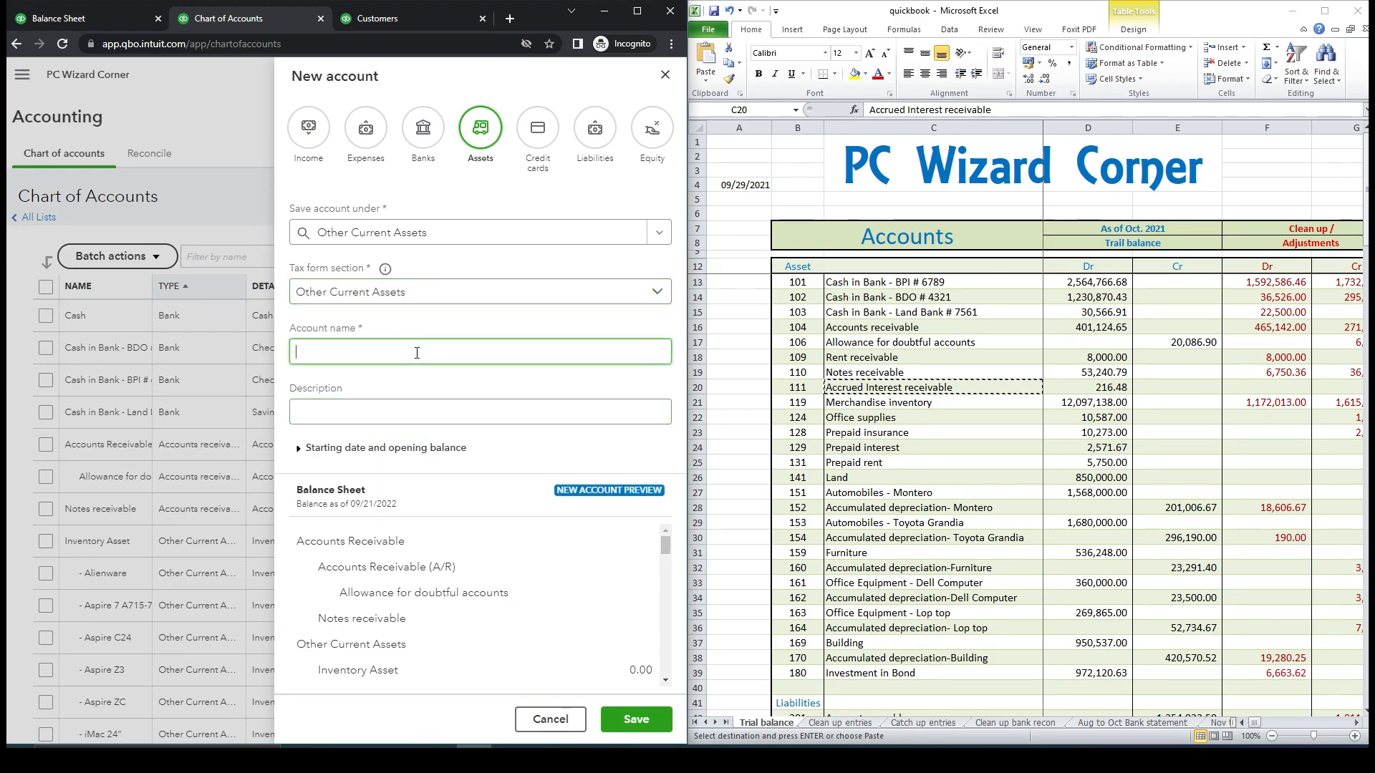
key(ctrl+v)
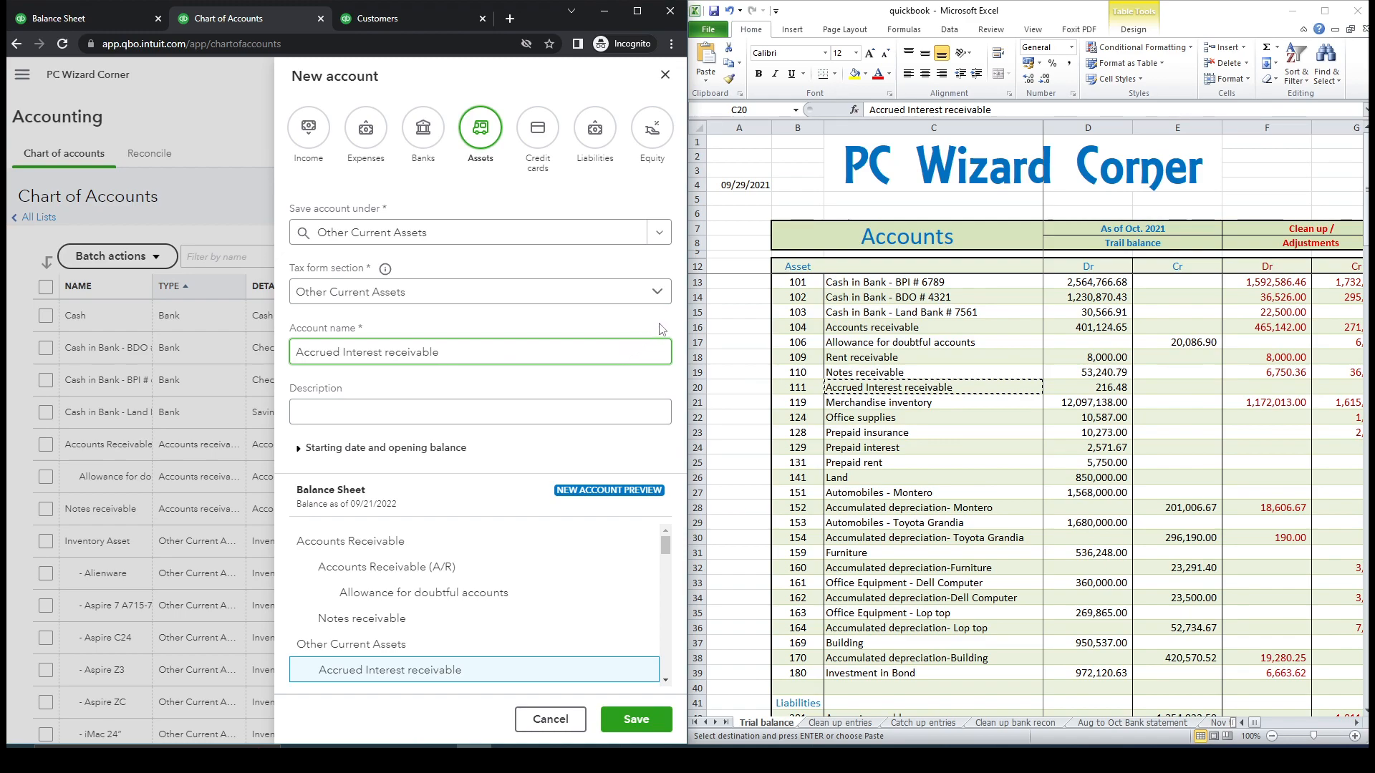
Set the account's starting date to Other date, 09/29/2021, copied from the Trial balance sheet.
click(300, 451)
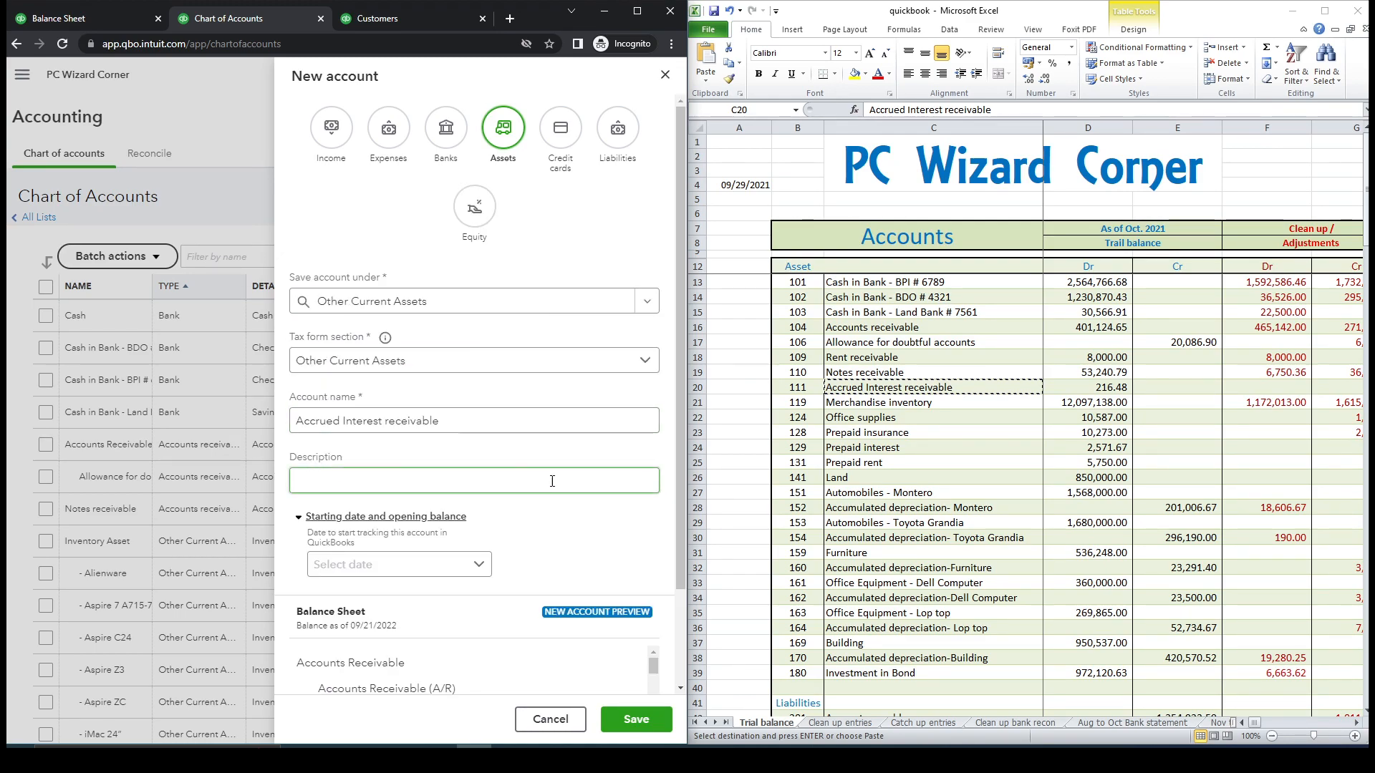
scroll(566, 476, down, 2)
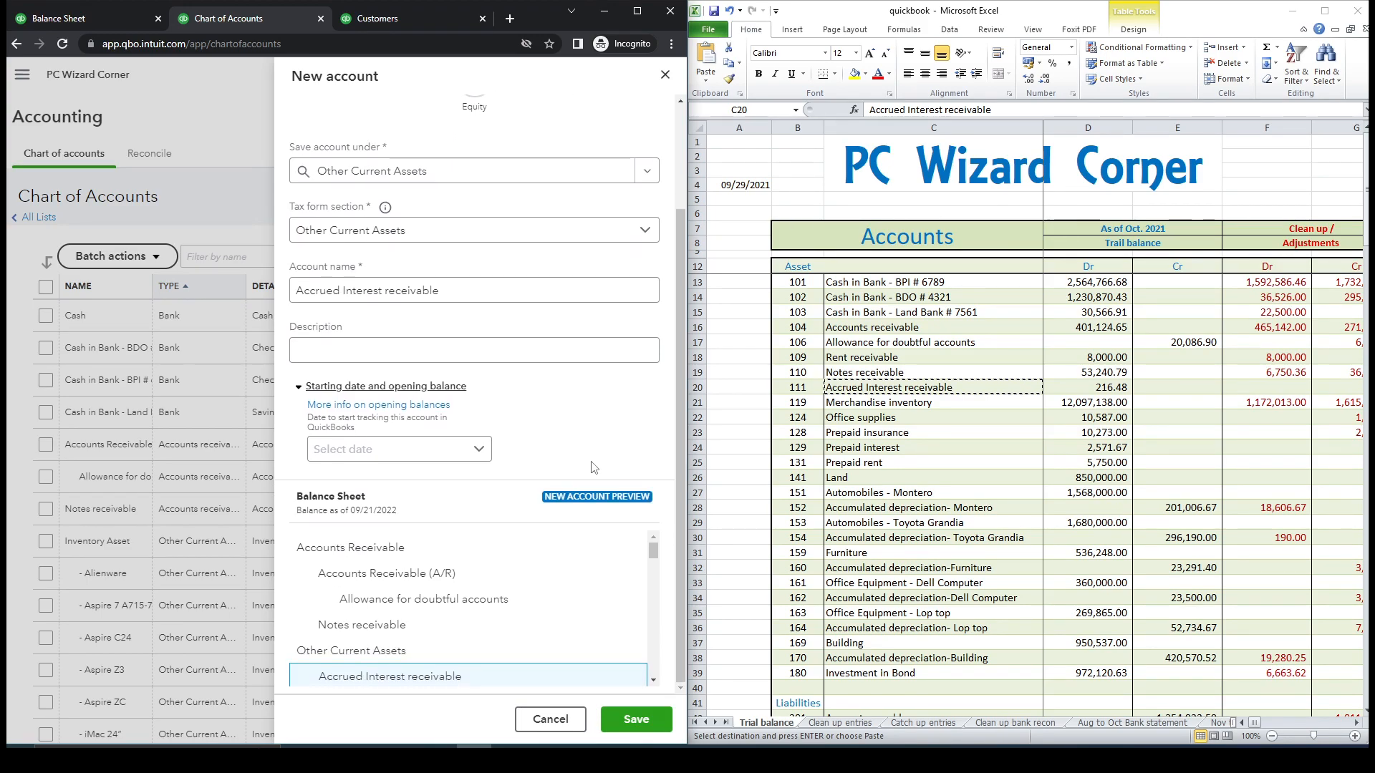
click(744, 185)
key(ctrl+c)
click(409, 451)
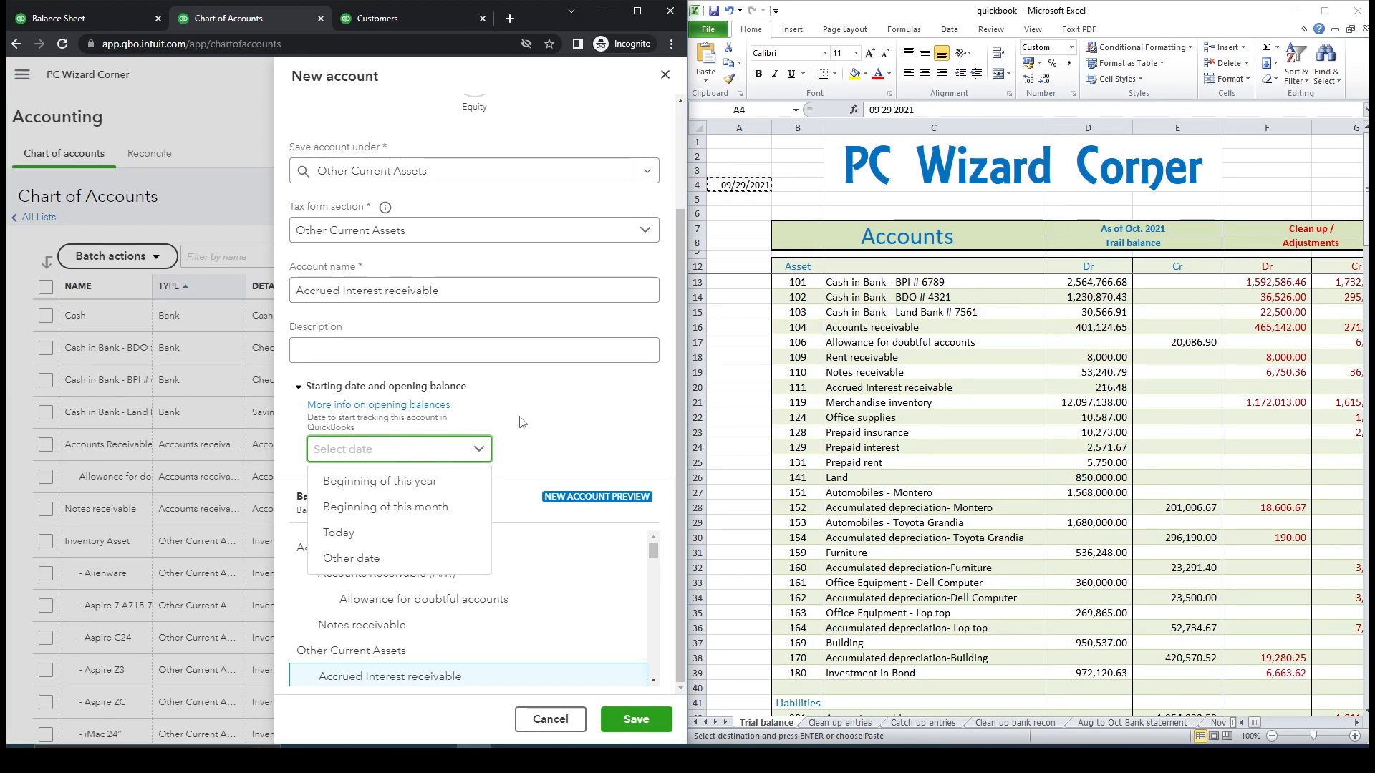
click(357, 558)
click(385, 494)
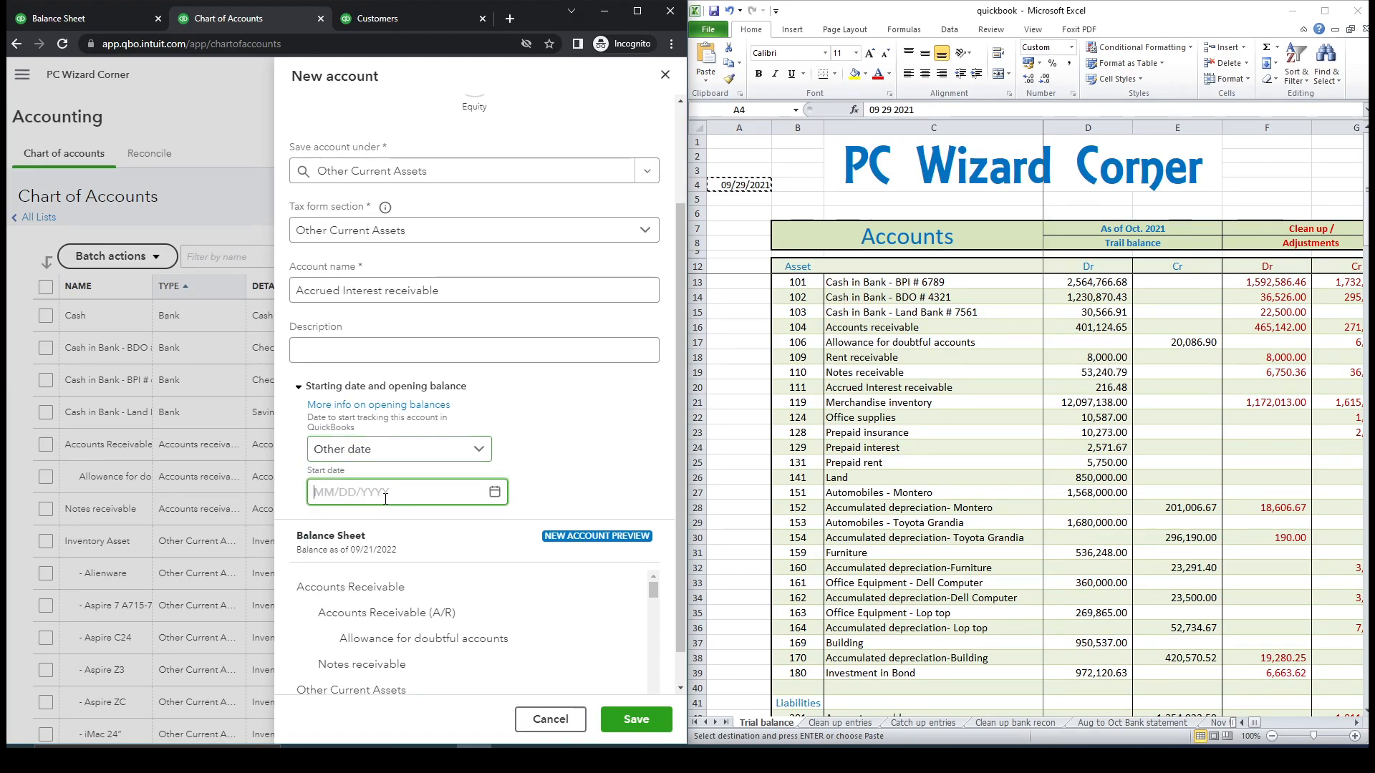
key(ctrl+v)
Set the opening account balance to 216.48, copied from the Accrued Interest receivable row of the Trial balance sheet, and save the account.
click(855, 387)
click(1095, 389)
key(ctrl+c)
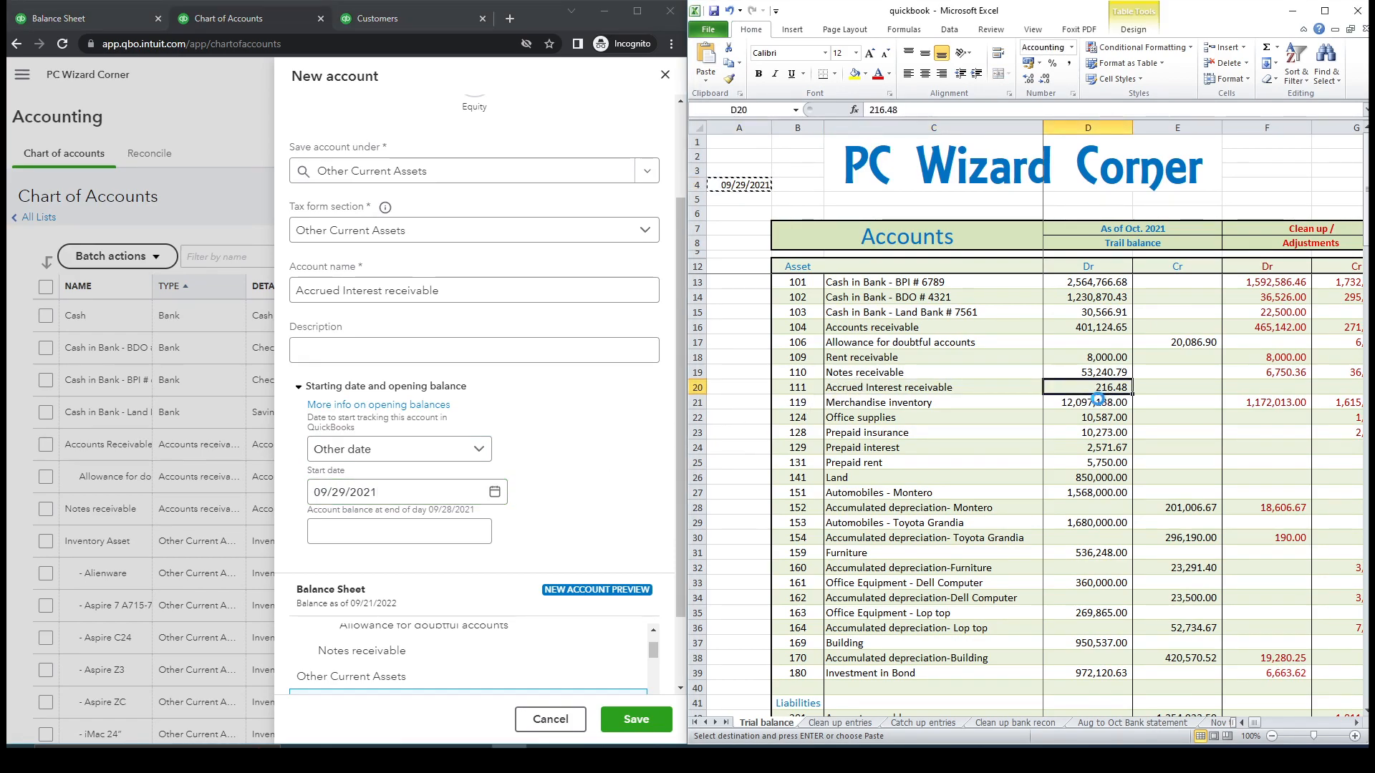
click(440, 534)
key(ctrl+v)
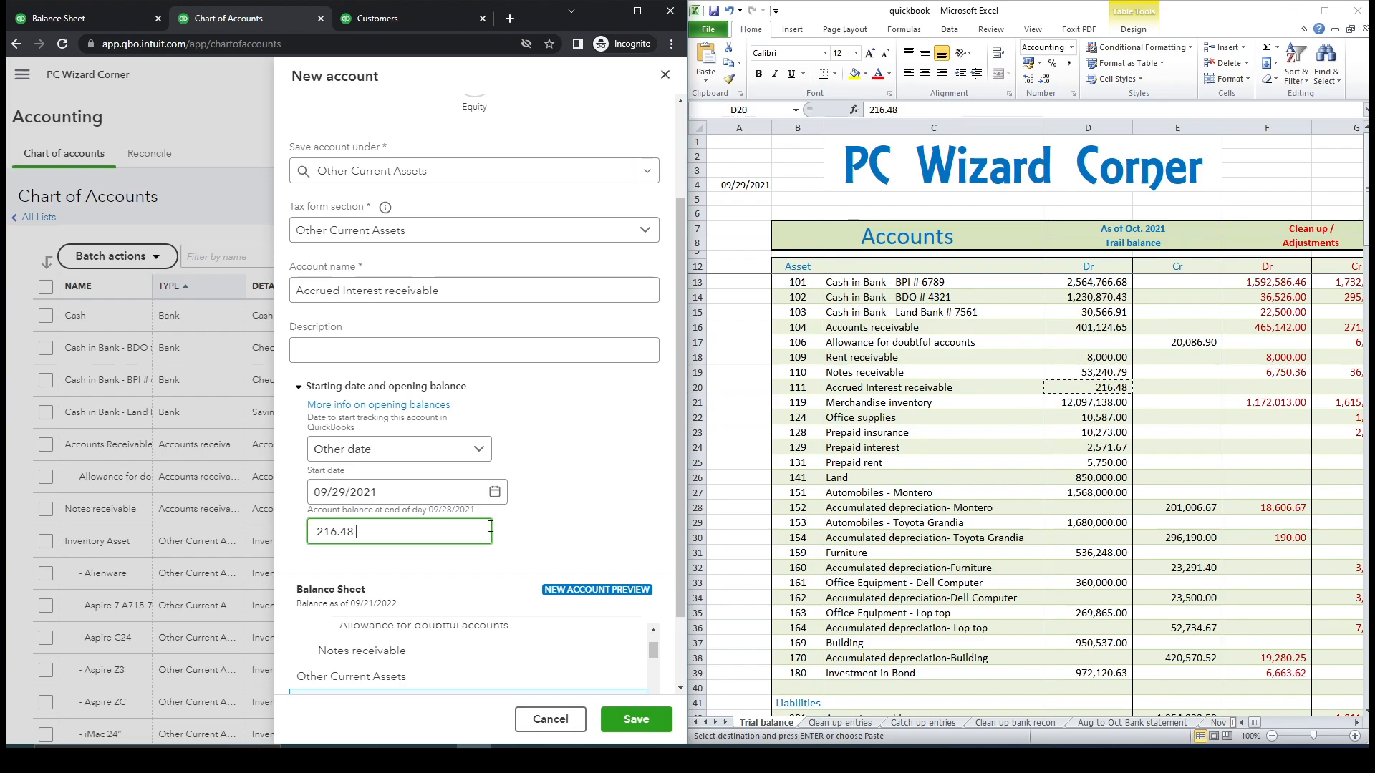
click(624, 723)
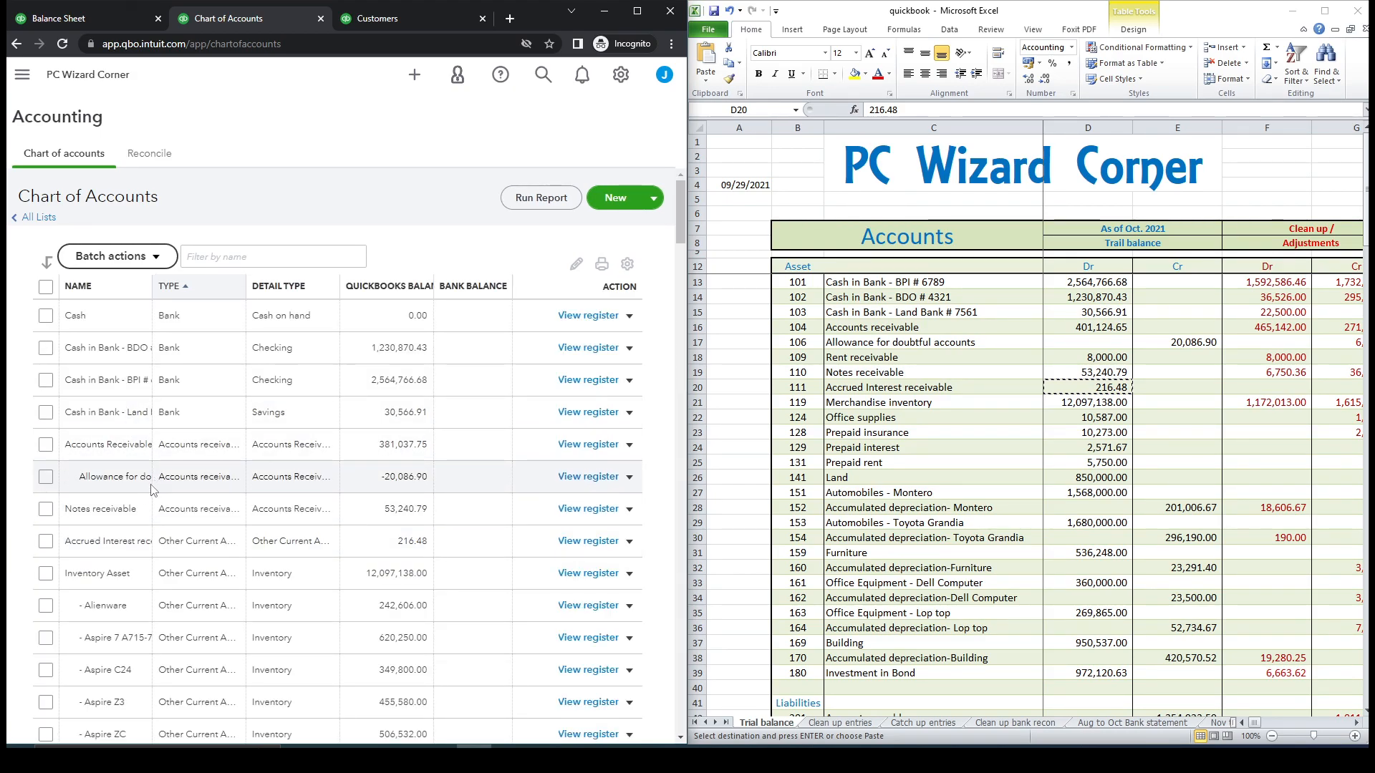
Filter the Chart of Accounts by "accr" and open the register of the Accrued Interest receivable account.
click(223, 253)
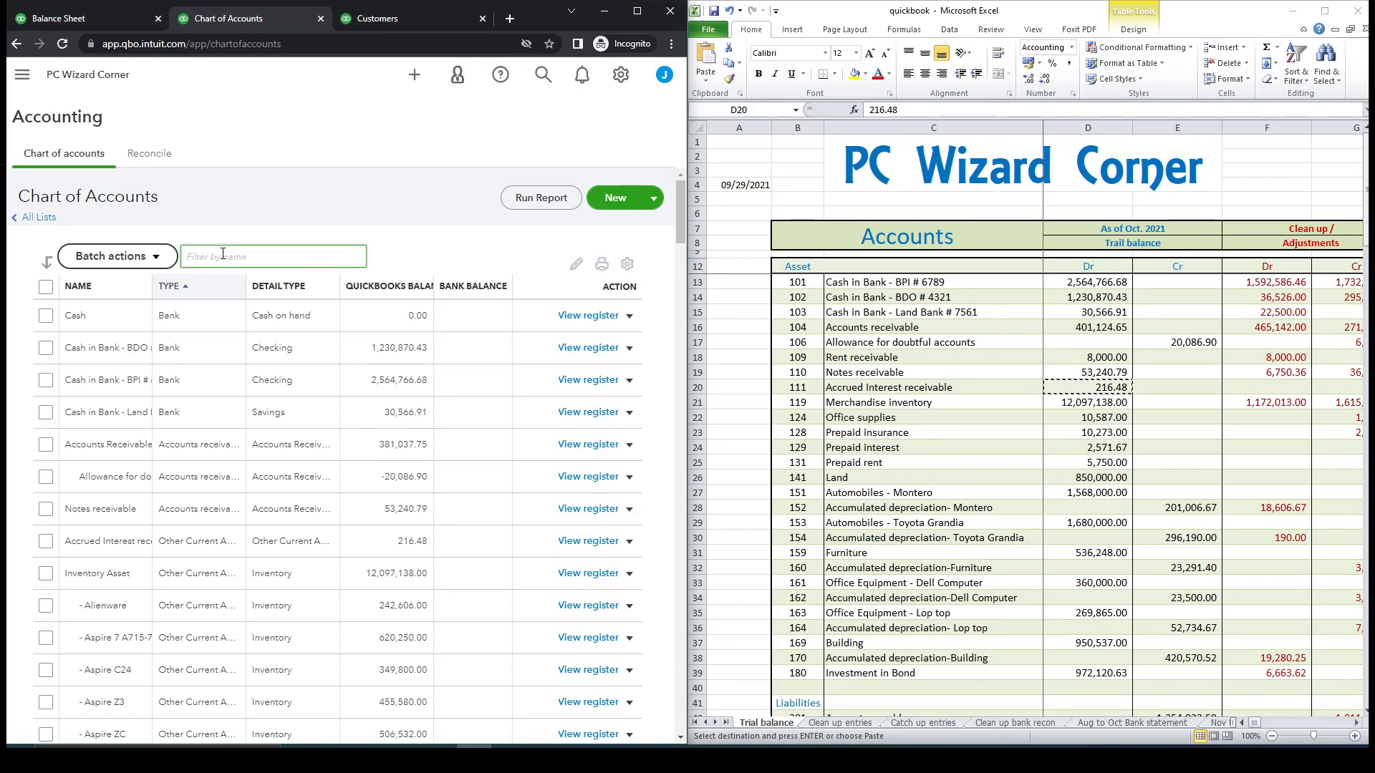
text(accr)
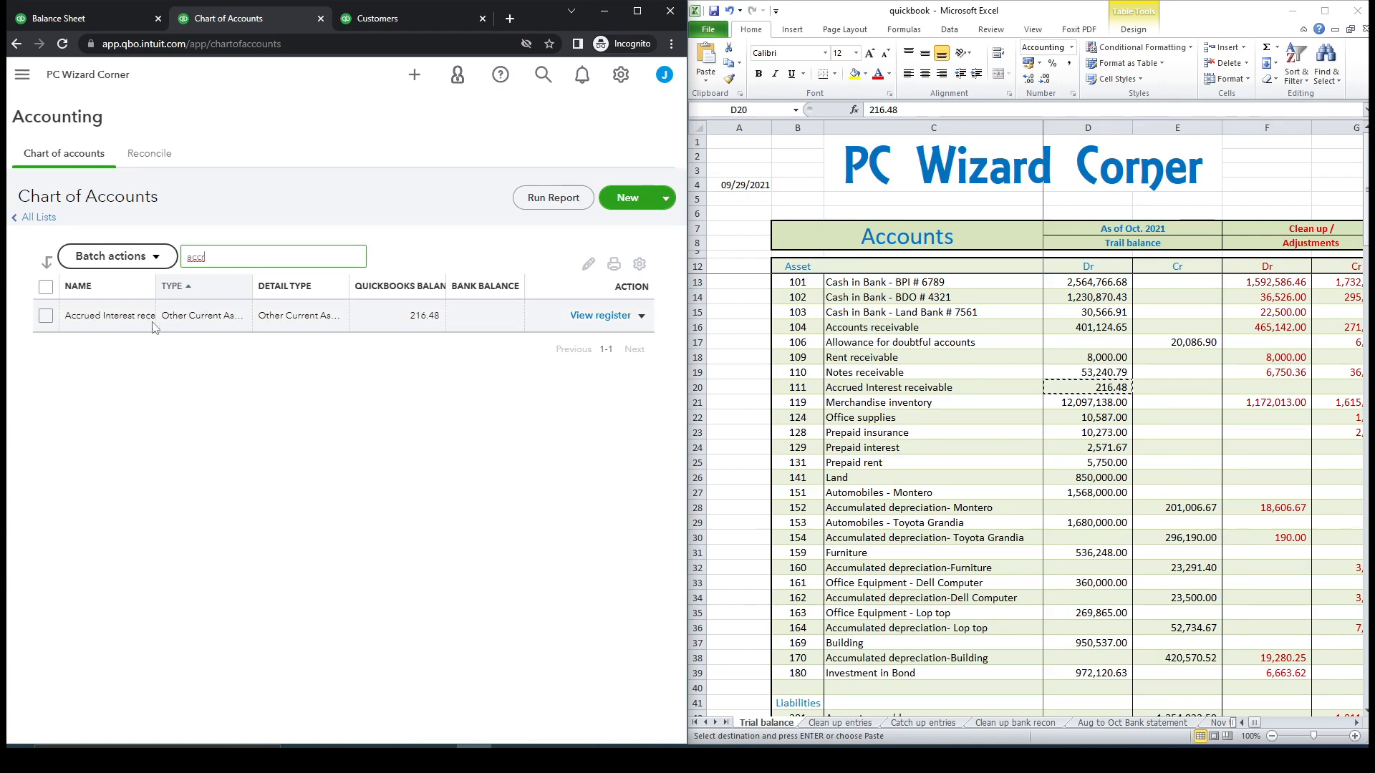
click(600, 316)
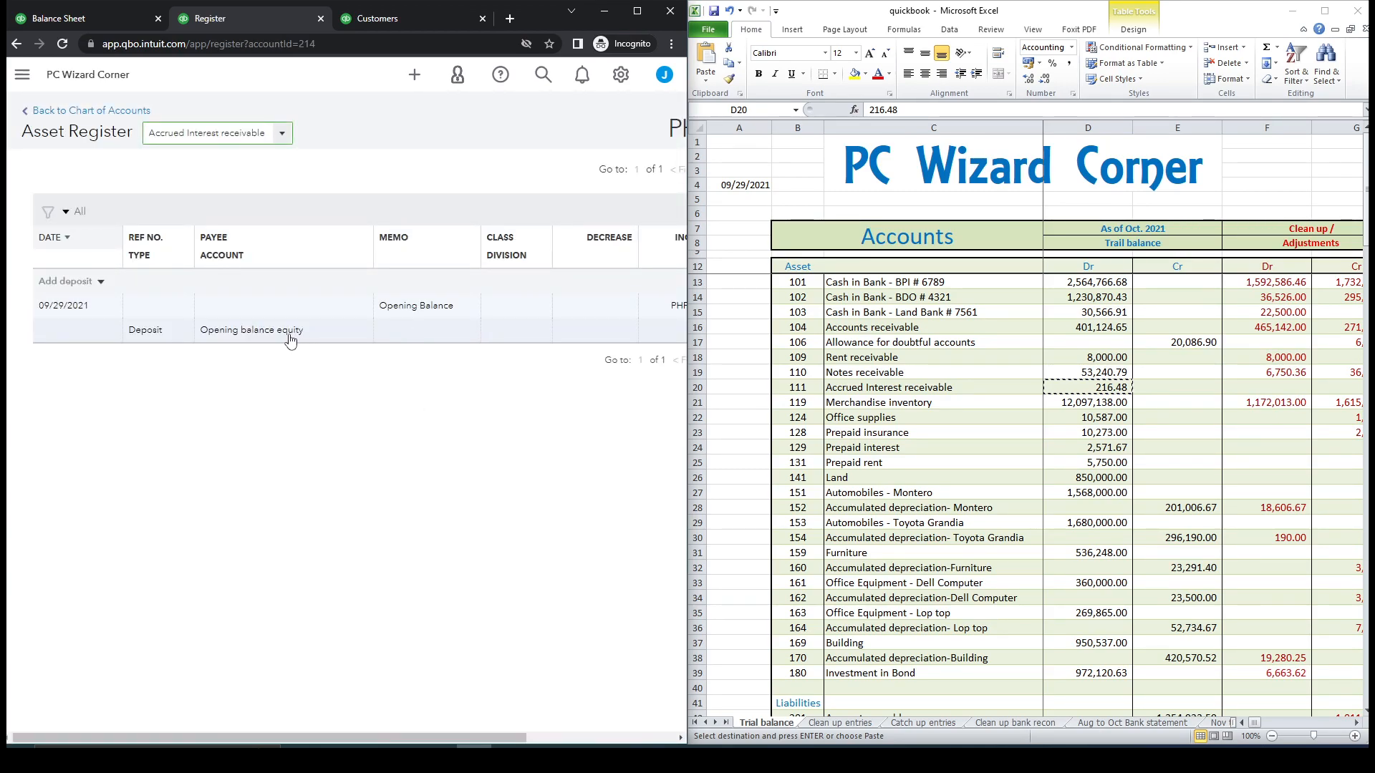
Change the opening balance deposit's account to Owner's Capital in the register and save the reconciled transaction, accepting the modification.
click(290, 339)
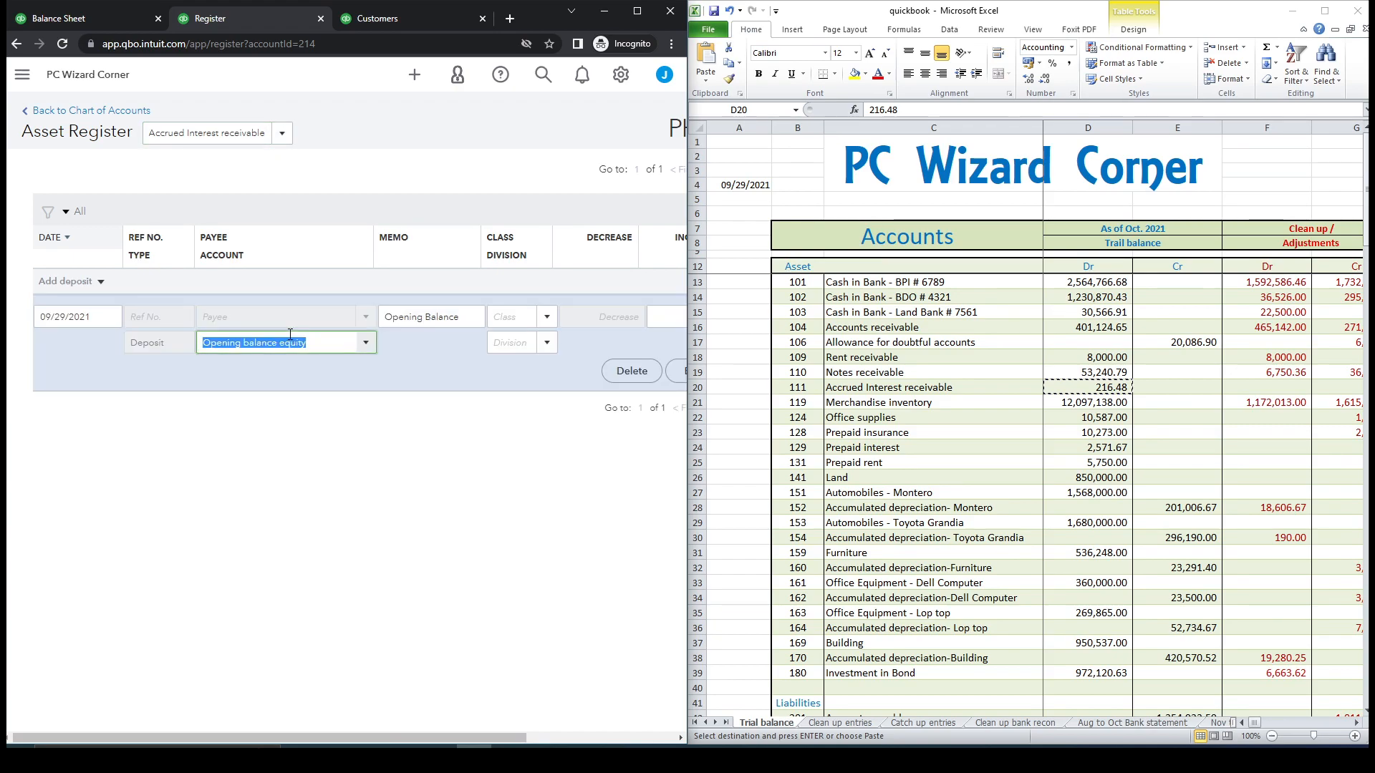
click(366, 342)
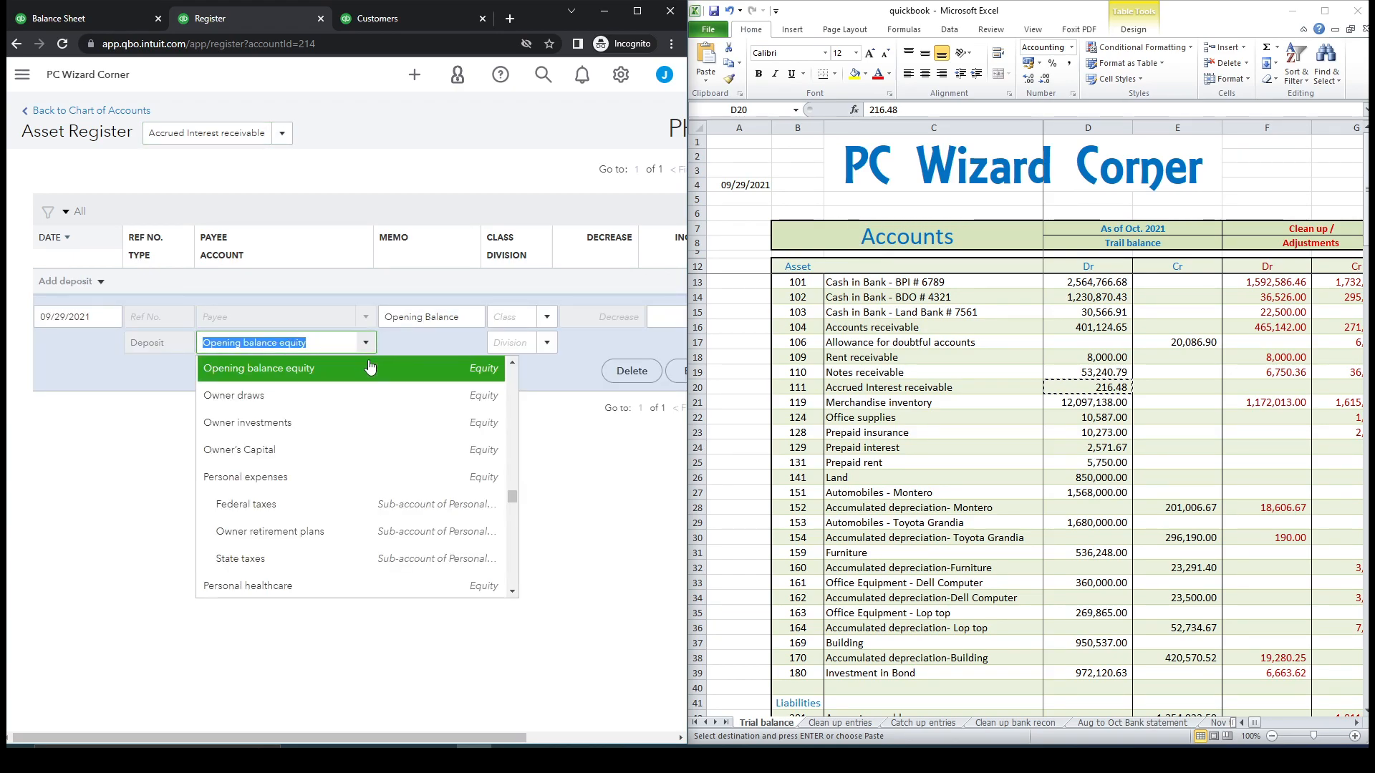
click(332, 449)
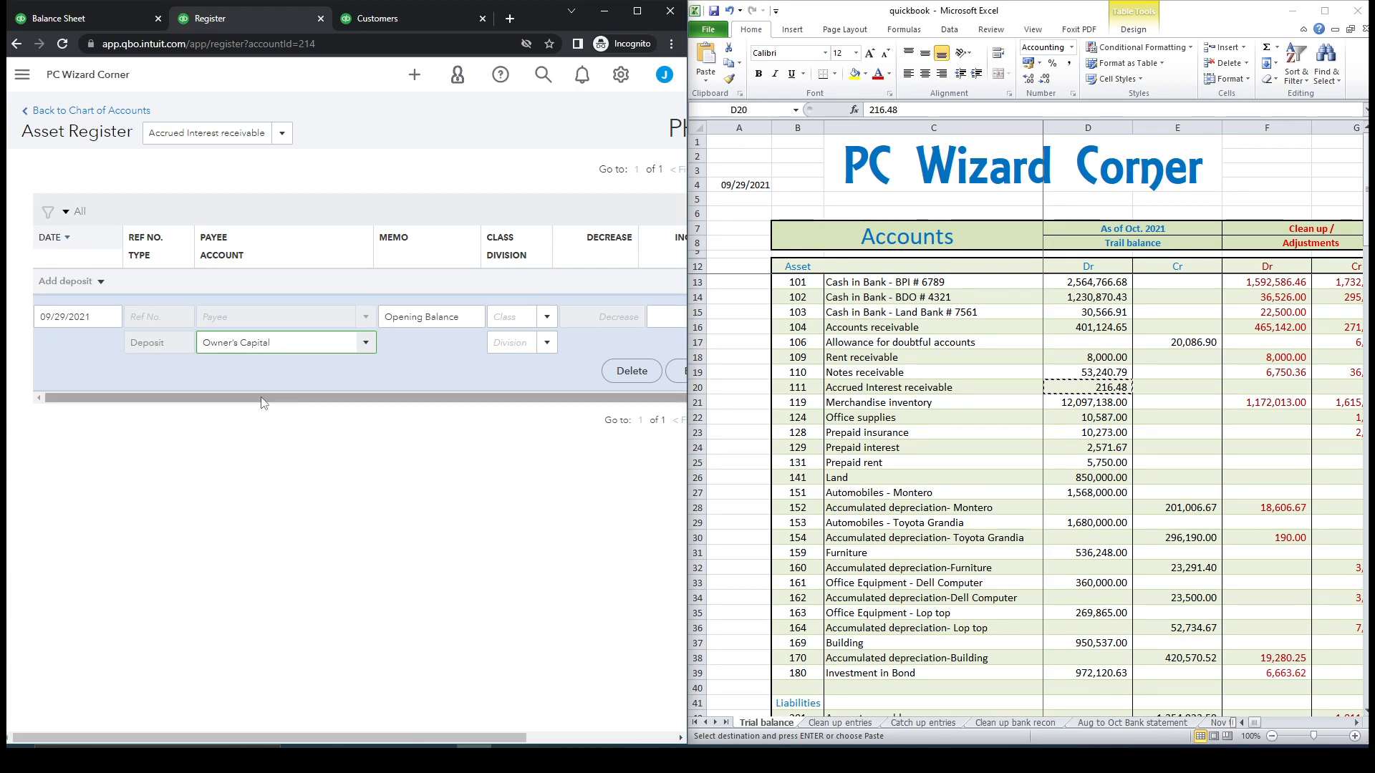
drag(262, 398, 520, 404)
drag(513, 737, 616, 737)
click(664, 379)
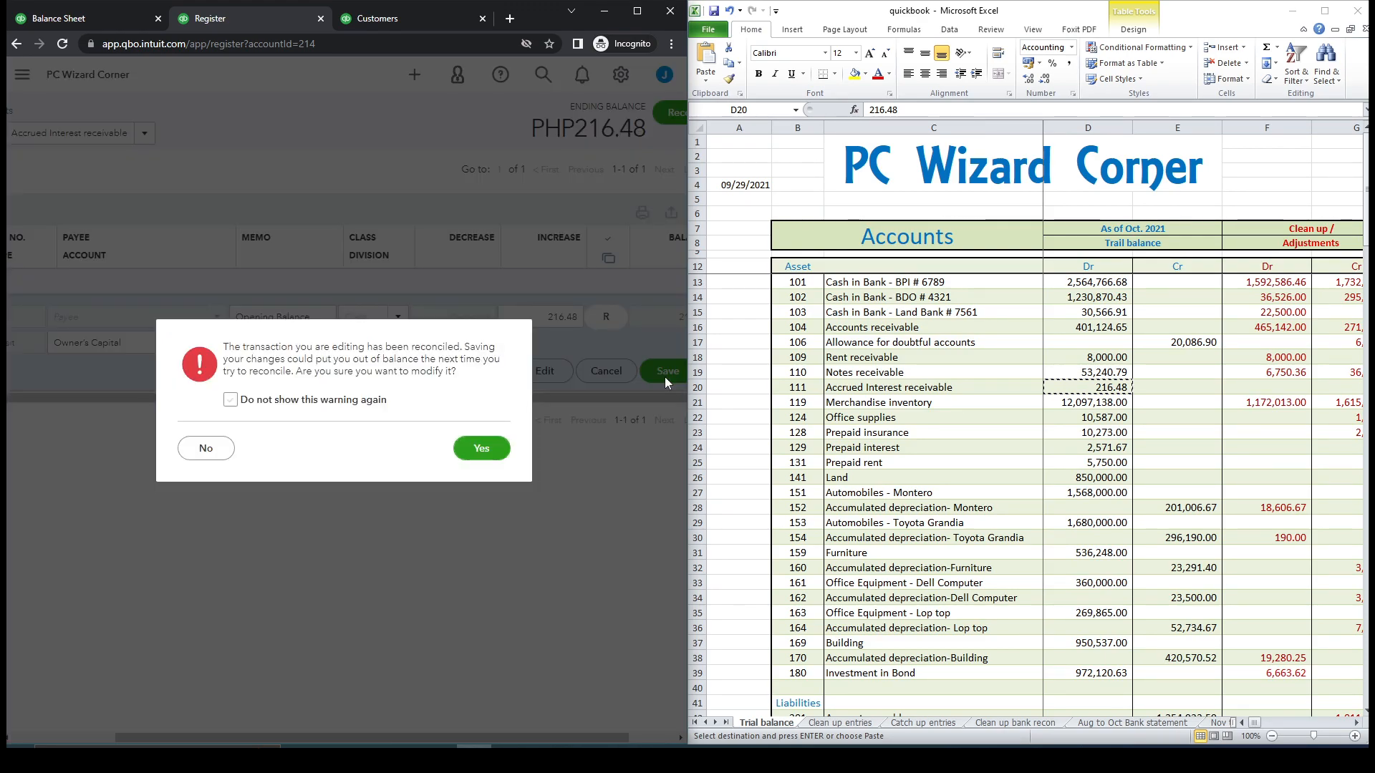
click(482, 451)
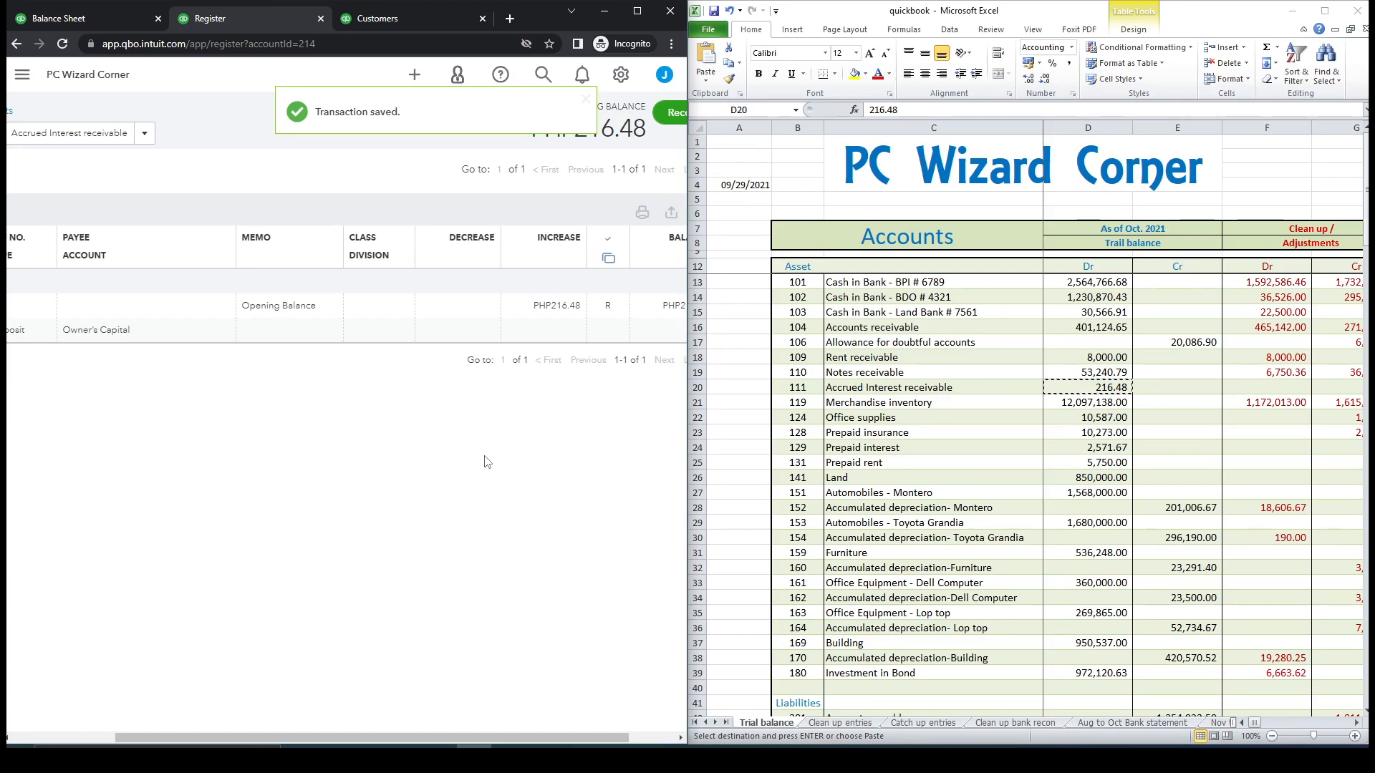
Return to the Chart of Accounts and clear the name filter.
drag(541, 737, 374, 702)
click(119, 115)
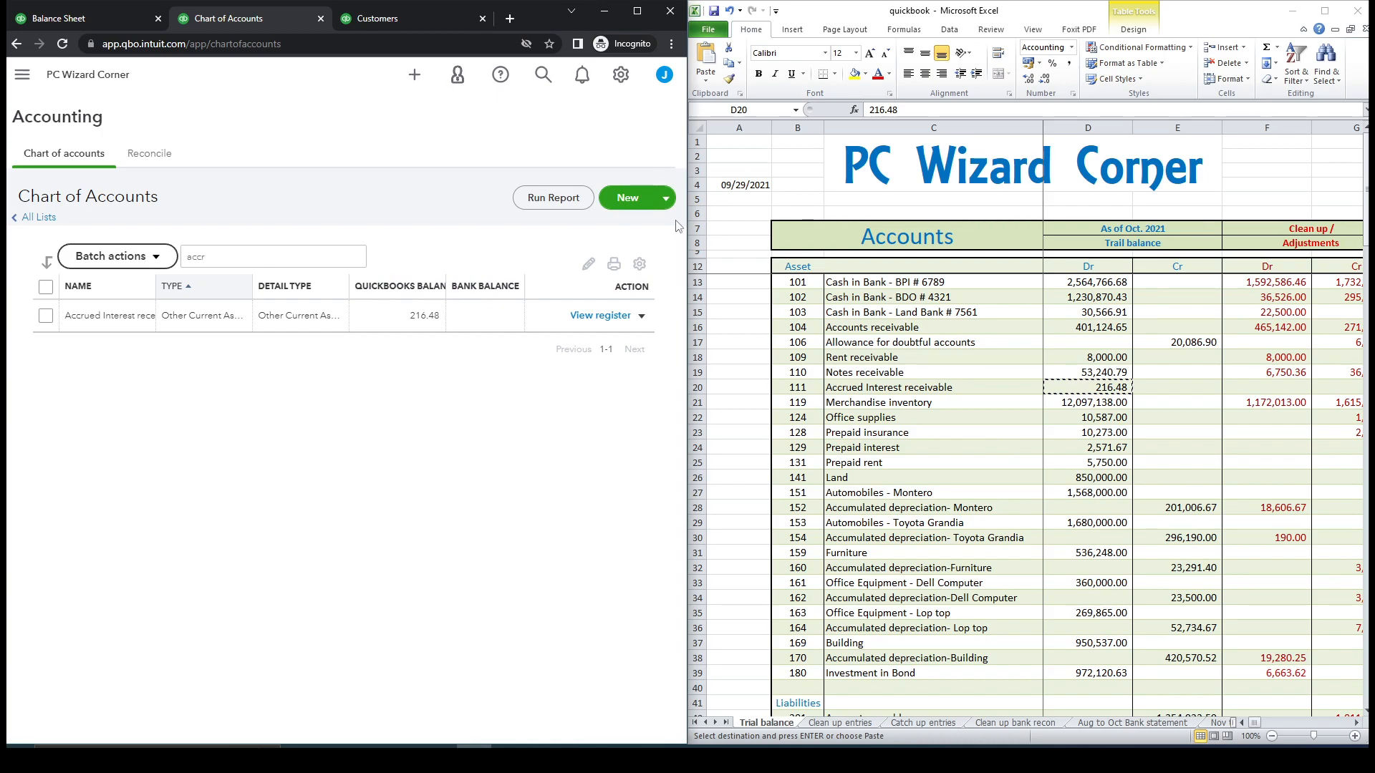
double_click(193, 257)
key(BackSpace)
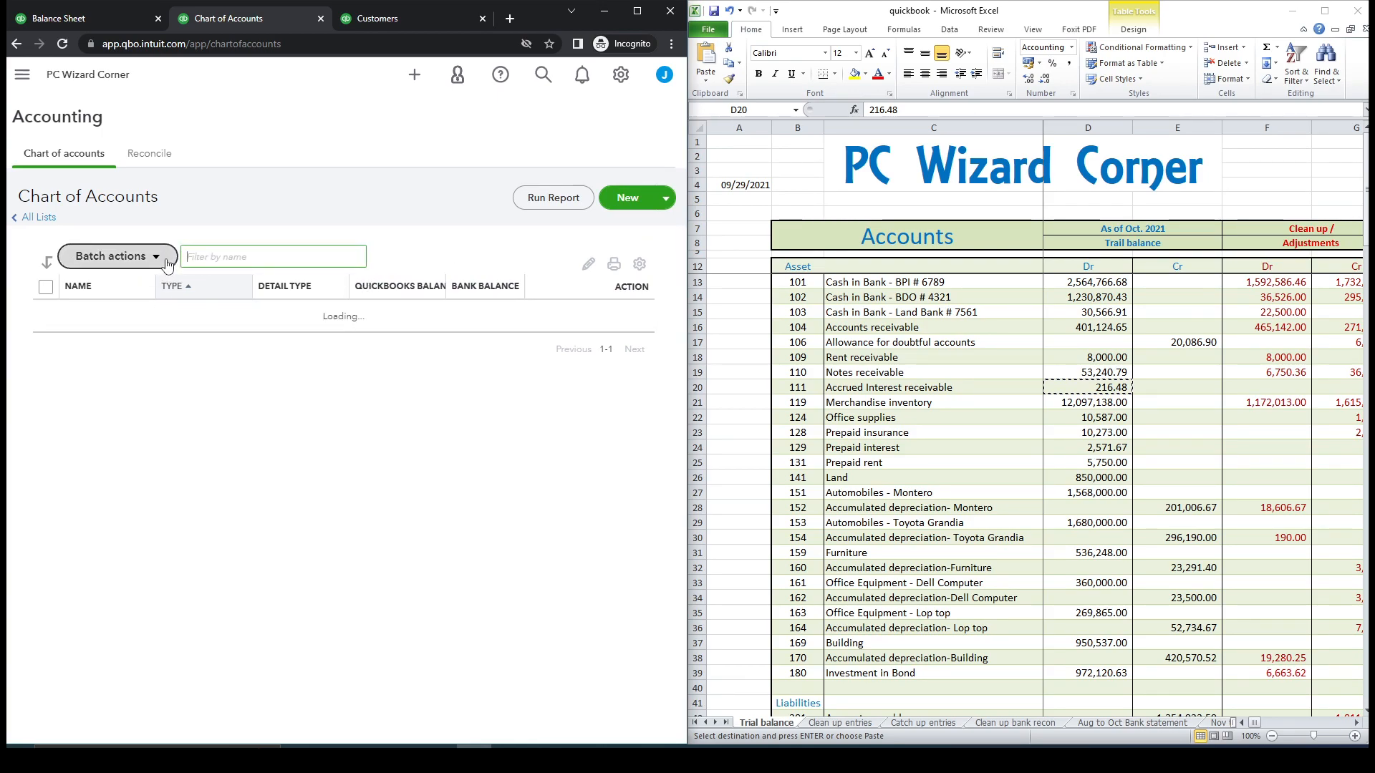
Examine the Merchandise inventory row with its debit balance and the Office supplies row in the Trial balance sheet.
click(913, 401)
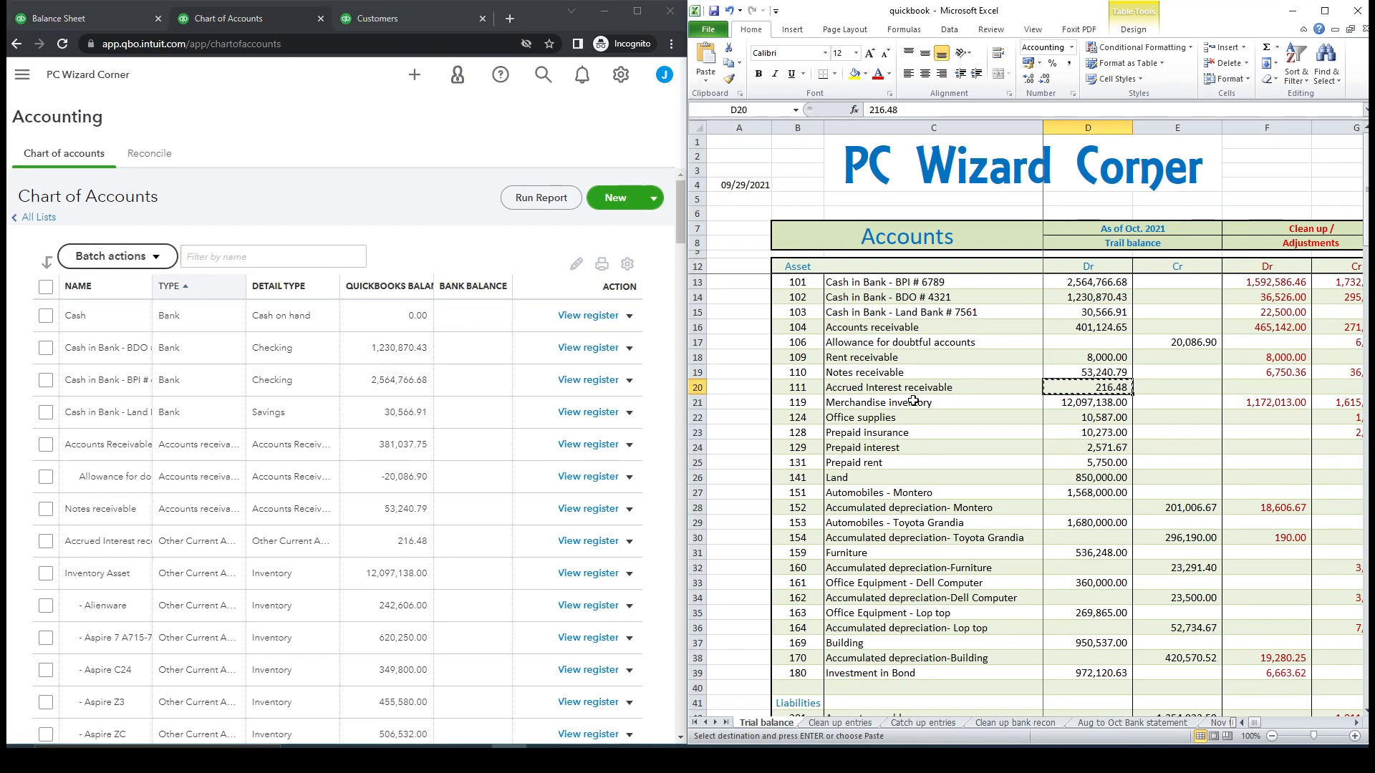
click(854, 402)
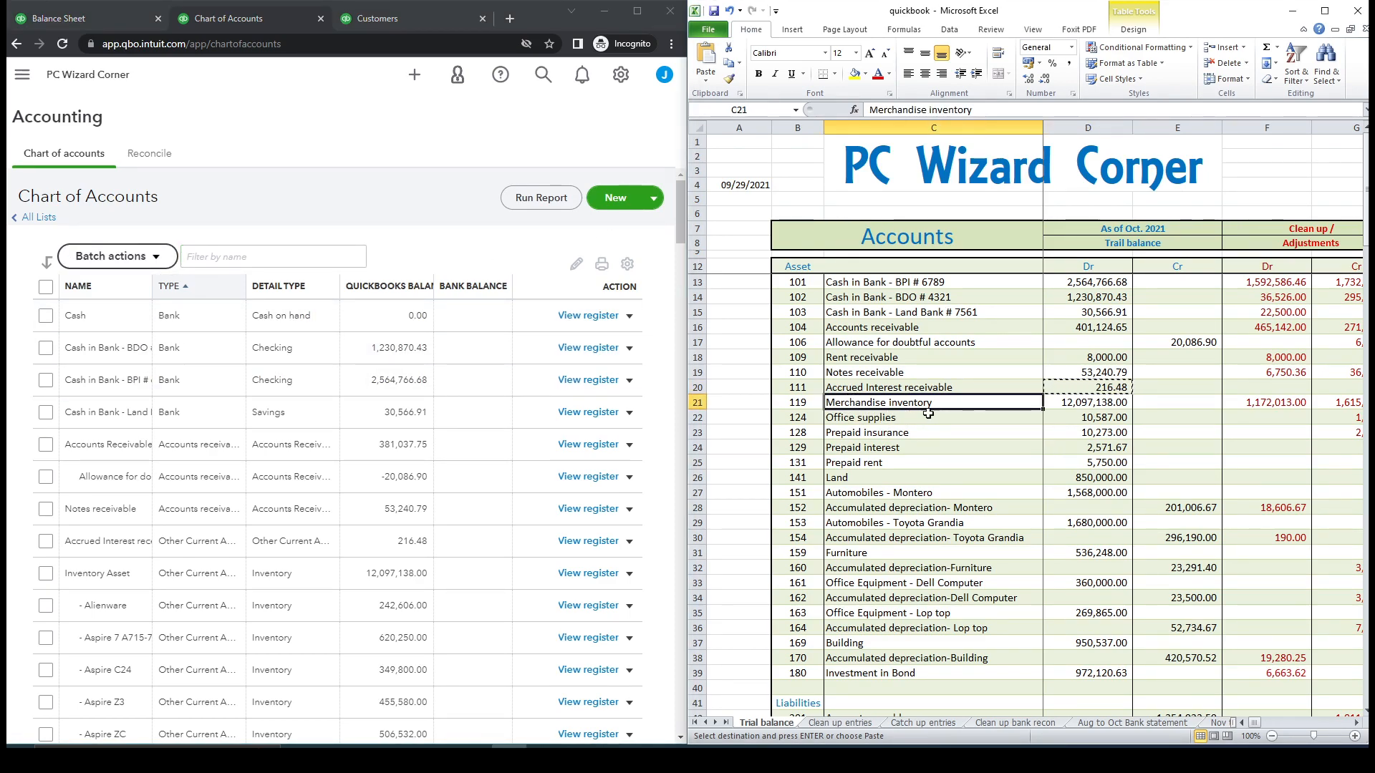
click(1086, 404)
click(887, 419)
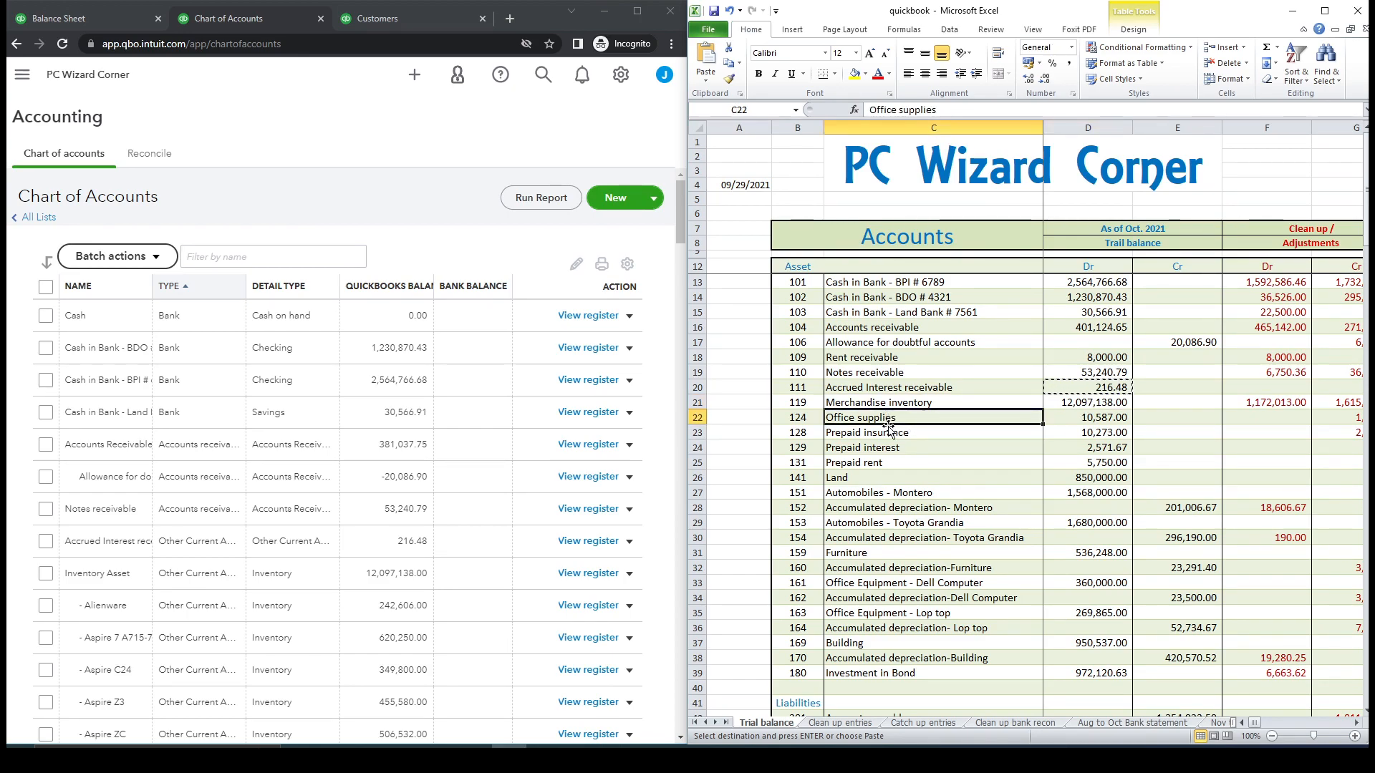
Search the Chart of Accounts for existing "office" accounts and clear the filter.
click(270, 264)
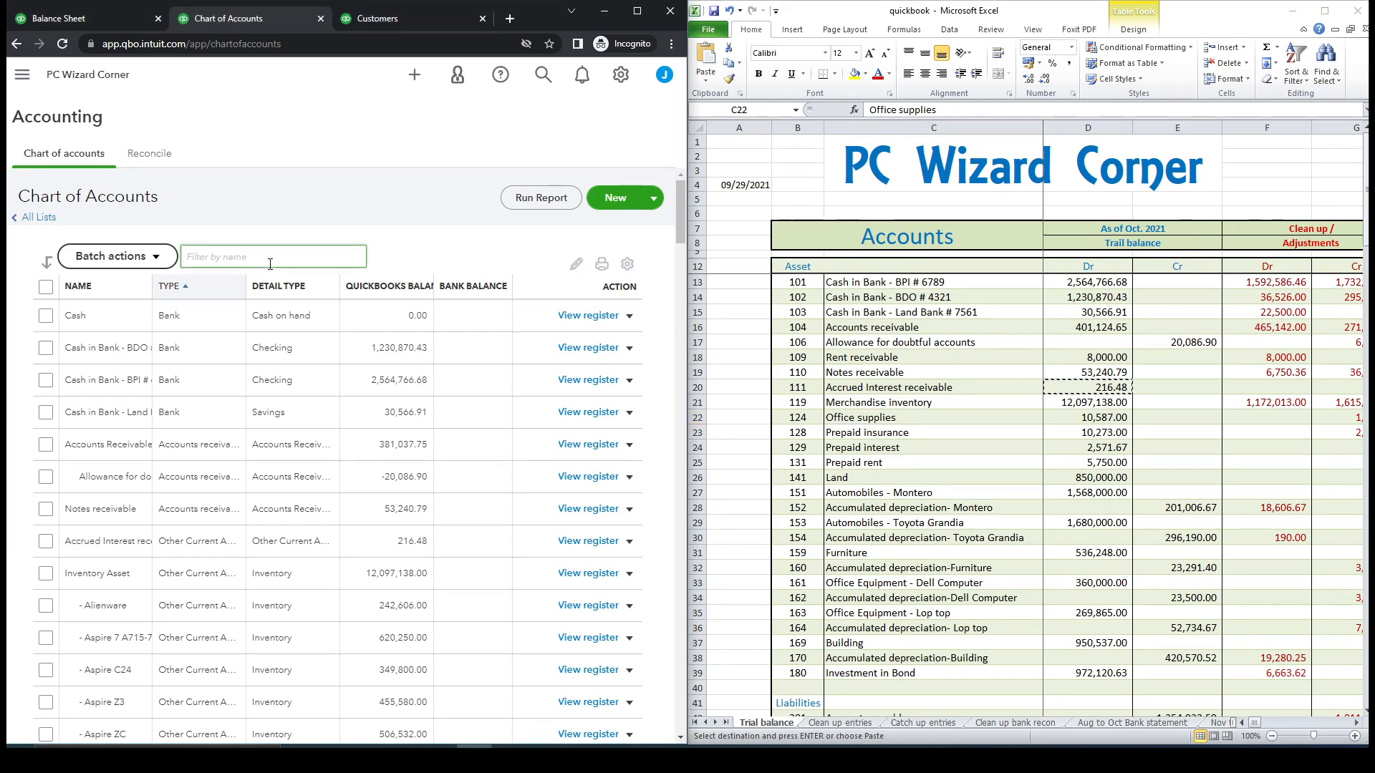
text(office)
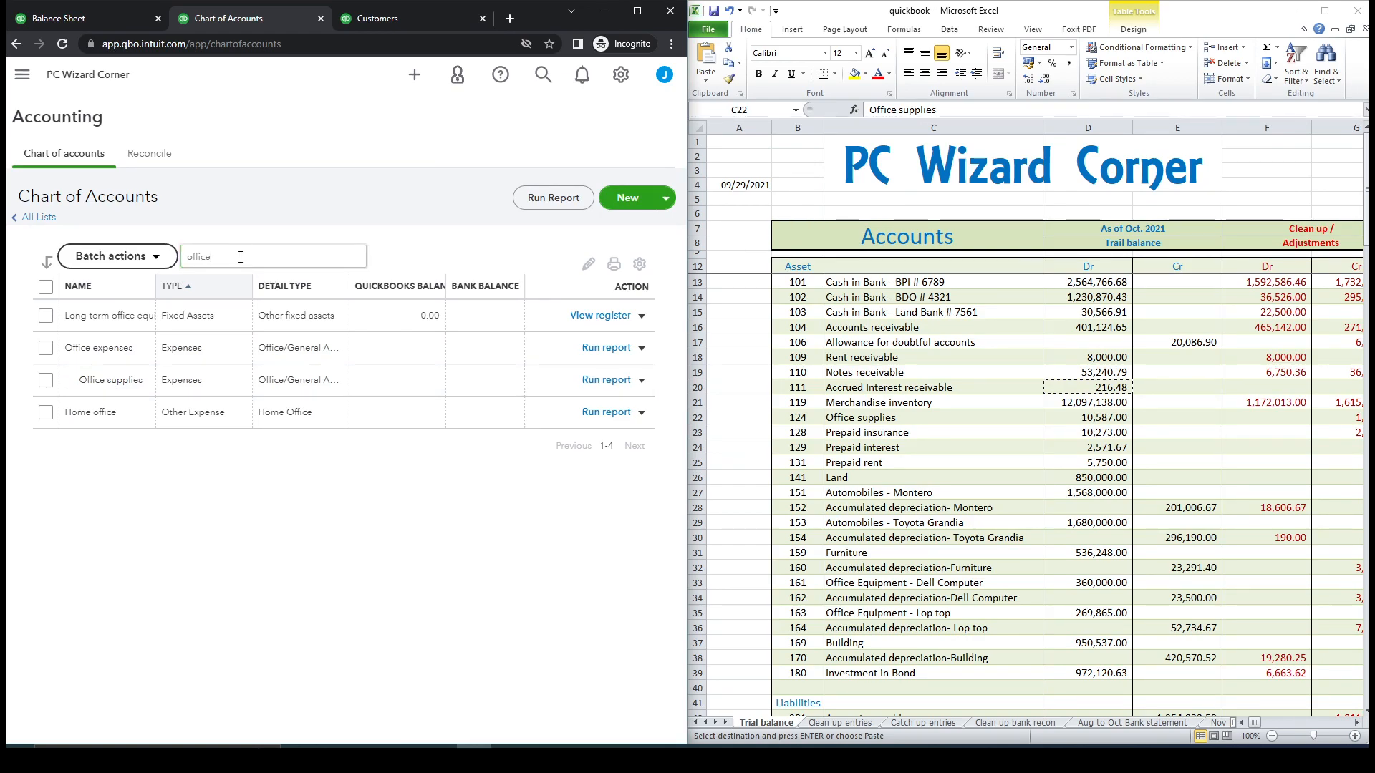
drag(215, 256, 167, 262)
key(BackSpace)
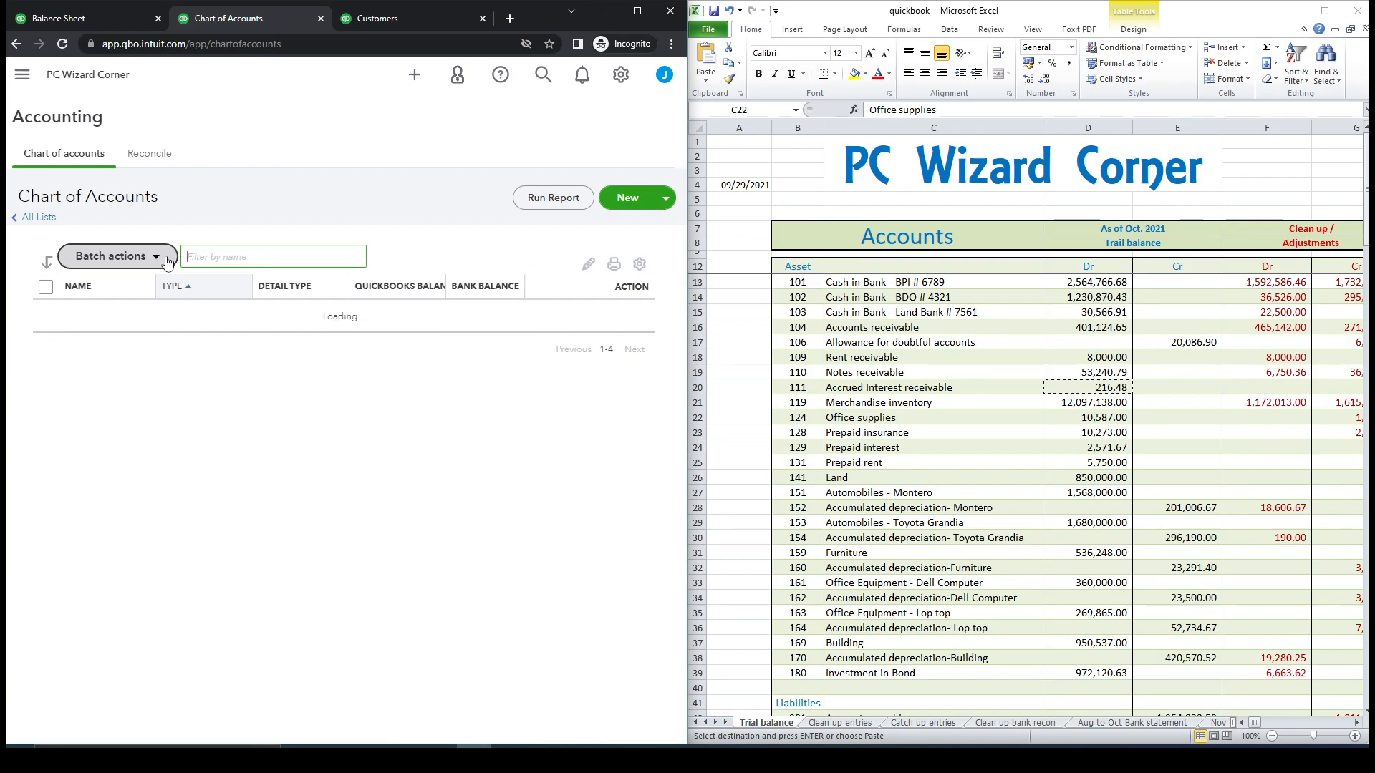
Start a new asset account saved under Other Current Assets, with Prepaid Expenses as its tax form section.
click(639, 203)
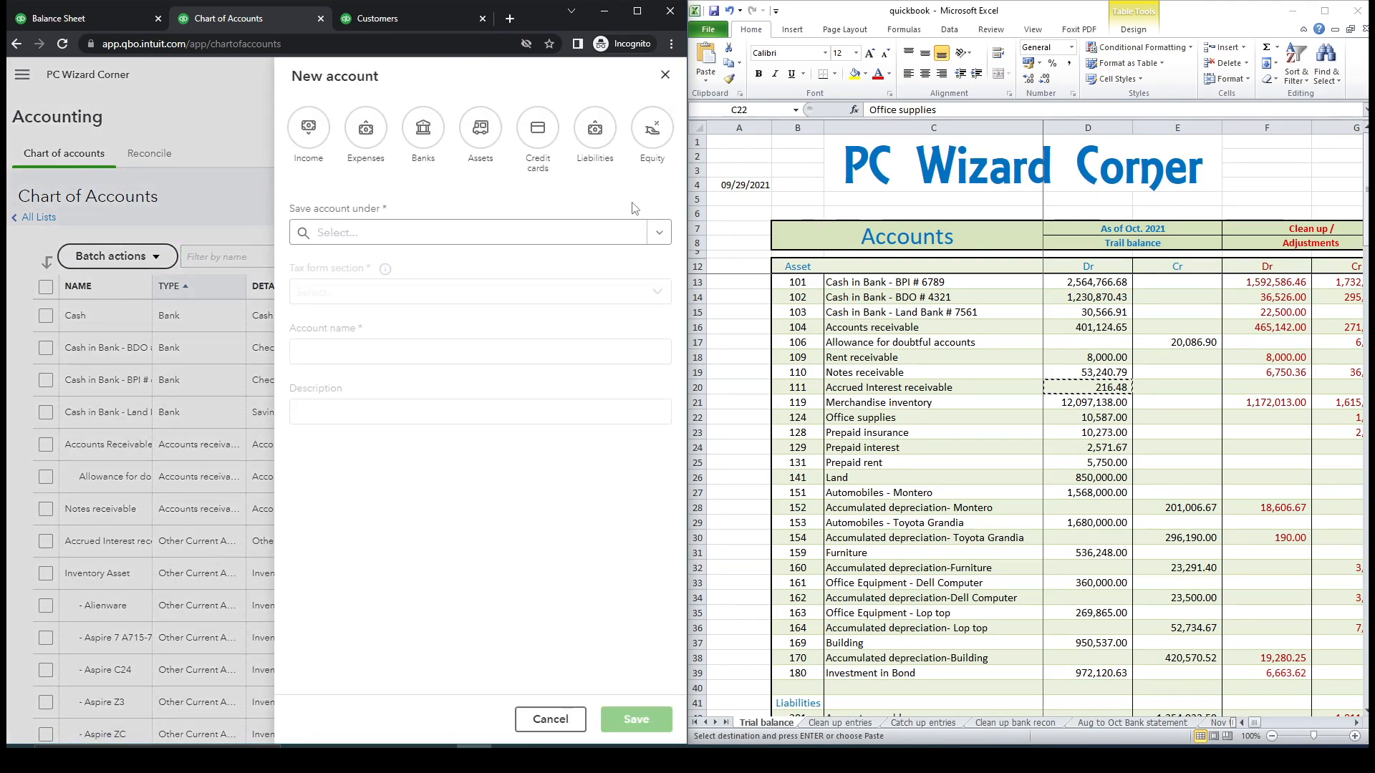
click(479, 132)
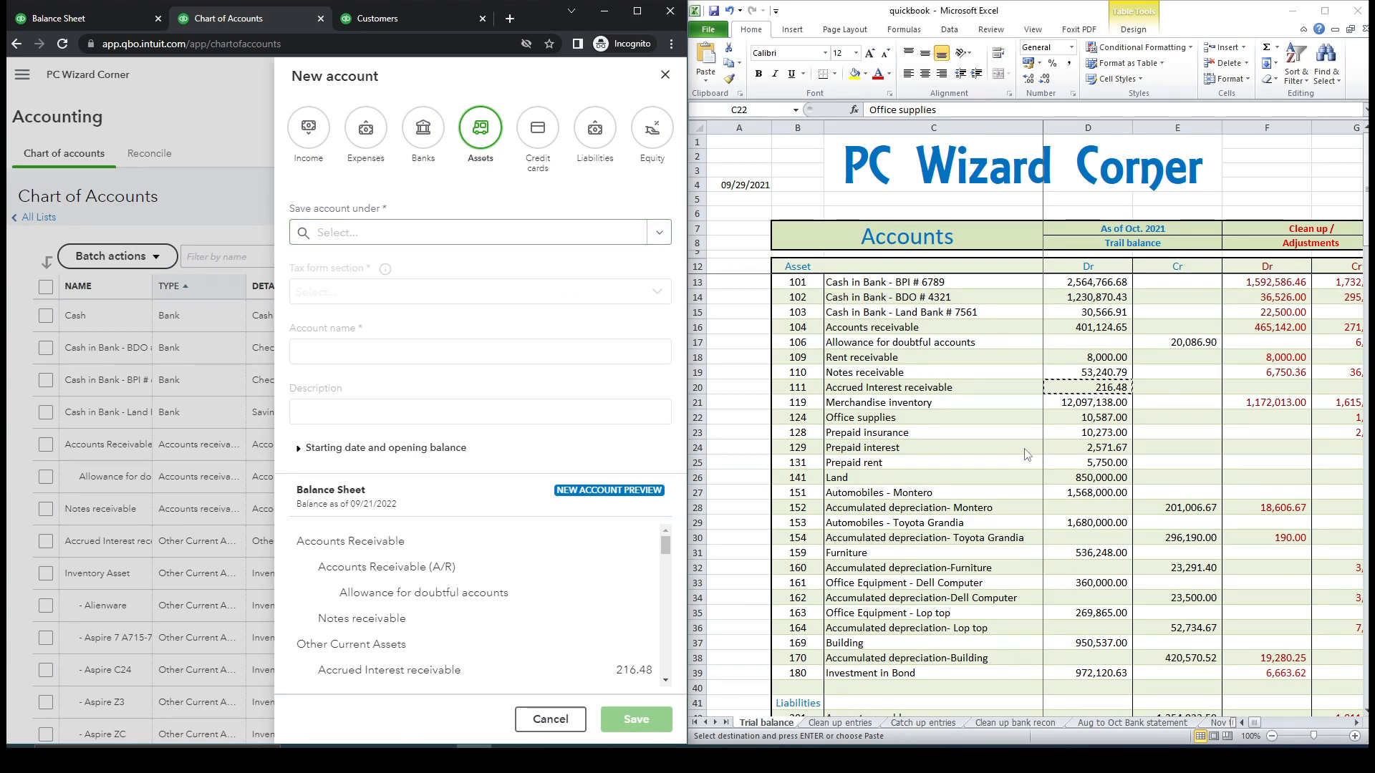
click(659, 232)
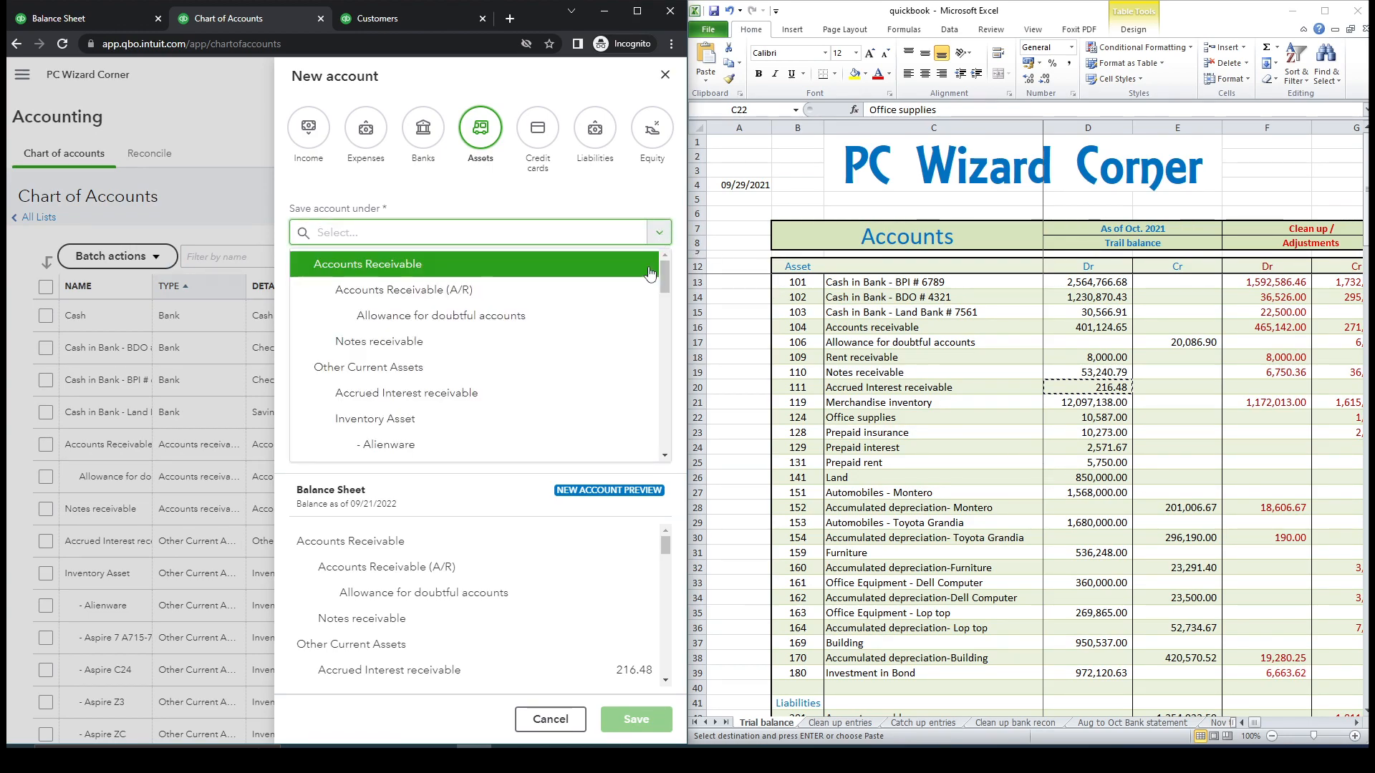
click(540, 367)
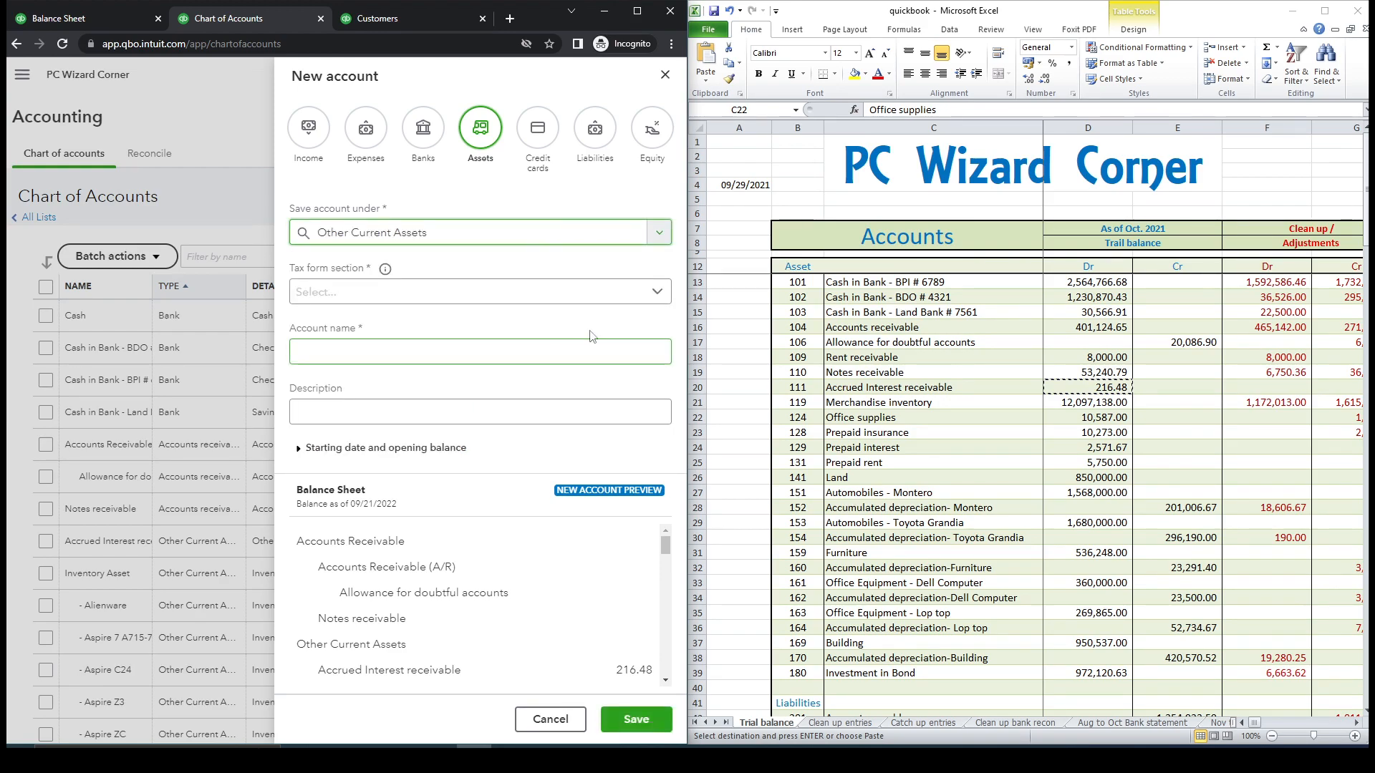
click(661, 293)
drag(660, 341, 671, 439)
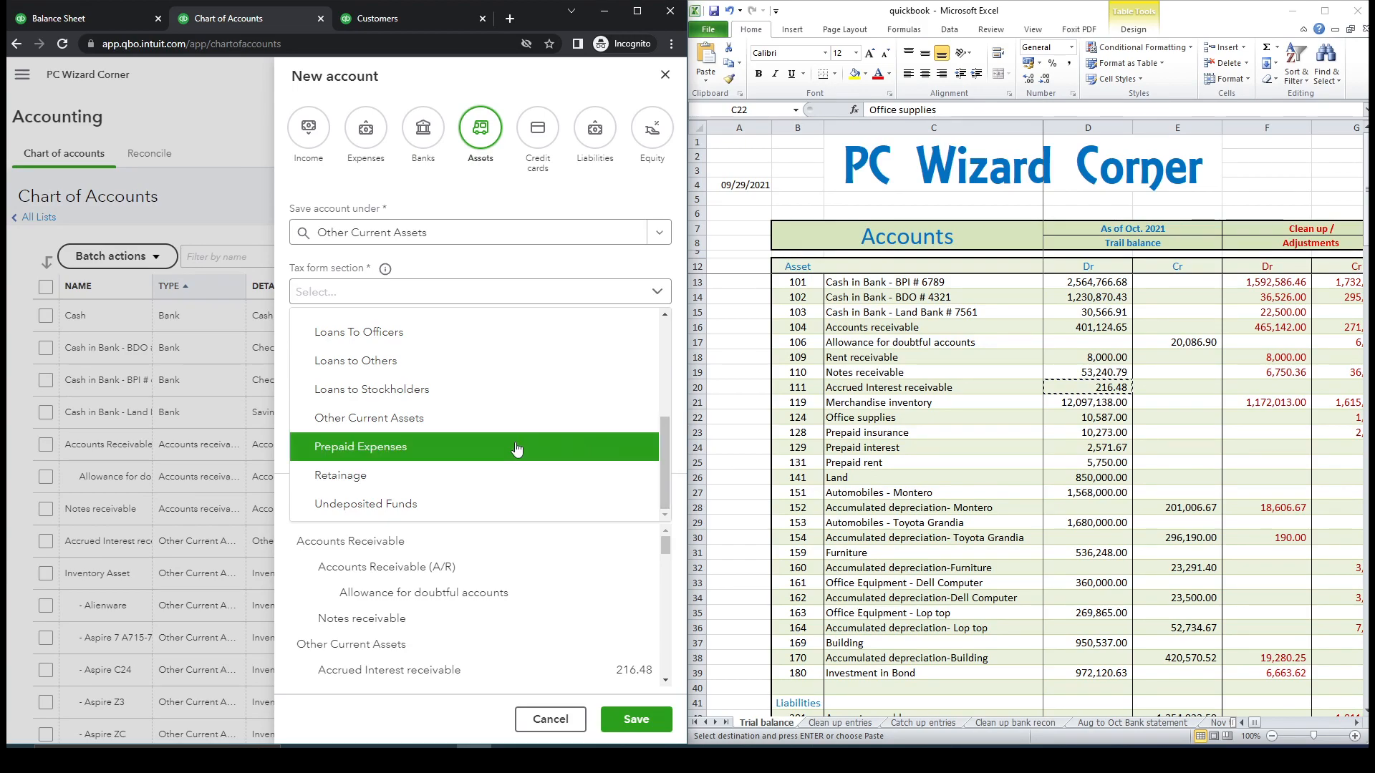
click(517, 448)
Name the new account Office supplies, copied from the Trial balance sheet.
click(972, 427)
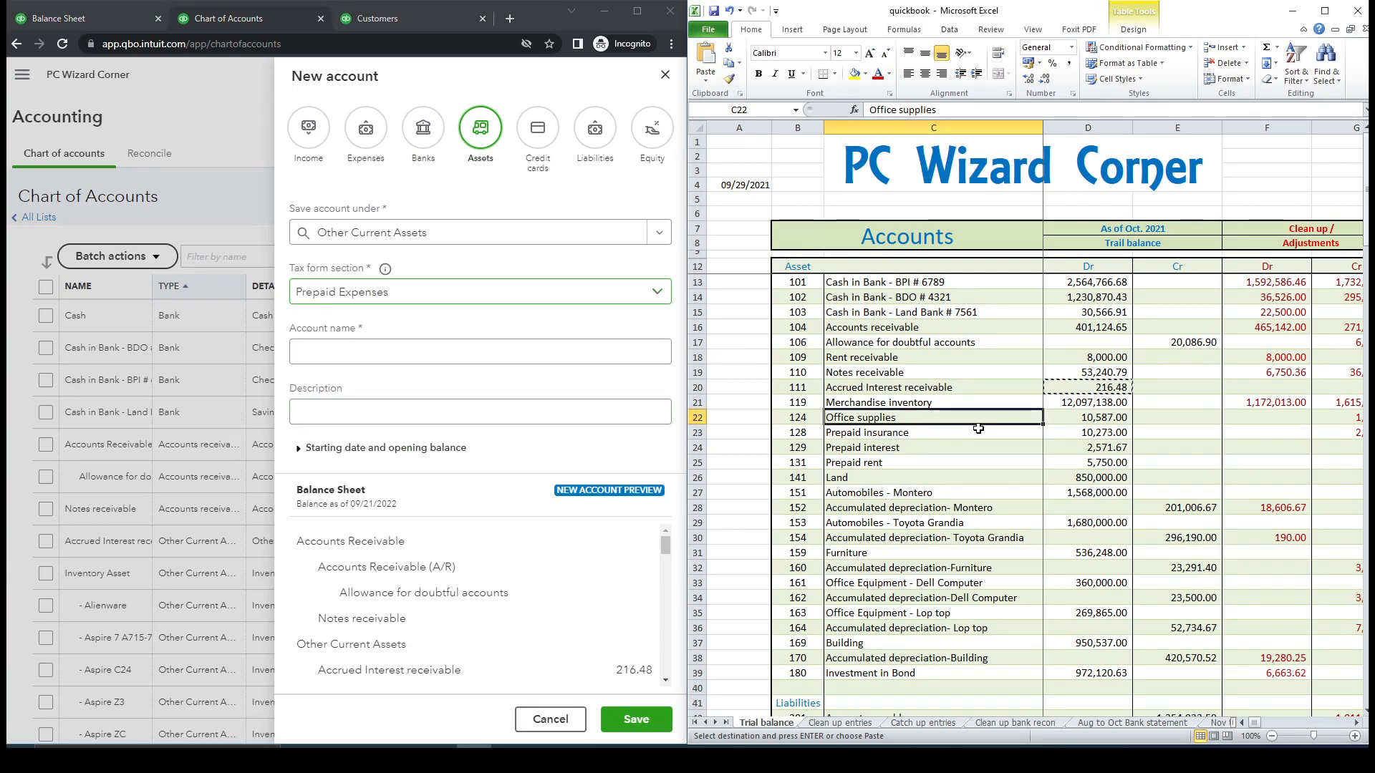
key(ctrl+c)
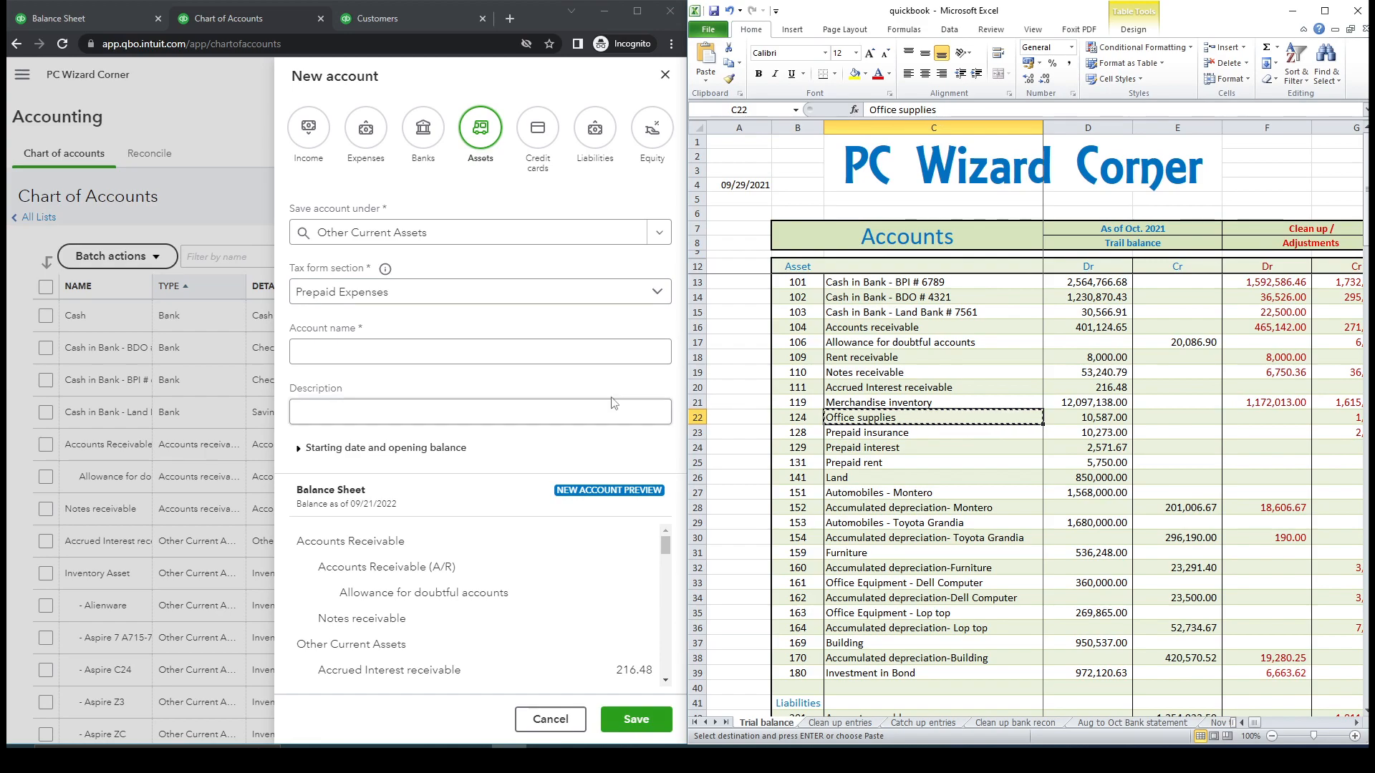
click(412, 354)
key(ctrl+v)
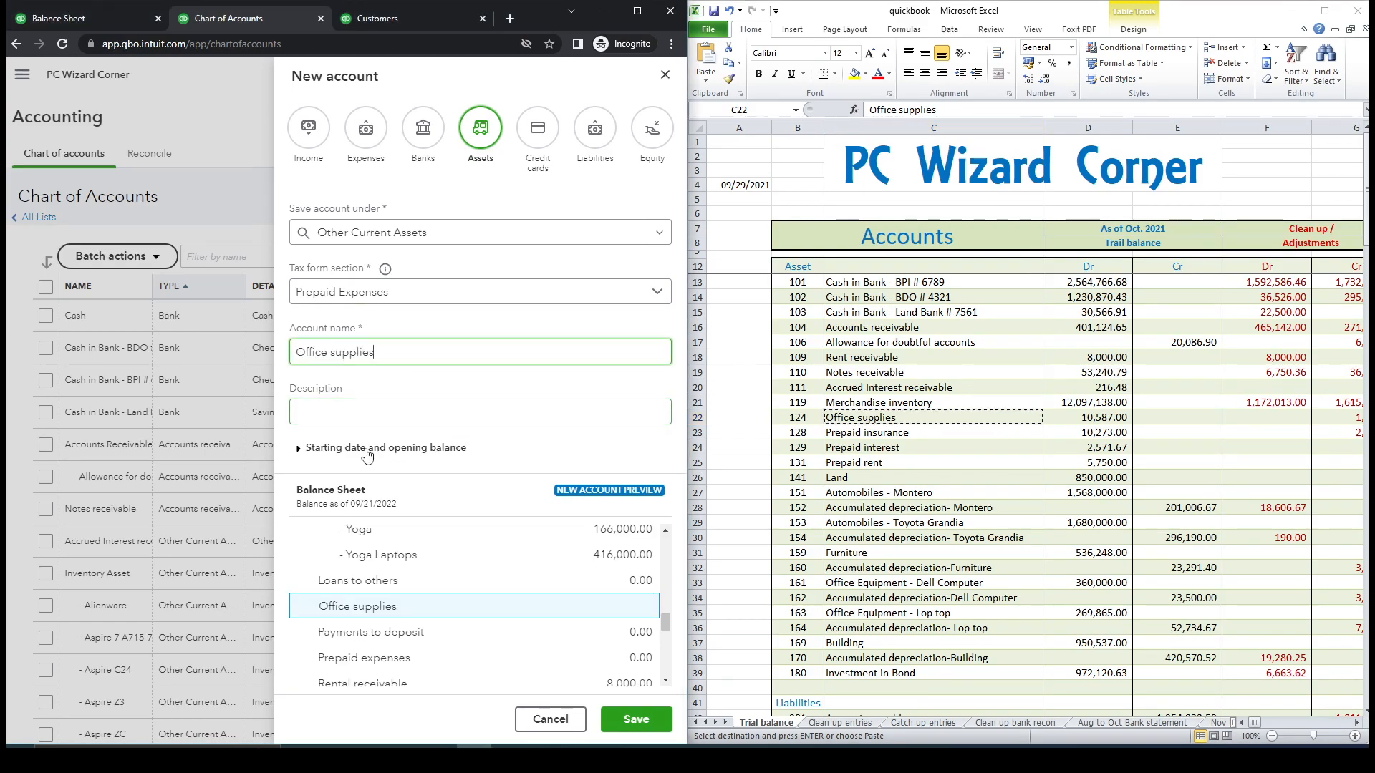
Set the Office supplies account's starting date to Other date, 09/29/2021, copied from the Trial balance sheet.
click(302, 451)
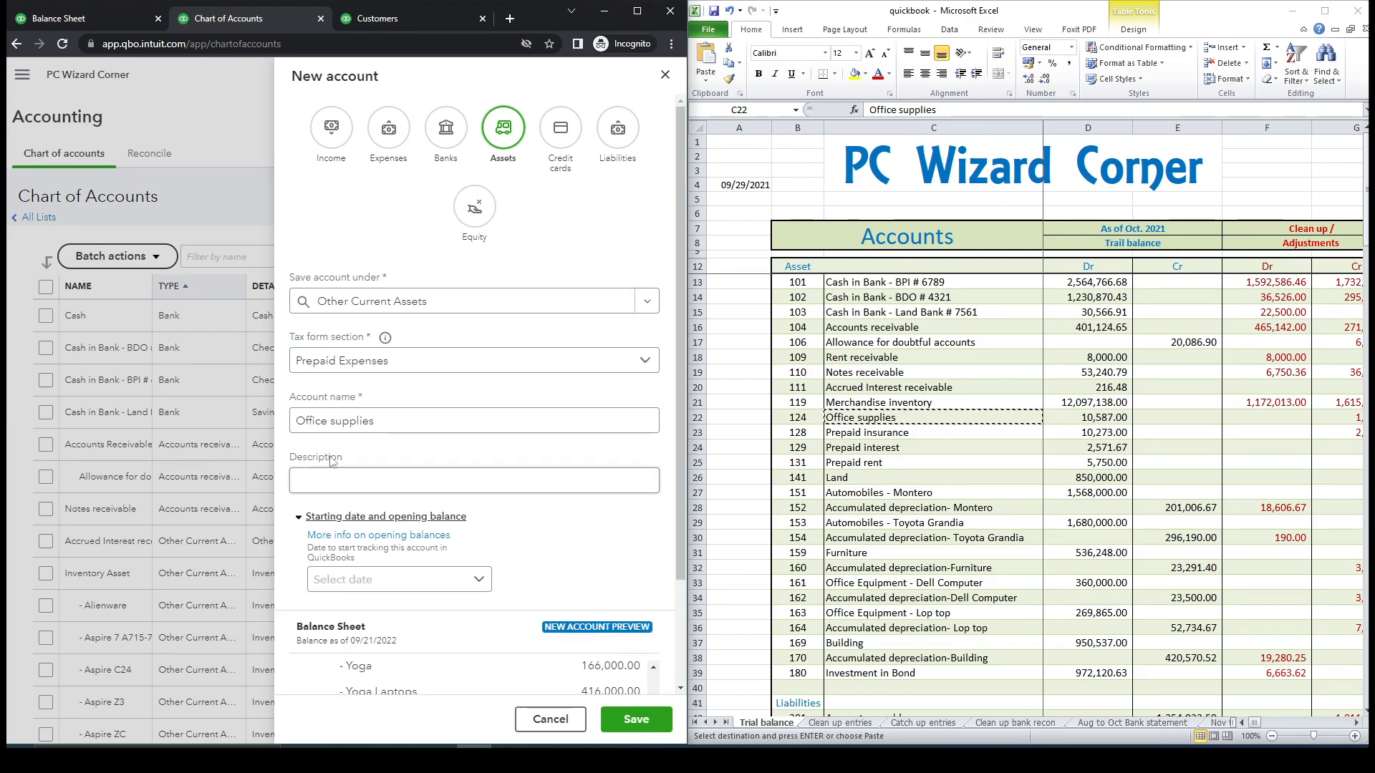
scroll(537, 480, down, 2)
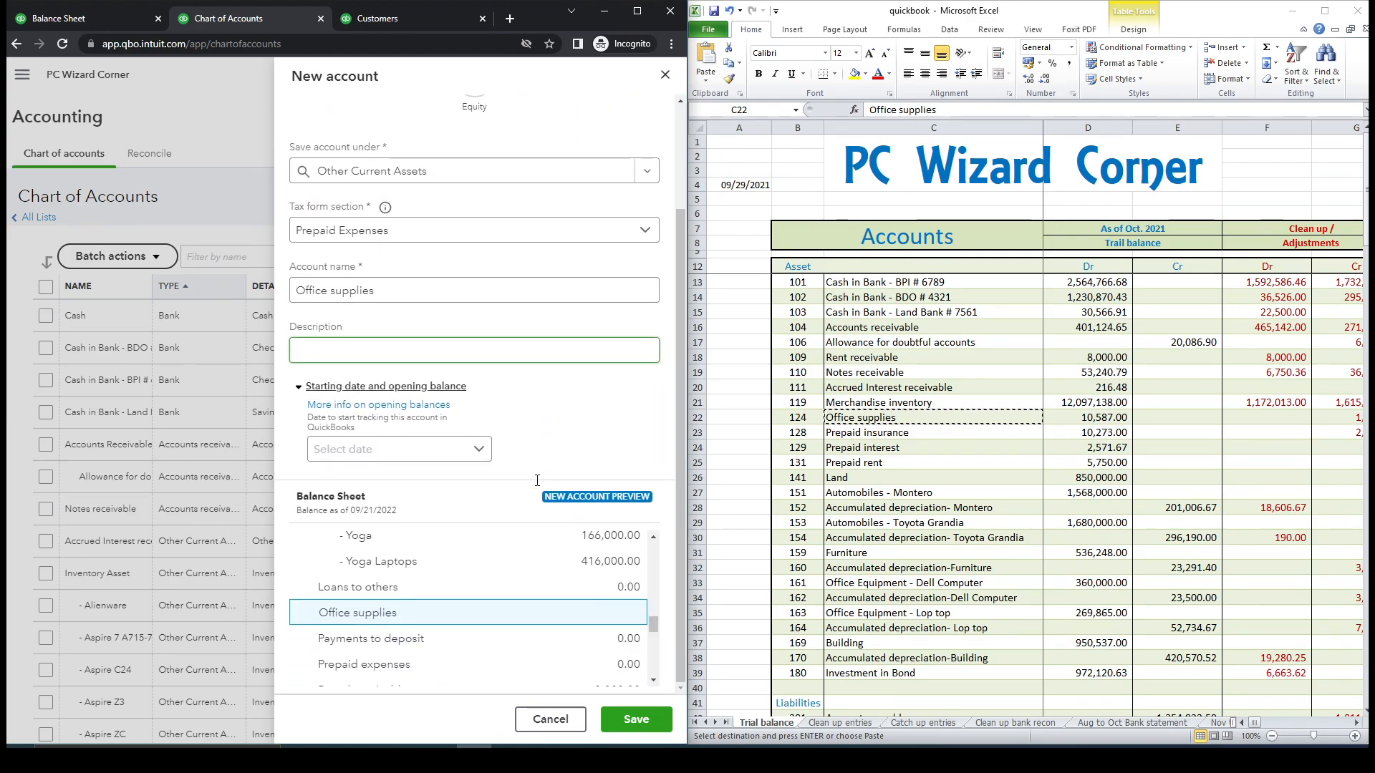
click(478, 451)
click(354, 558)
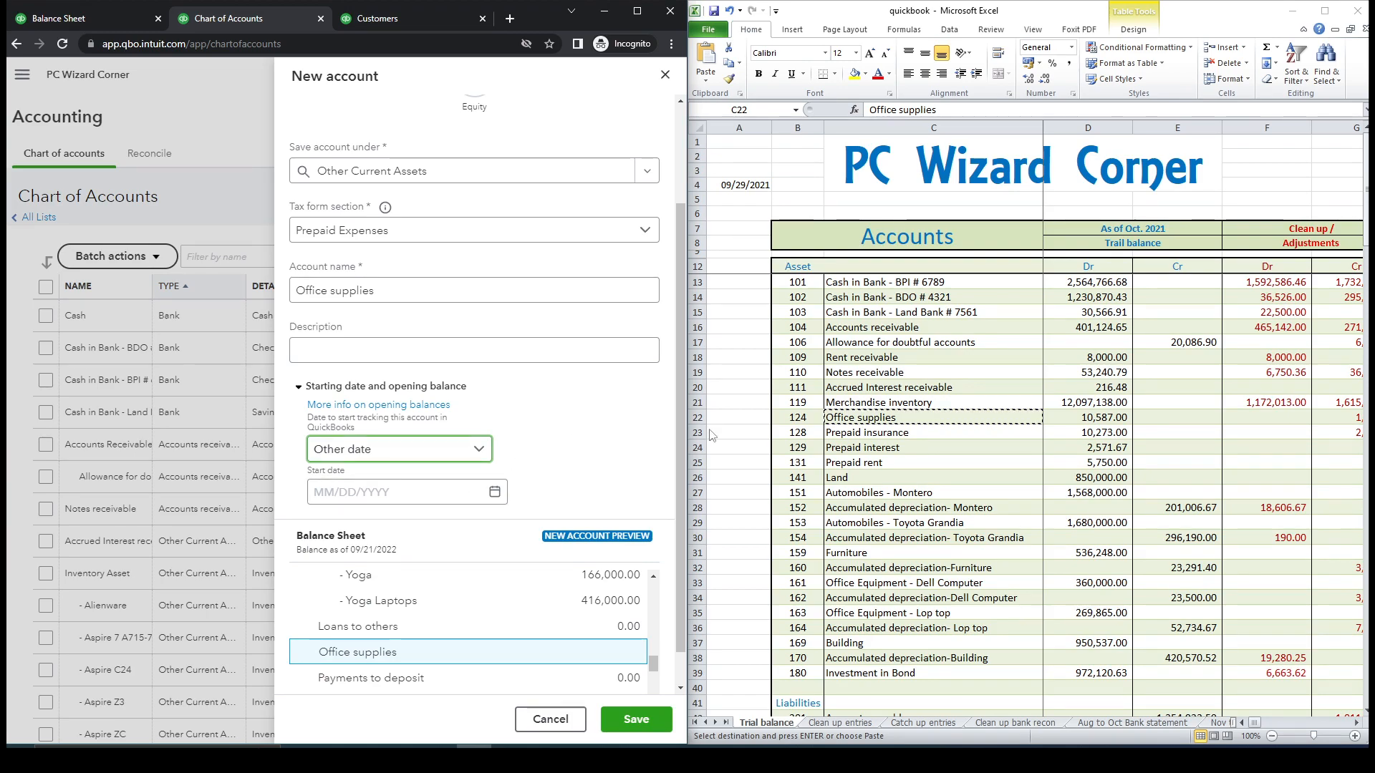
click(753, 188)
key(ctrl+c)
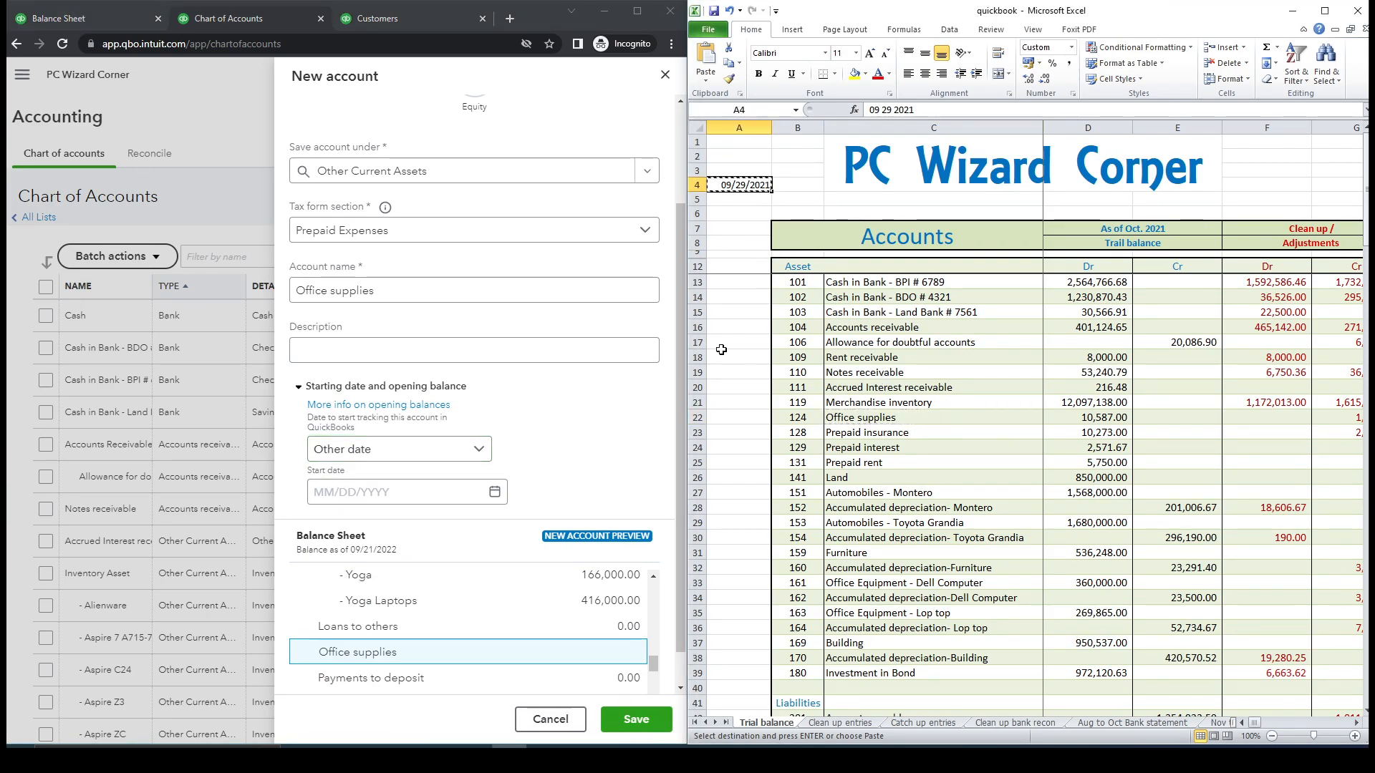
click(432, 493)
key(ctrl+v)
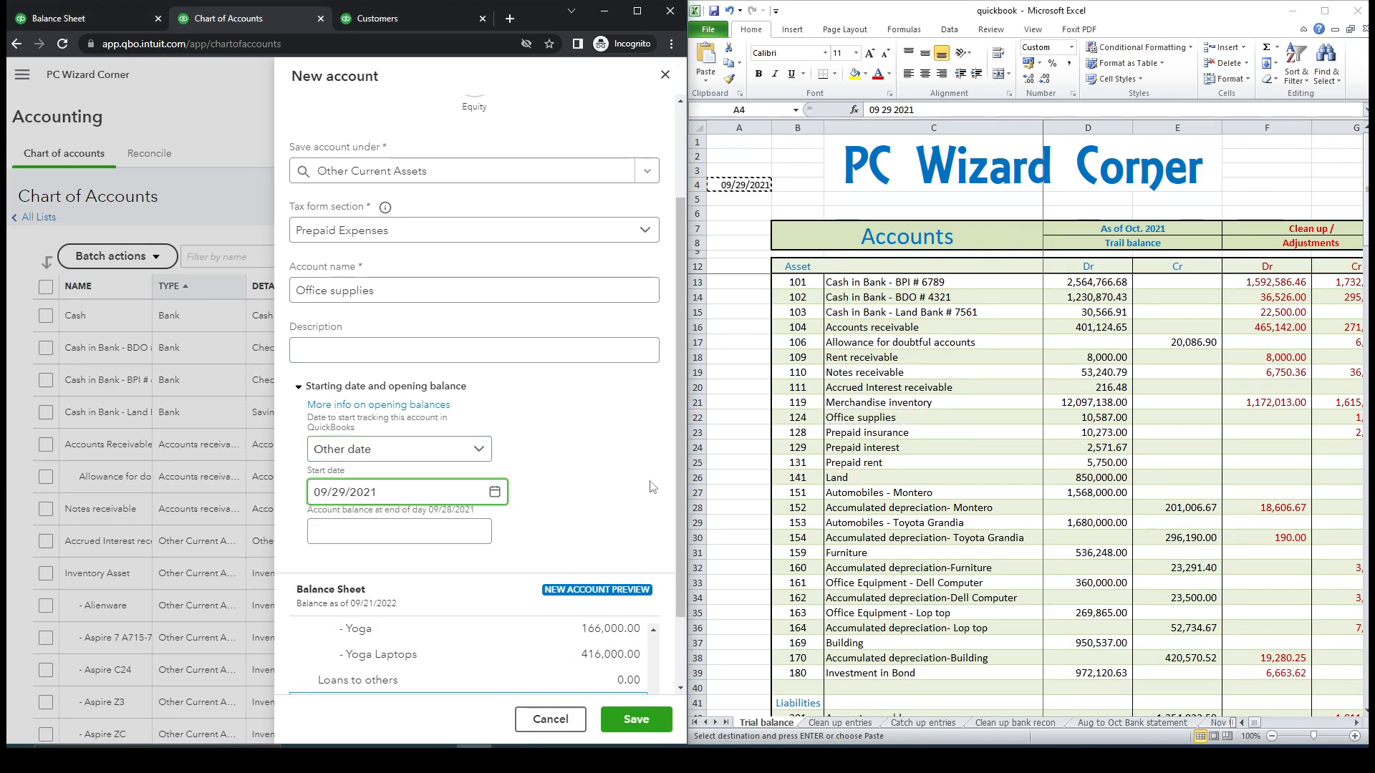
Set the Office supplies opening balance to 10,587.00, copied from the Trial balance sheet, and save the account.
click(1103, 417)
key(ctrl+c)
click(398, 532)
key(ctrl+v)
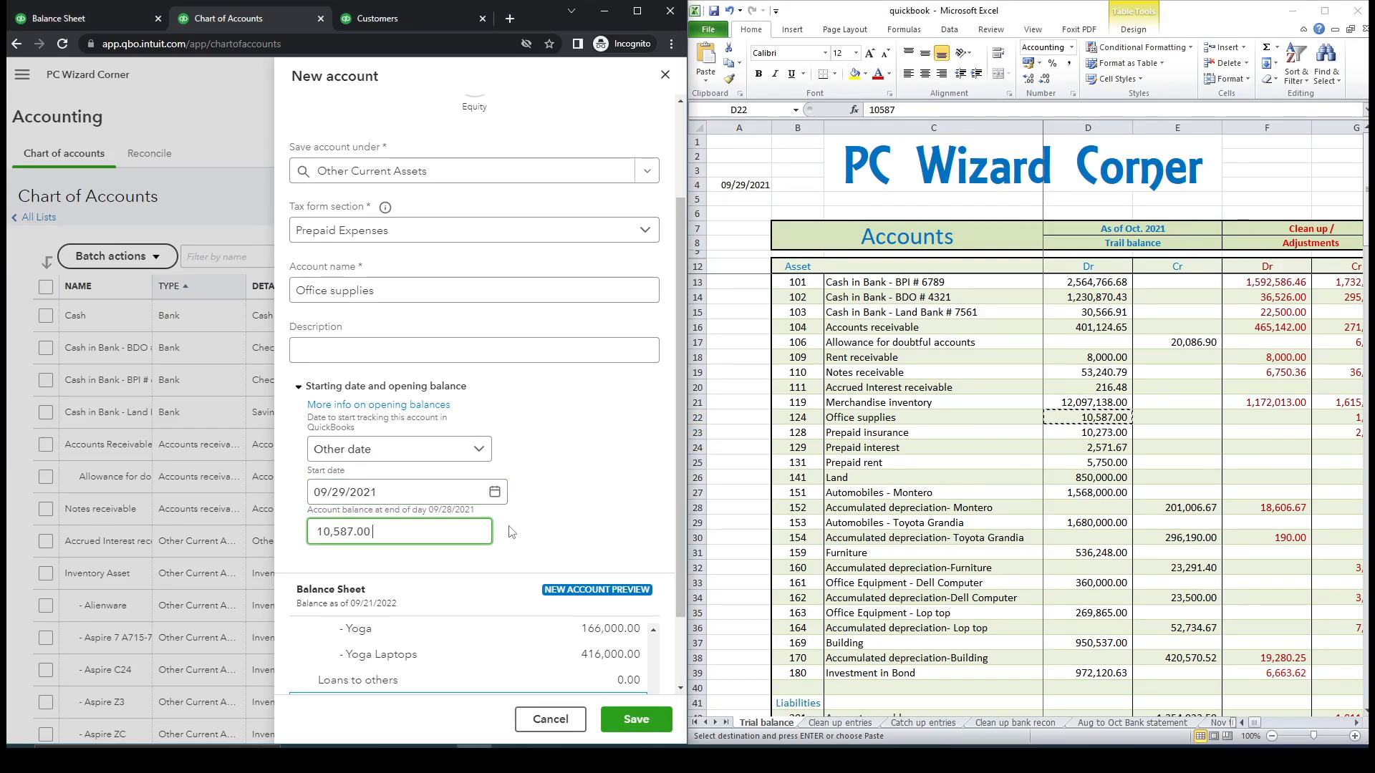
click(636, 715)
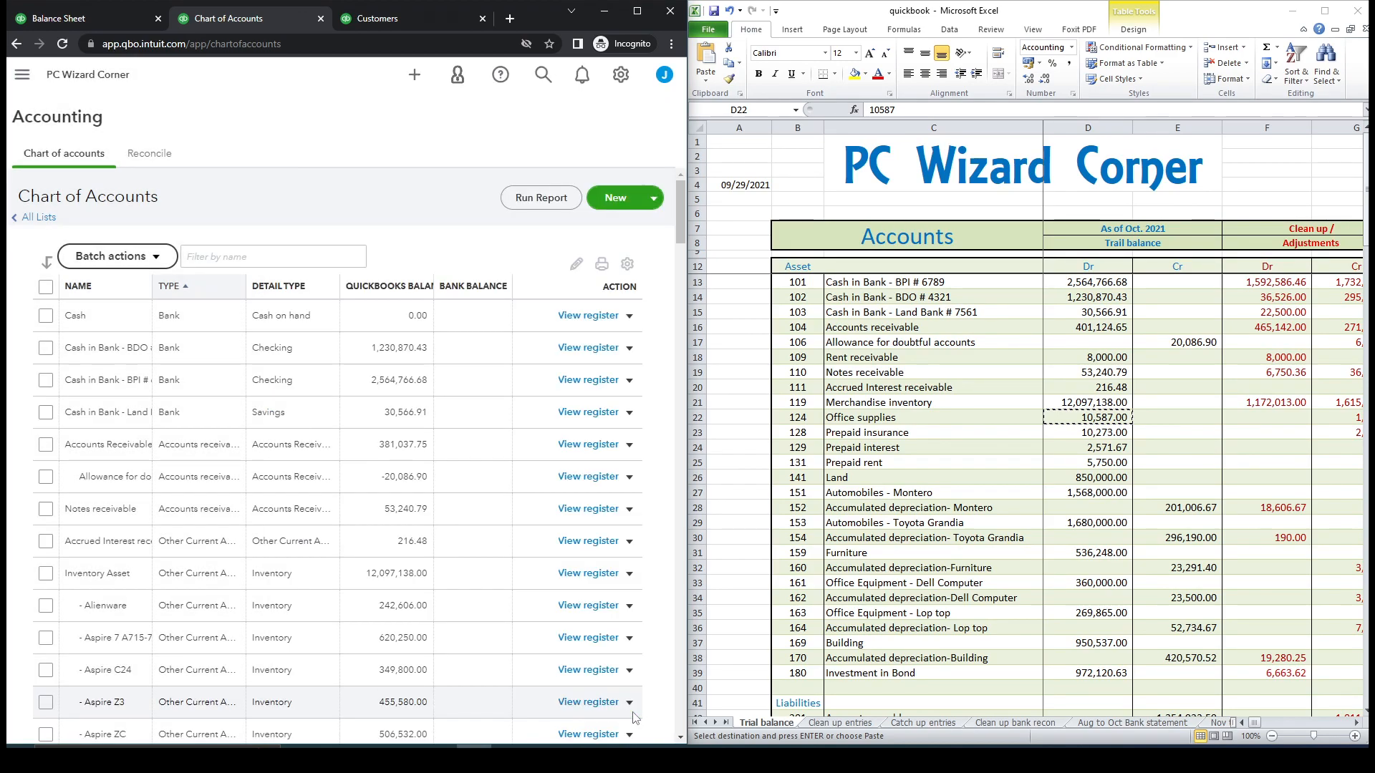
Filter the Chart of Accounts by "offi" and open the register of the Office supplies asset account.
click(215, 257)
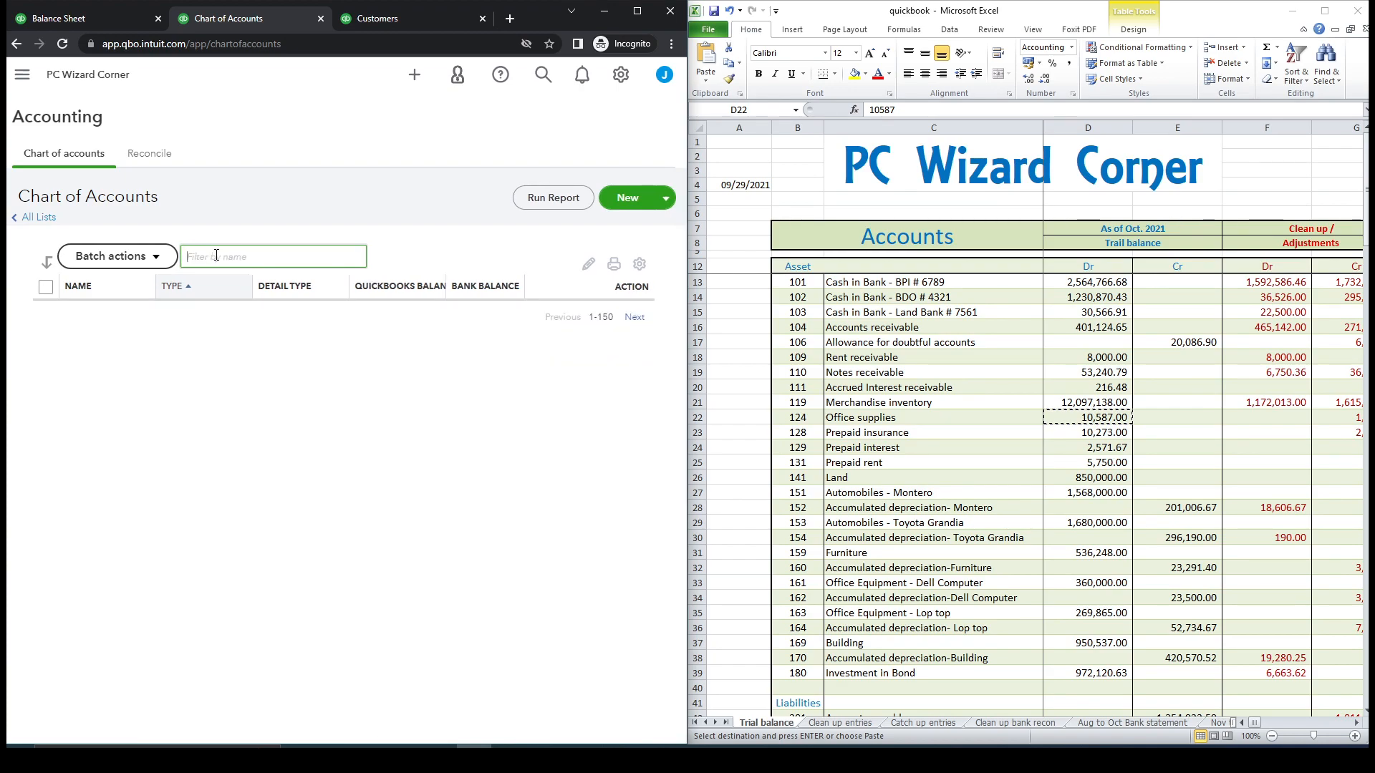
text(of)
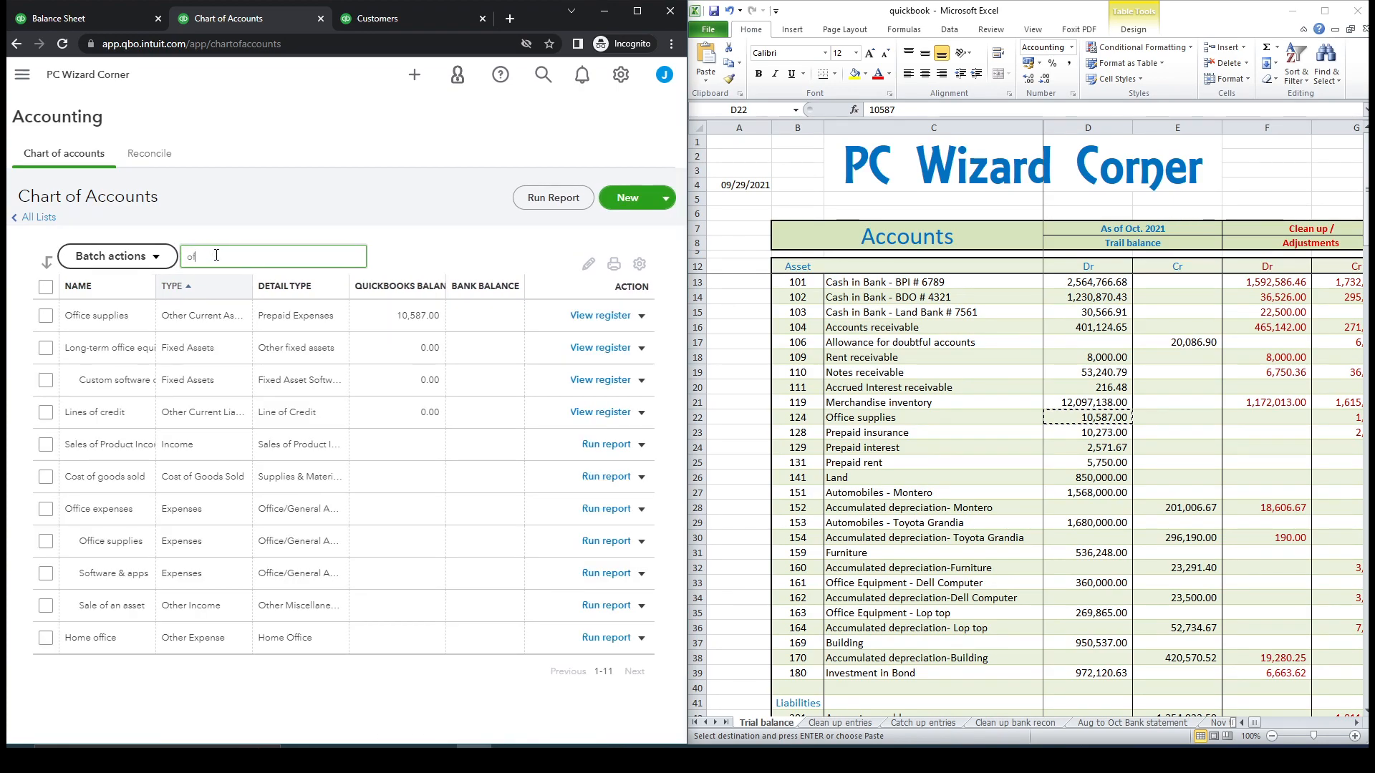
text(fi)
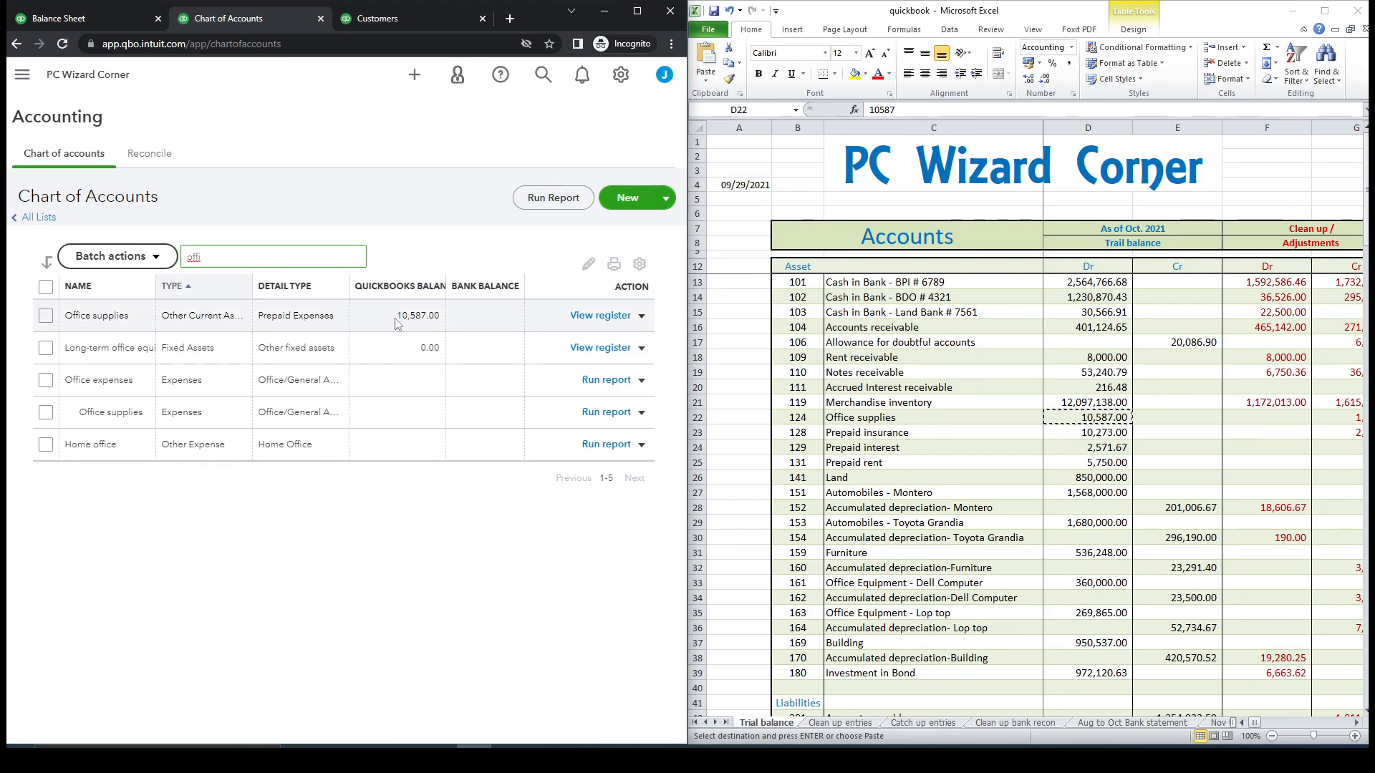
click(601, 316)
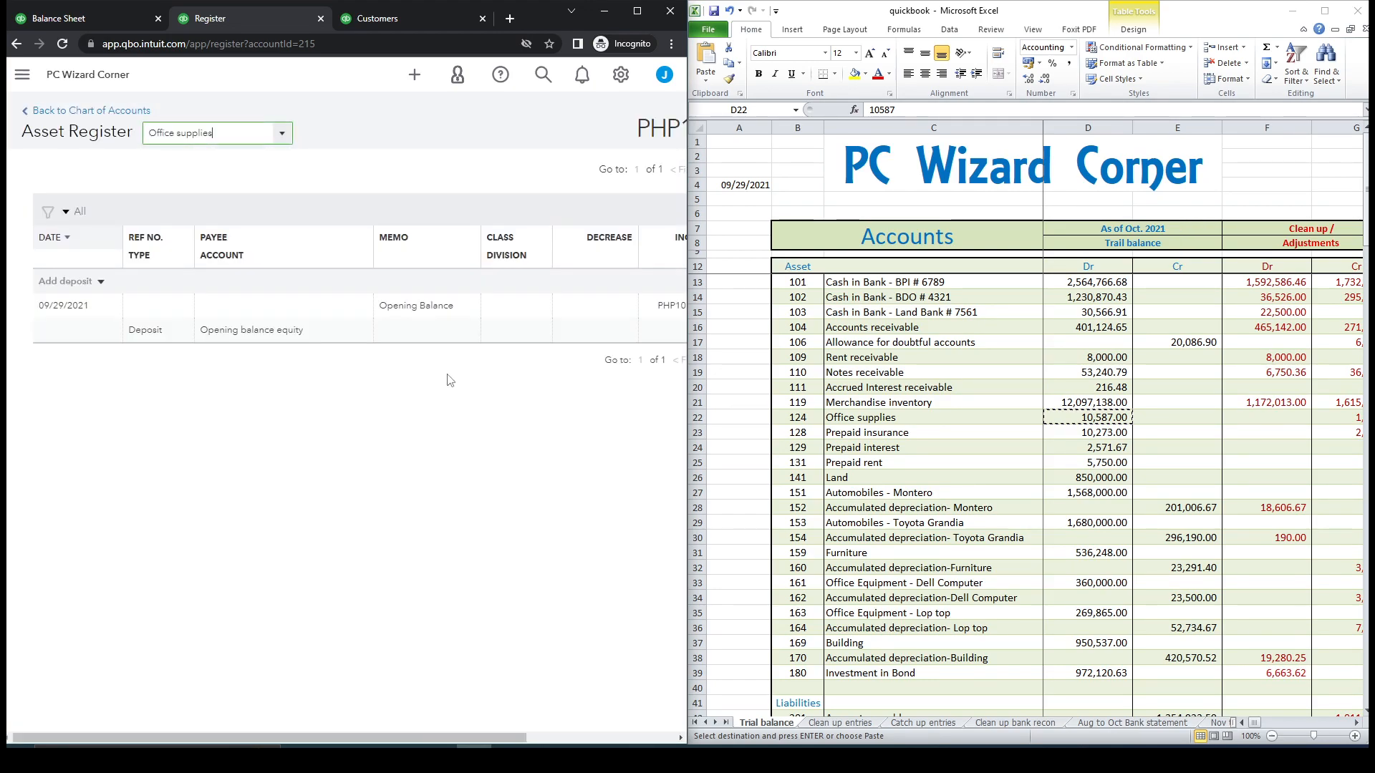
Reassign the Office supplies opening balance entry to the Owner's Capital account and save it, accepting the change to a reconciled transaction.
click(249, 344)
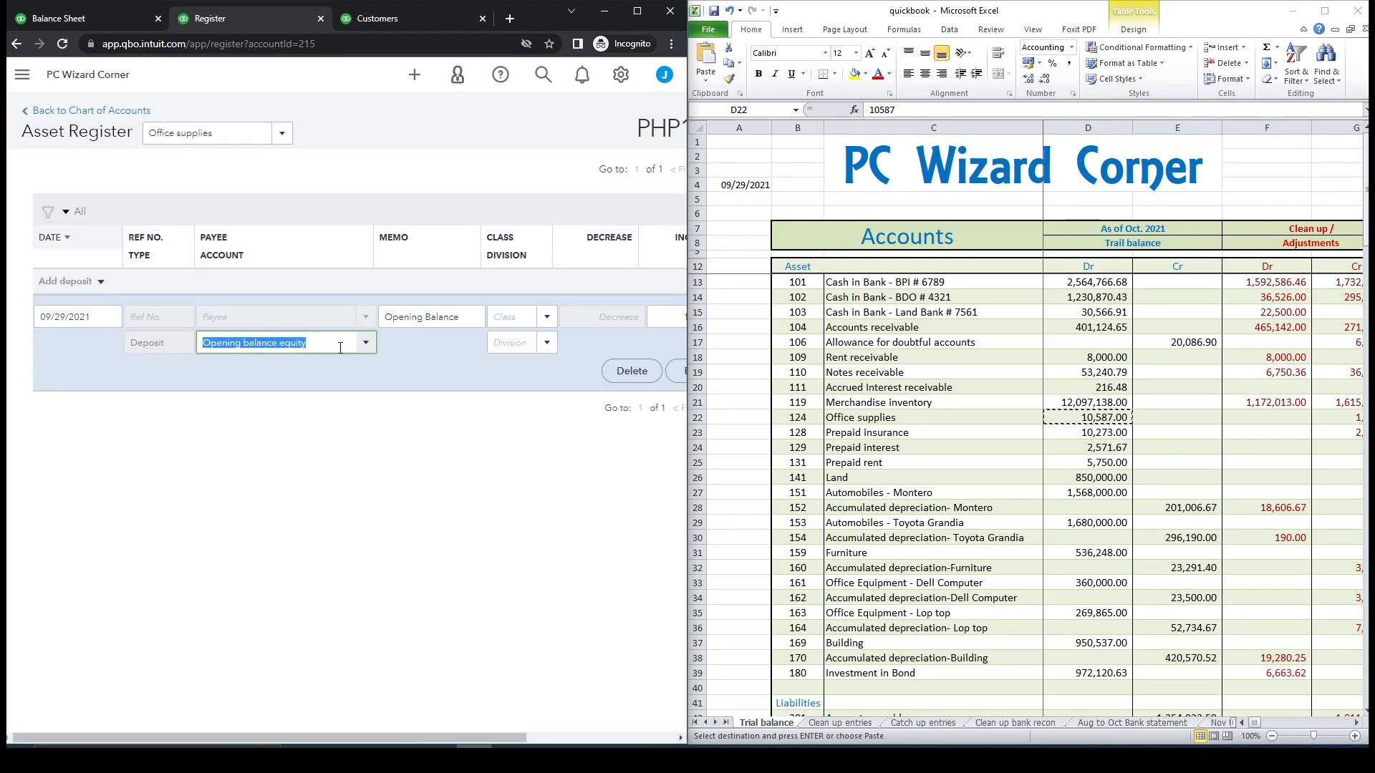
click(365, 351)
click(316, 455)
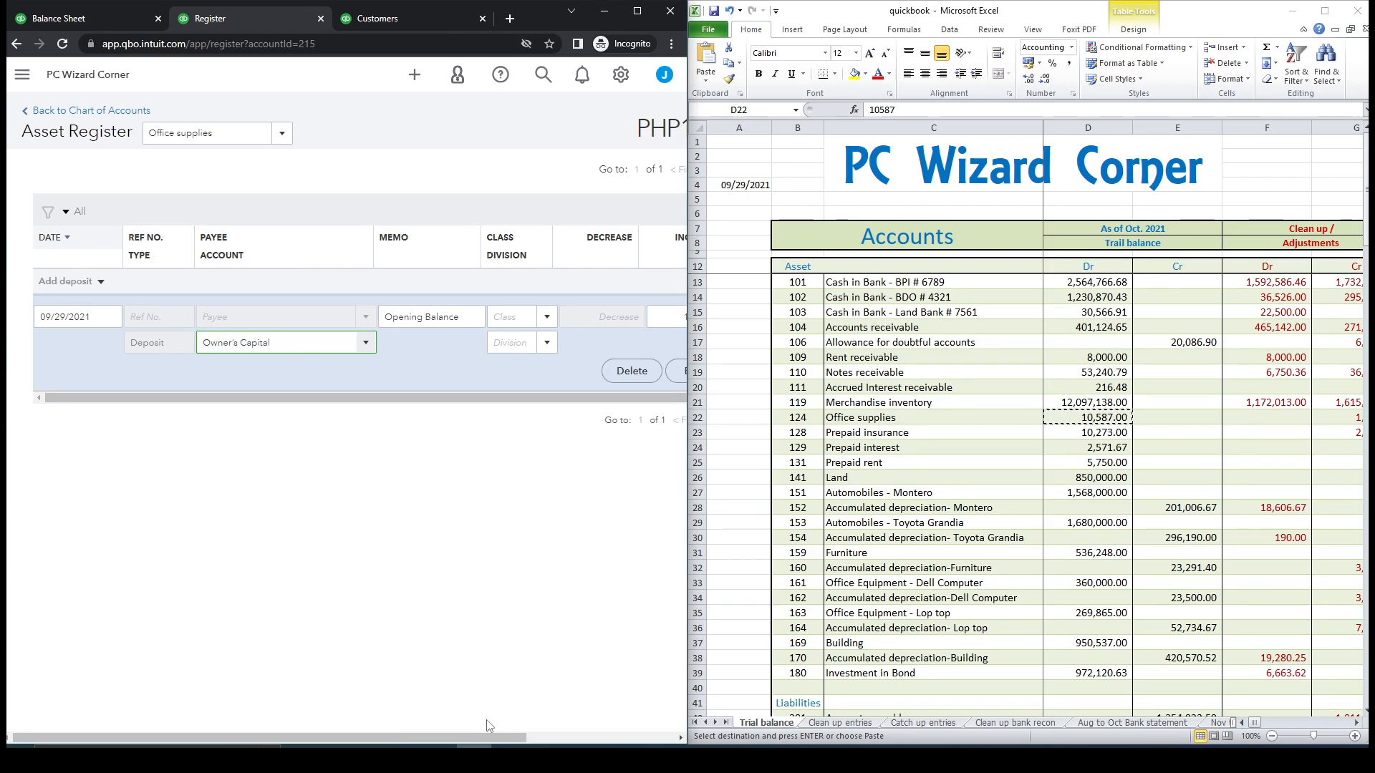
drag(484, 741, 616, 742)
click(637, 373)
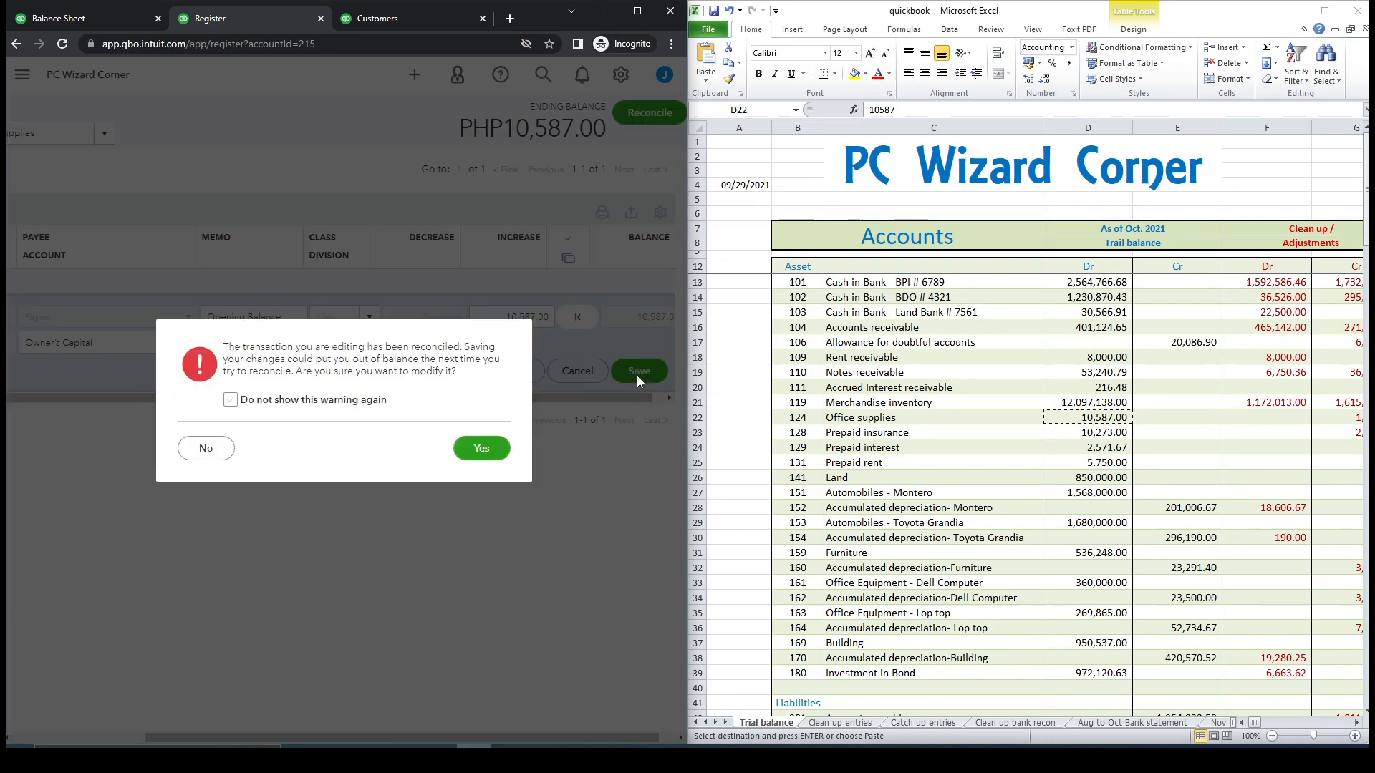
click(477, 454)
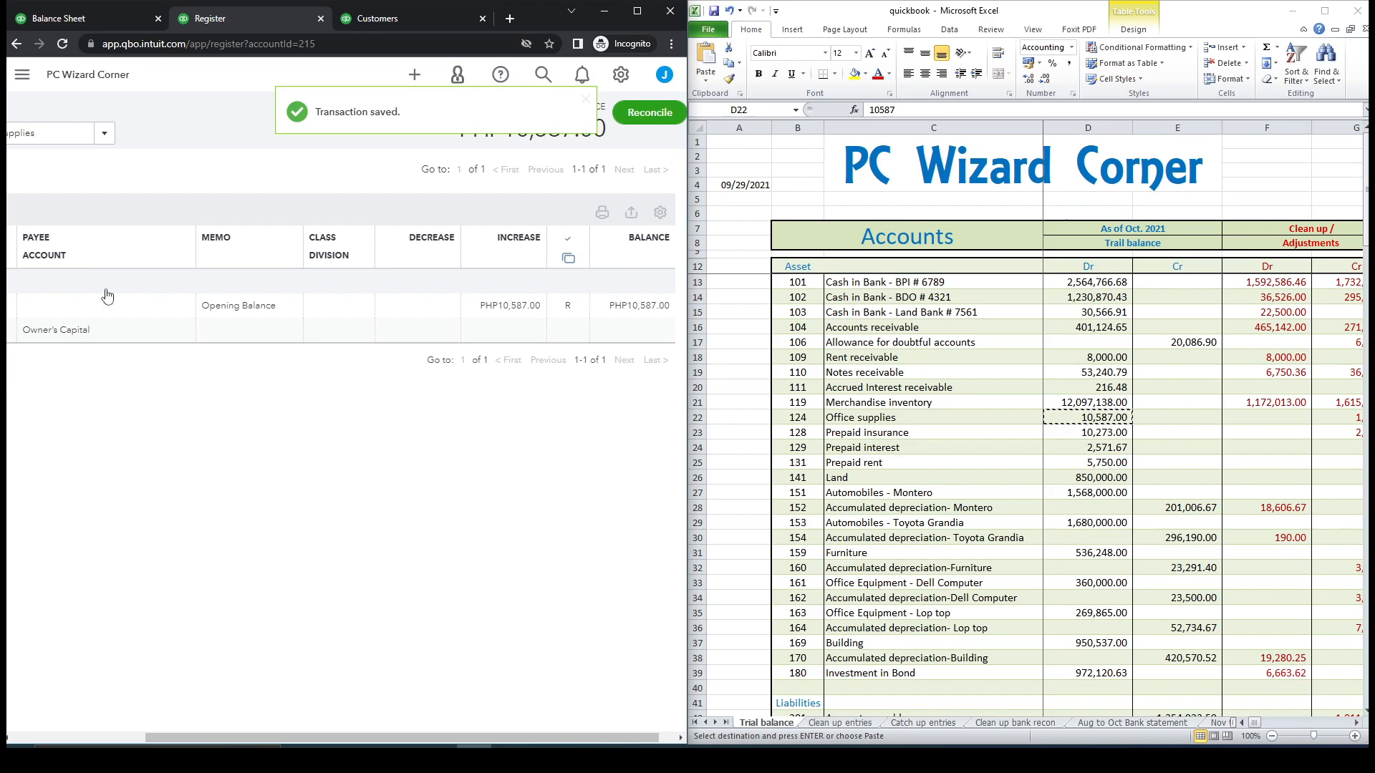
drag(466, 739, 230, 688)
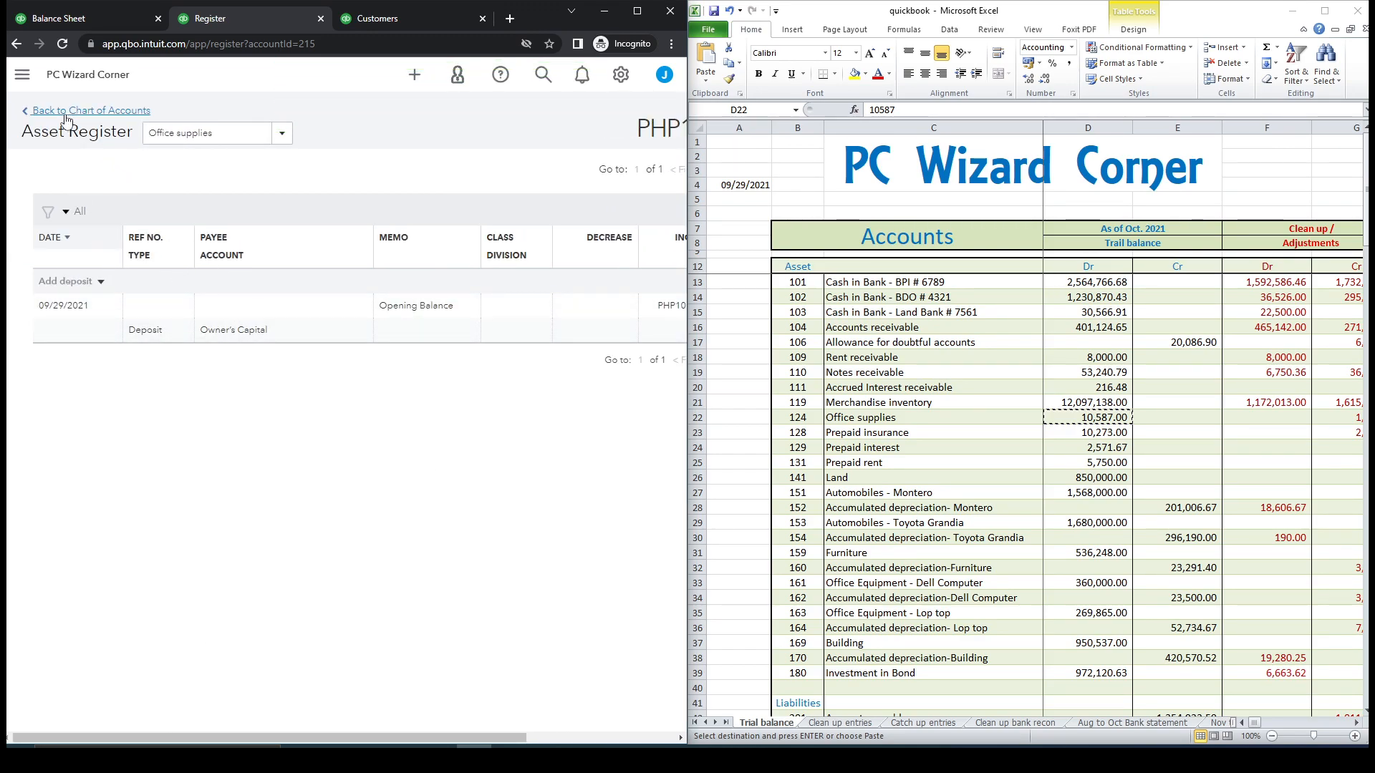
Return to the Chart of Accounts and clear the "offi" name filter to list all accounts.
click(91, 110)
click(247, 264)
text(offi)
drag(232, 258, 176, 264)
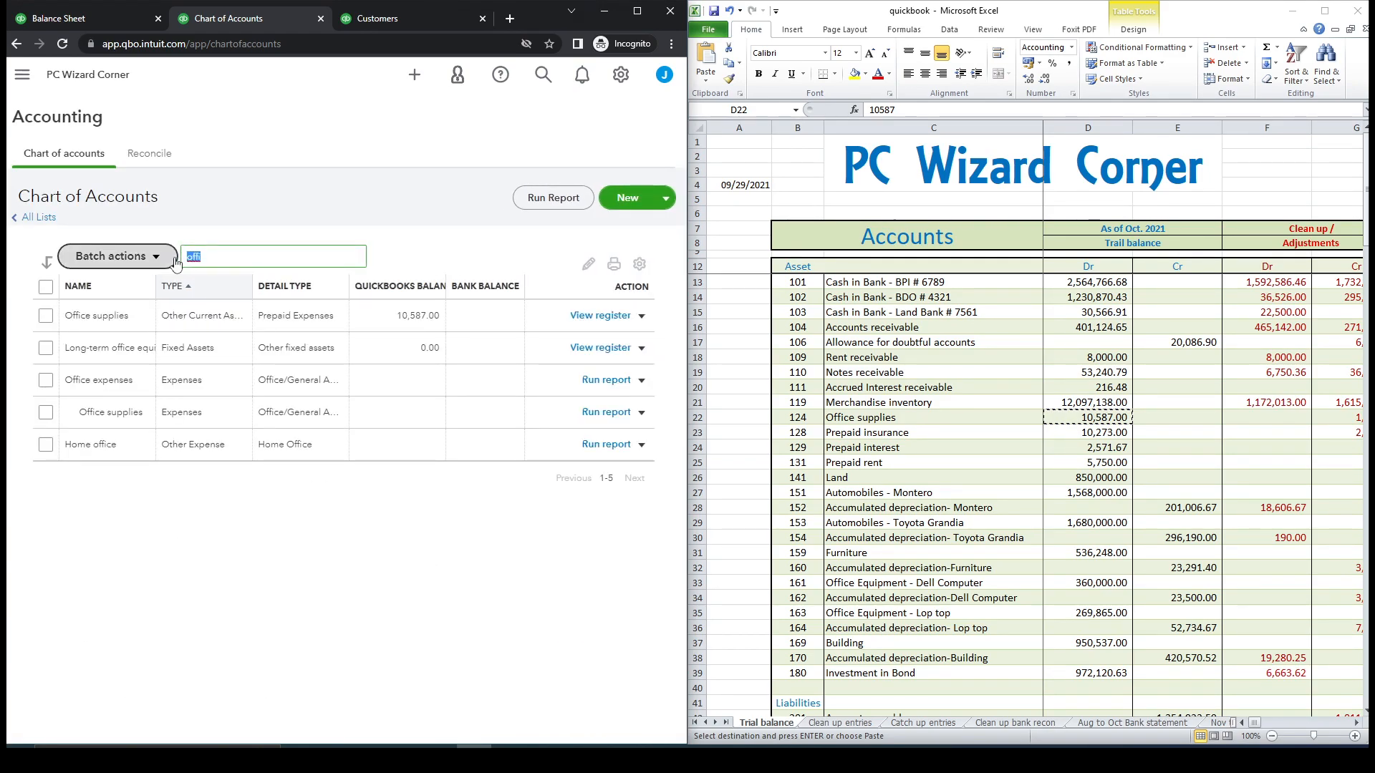
key(BackSpace)
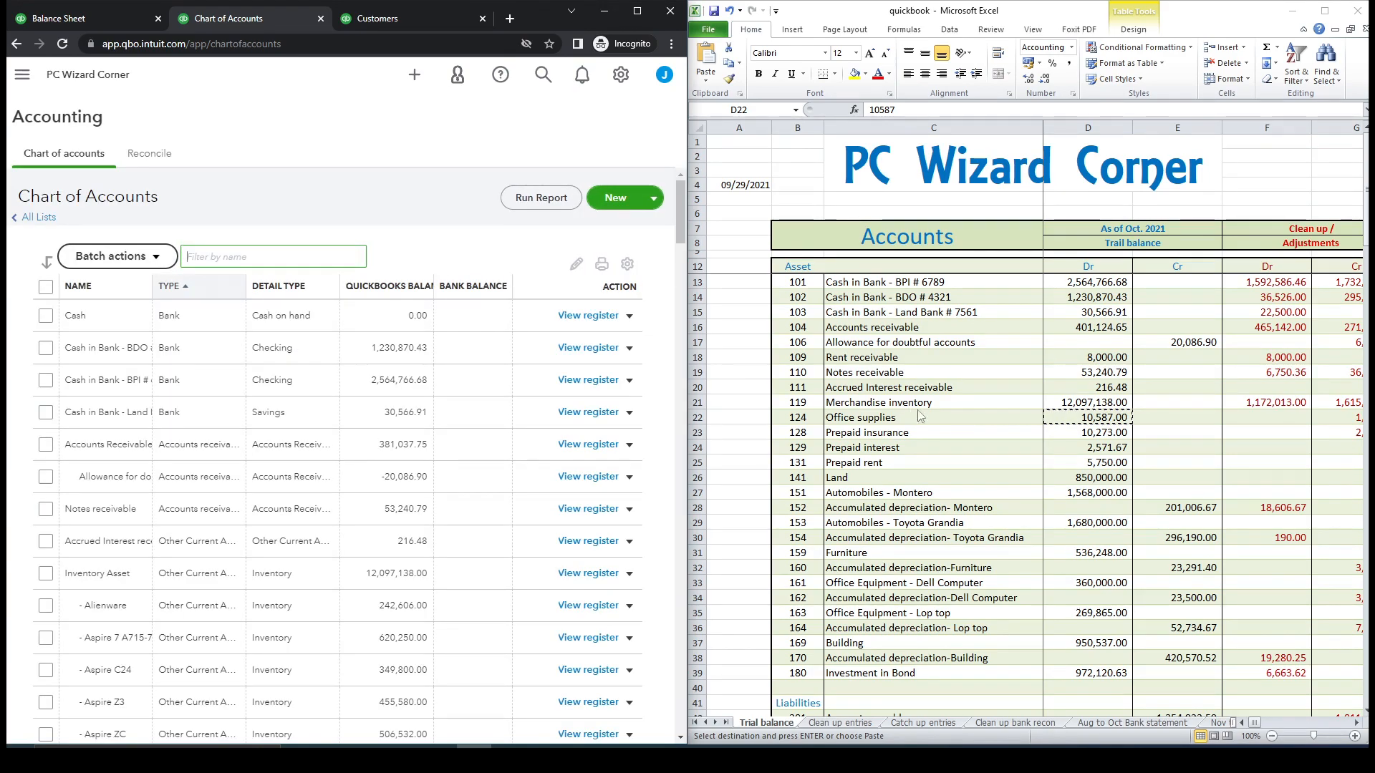
Copy the Prepaid insurance name from the Trial balance sheet and check the Chart of Accounts for existing accounts matching "prep".
click(966, 416)
click(888, 433)
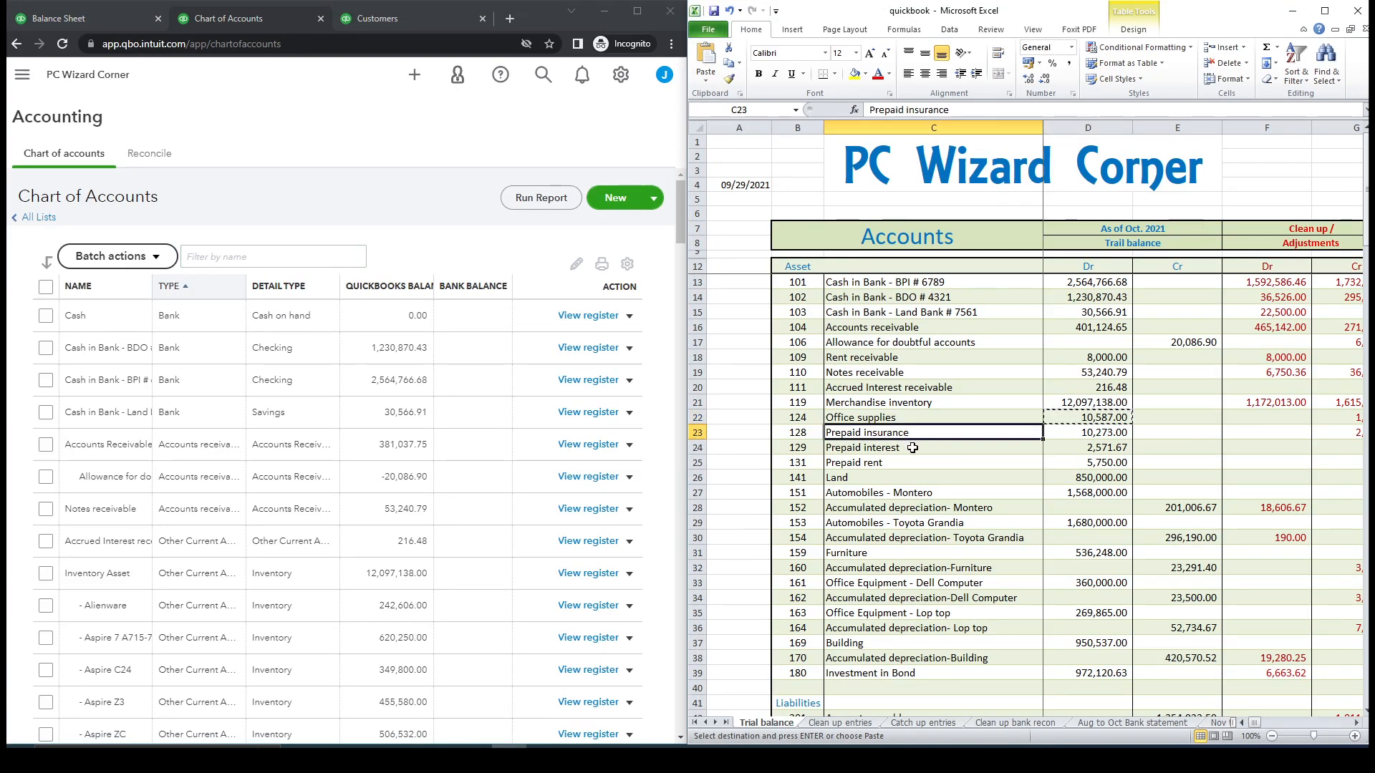
key(ctrl+c)
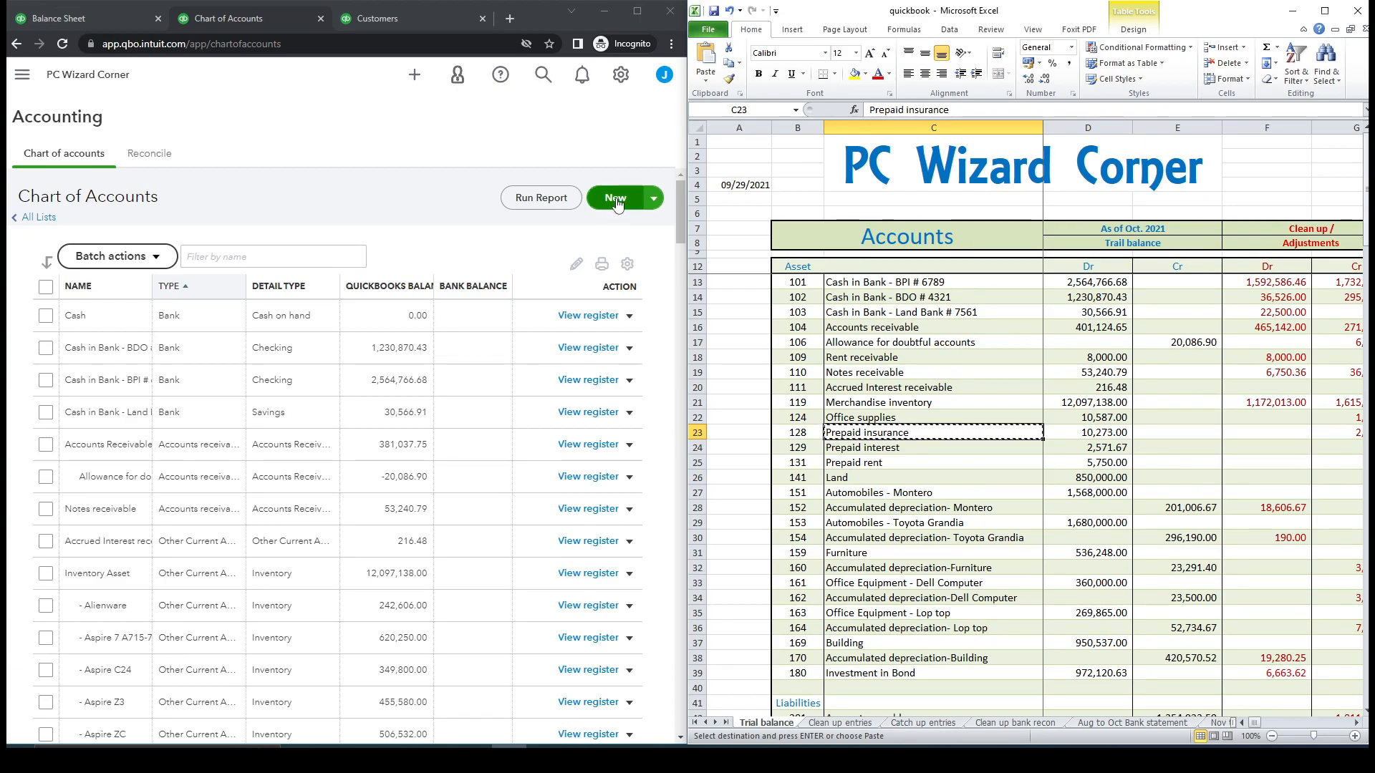
click(255, 257)
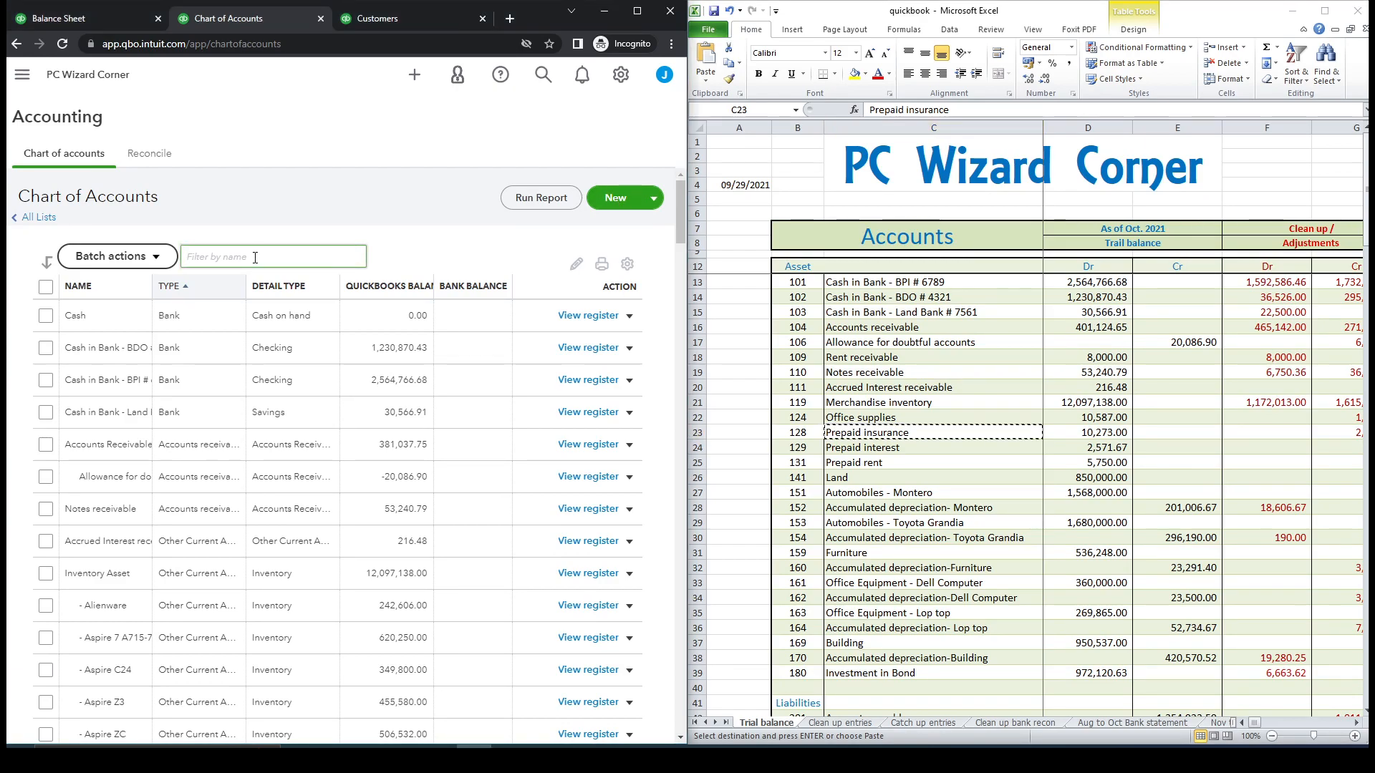
text(prep)
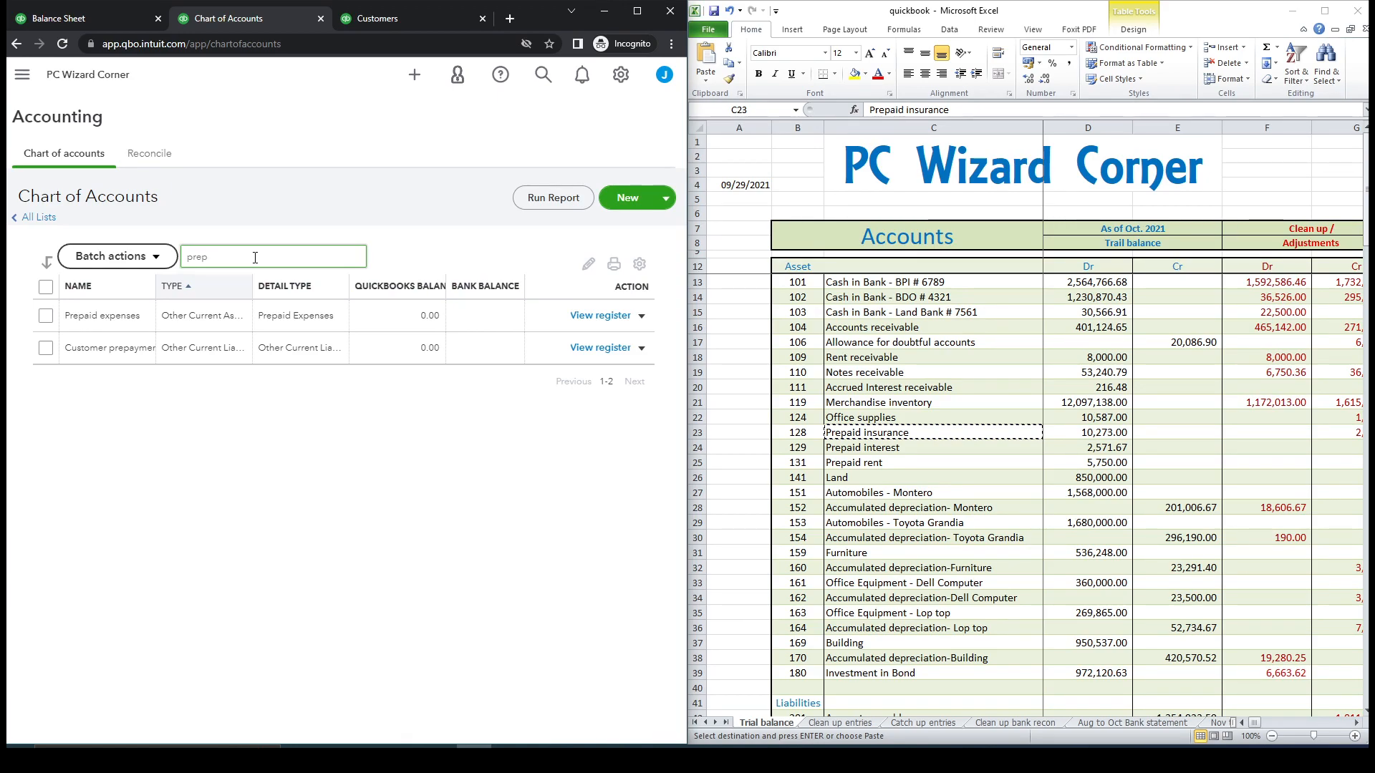
key(BackSpace)
key(BackSpace)
key(BackSpace)
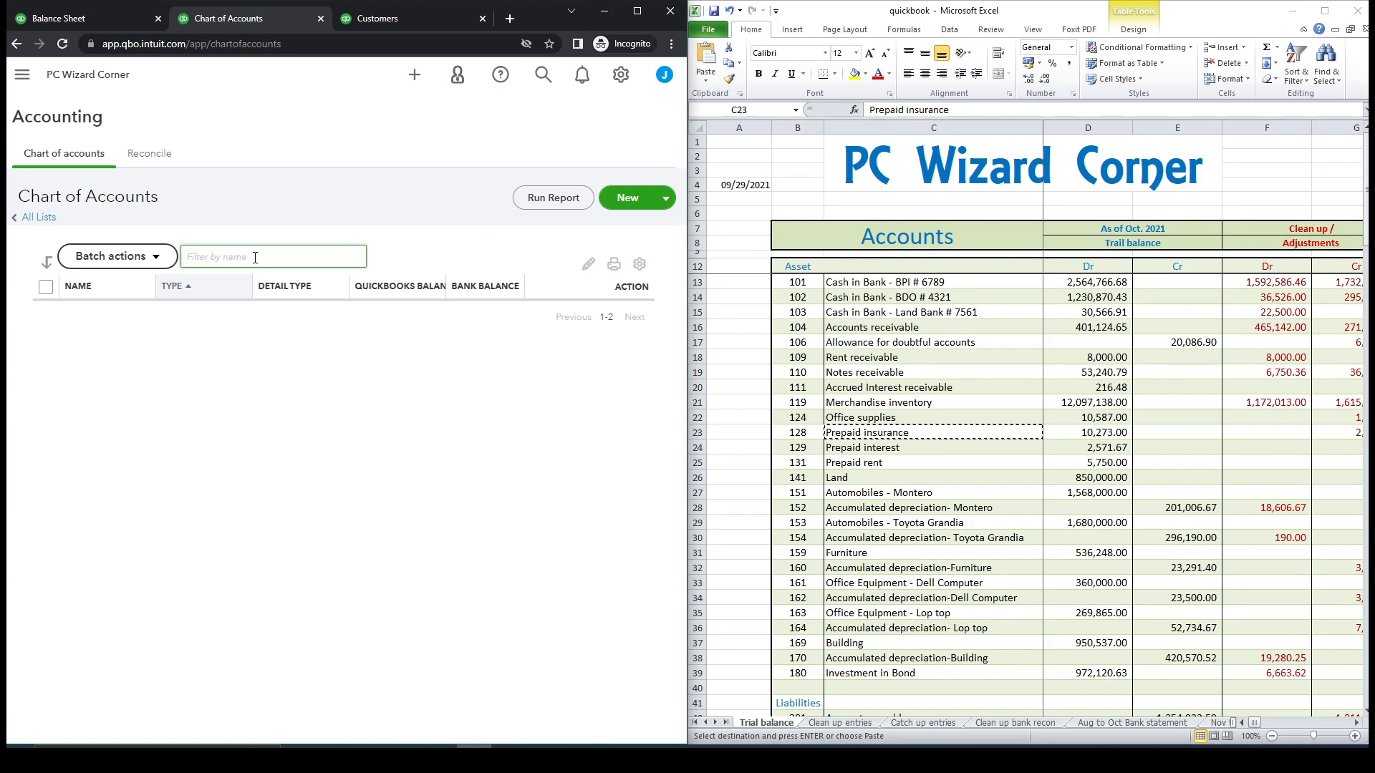
Start a new asset account named Prepaid insurance, saved under Other Current Assets with Prepaid Expenses as its tax form section.
click(622, 203)
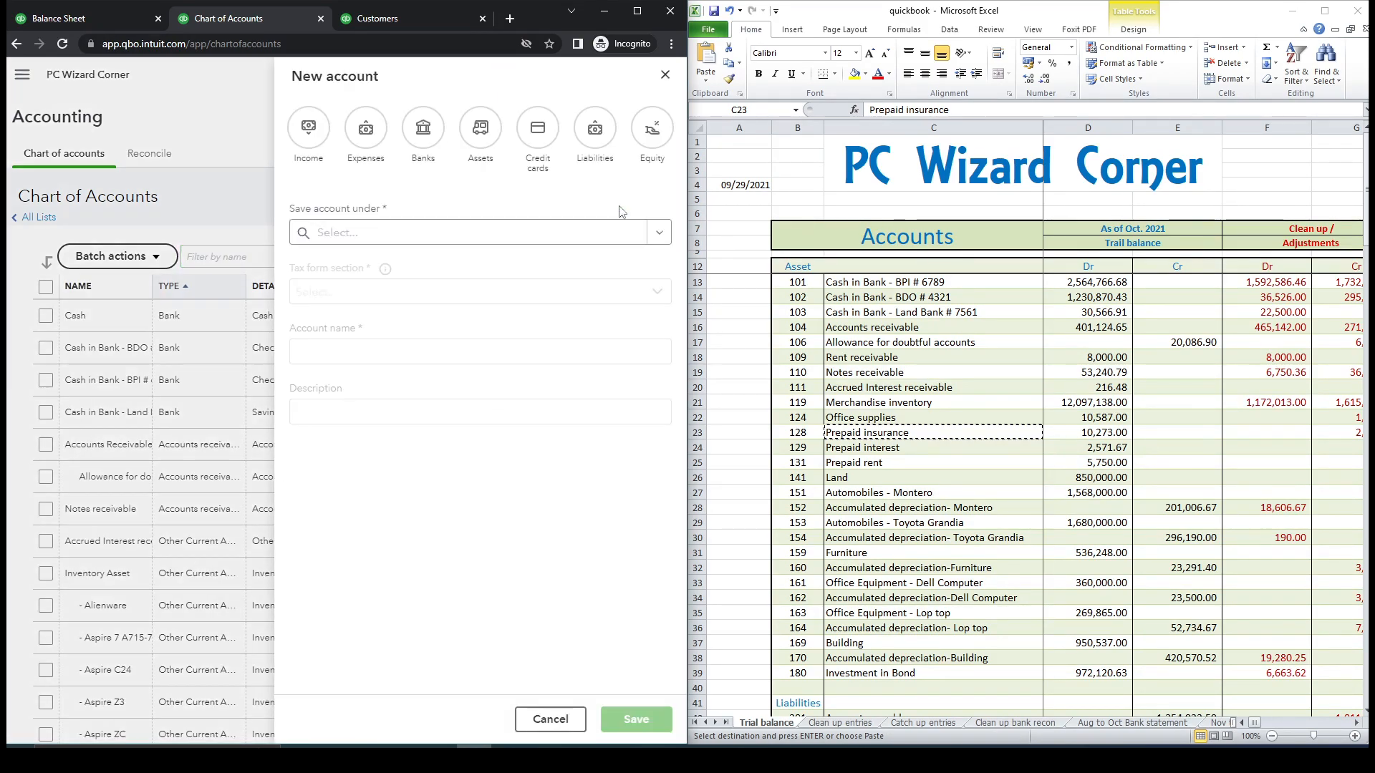
click(479, 127)
click(659, 236)
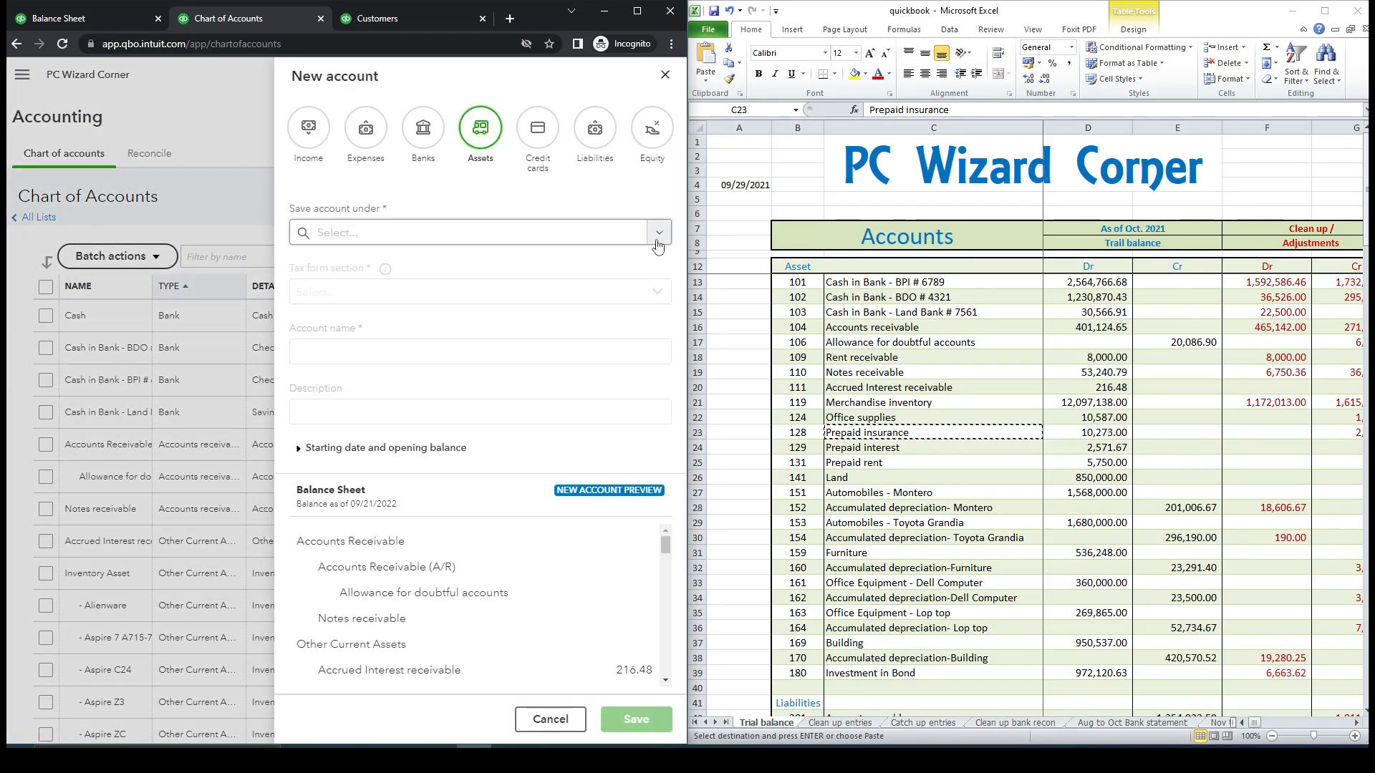
click(480, 368)
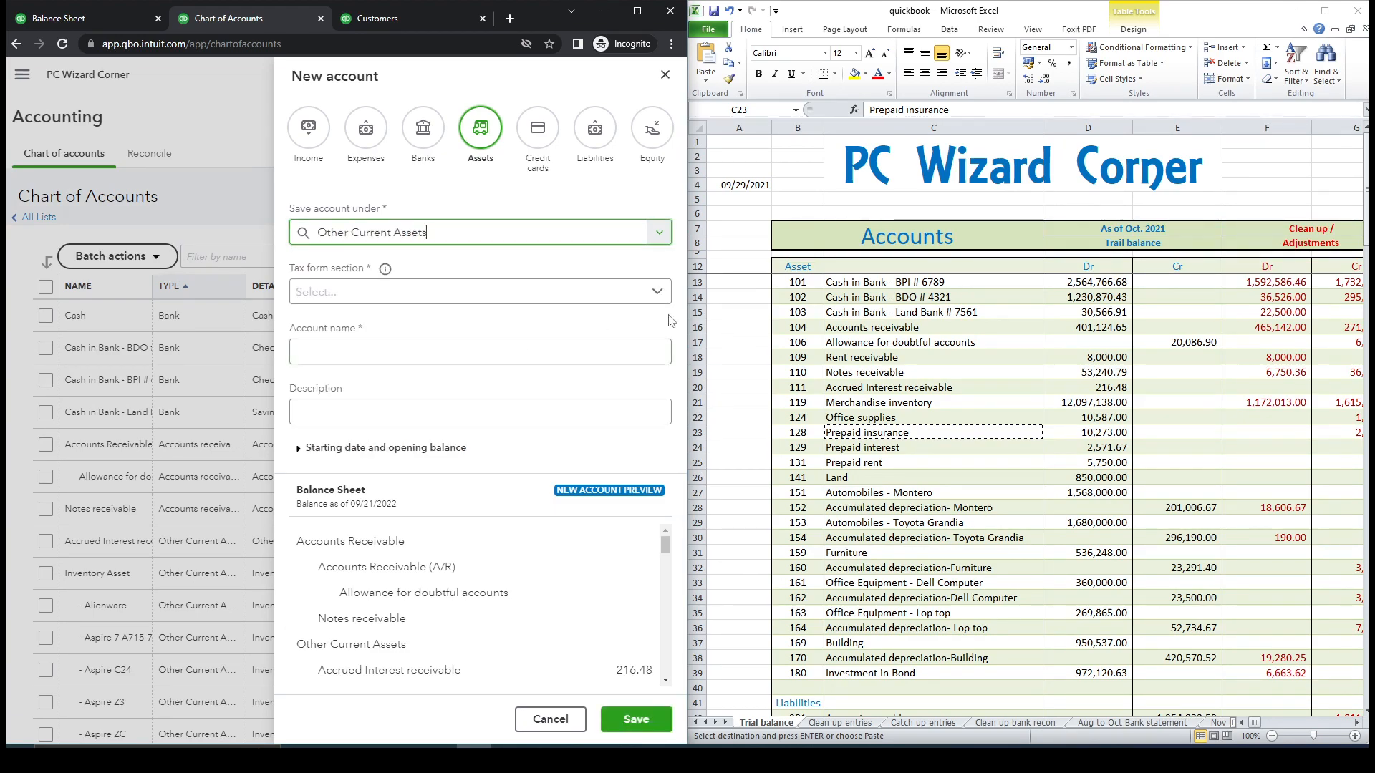
click(661, 296)
drag(667, 346, 659, 462)
click(489, 448)
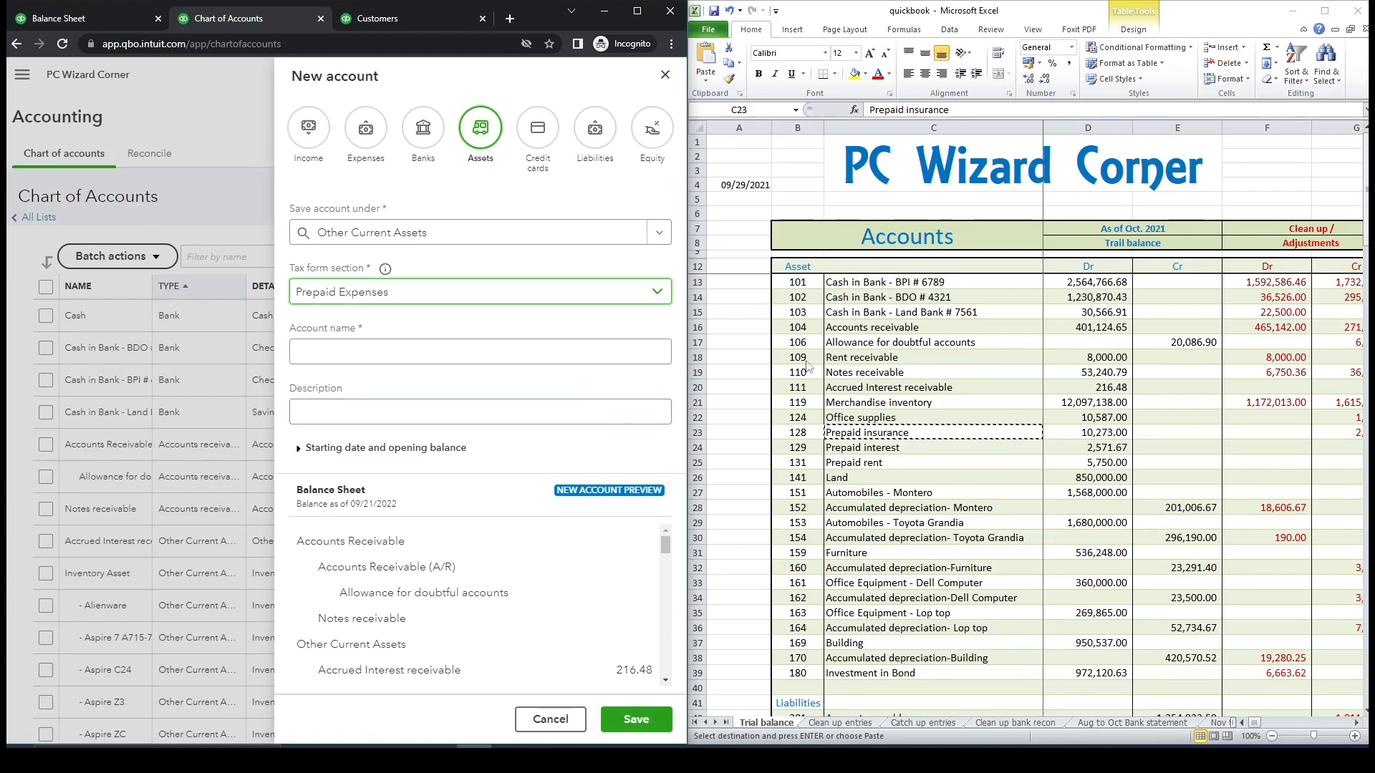
click(436, 351)
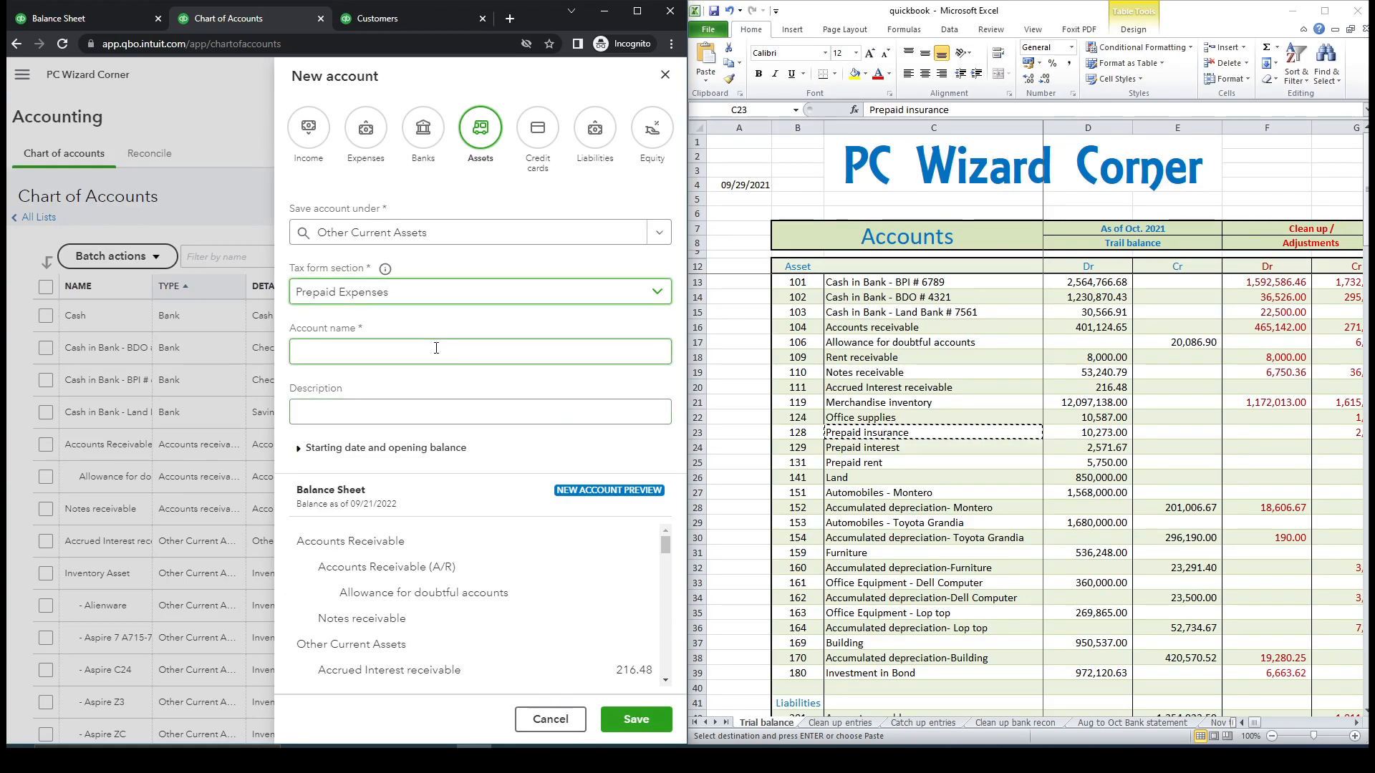
text(Prepaid insurance)
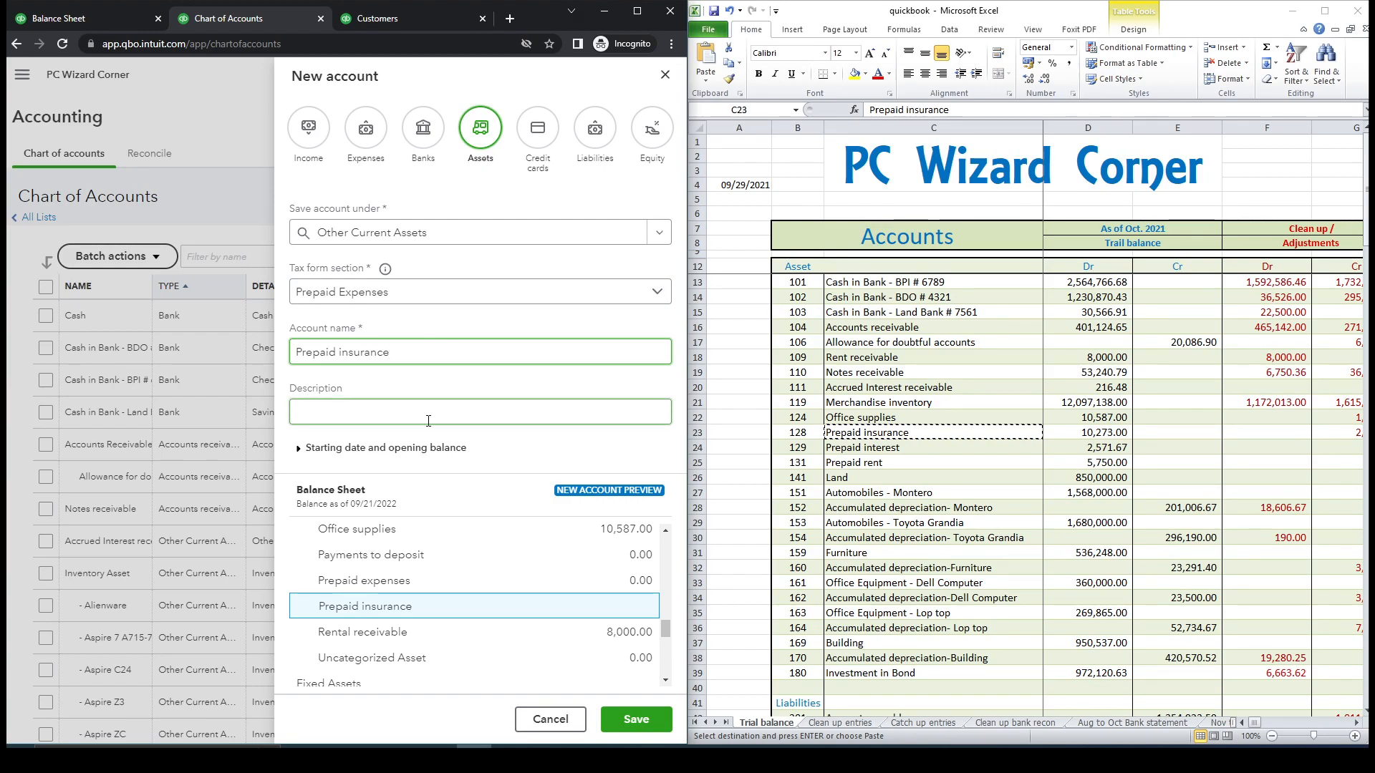
Set the Prepaid insurance account's starting date to Other date, 09/29/2021, copied from the Trial balance sheet.
click(337, 448)
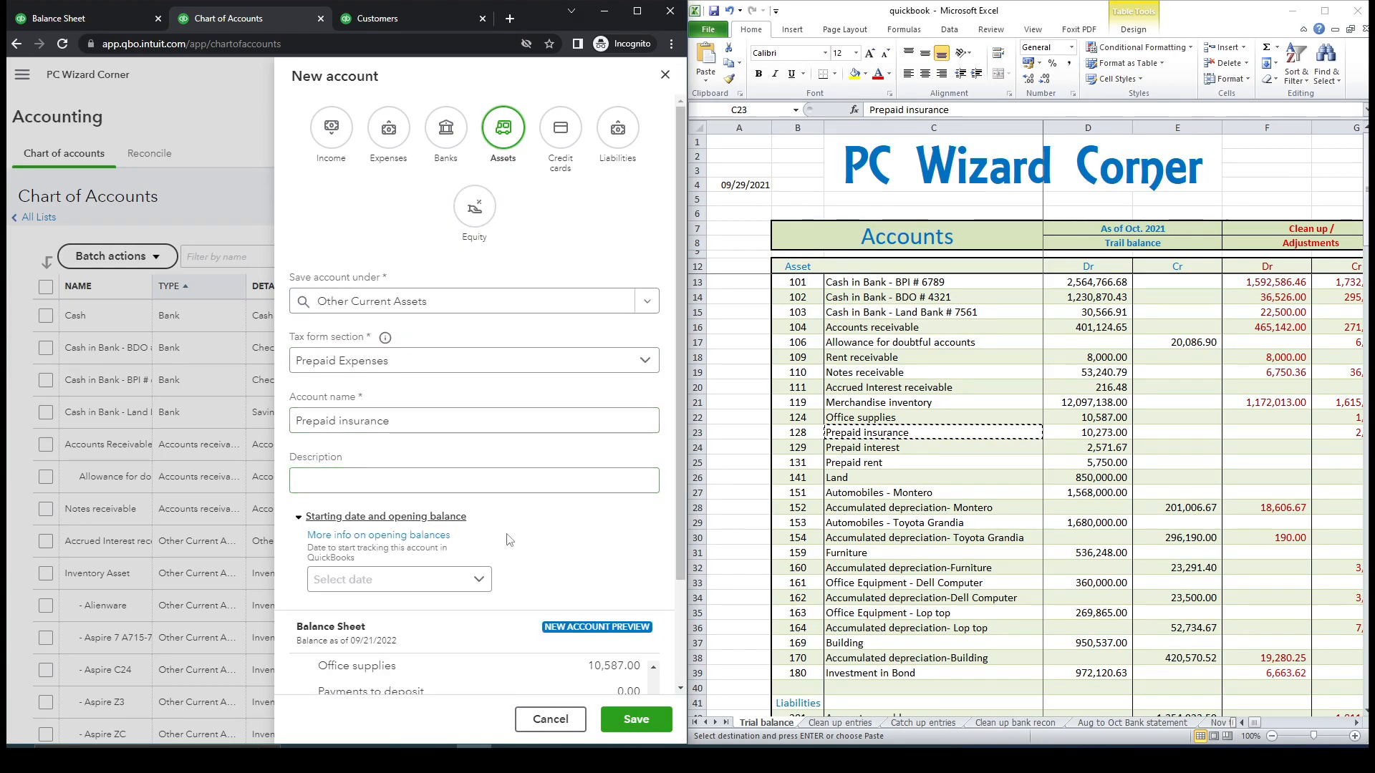
scroll(509, 539, down, 2)
click(444, 450)
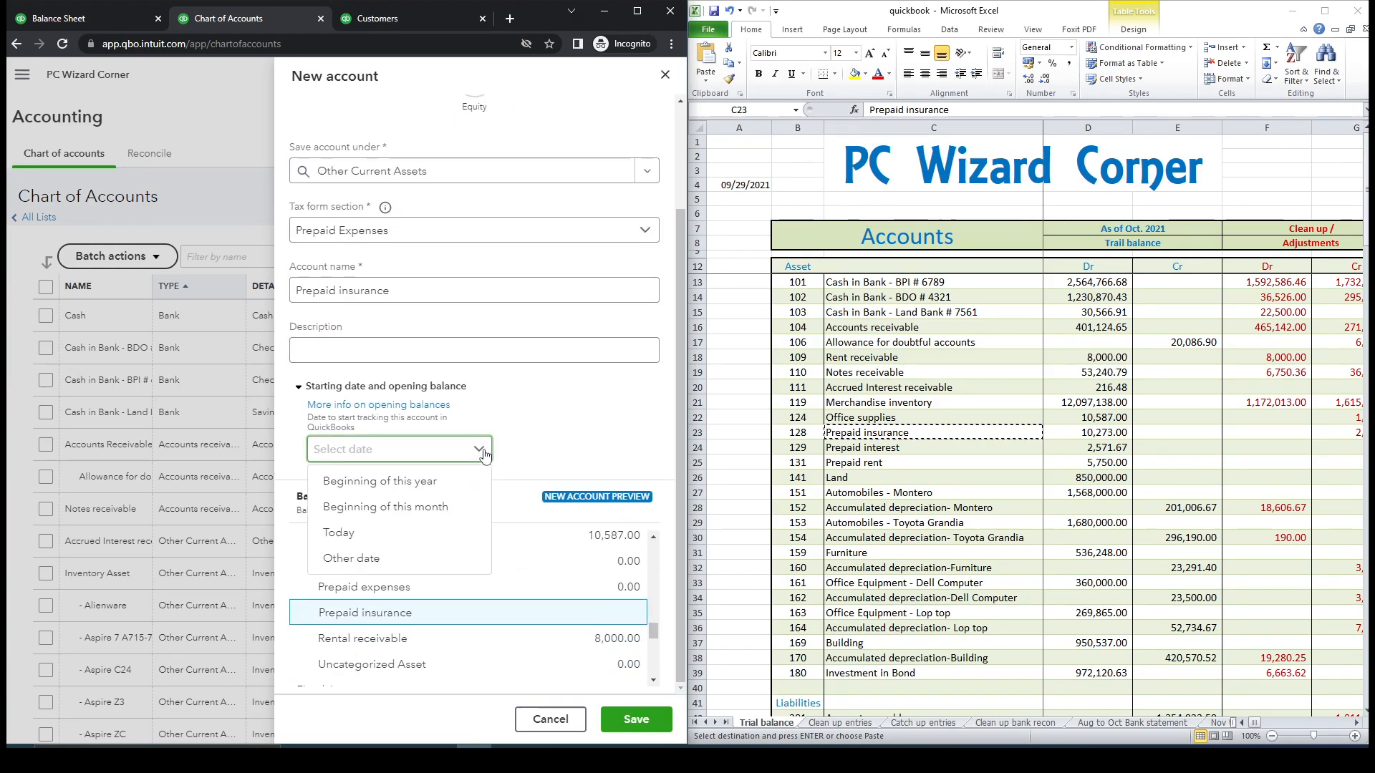
click(413, 558)
click(980, 360)
click(744, 185)
key(ctrl+c)
click(402, 491)
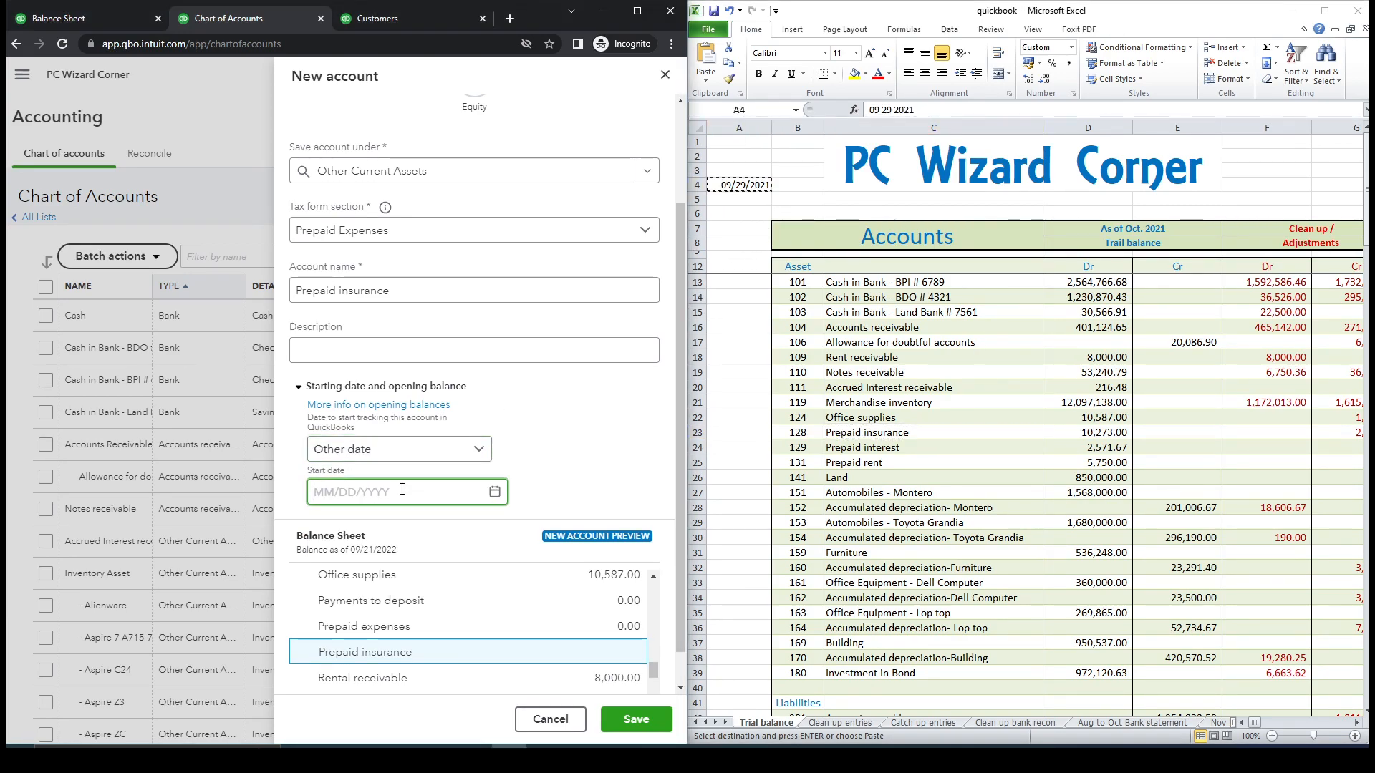
key(ctrl+v)
scroll(623, 447, down, 1)
Set the Prepaid insurance opening balance to 10,273.00, copied from the Trial balance sheet, and save the account.
click(851, 433)
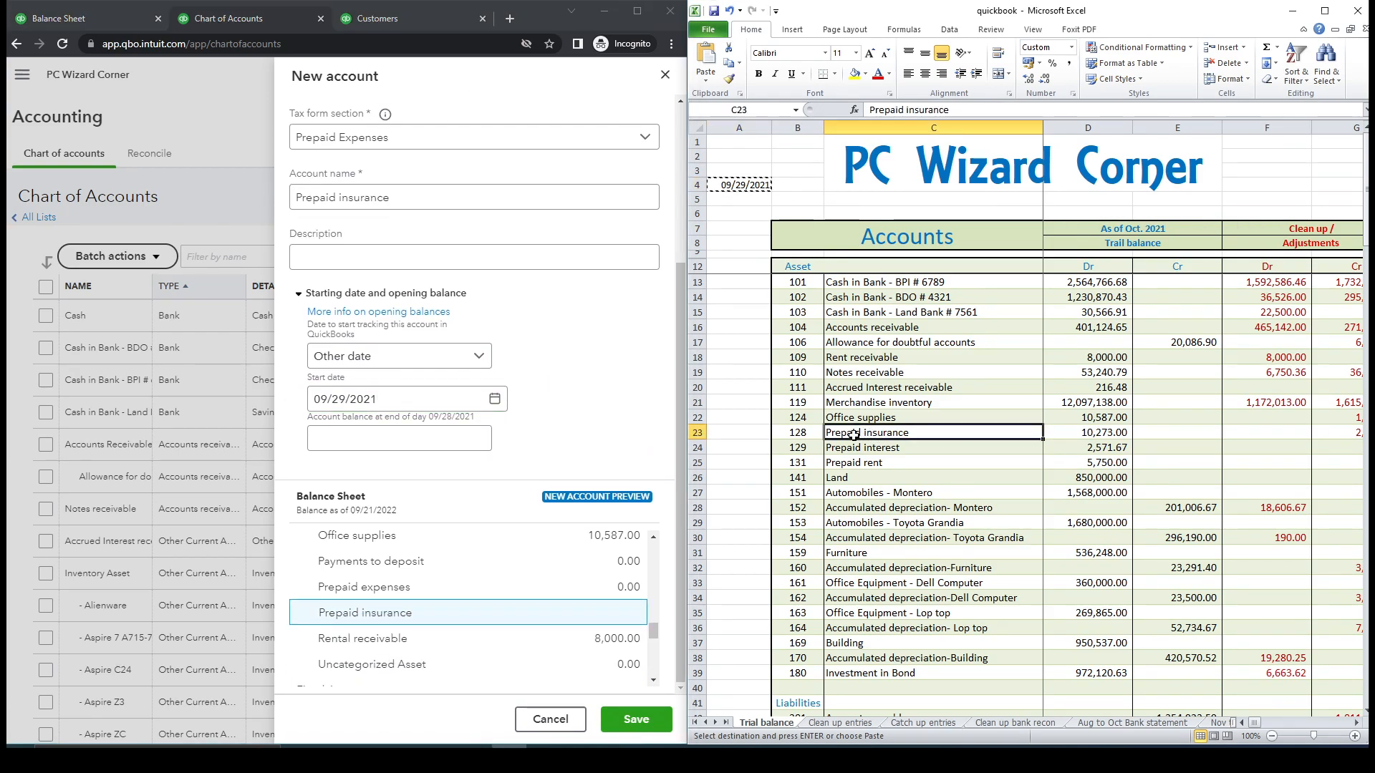
click(1066, 433)
key(ctrl+c)
click(420, 437)
key(ctrl+v)
click(631, 719)
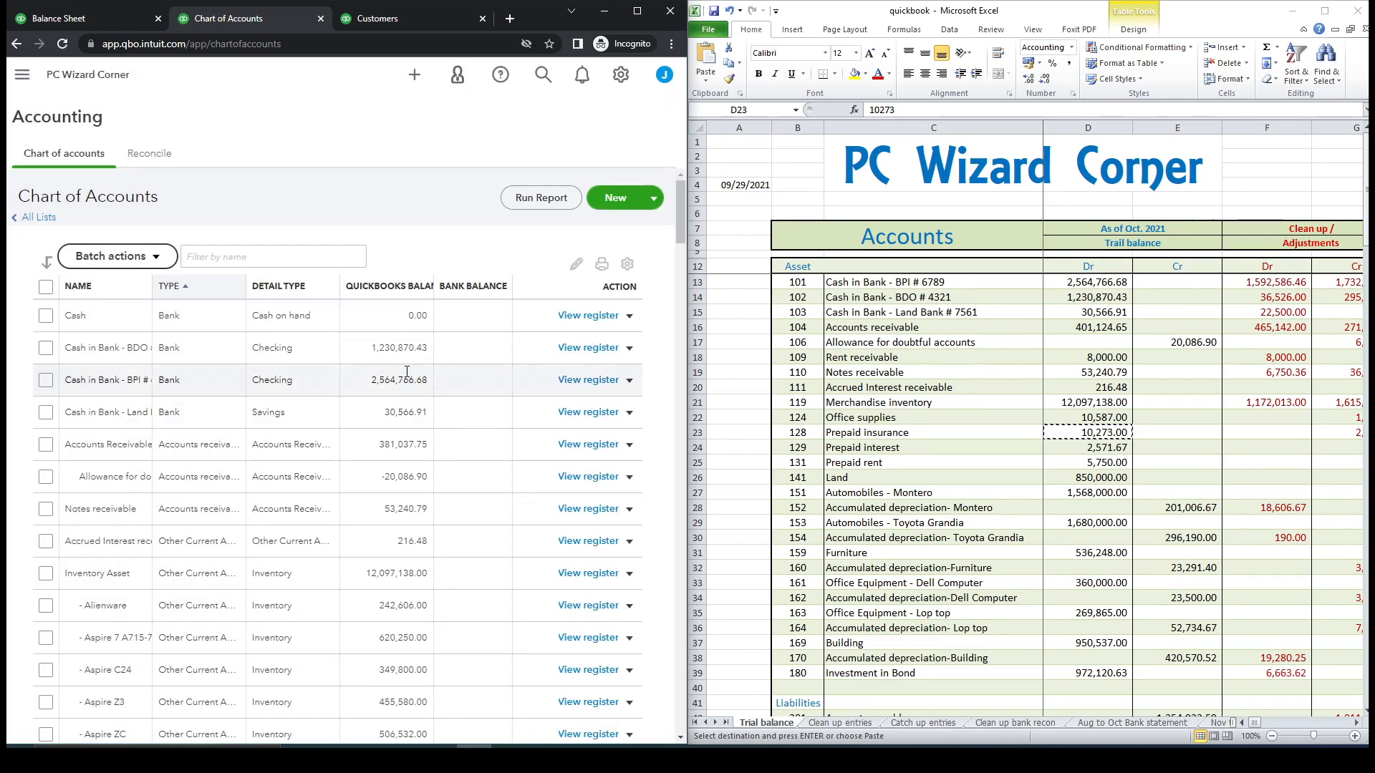
Filter the Chart of Accounts by "prepa" and open the Prepaid insurance account's register.
click(258, 257)
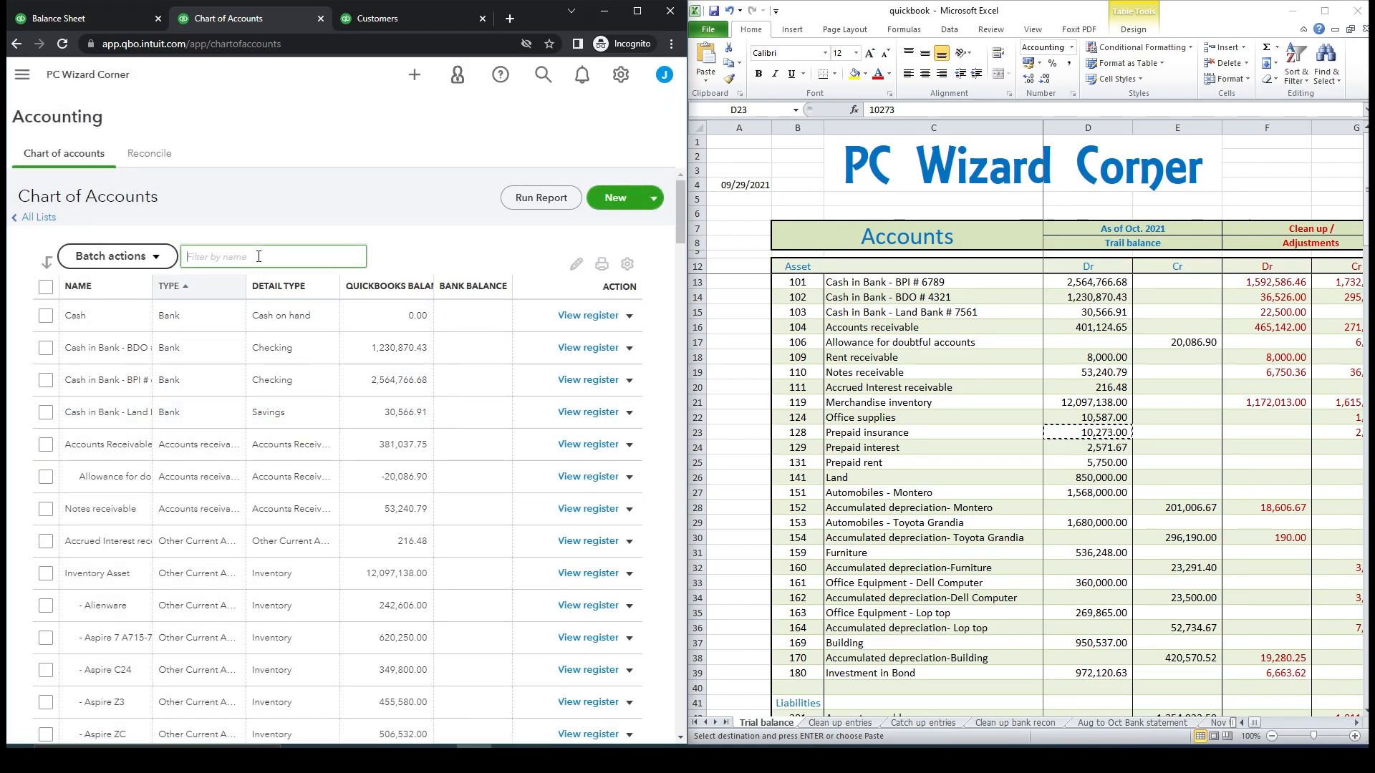
text(pre)
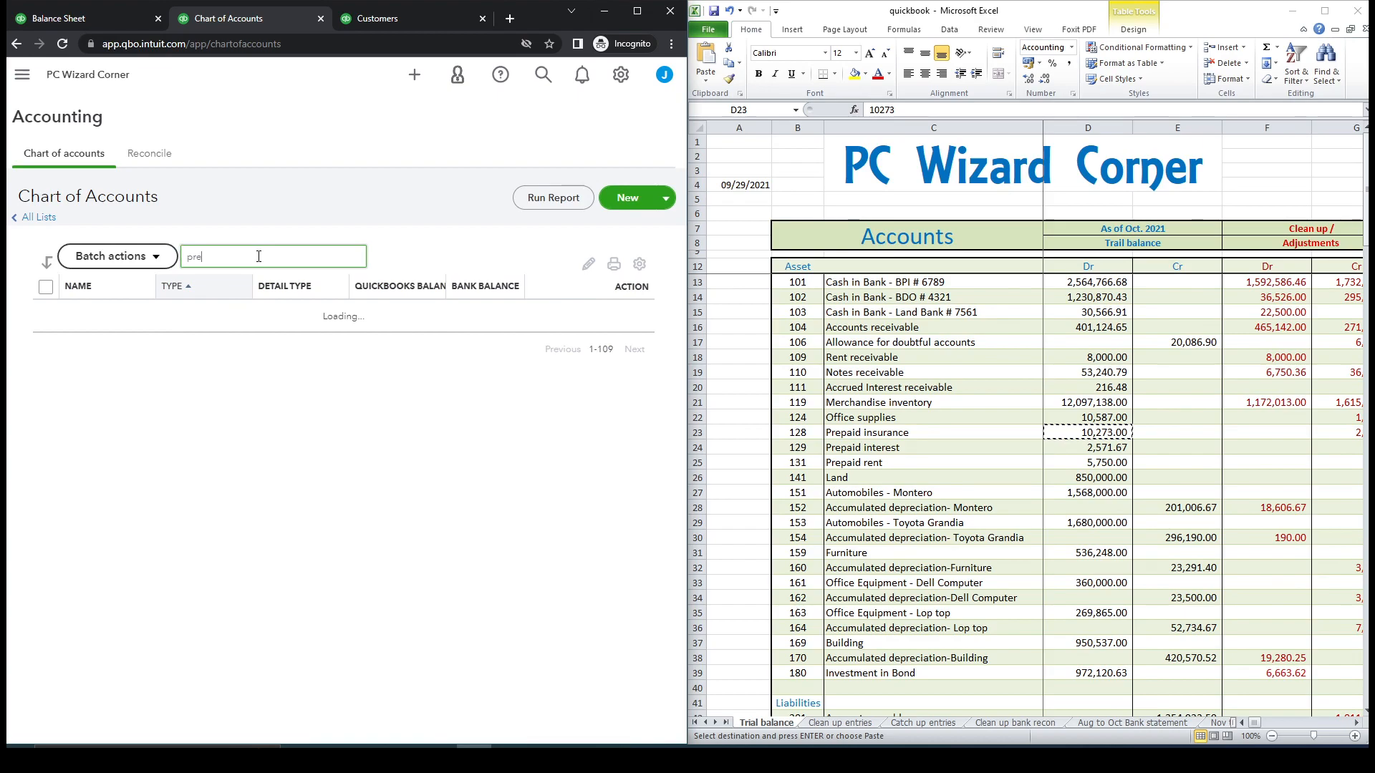
text(a)
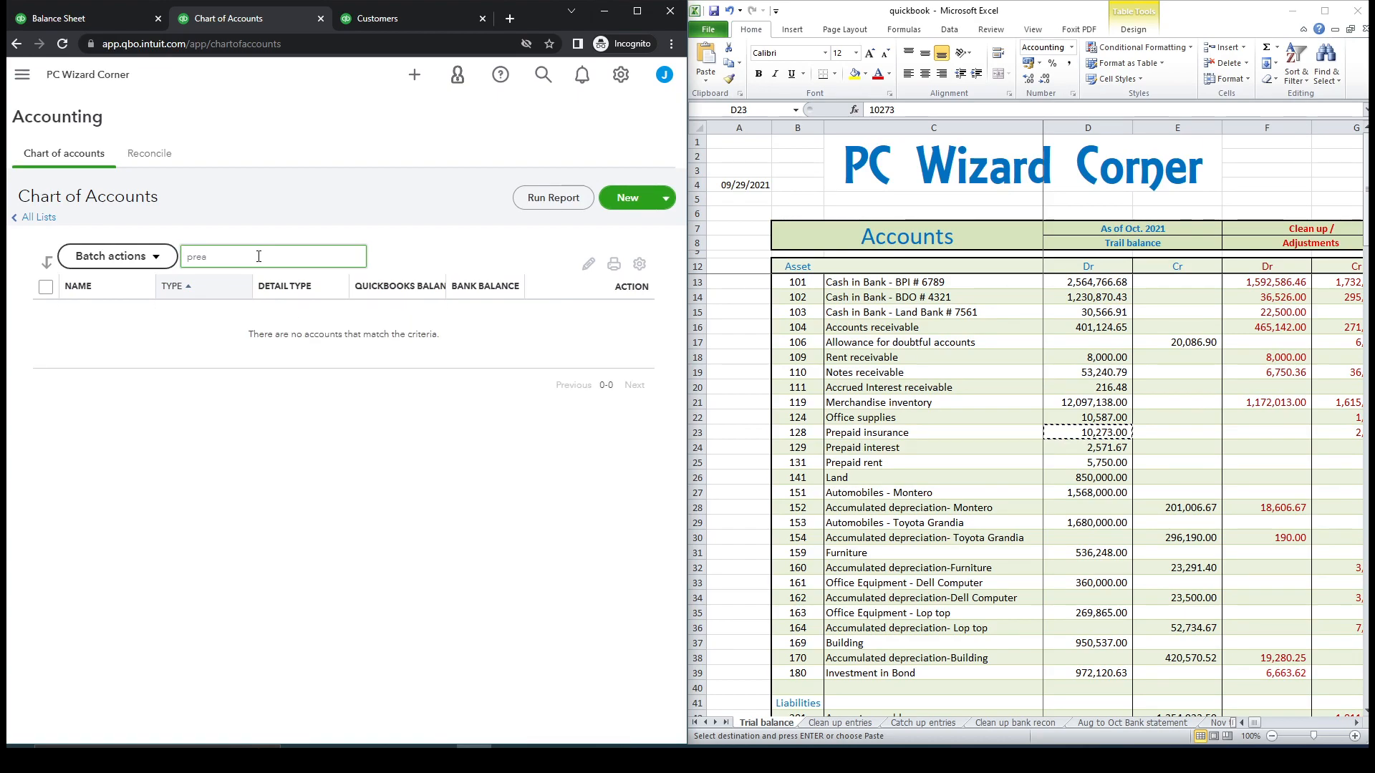
key(BackSpace)
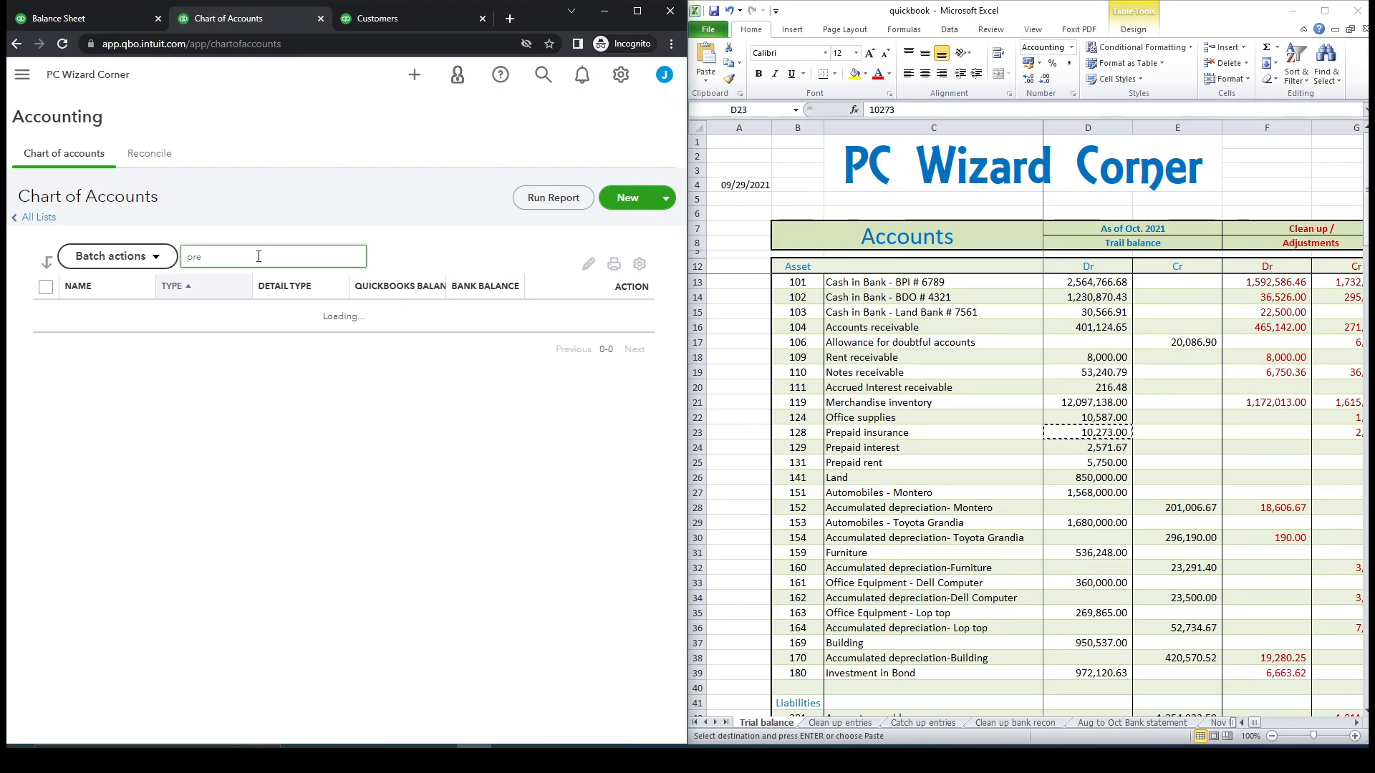
text(pa)
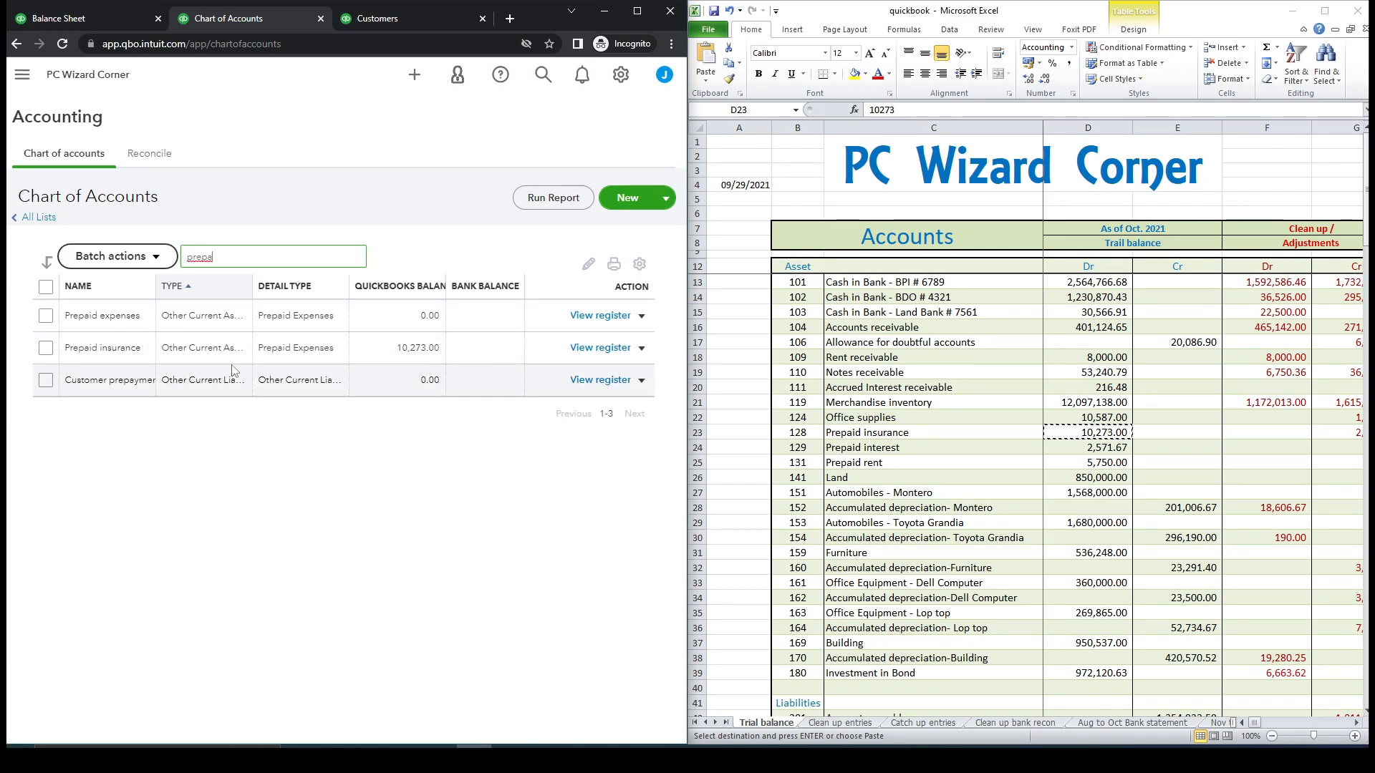
click(600, 348)
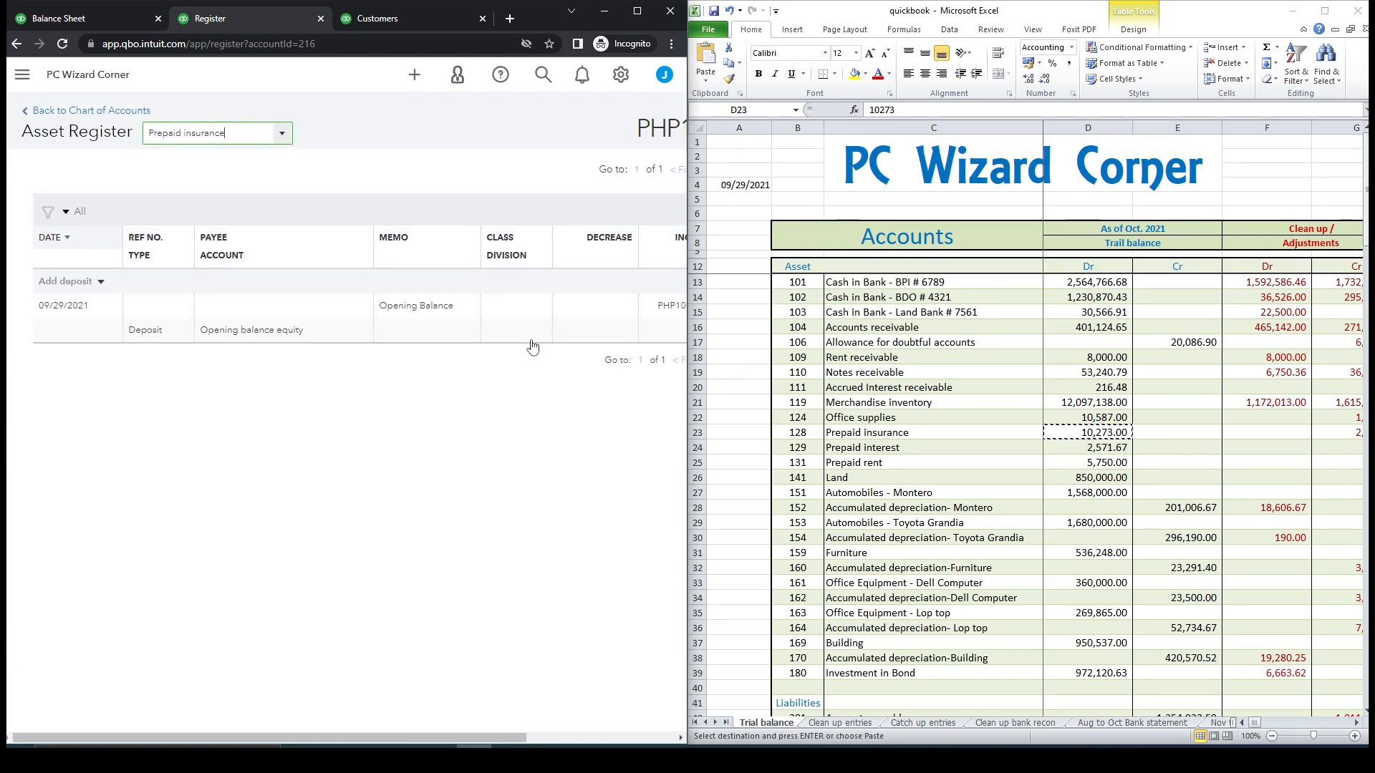
Reassign the Prepaid insurance opening balance entry's offset account to Owner's Capital and save it despite the reconciliation warning.
click(296, 338)
click(366, 343)
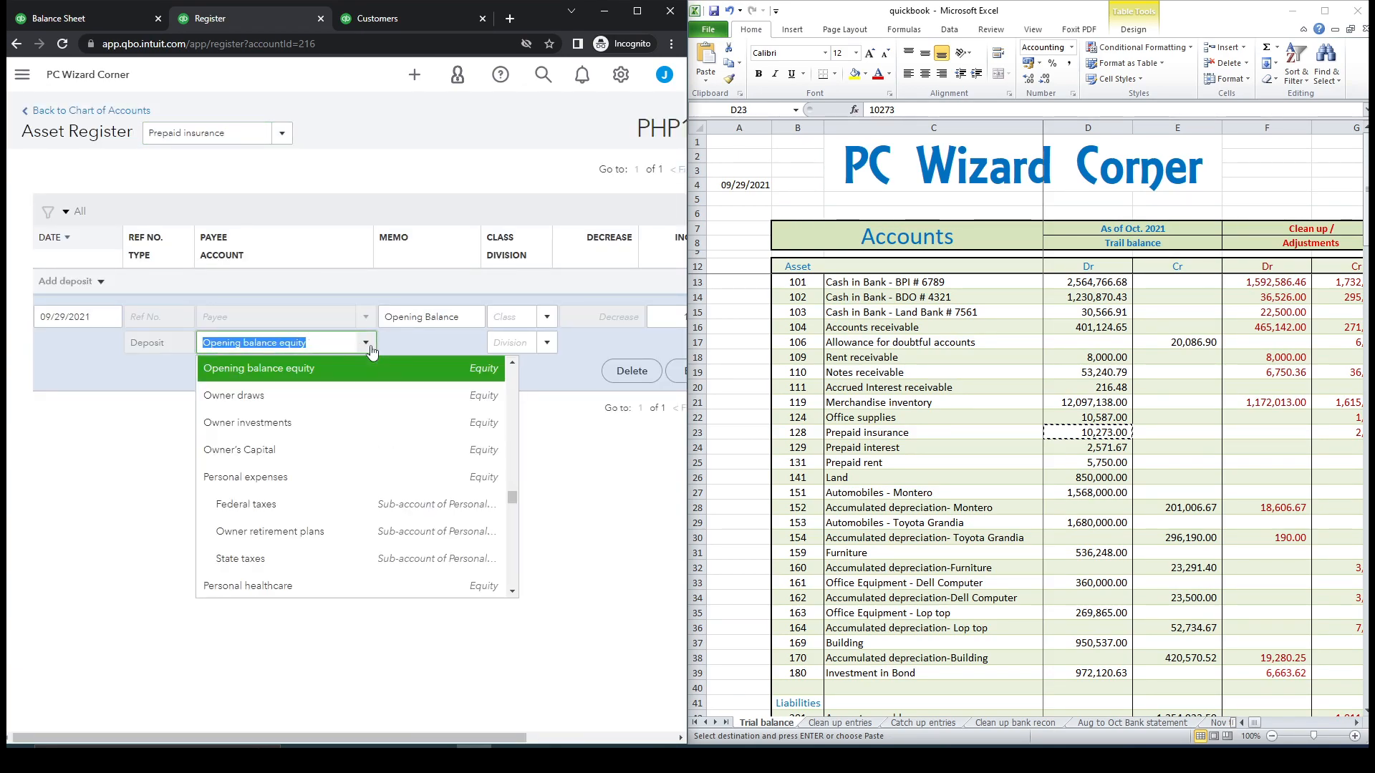
click(301, 458)
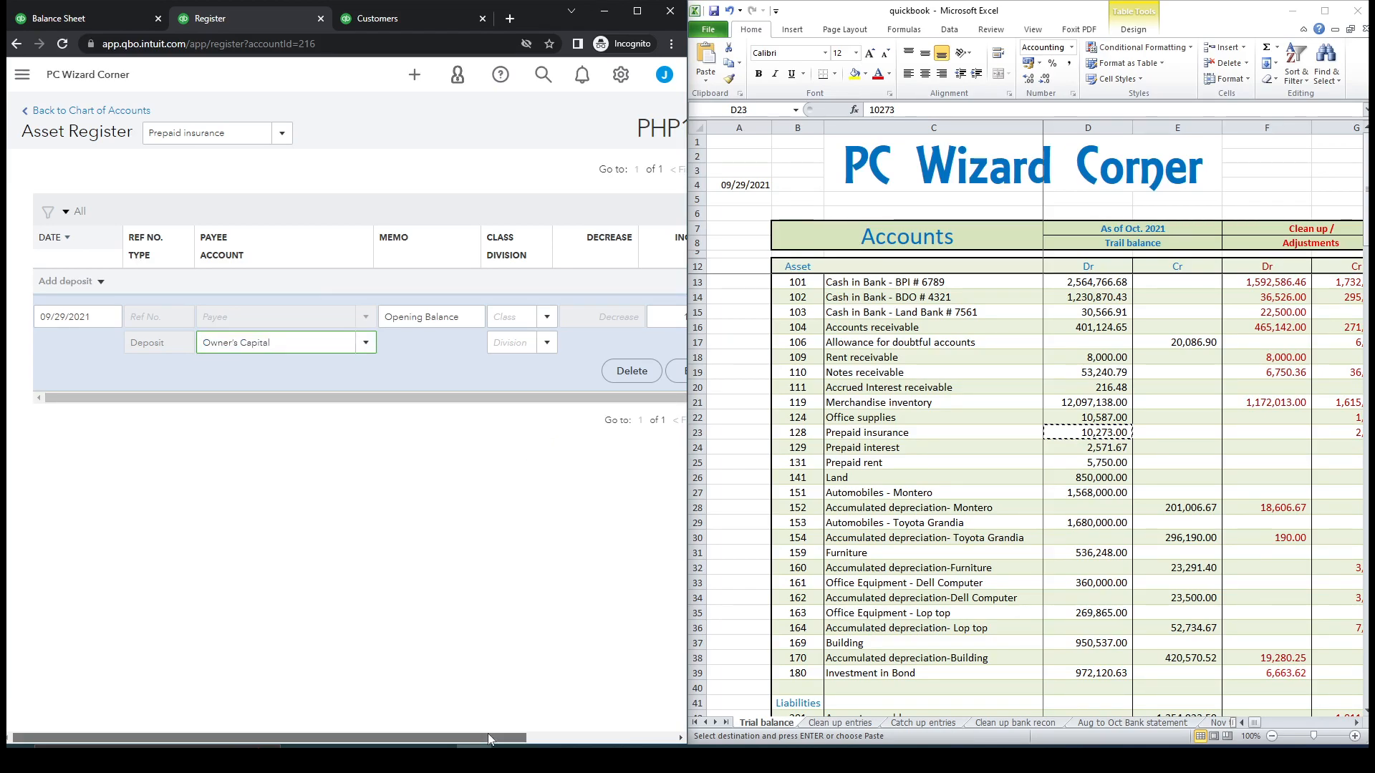
drag(488, 733, 603, 732)
click(657, 371)
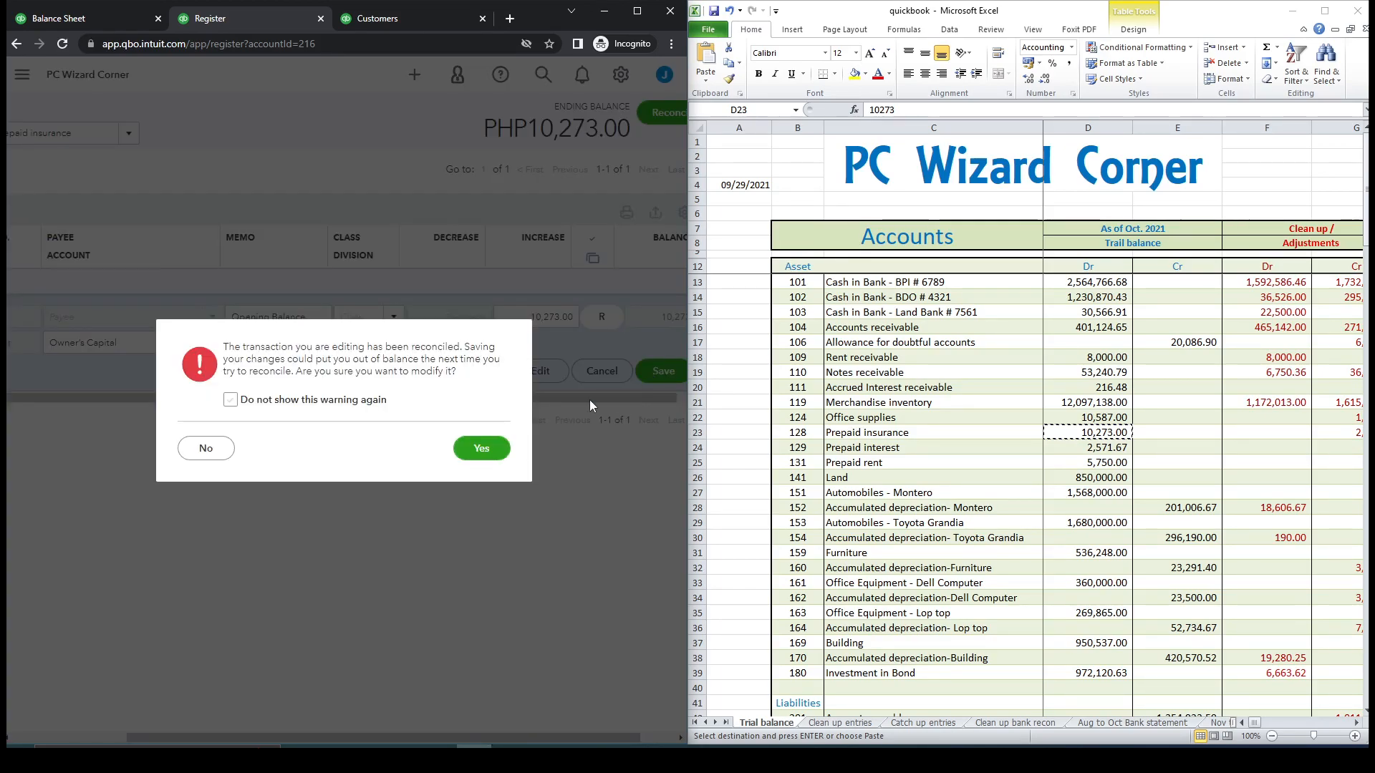
click(496, 445)
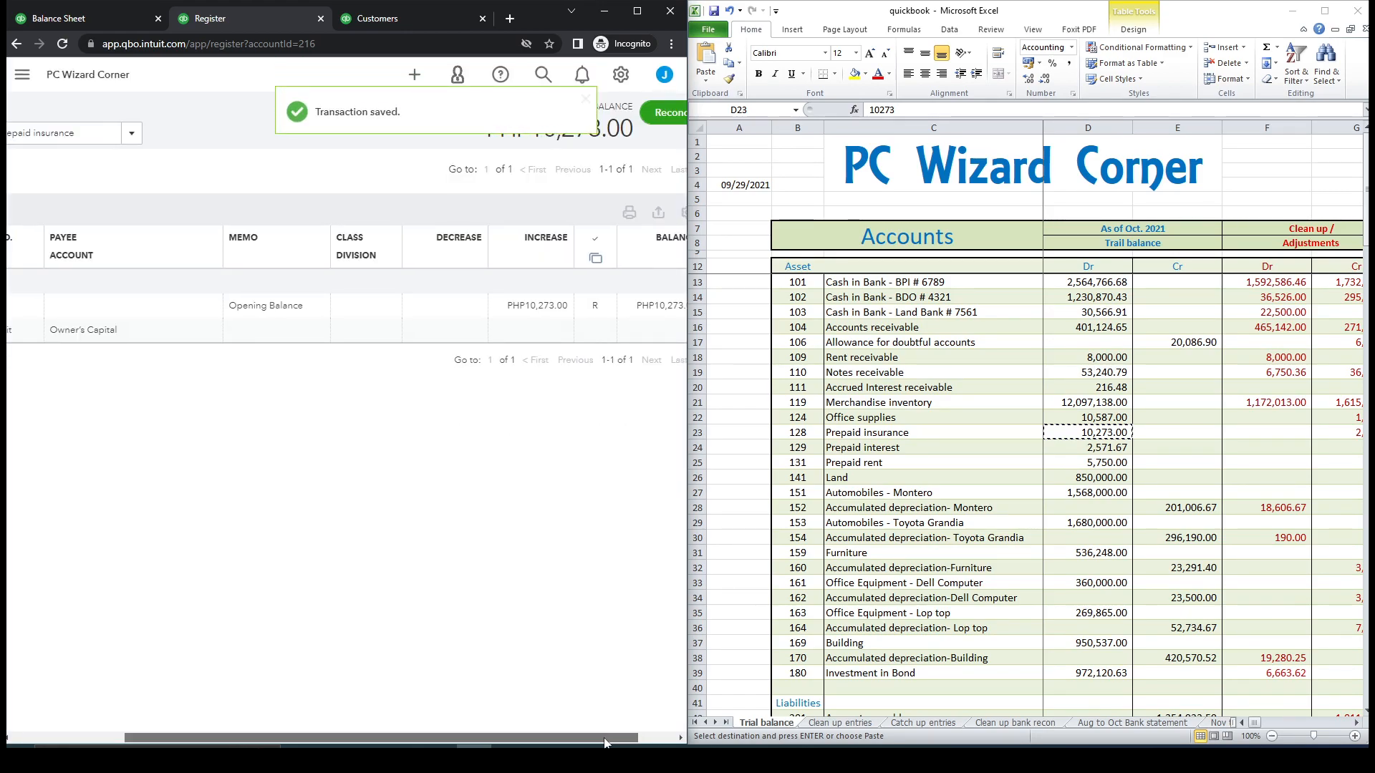
Return from the Prepaid insurance register to the Chart of Accounts and clear its name filter.
drag(613, 737, 338, 684)
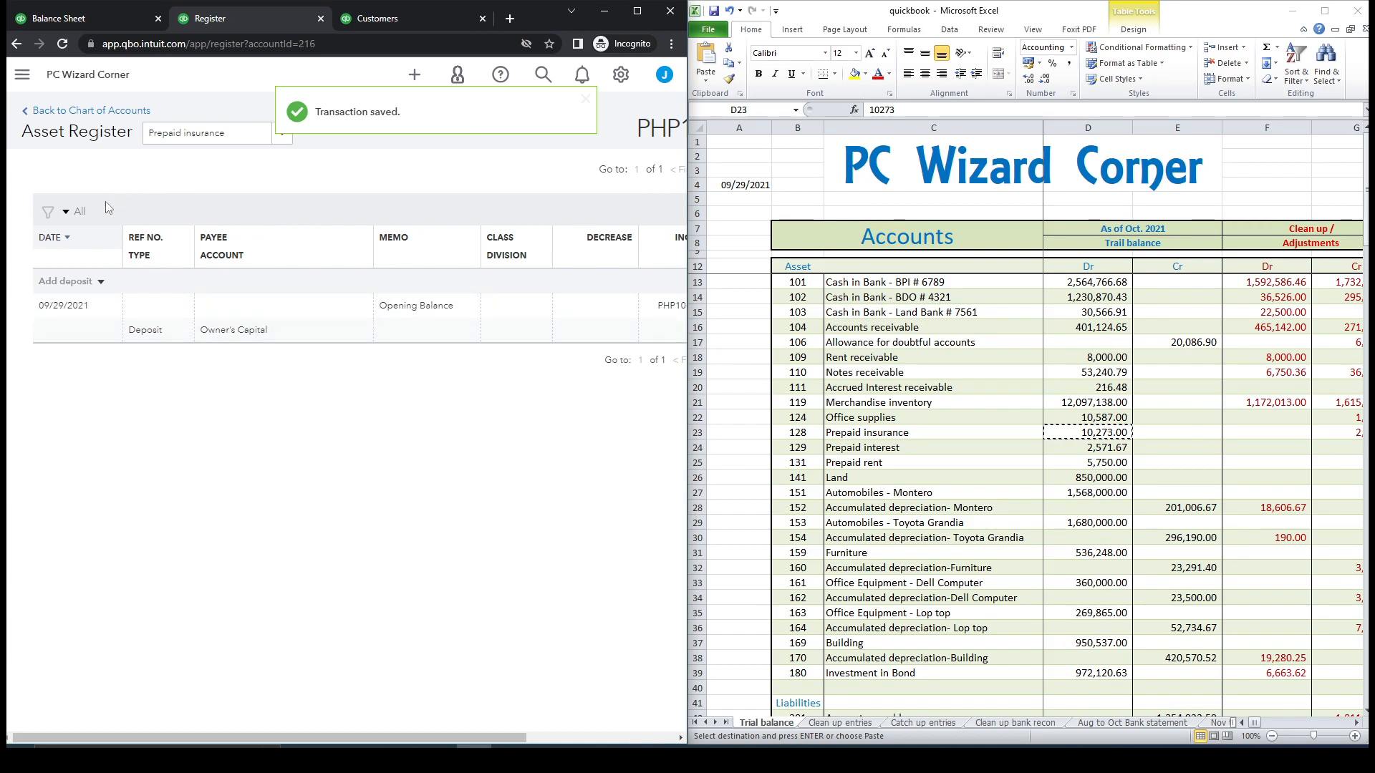
click(115, 111)
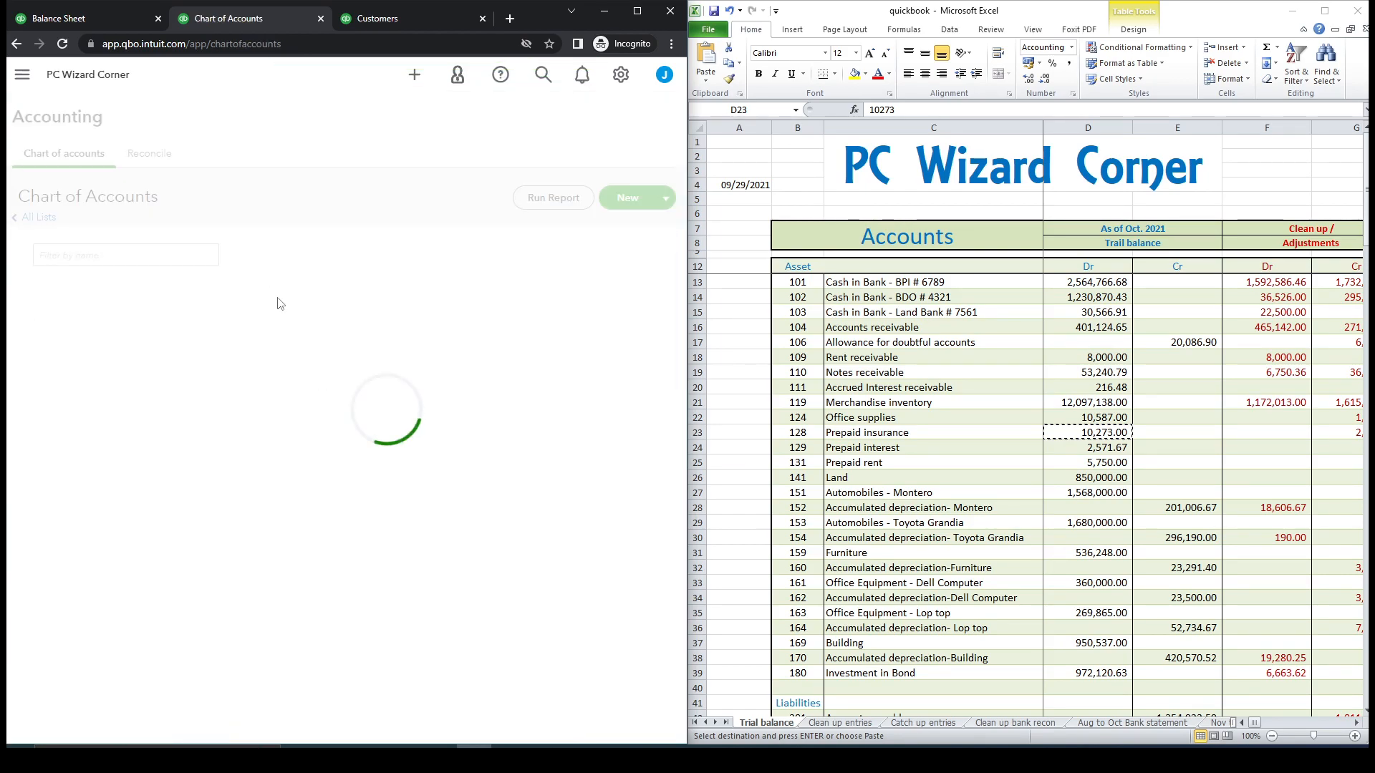
drag(232, 258, 171, 262)
key(BackSpace)
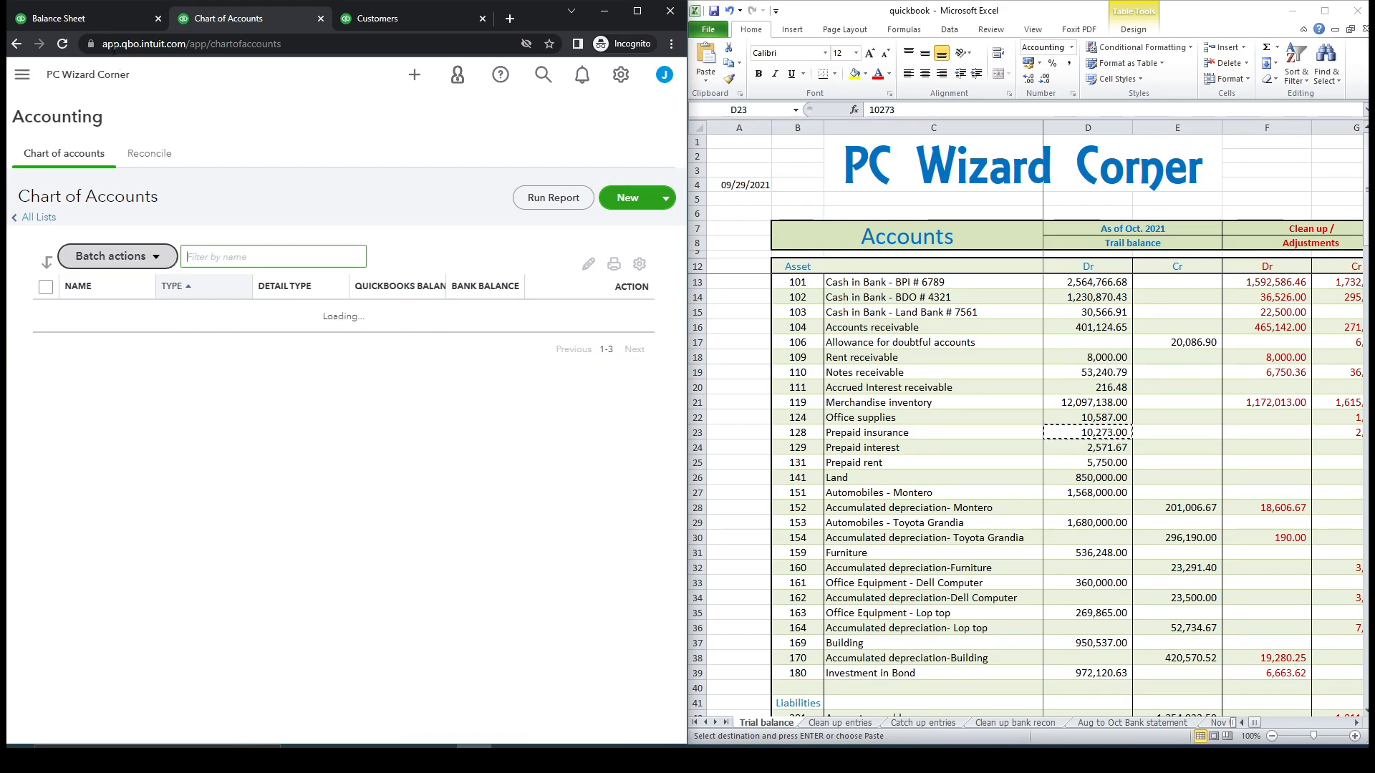
Reload the Balance Sheet report and review the prepaid insurance, total assets and Owner's Capital balances.
click(93, 22)
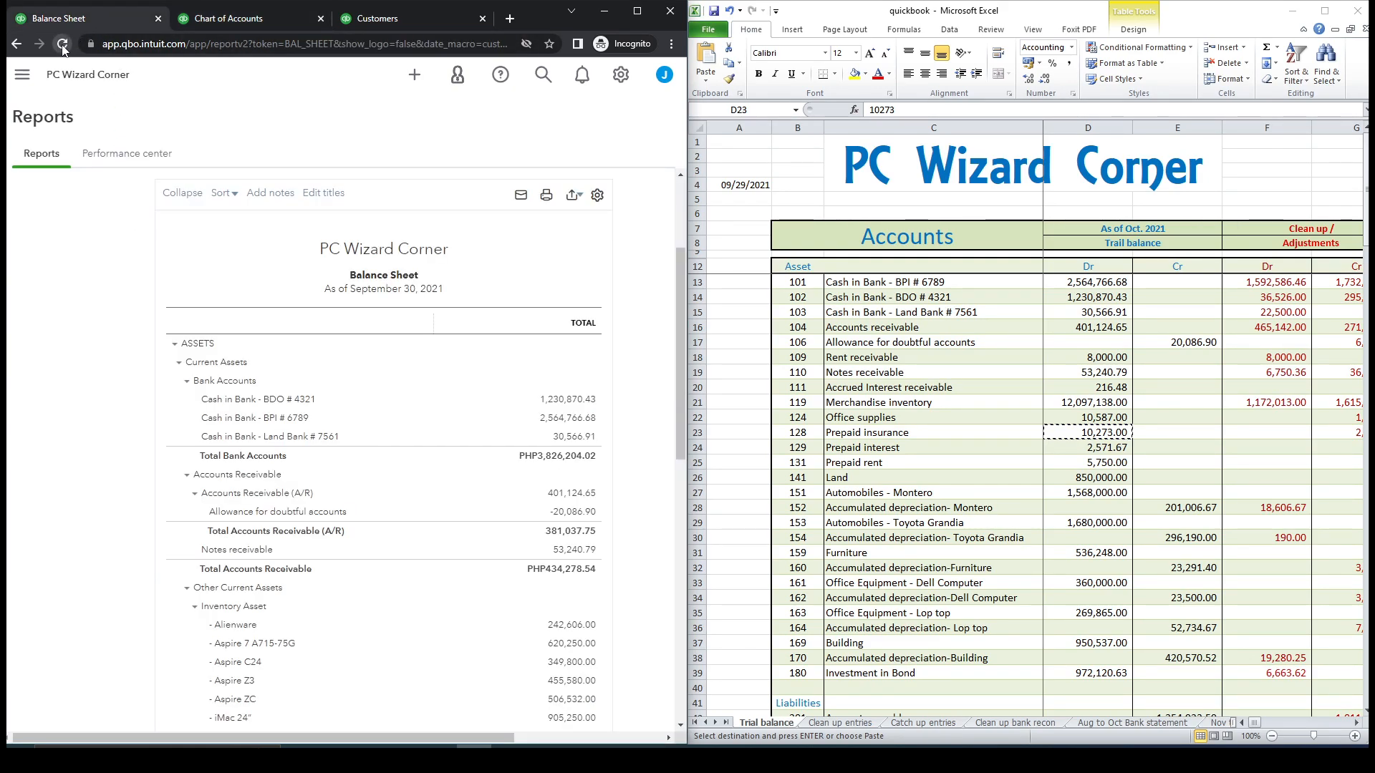
click(63, 44)
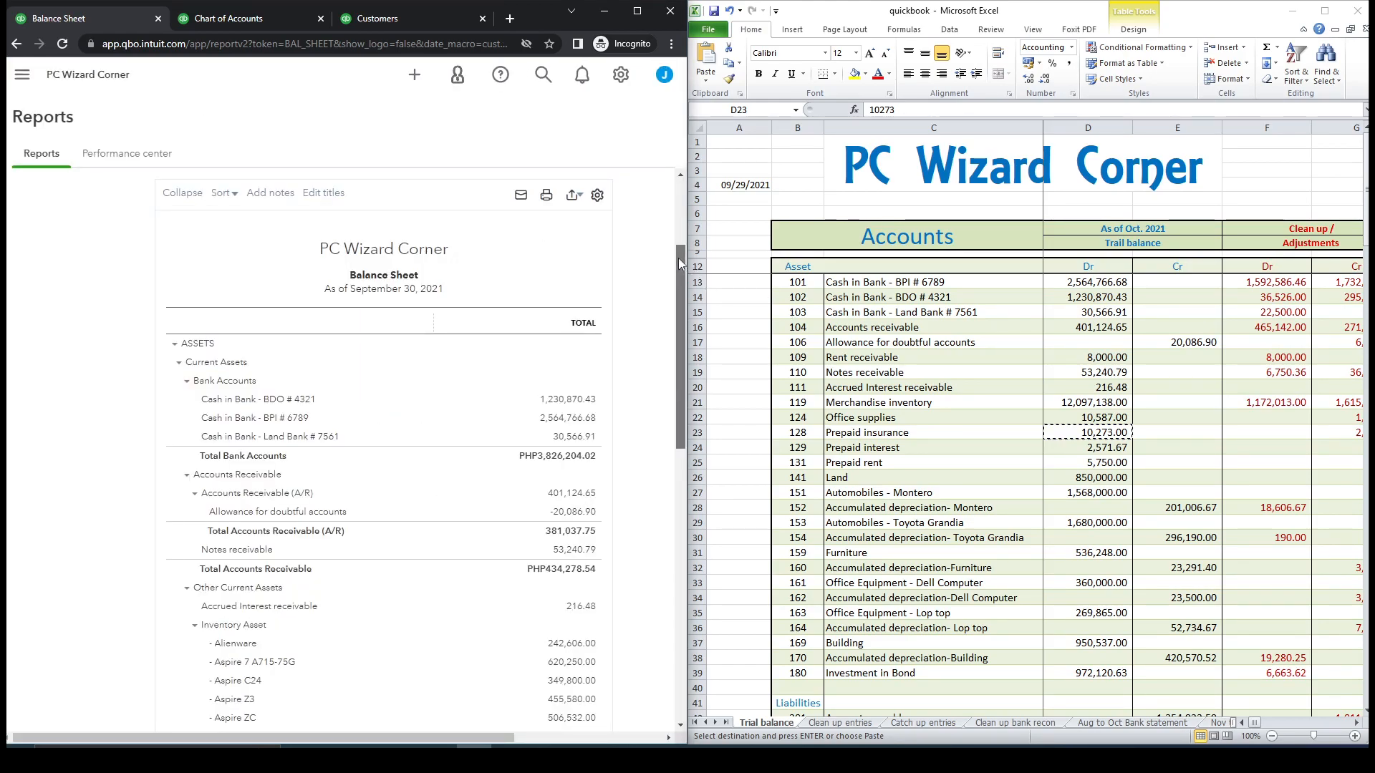
drag(677, 258, 702, 487)
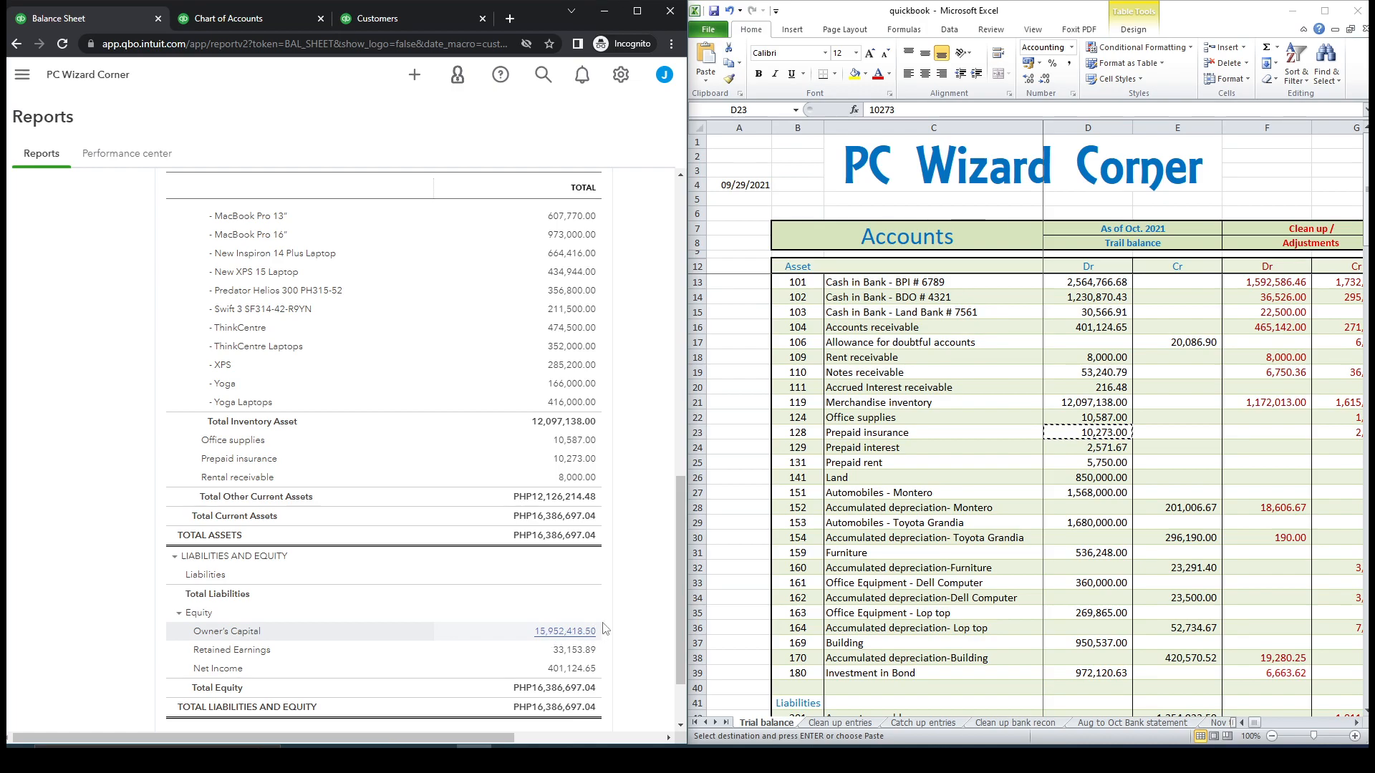
drag(682, 560, 694, 266)
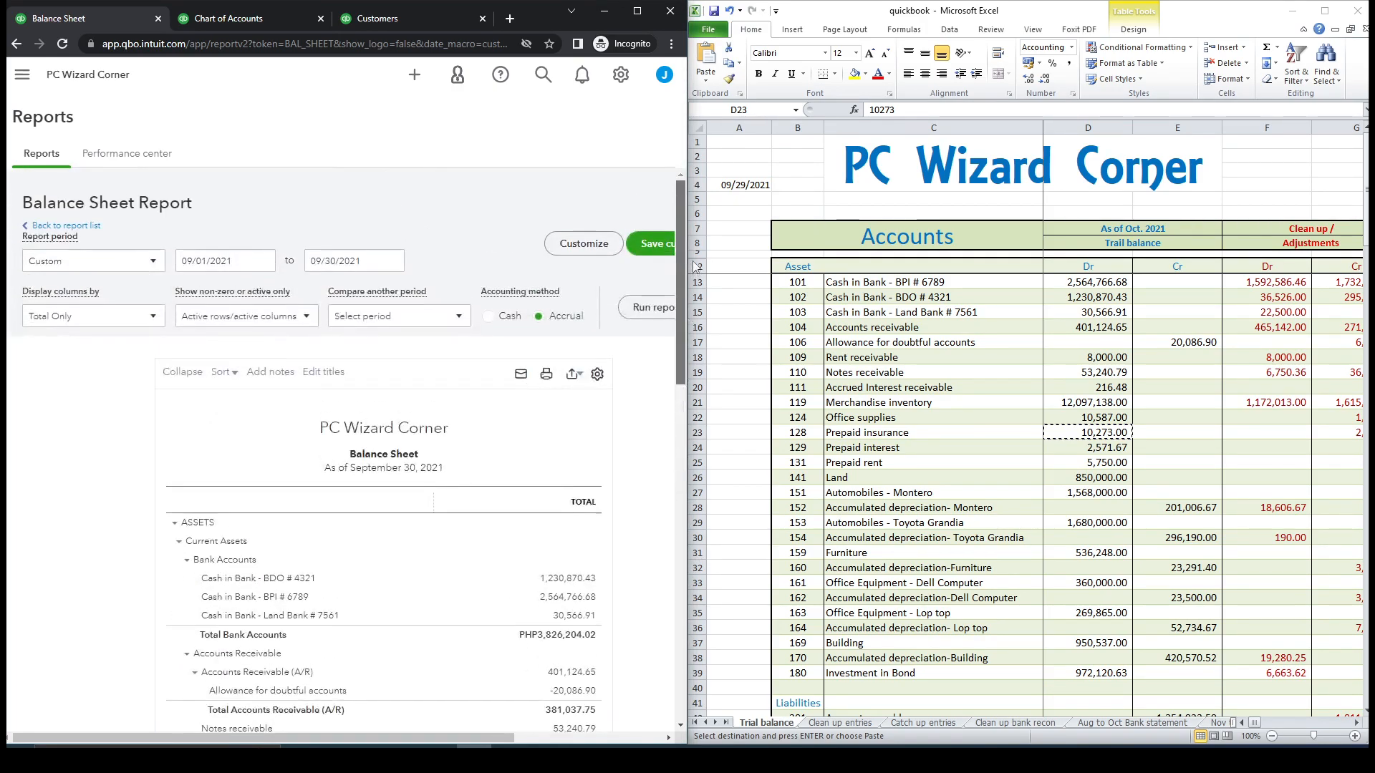
Start a new asset account named Prepaid interest, saved under Other Current Assets with Prepaid Expenses as its tax form section.
click(226, 19)
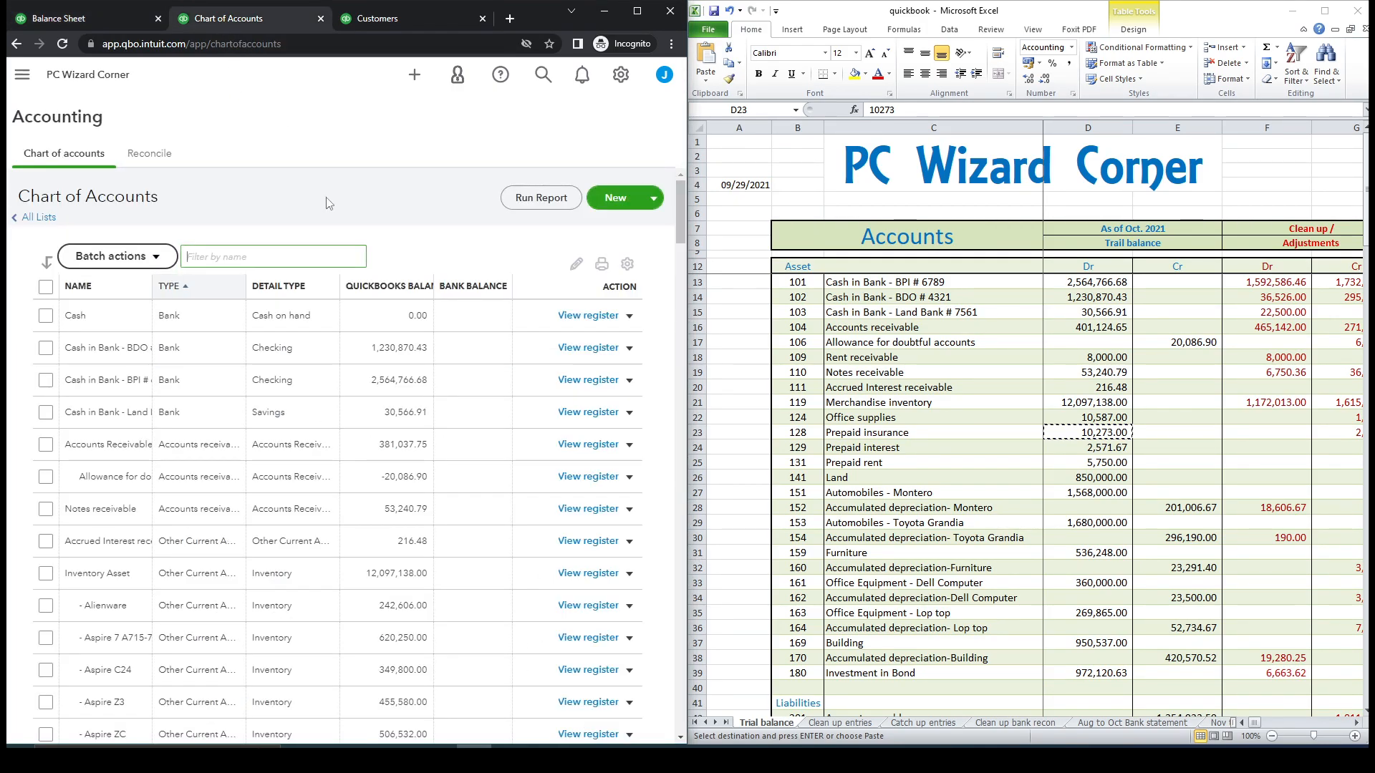
click(857, 447)
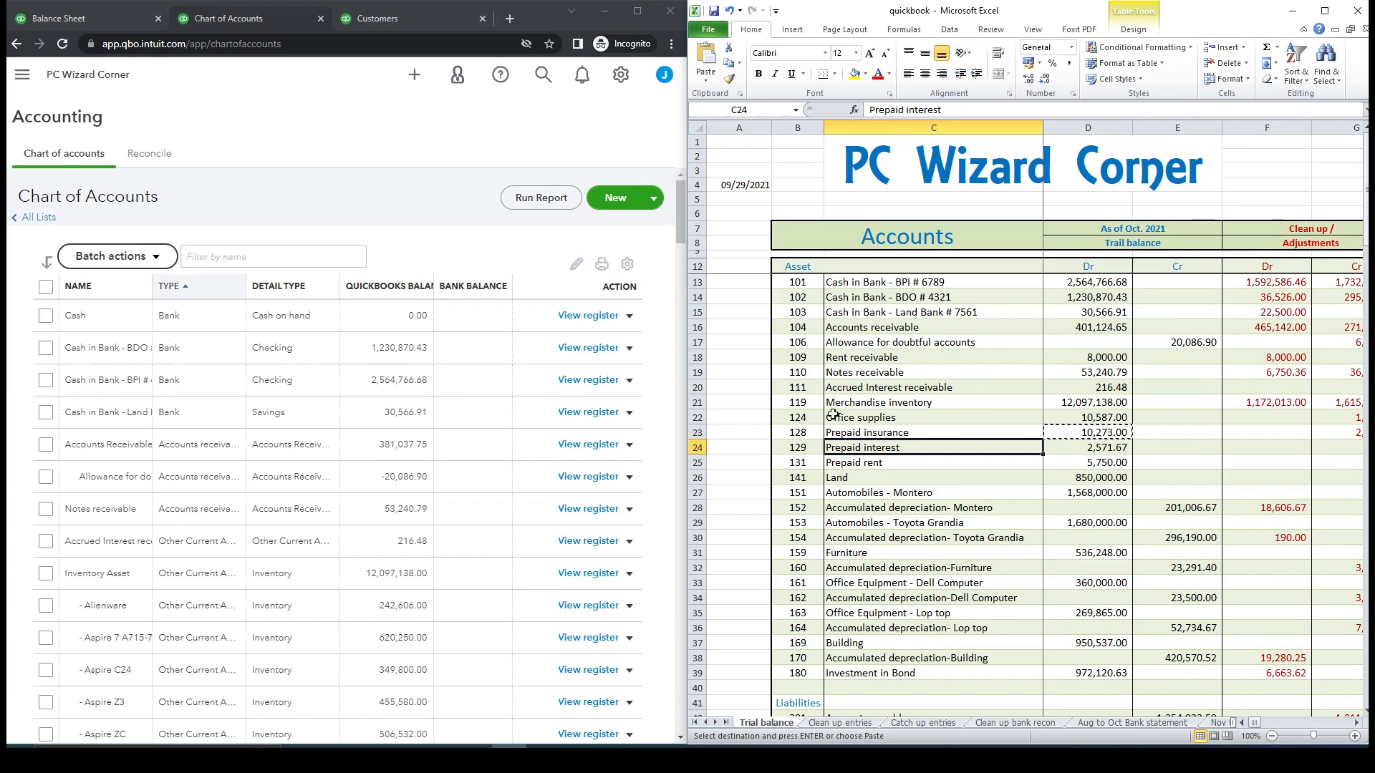
click(616, 208)
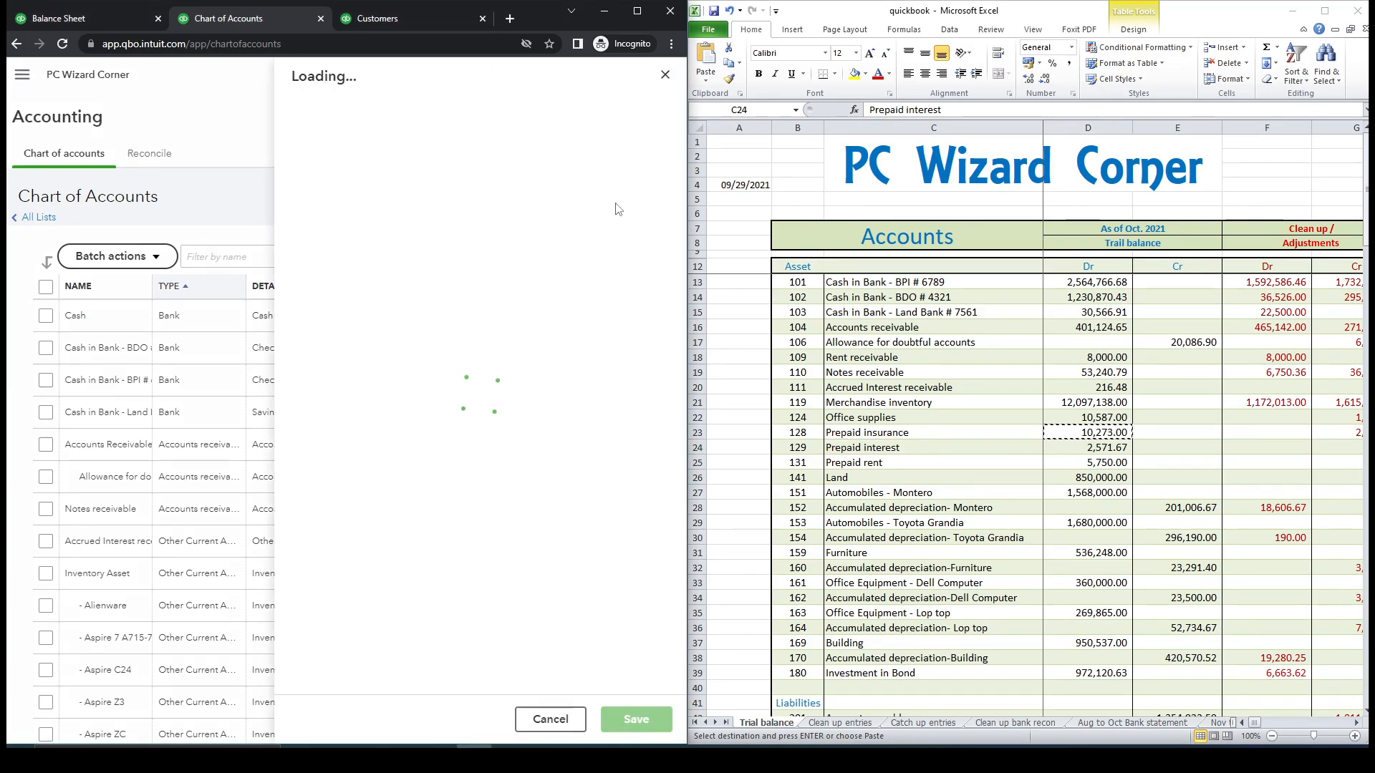
click(480, 127)
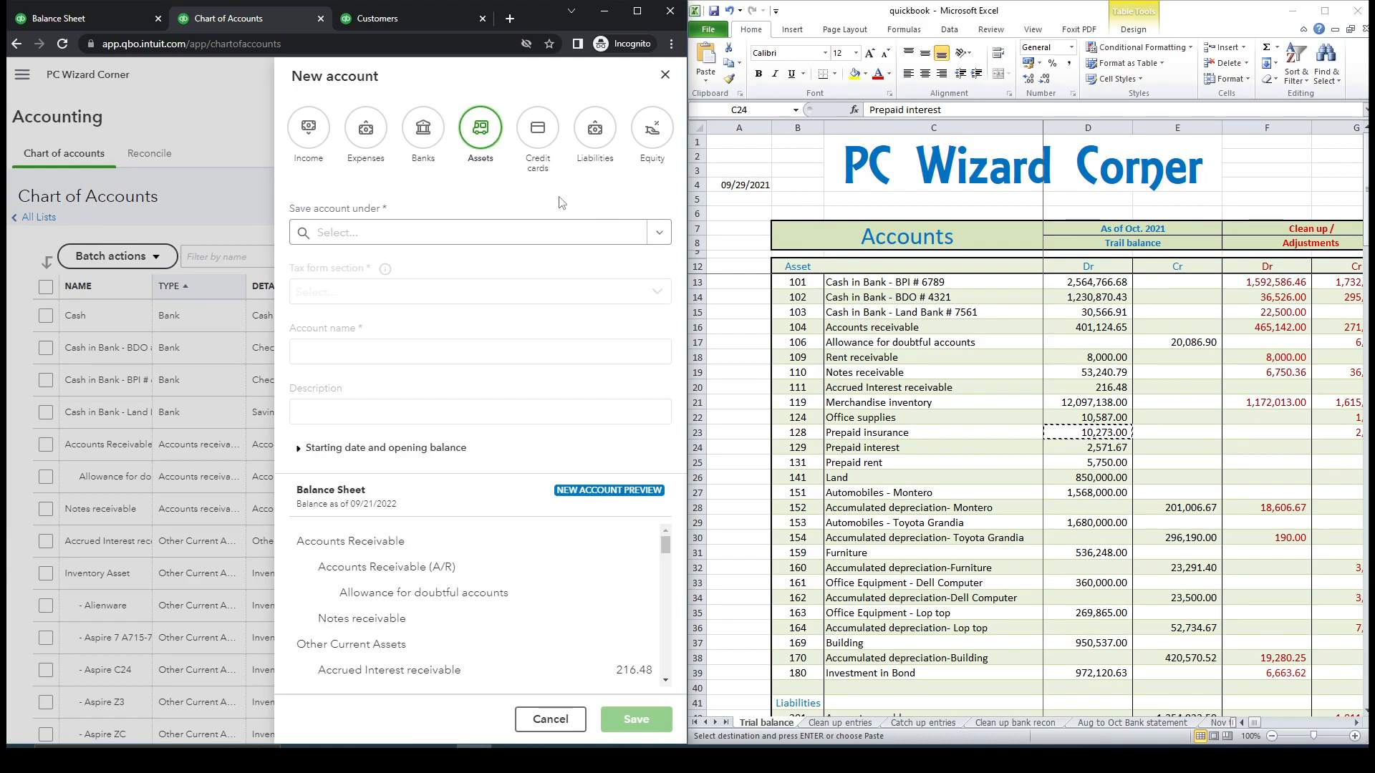
click(658, 232)
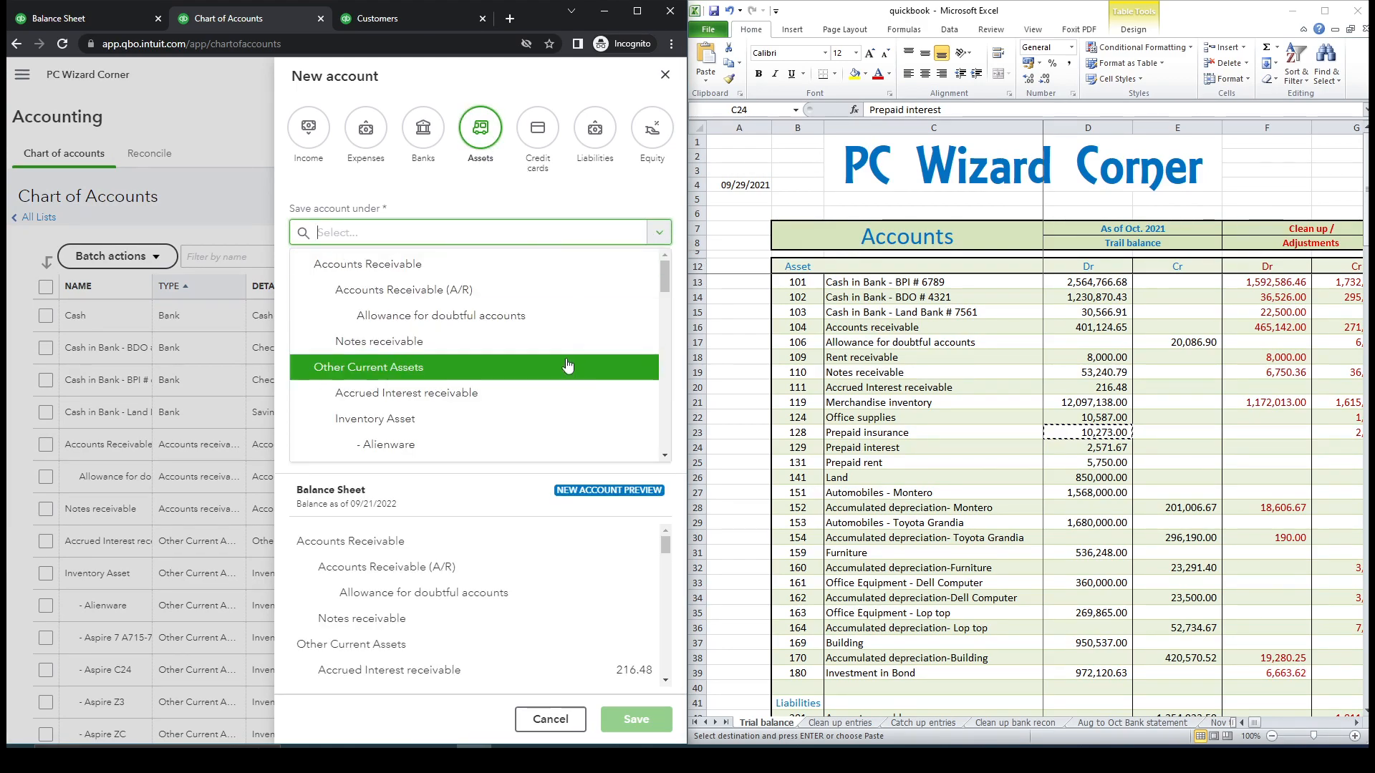
click(567, 367)
click(656, 296)
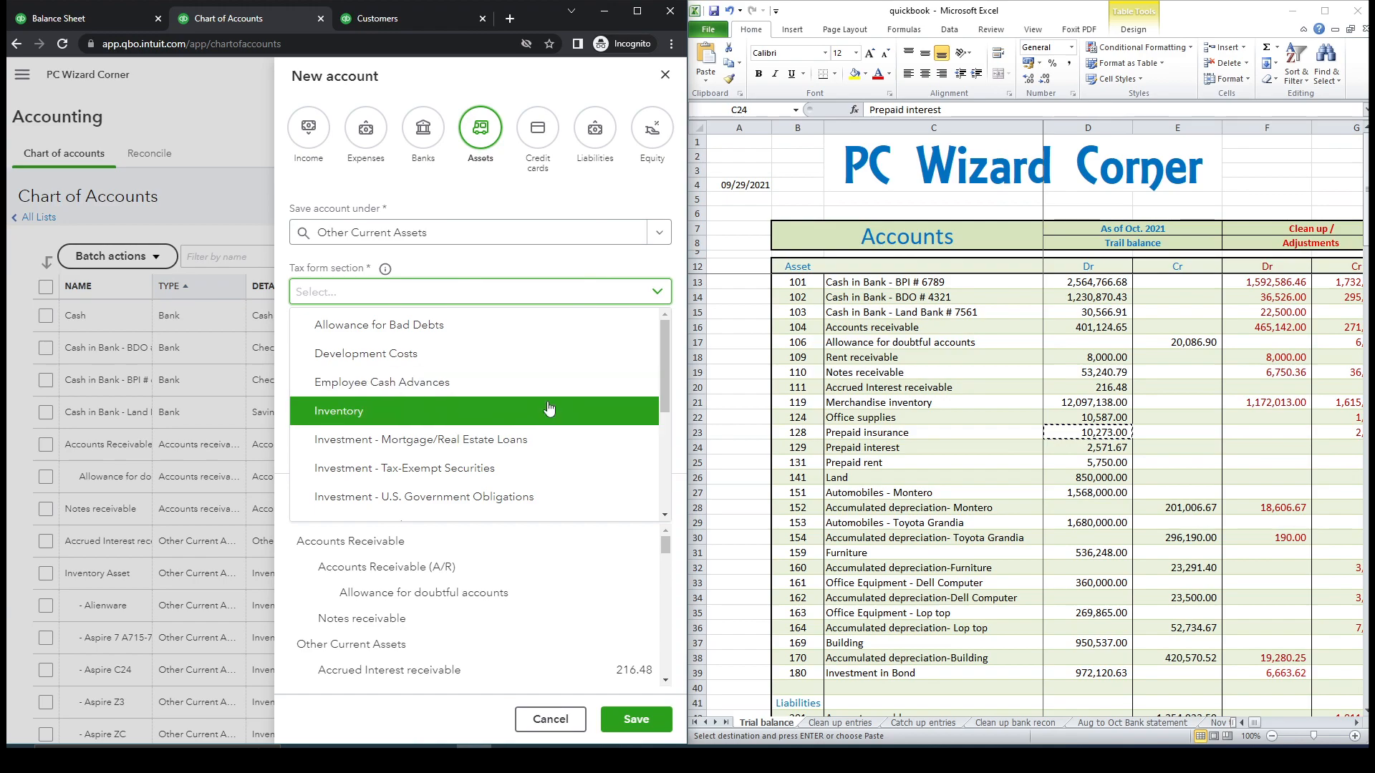
drag(660, 366, 663, 461)
click(522, 451)
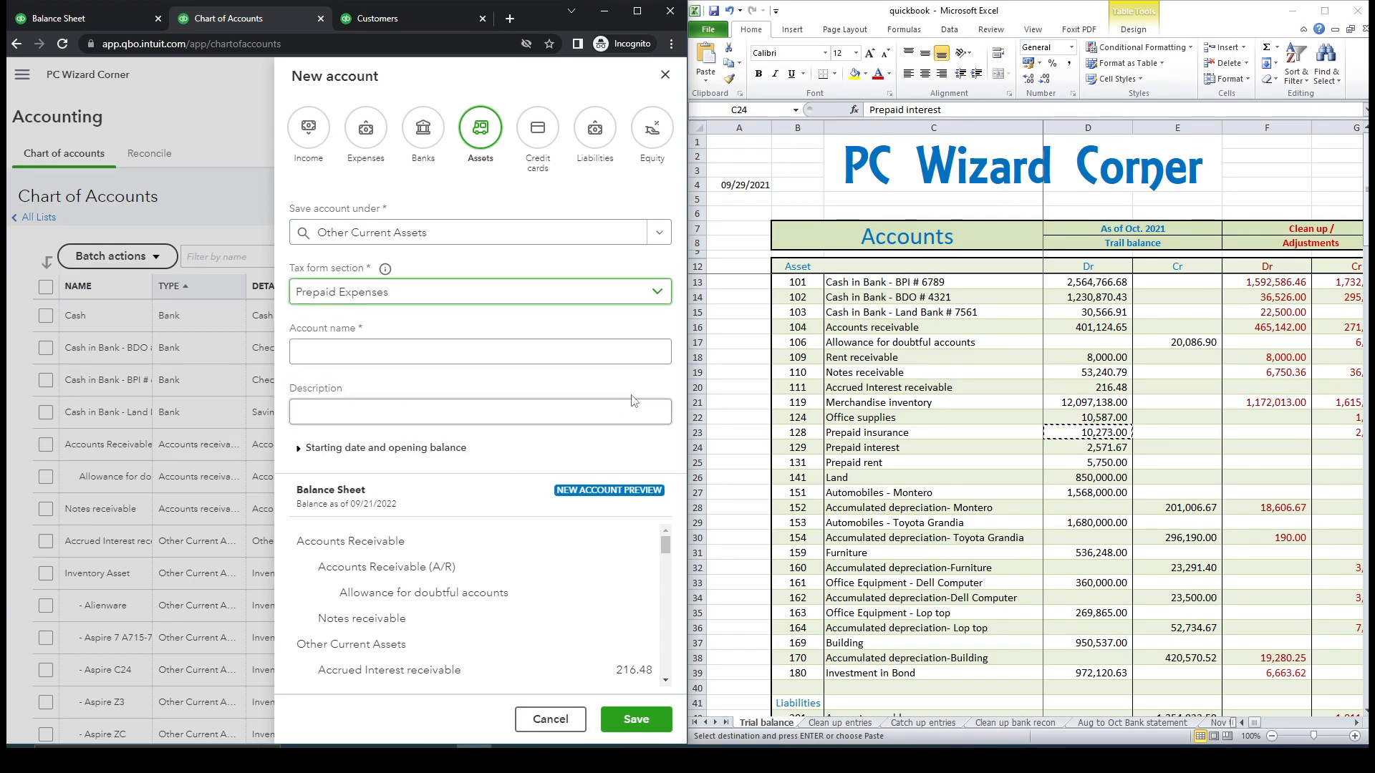
click(920, 536)
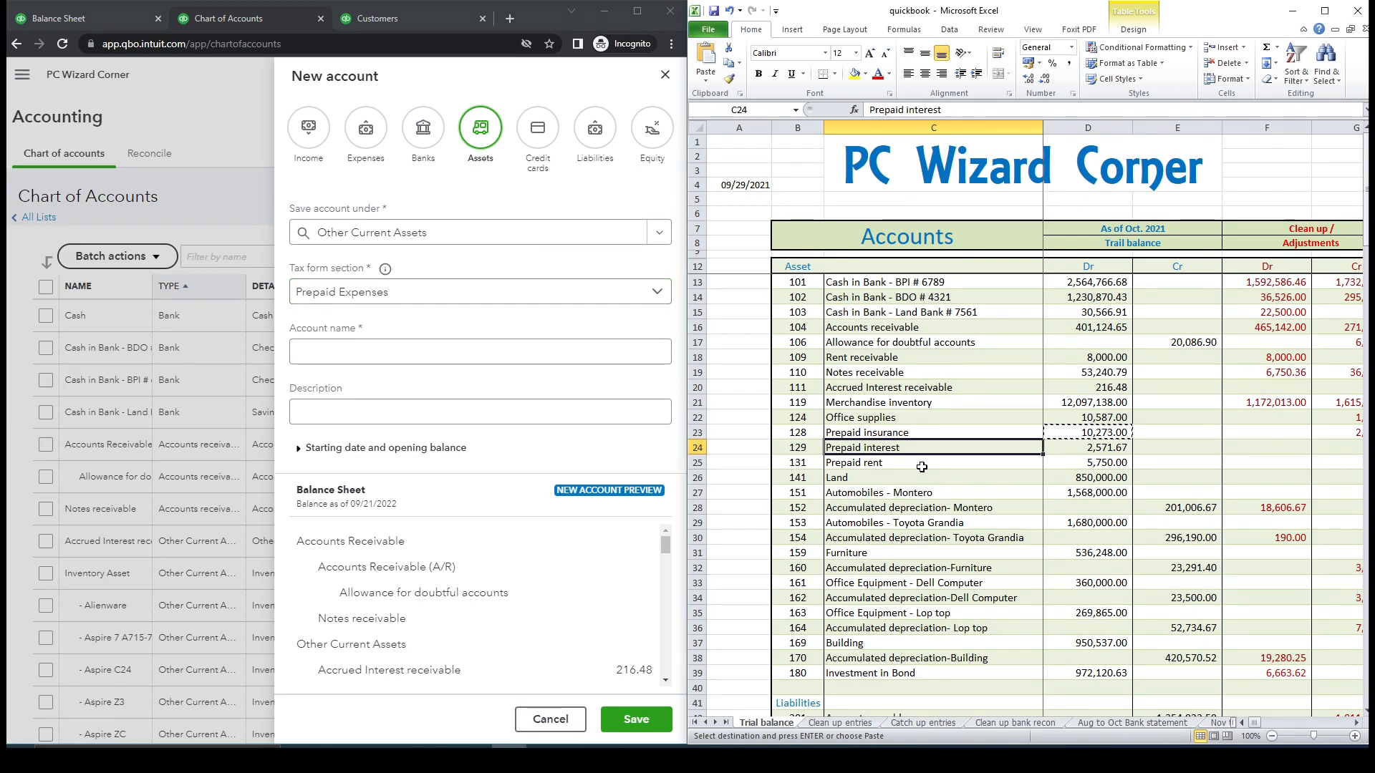
click(402, 354)
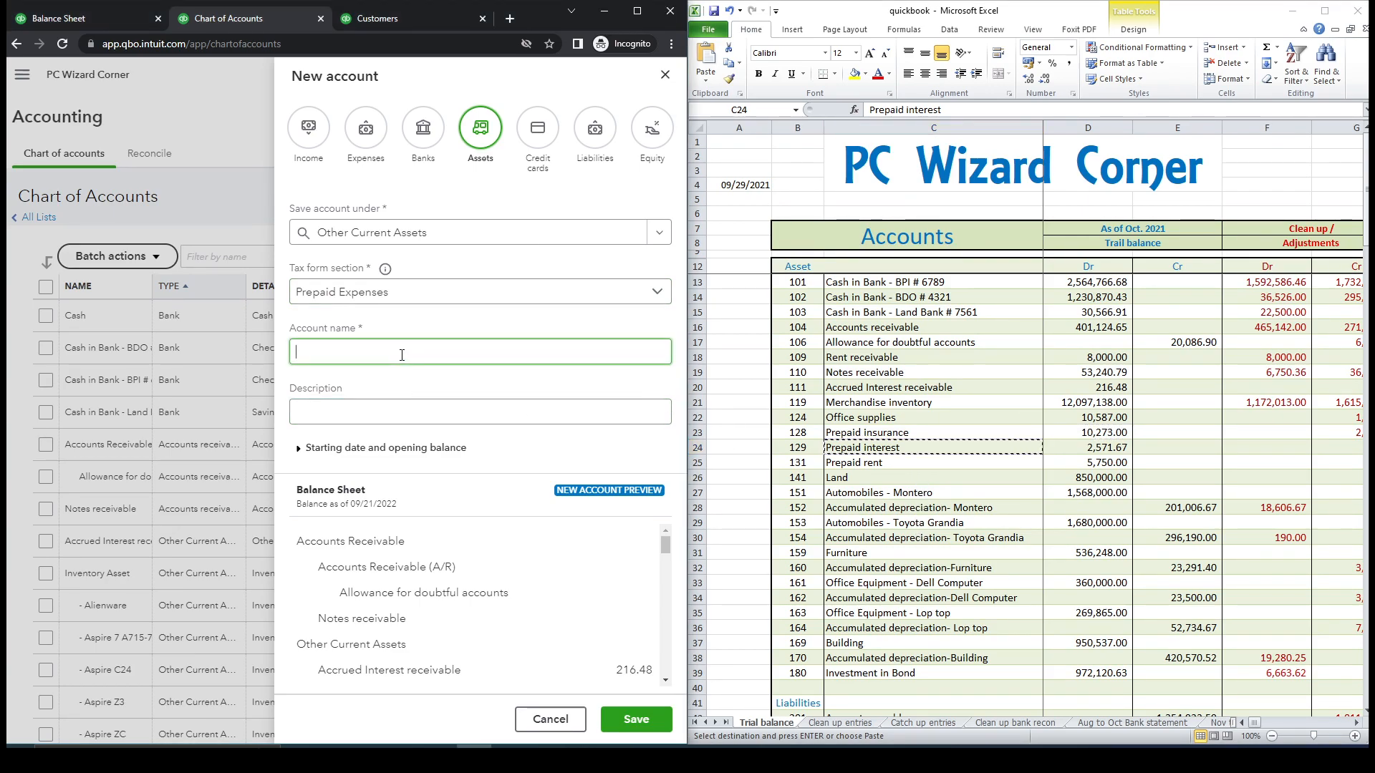
text(Prepaid interest)
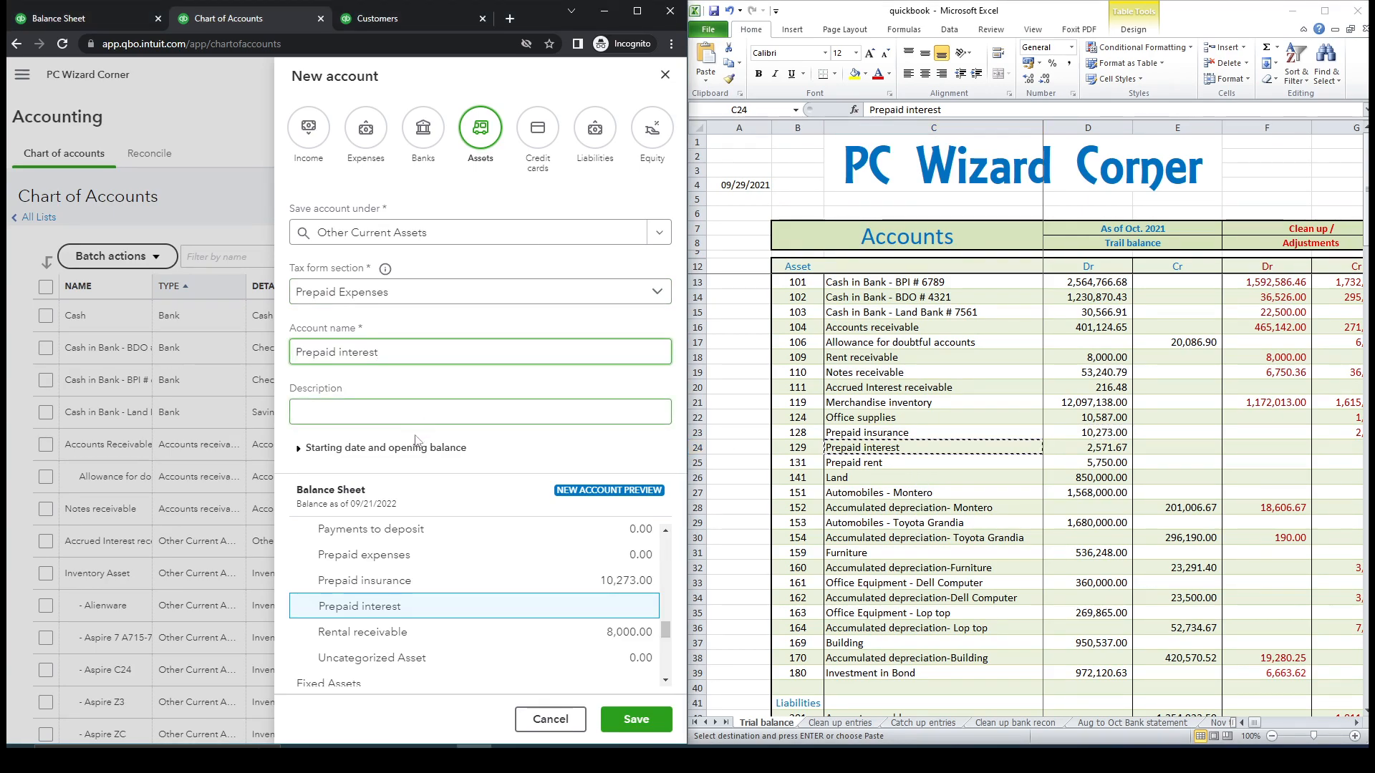
Set the Prepaid interest account's starting date to Other date, 09/29/2021, copied from the Trial balance sheet.
click(306, 449)
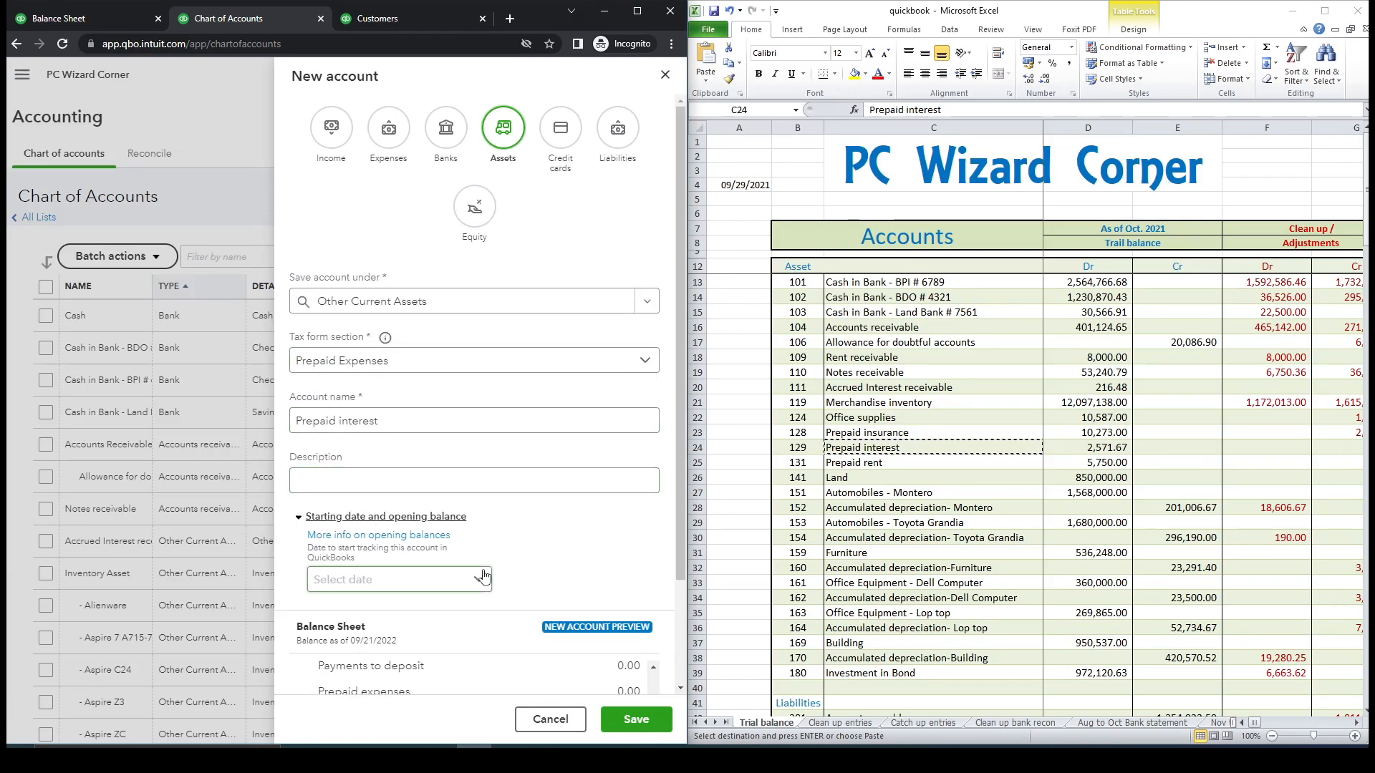
scroll(479, 453, down, 1)
click(479, 449)
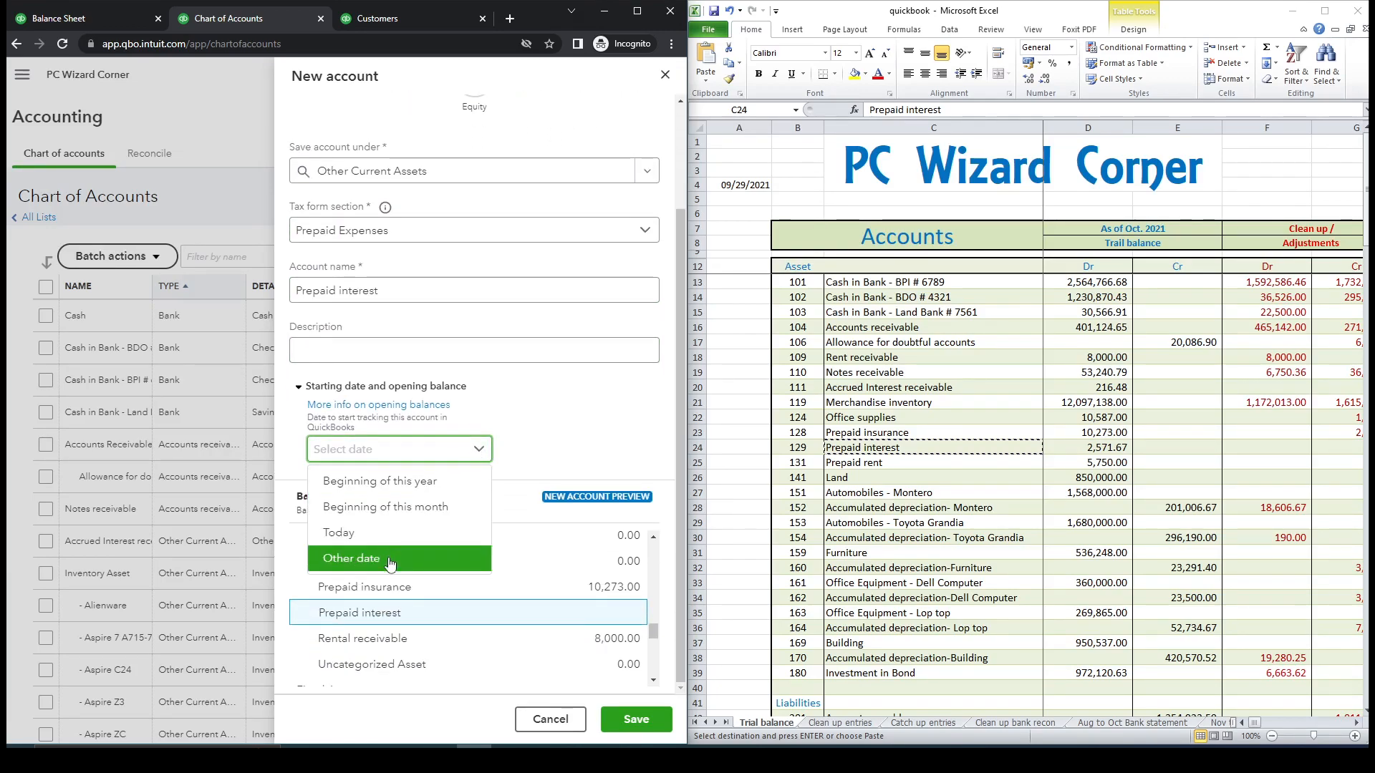
click(344, 552)
click(739, 185)
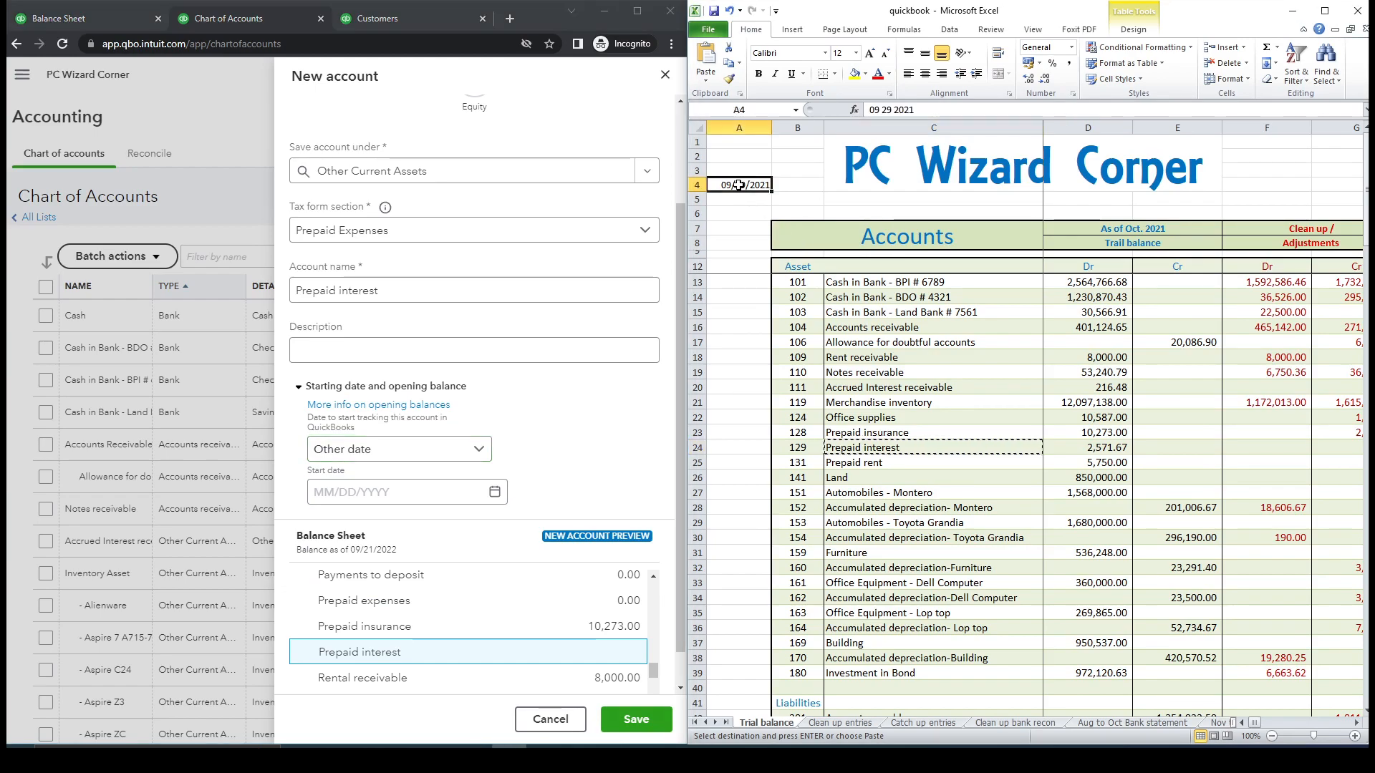
key(ctrl+c)
click(435, 492)
key(ctrl+v)
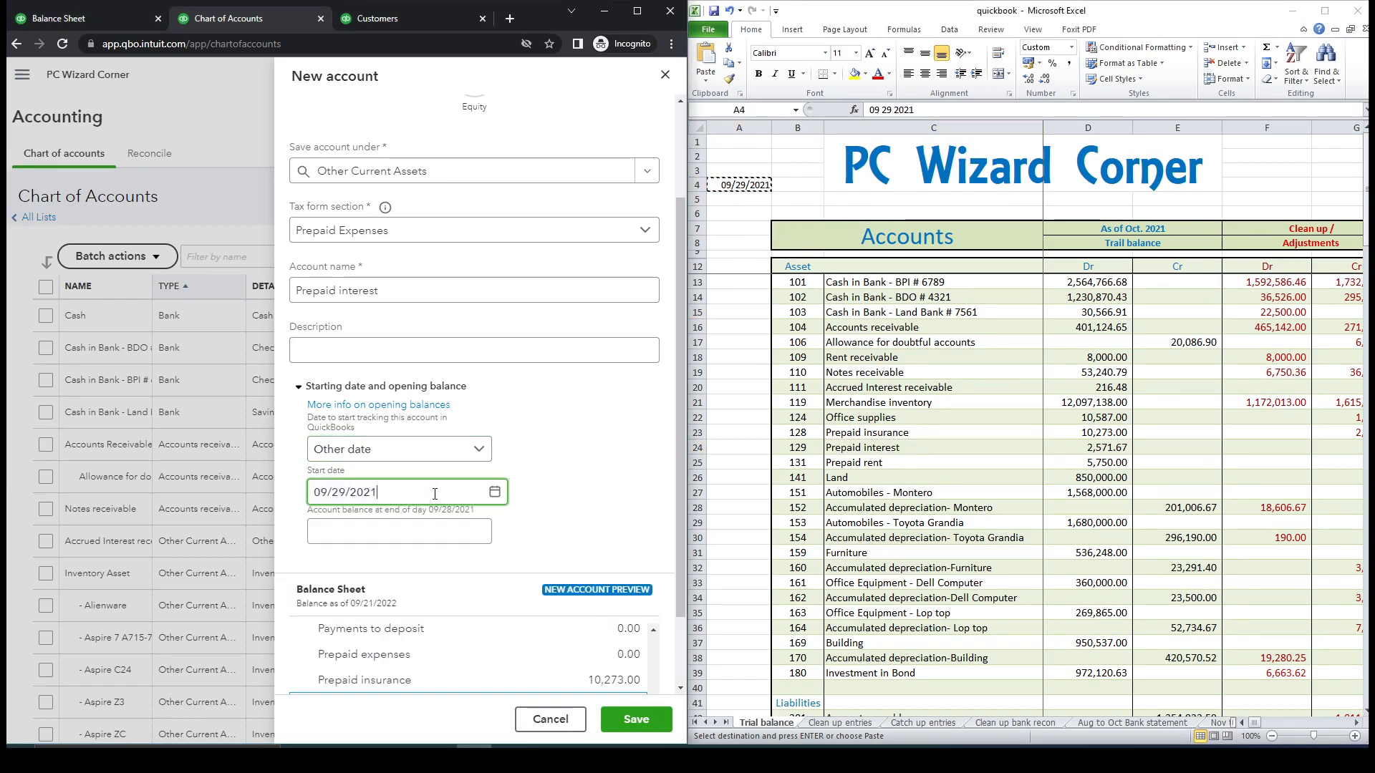
Set the Prepaid interest opening balance to 2,571.67, copied from the Trial balance sheet, and save the account.
click(849, 447)
click(1088, 449)
key(ctrl+c)
click(429, 531)
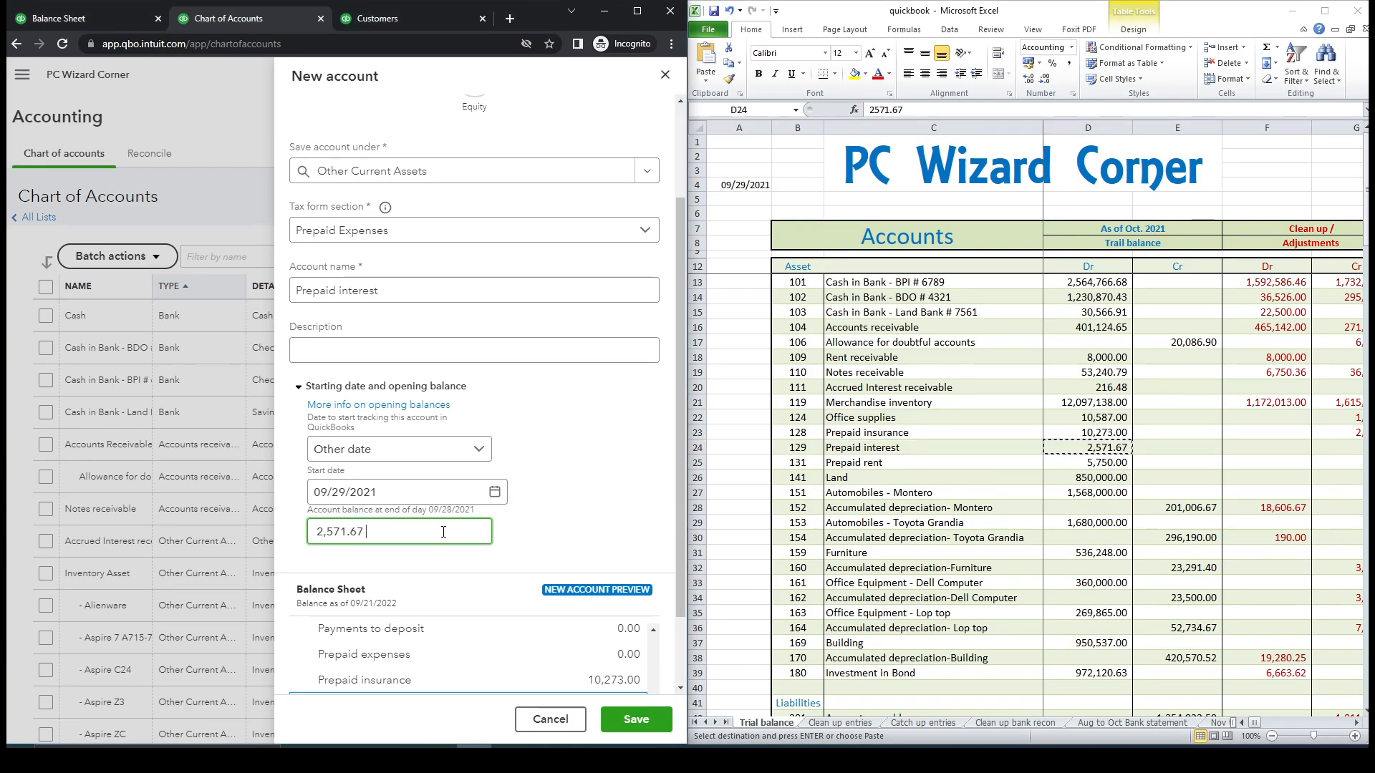
click(636, 719)
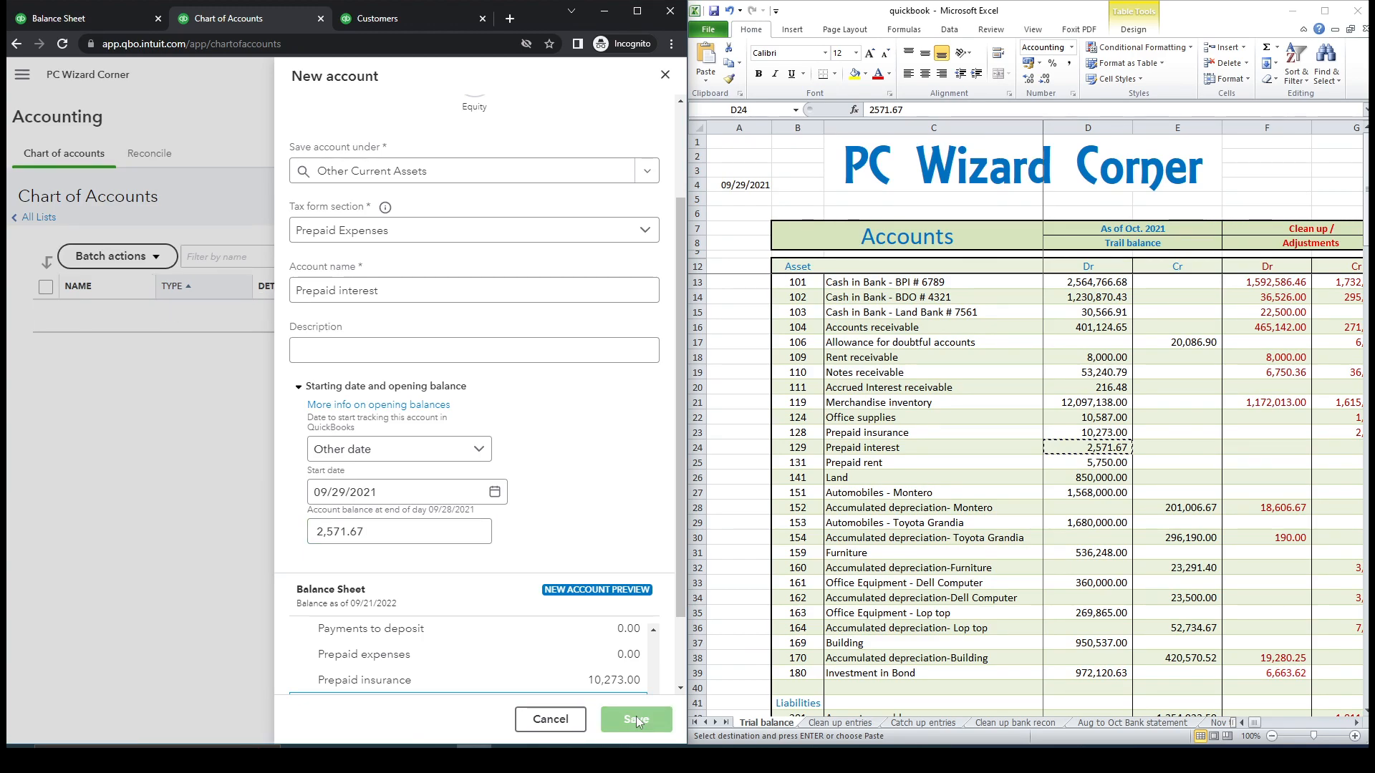
Filter the Chart of Accounts by "prepaid" and open the Prepaid interest account's register.
click(205, 256)
text(prepaid)
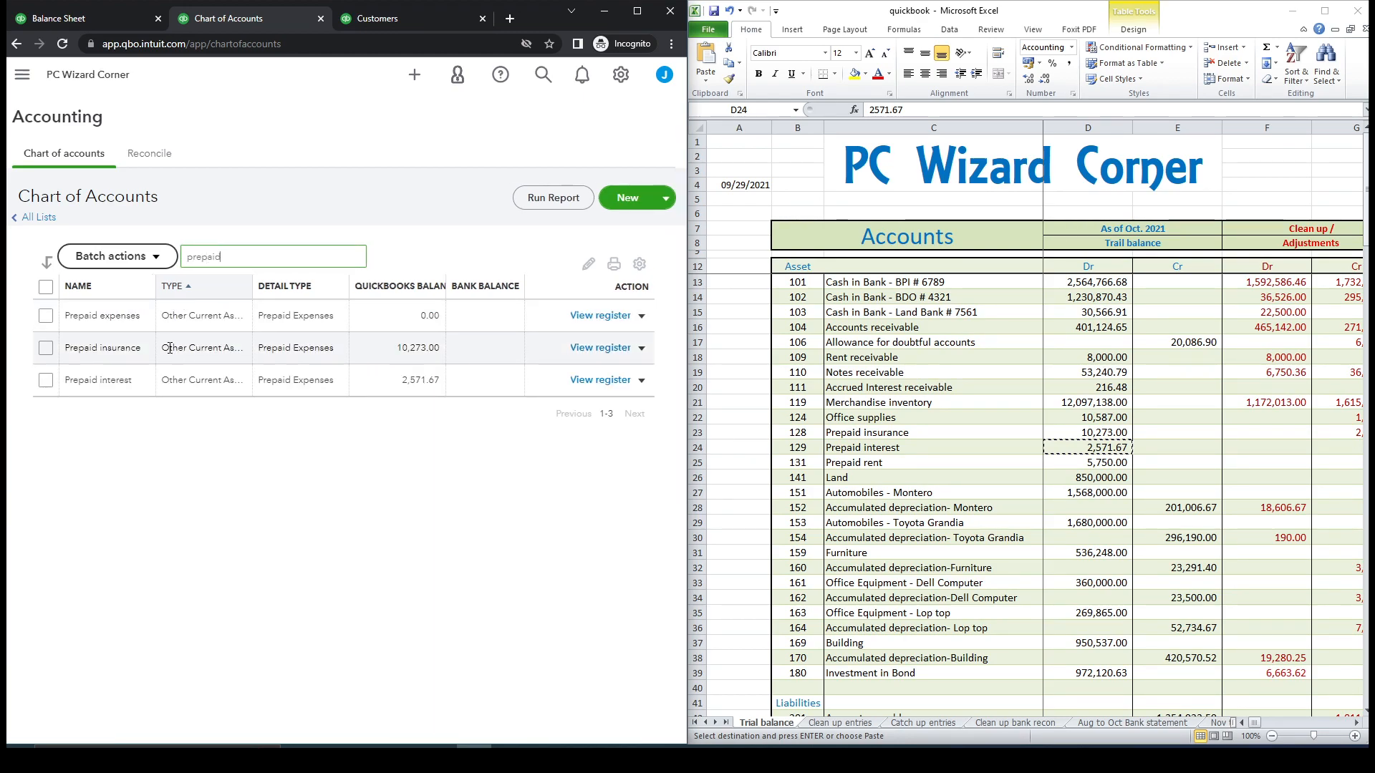
click(614, 380)
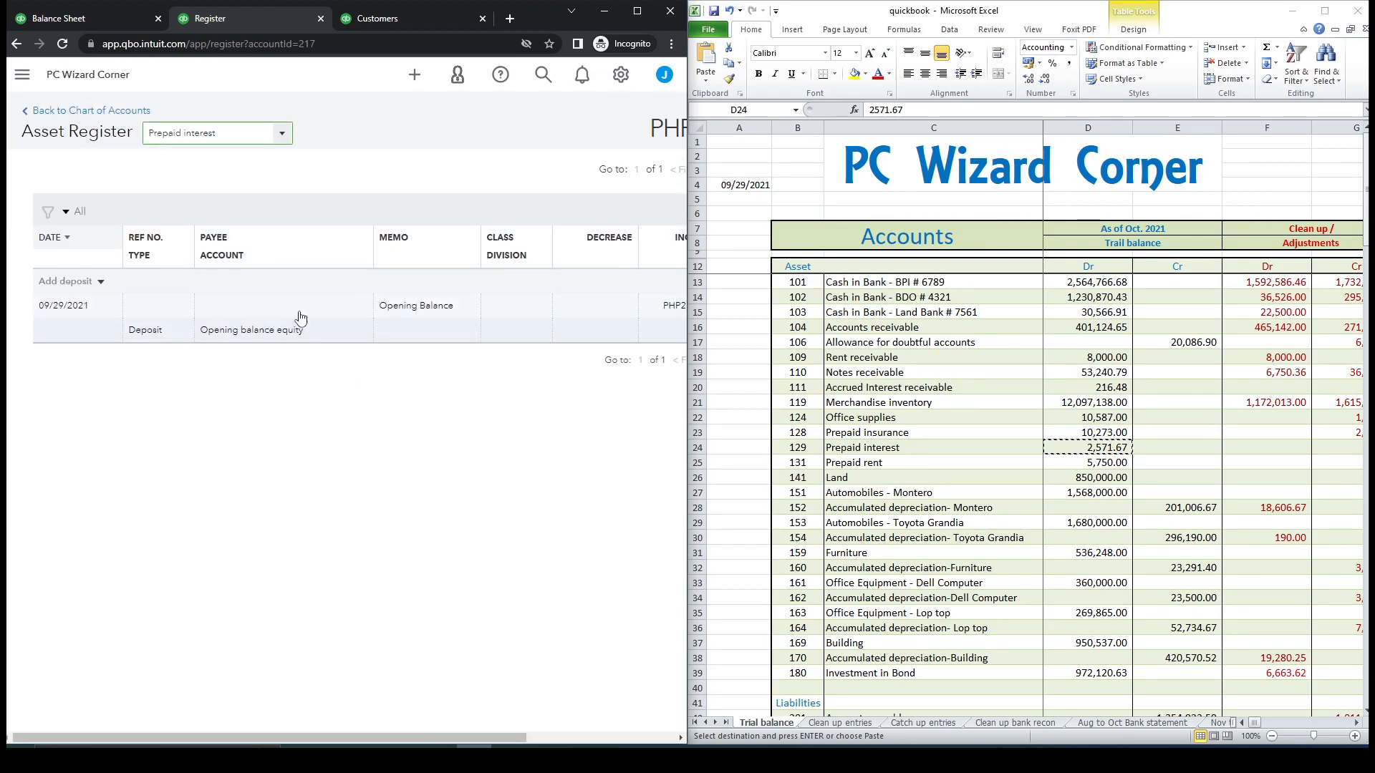
Reassign the Prepaid interest opening balance entry's offset account to Owner's Capital and save it despite the reconciliation warning.
click(284, 335)
click(365, 342)
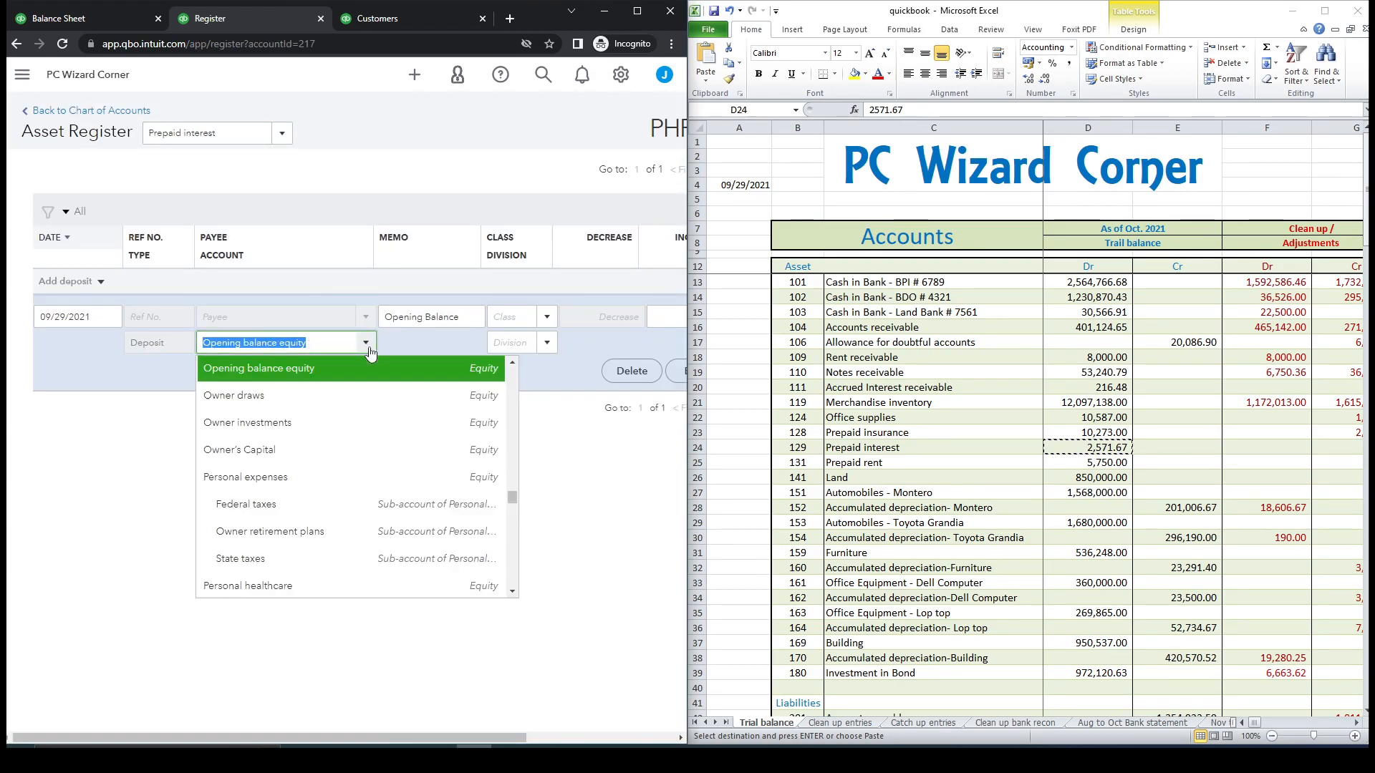
click(283, 451)
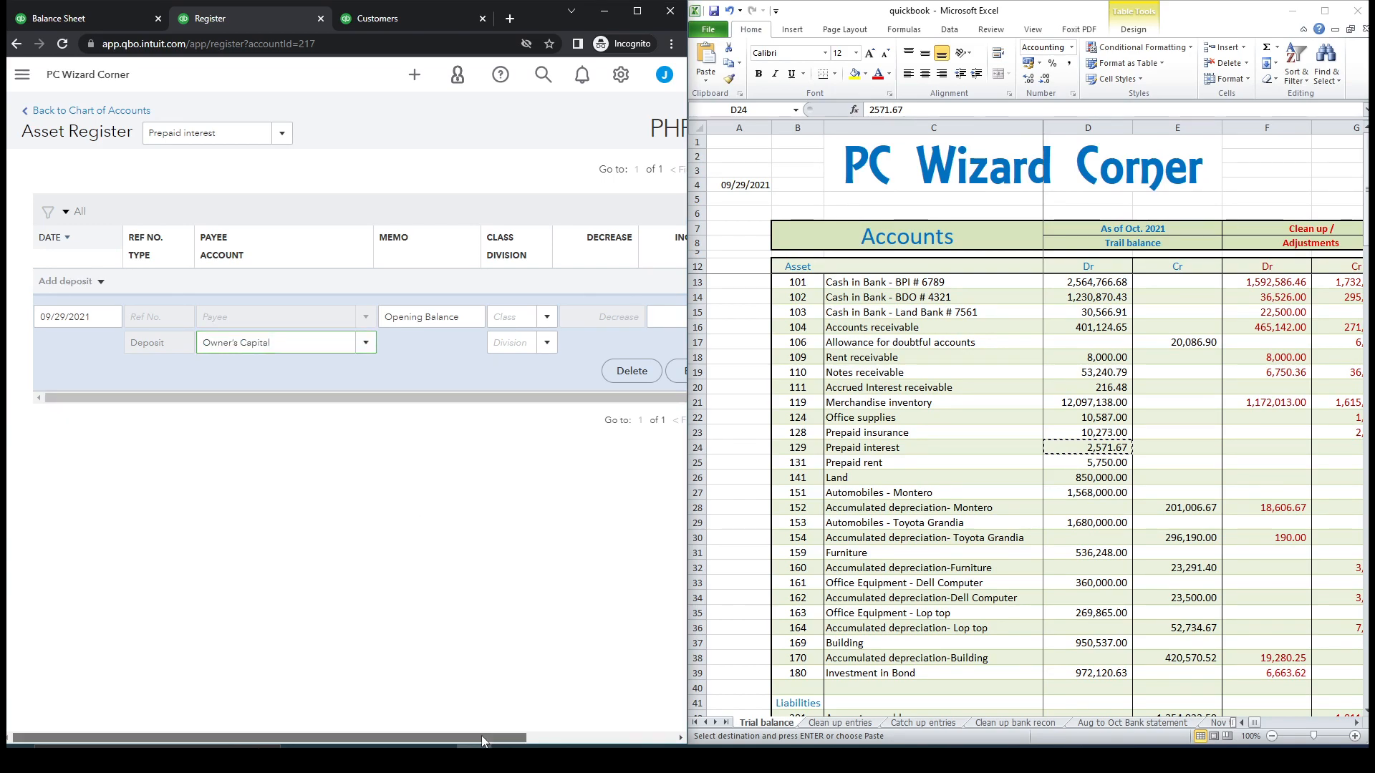
drag(481, 736, 615, 736)
click(627, 373)
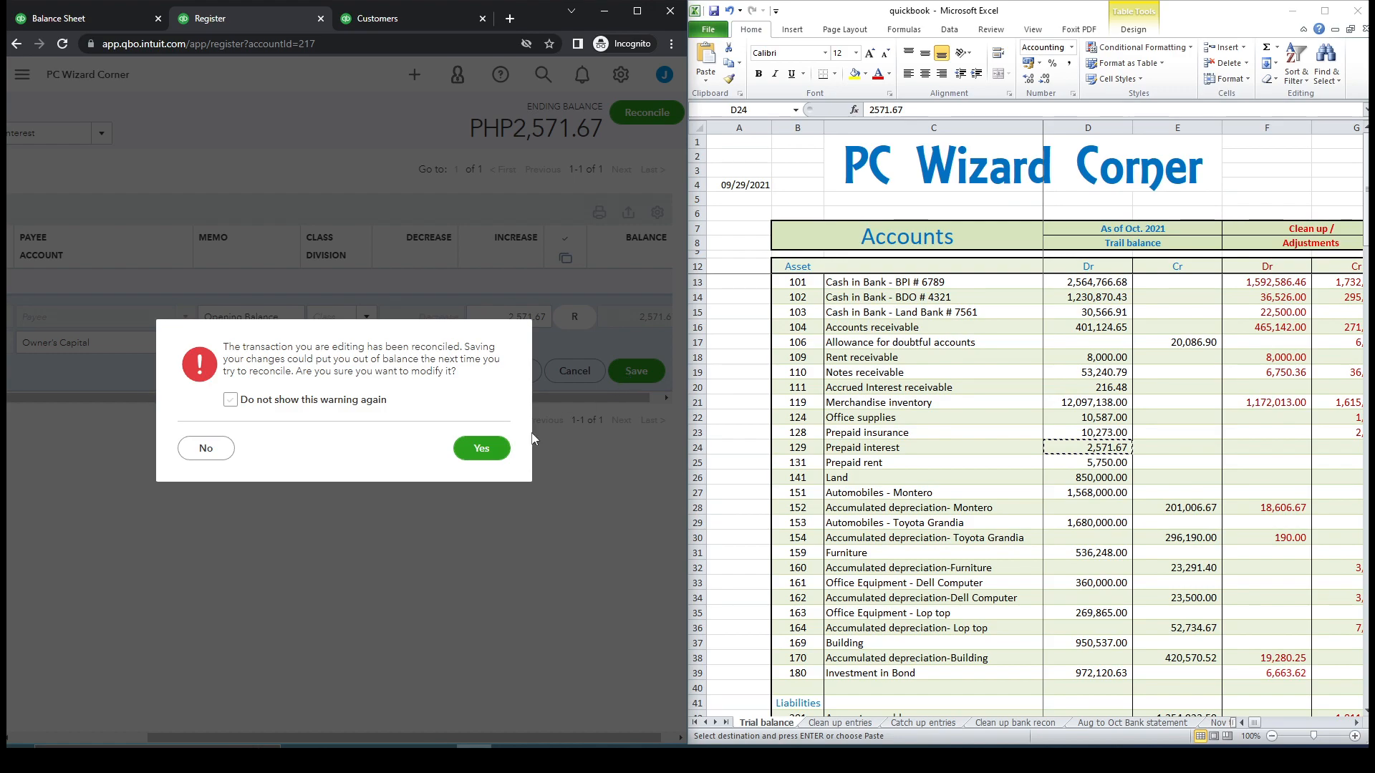
click(487, 448)
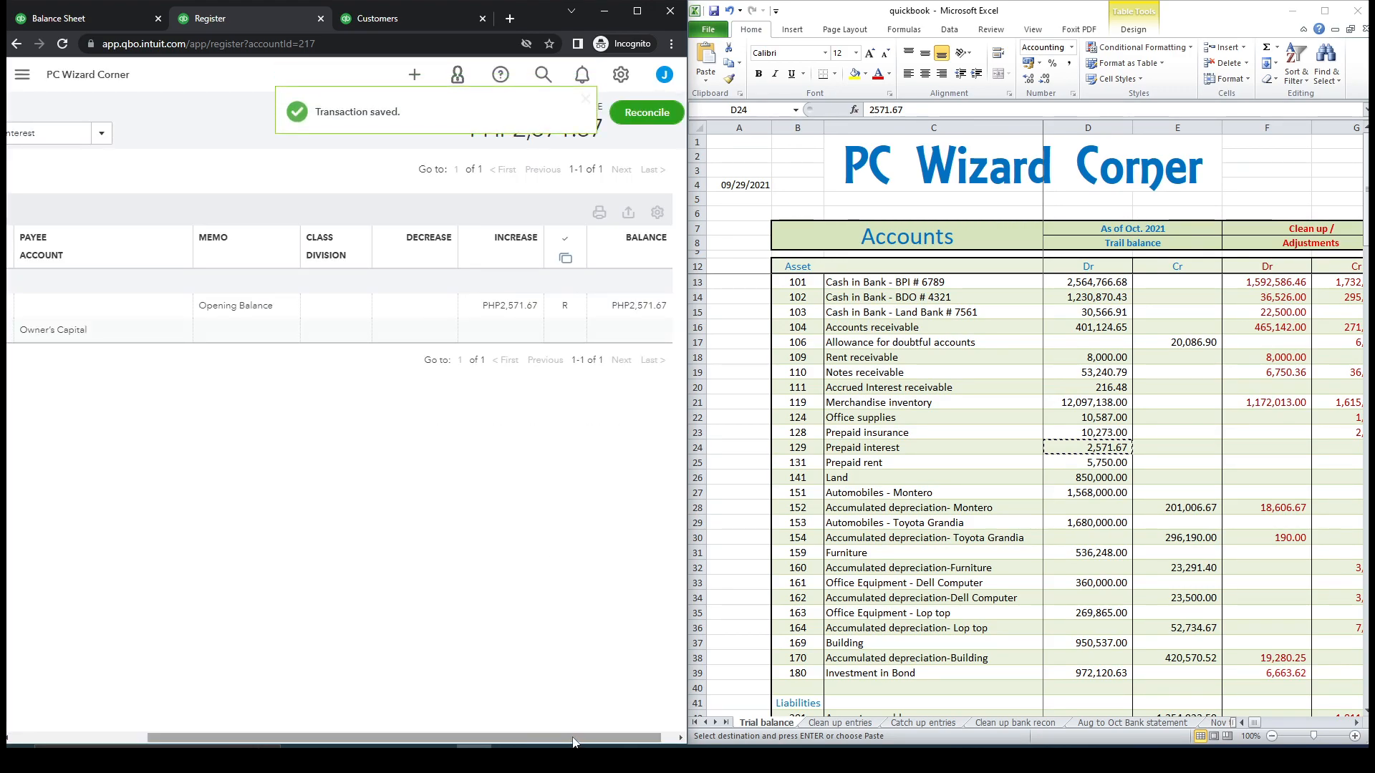
Return from the Prepaid interest register to the Chart of Accounts and remove the "prepaid" name filter.
drag(405, 737, 269, 737)
click(107, 111)
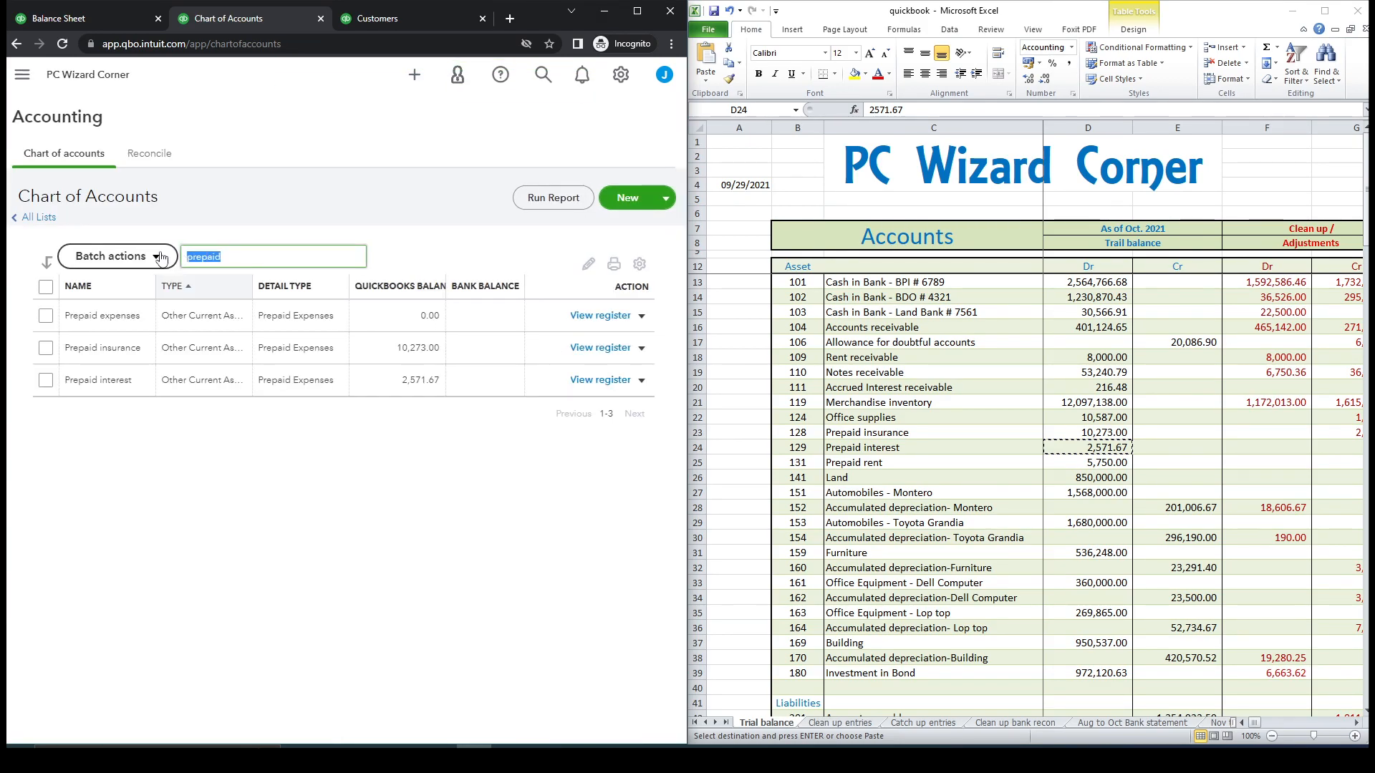
key(BackSpace)
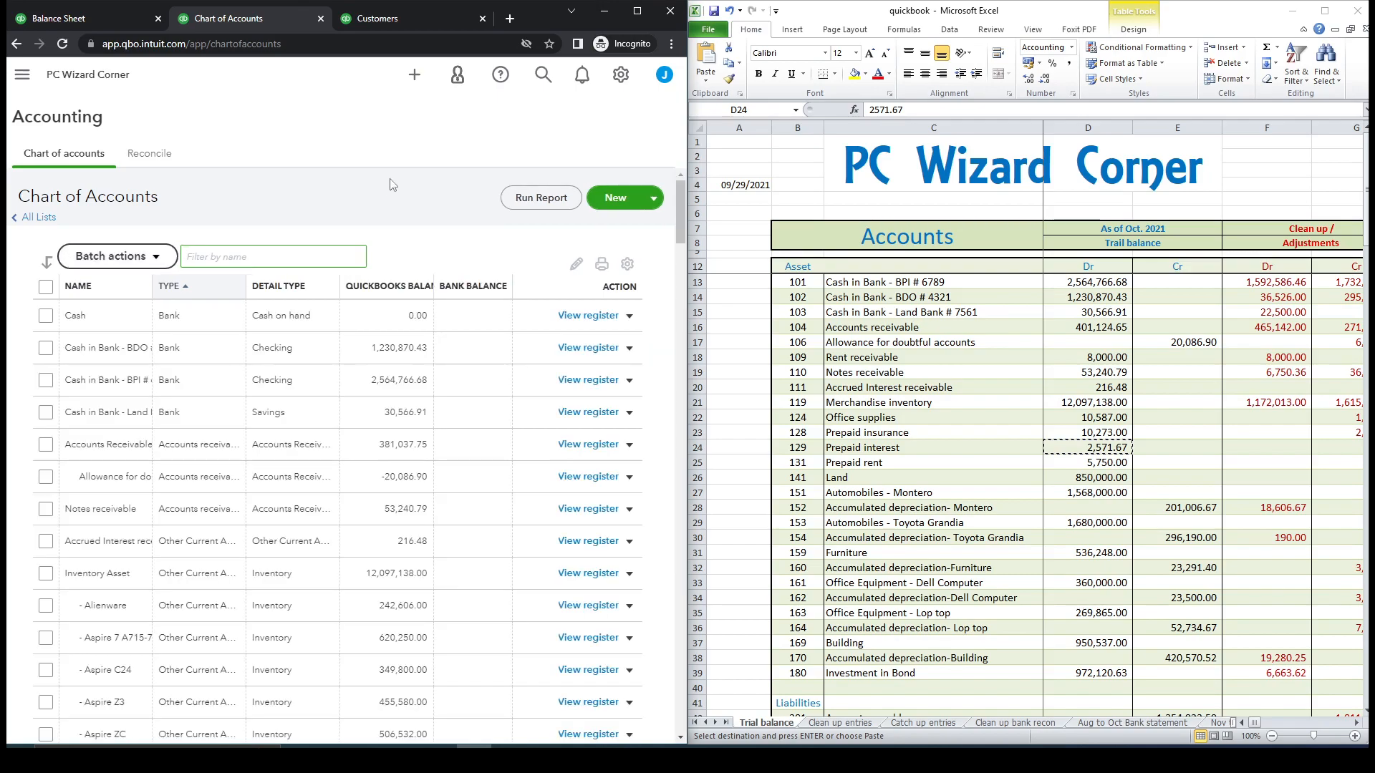
Create a new asset account named Prepaid rent, copied from the Trial balance sheet, under Other Current Assets with tax form section Prepaid Expenses.
click(935, 452)
click(867, 464)
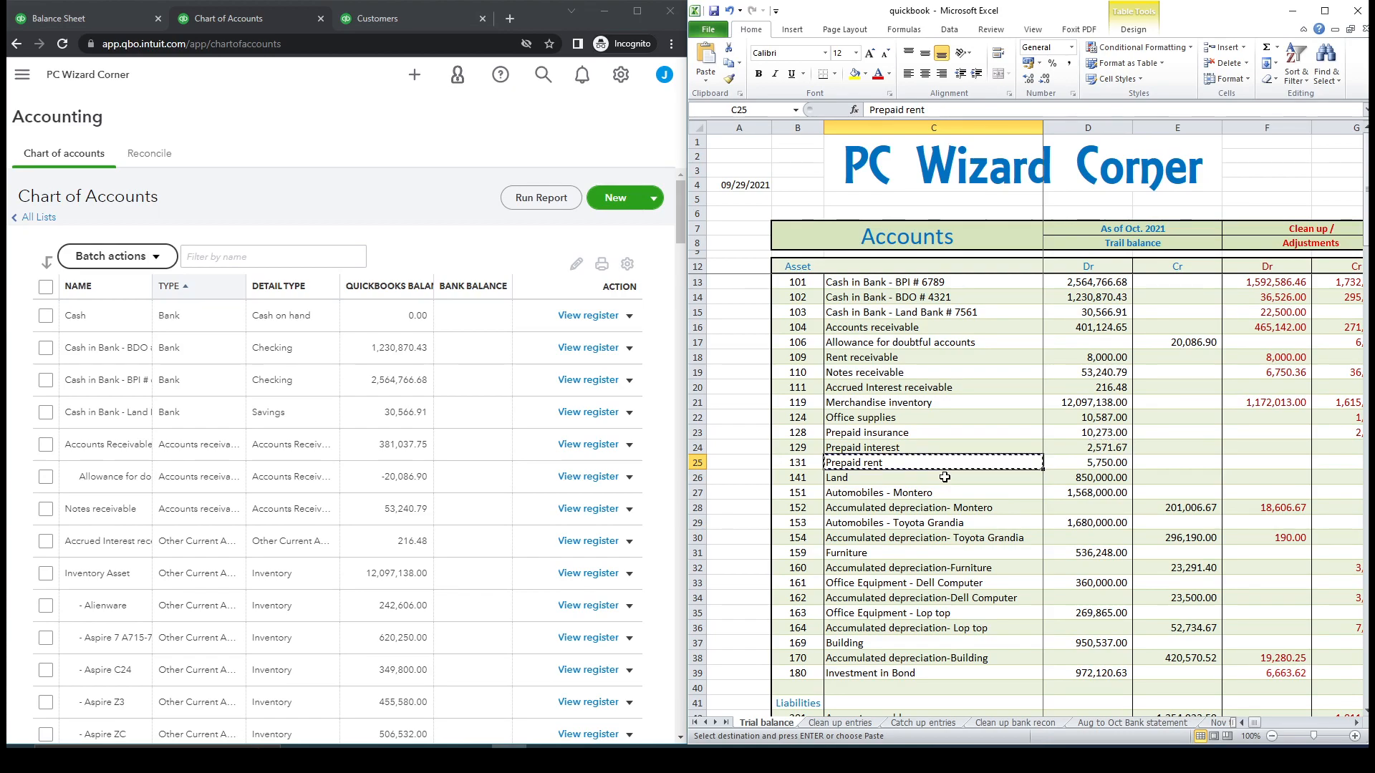
click(619, 204)
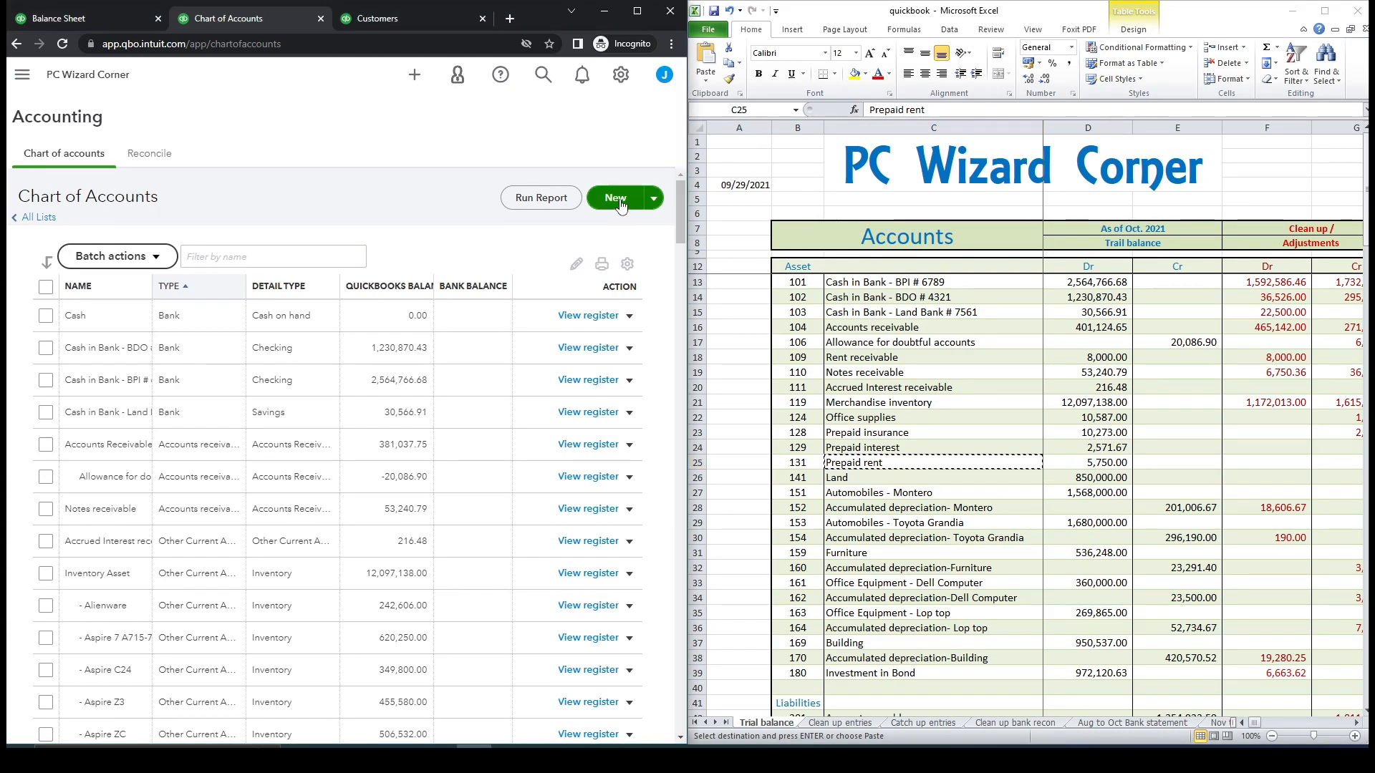
click(479, 127)
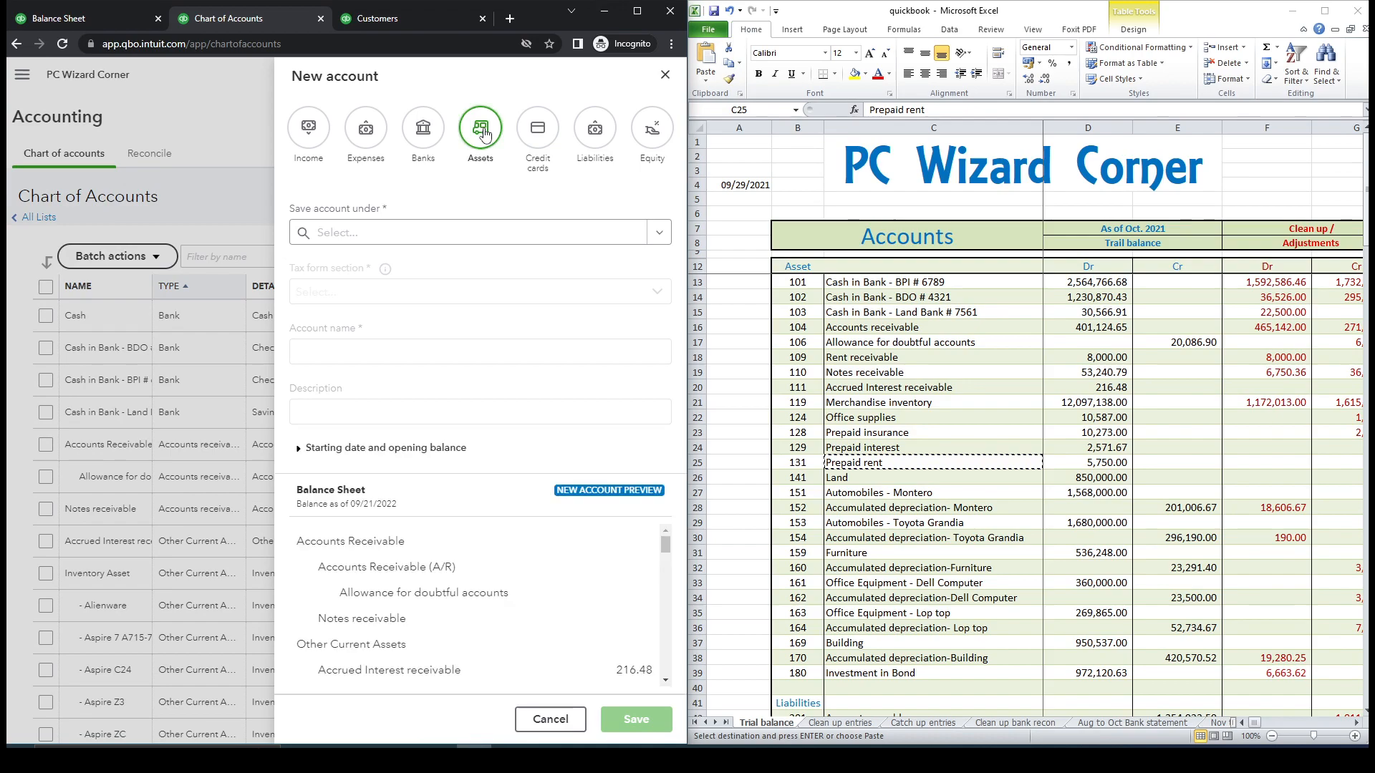
click(661, 237)
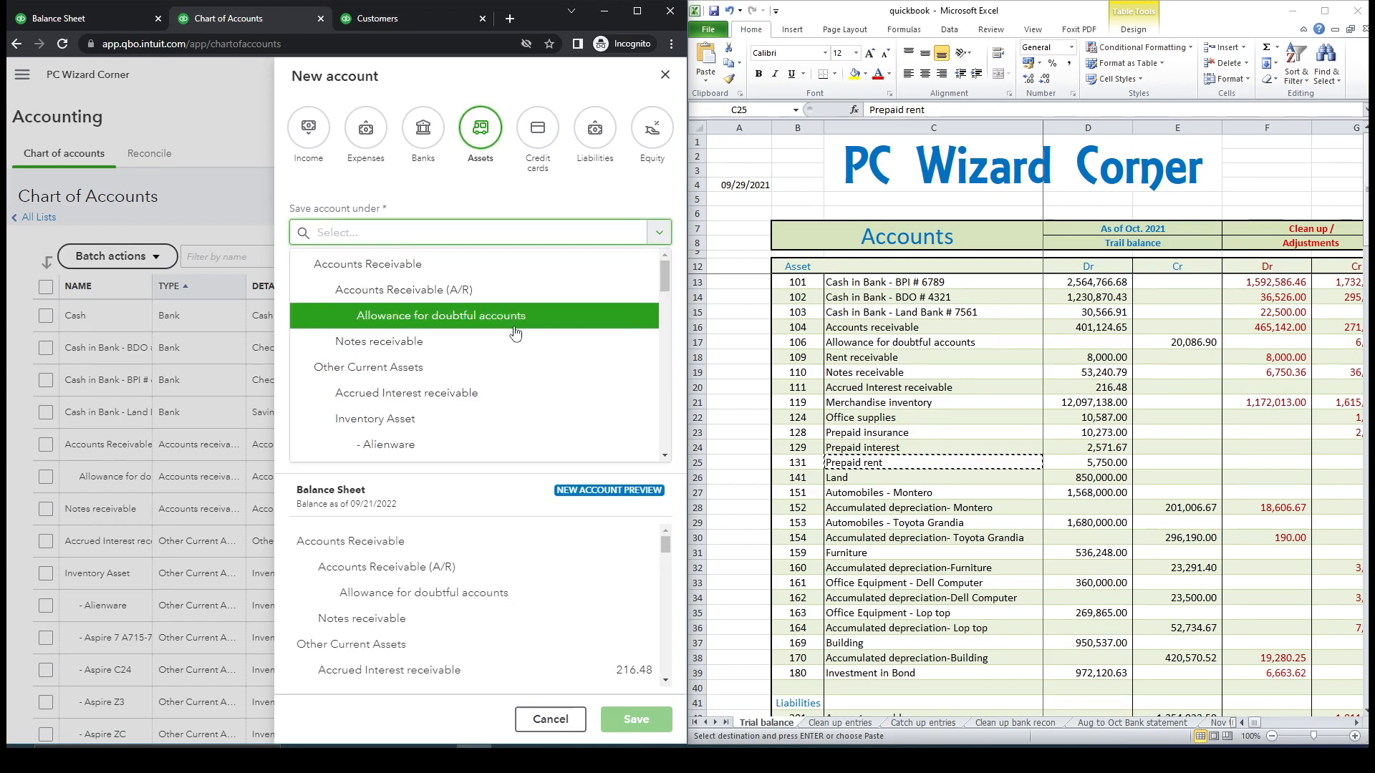
click(592, 276)
click(655, 294)
scroll(516, 409, down, 2)
scroll(473, 440, down, 2)
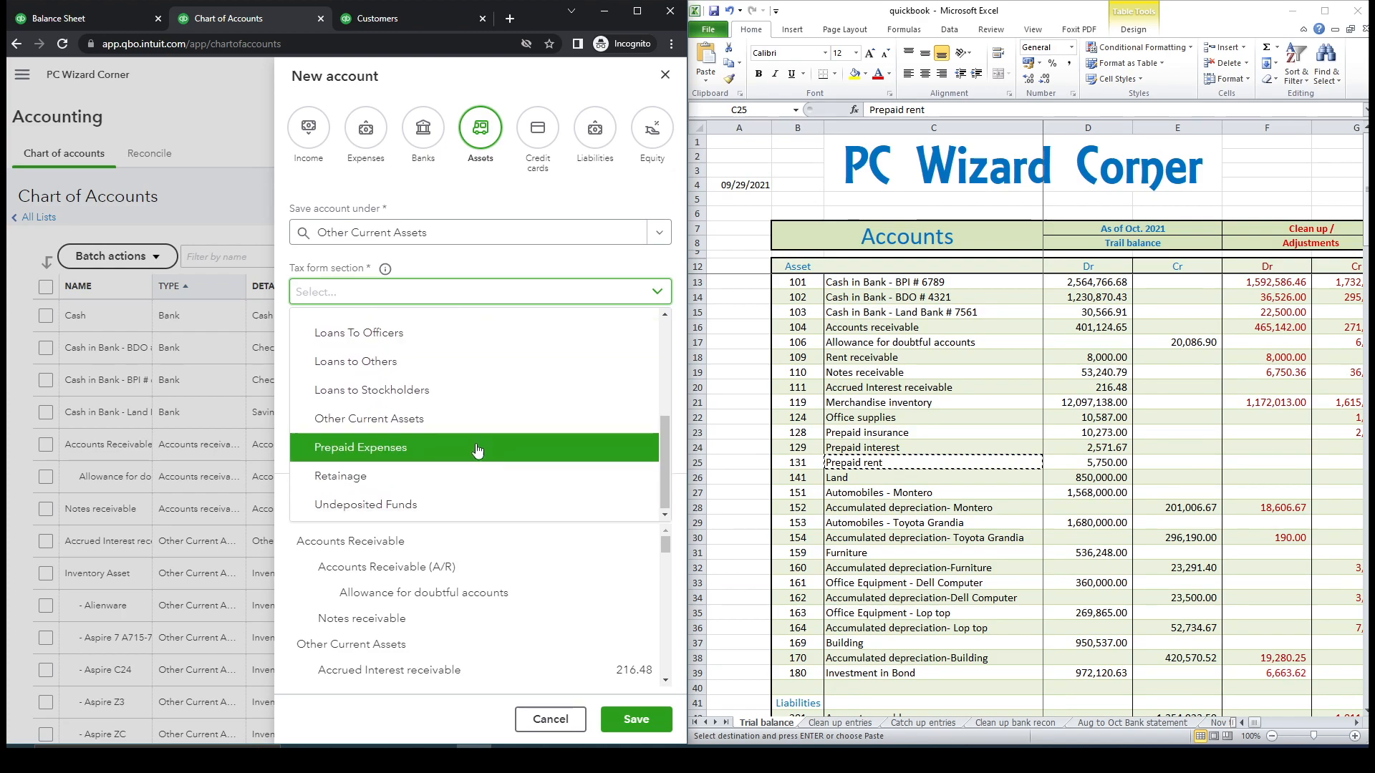
click(456, 447)
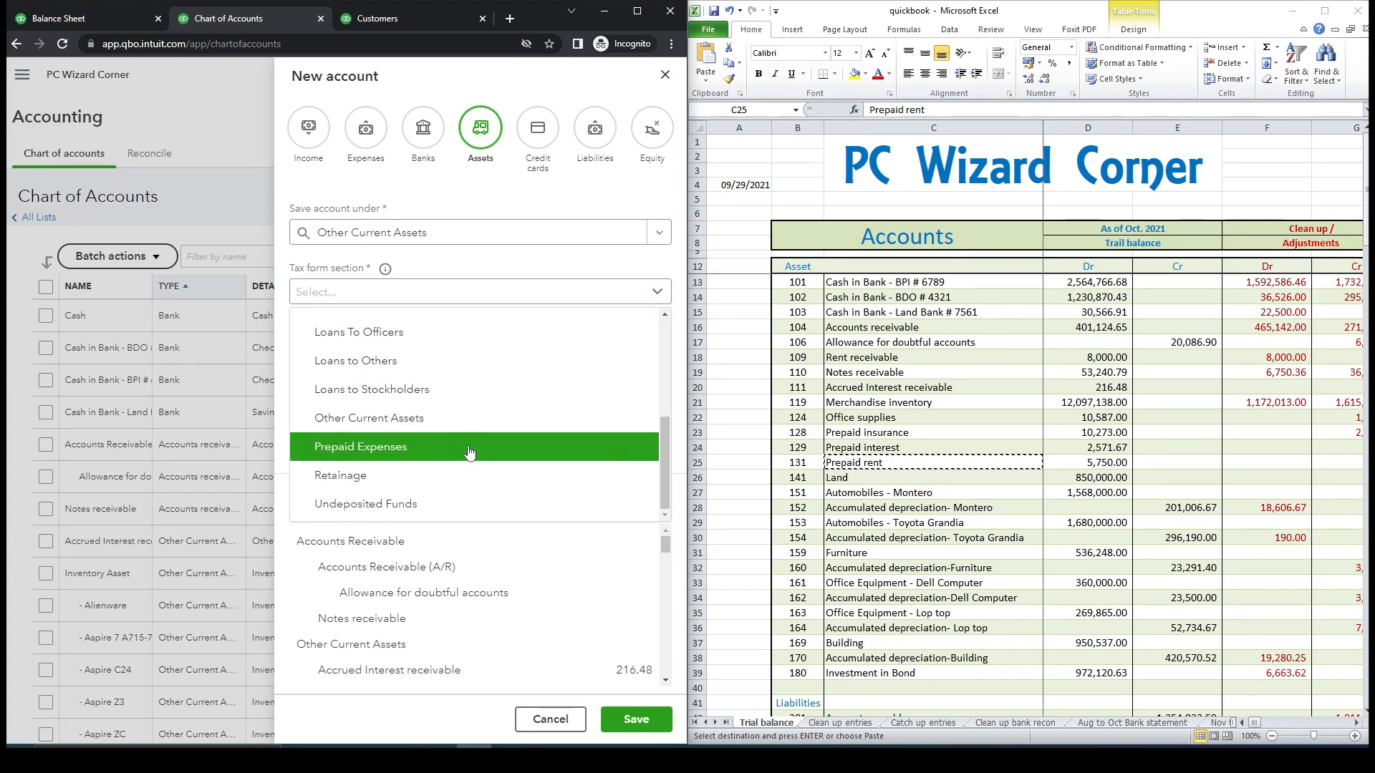
click(502, 354)
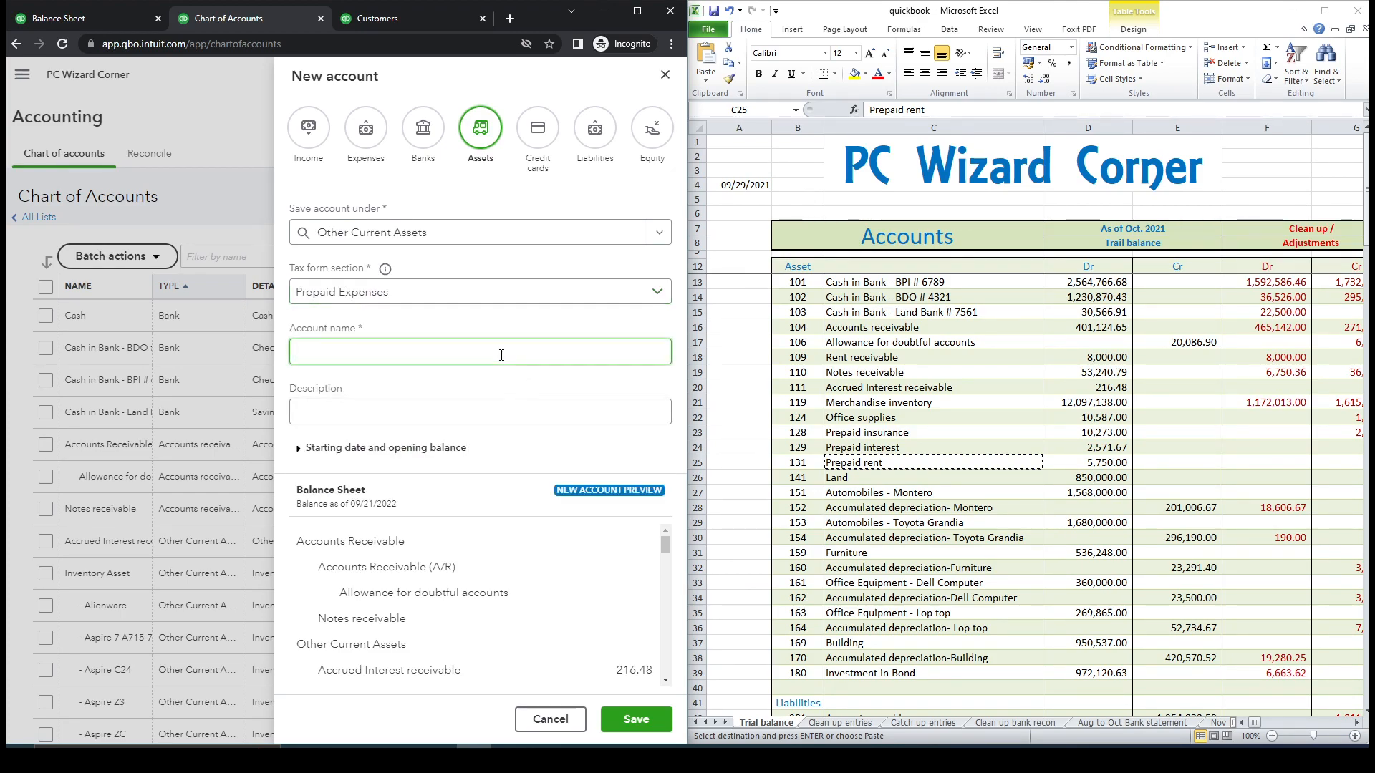
text(Prepaid rent)
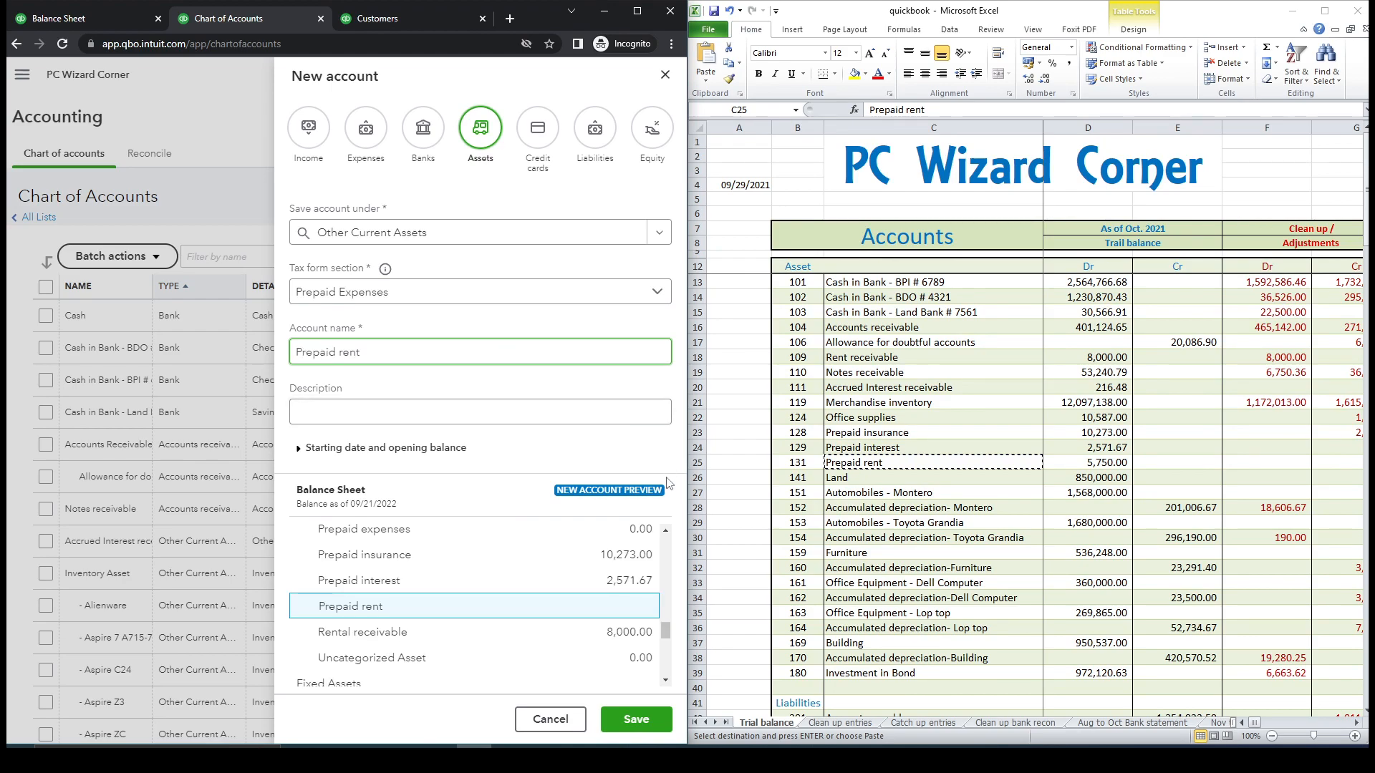
Set the Prepaid rent account's start date to the other date 09/29/2021, copied from the Trial balance sheet.
click(368, 450)
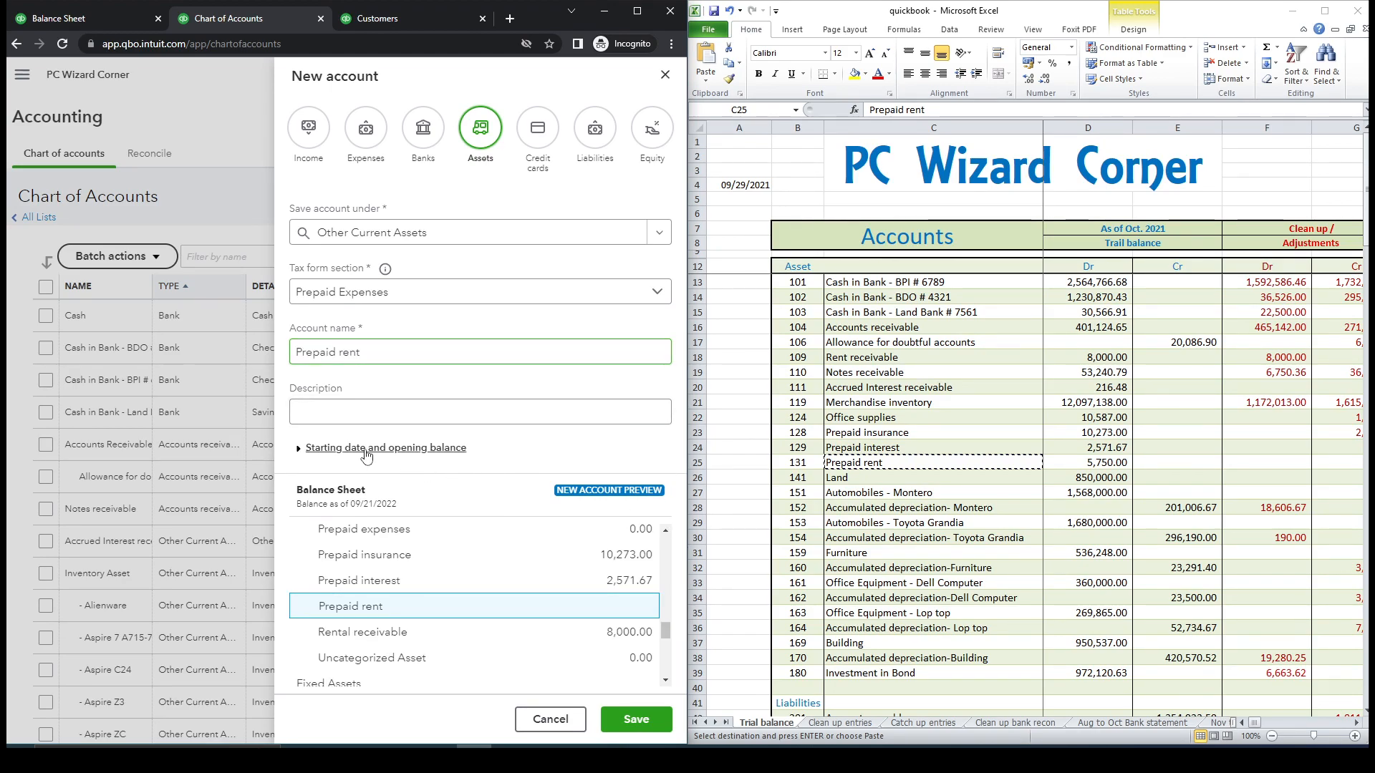
scroll(662, 530, down, 2)
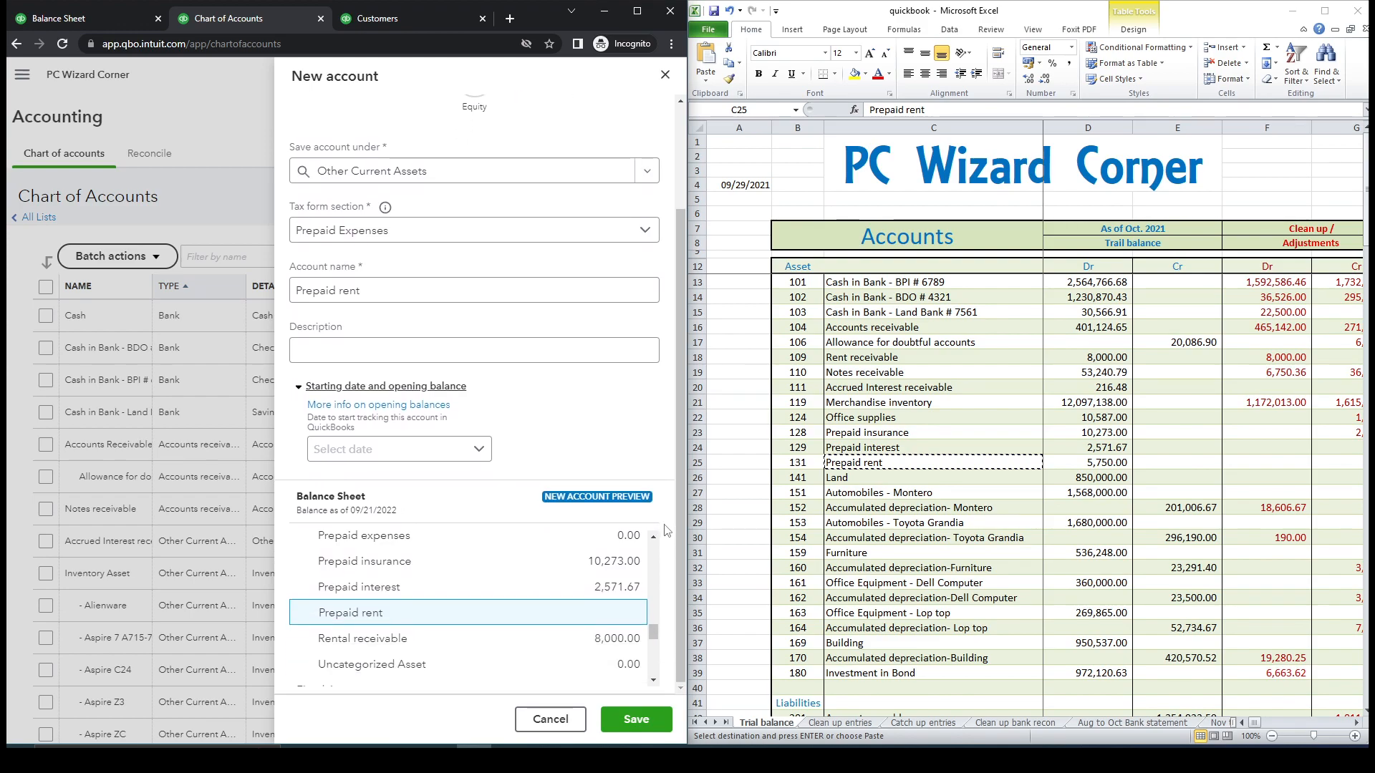
click(473, 461)
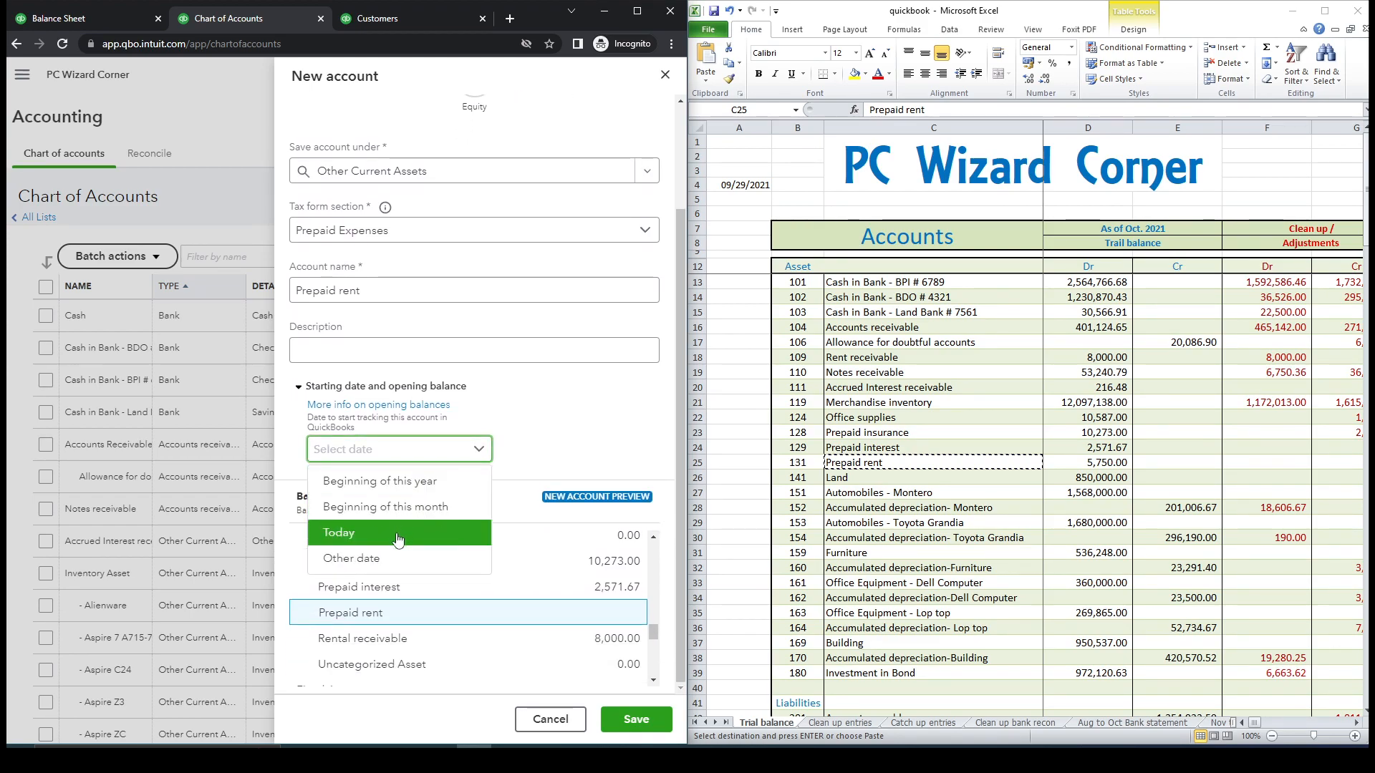
click(468, 558)
click(745, 185)
key(ctrl+c)
click(401, 483)
key(ctrl+v)
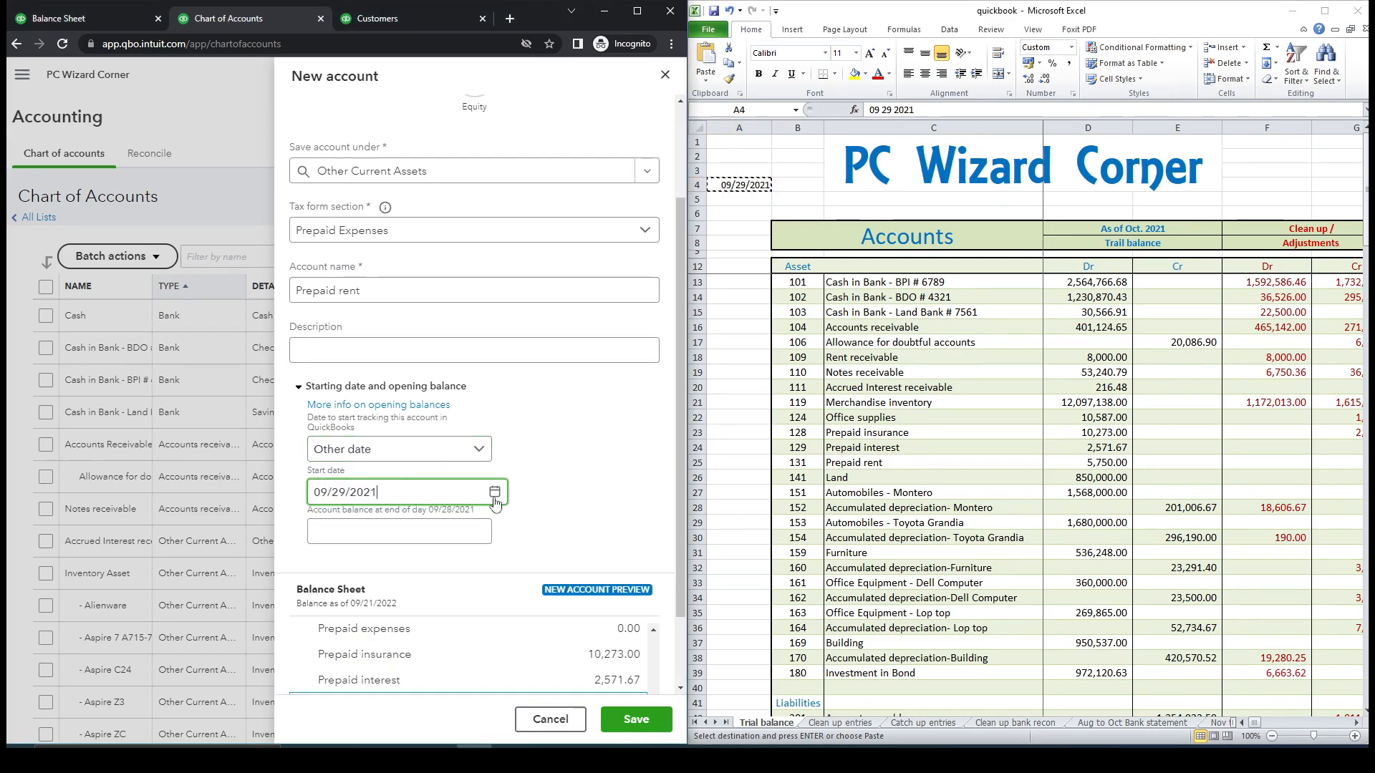
Set the Prepaid rent opening balance to 5,750.00, copied from the Trial balance sheet, and save the account.
click(866, 463)
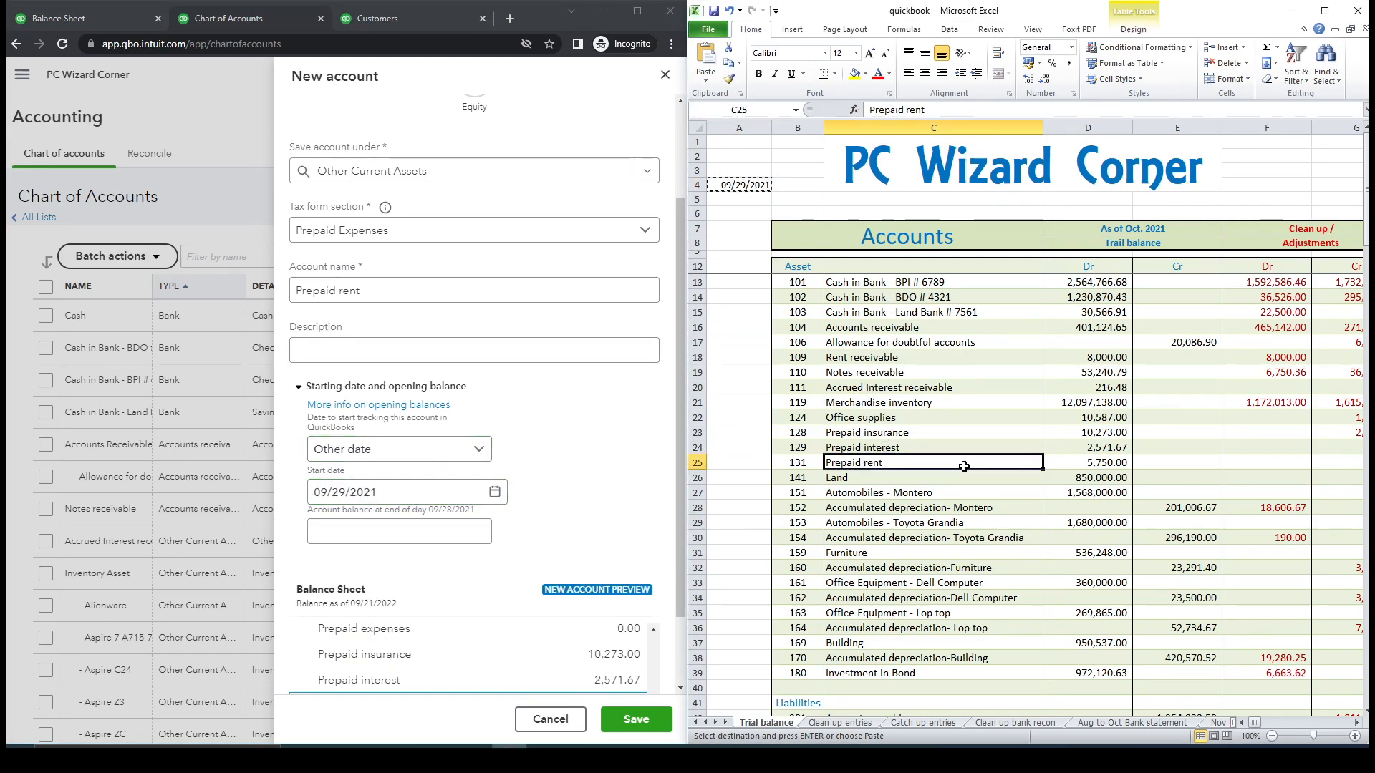
click(1119, 466)
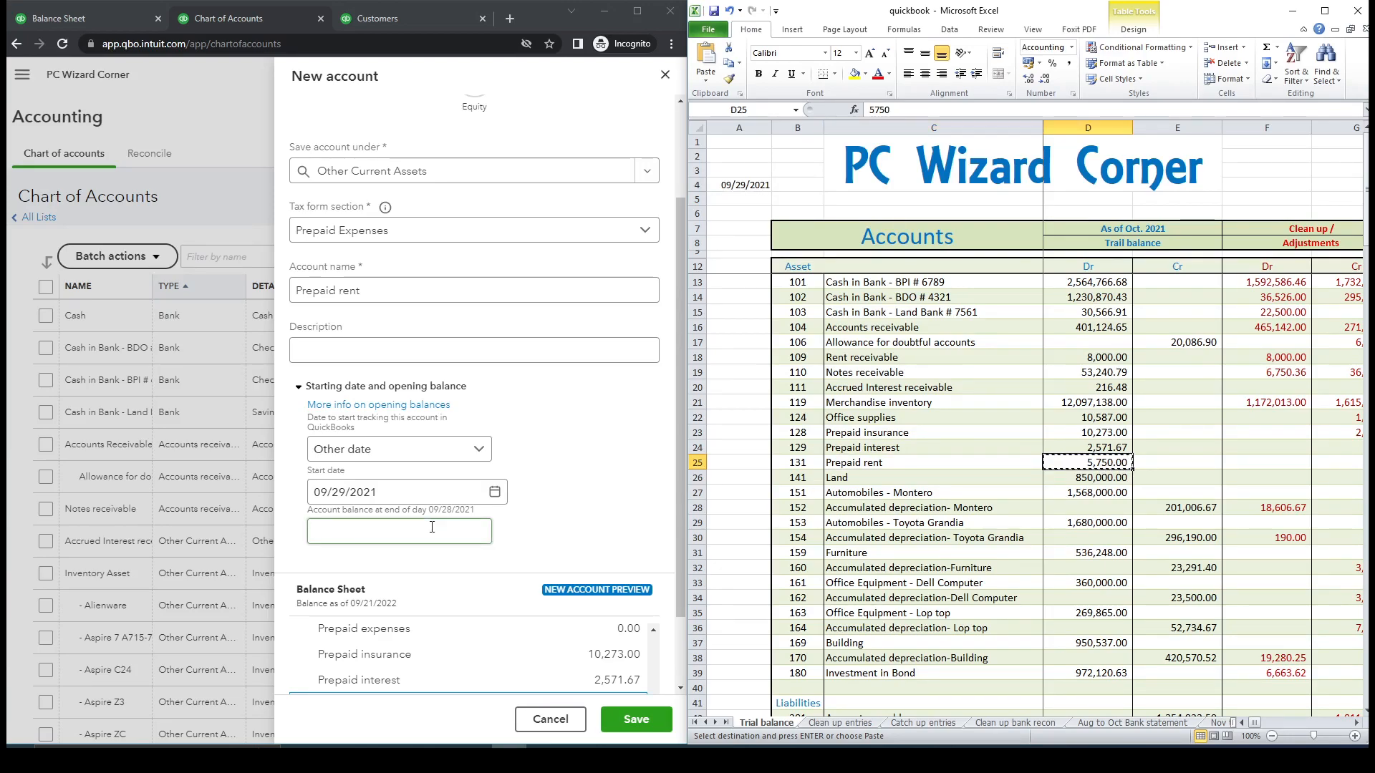
click(472, 531)
key(ctrl+v)
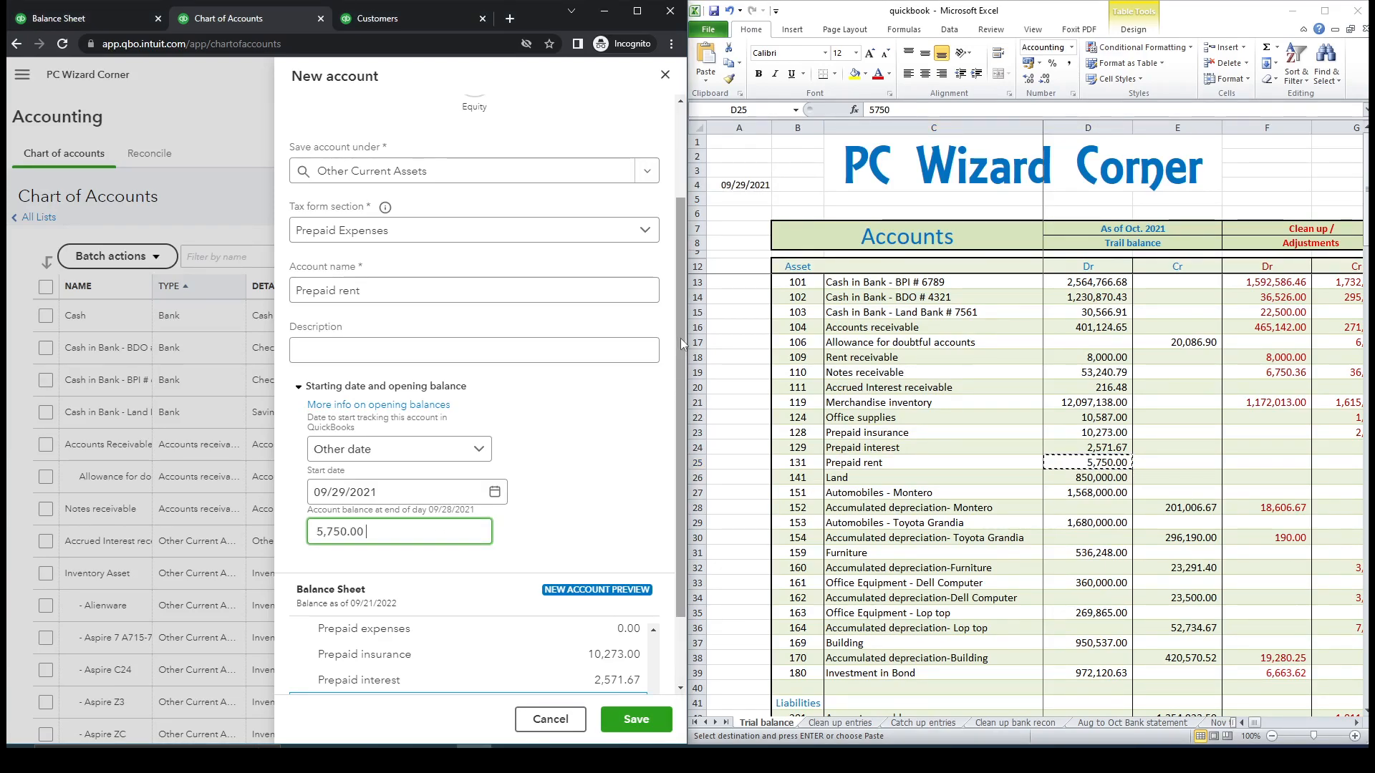
scroll(680, 337, down, 2)
click(643, 717)
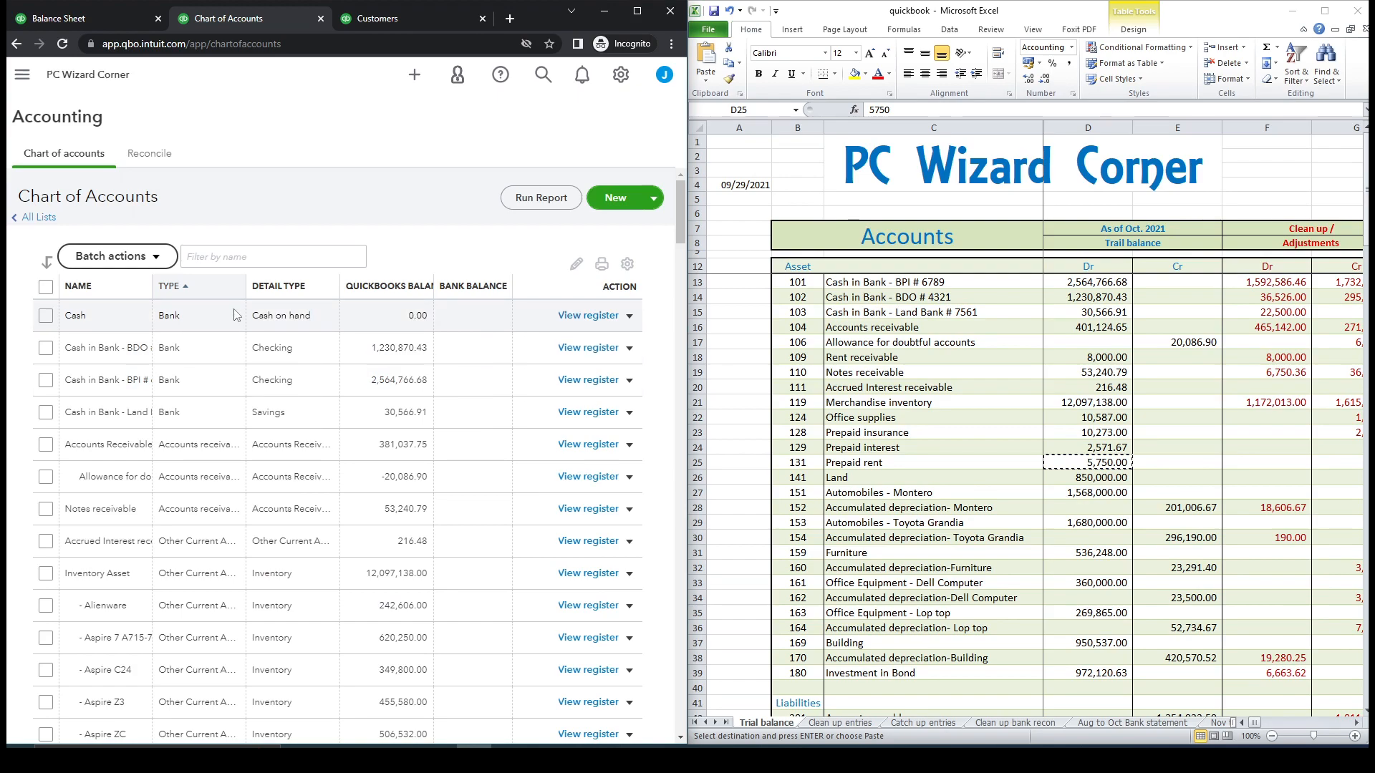
Filter the Chart of Accounts by "prepaid" and open the Prepaid rent account's register.
click(237, 251)
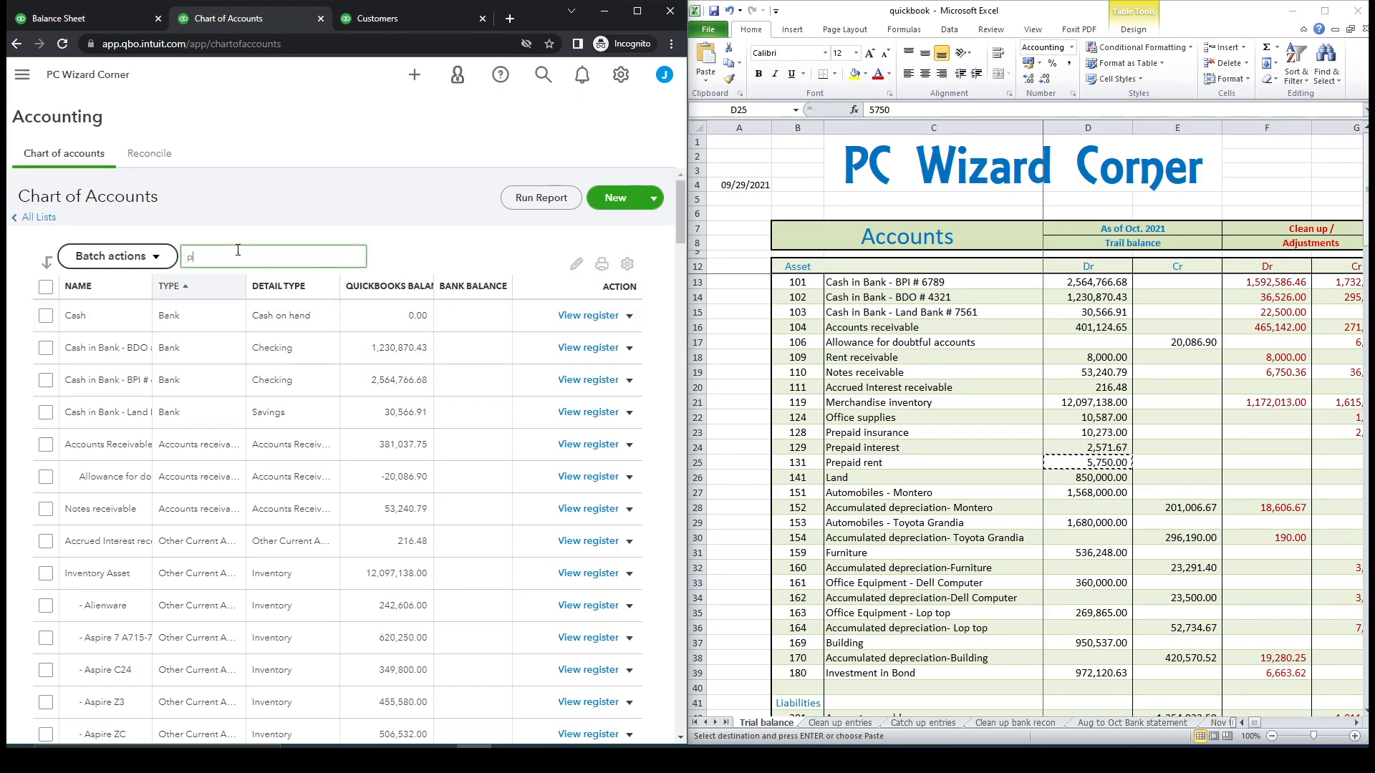
text(preaid)
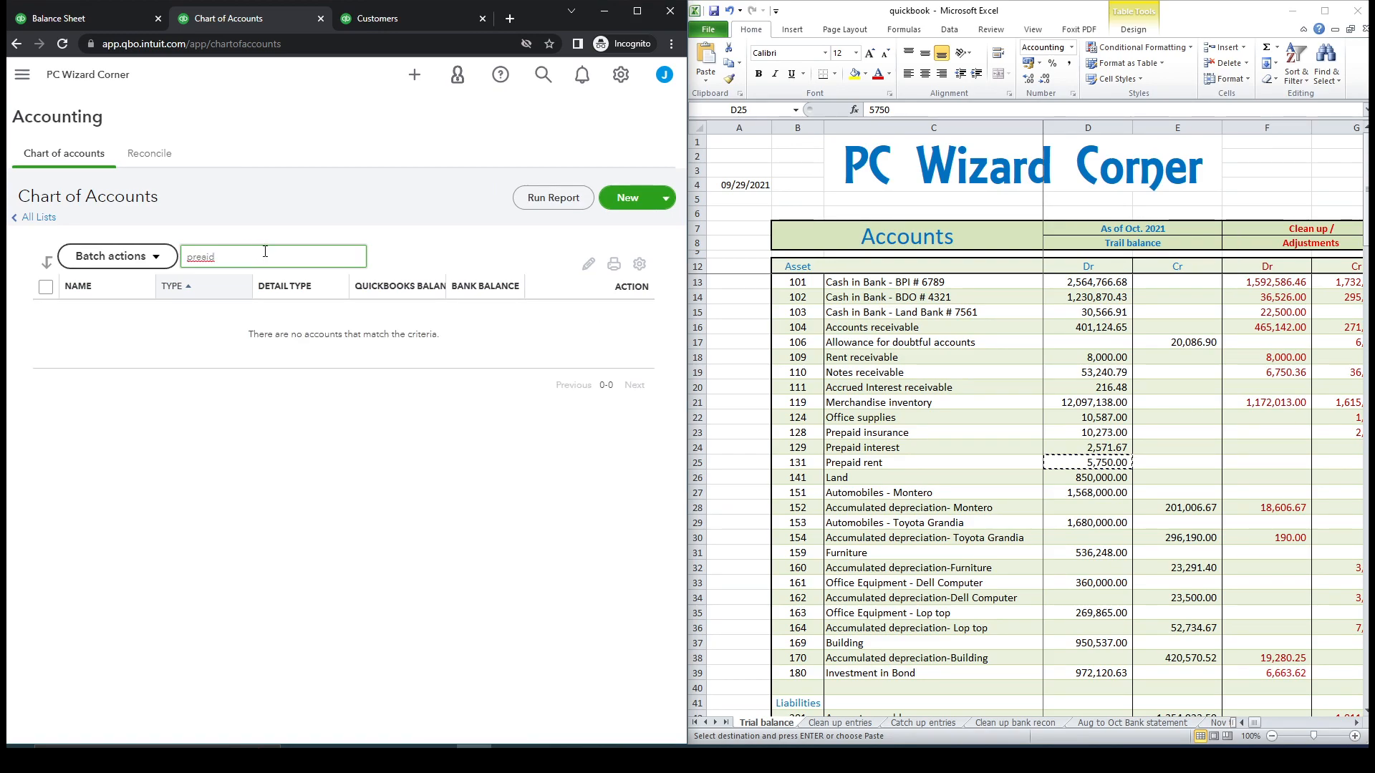
key(BackSpace)
key(BackSpace)
key(BackSpace)
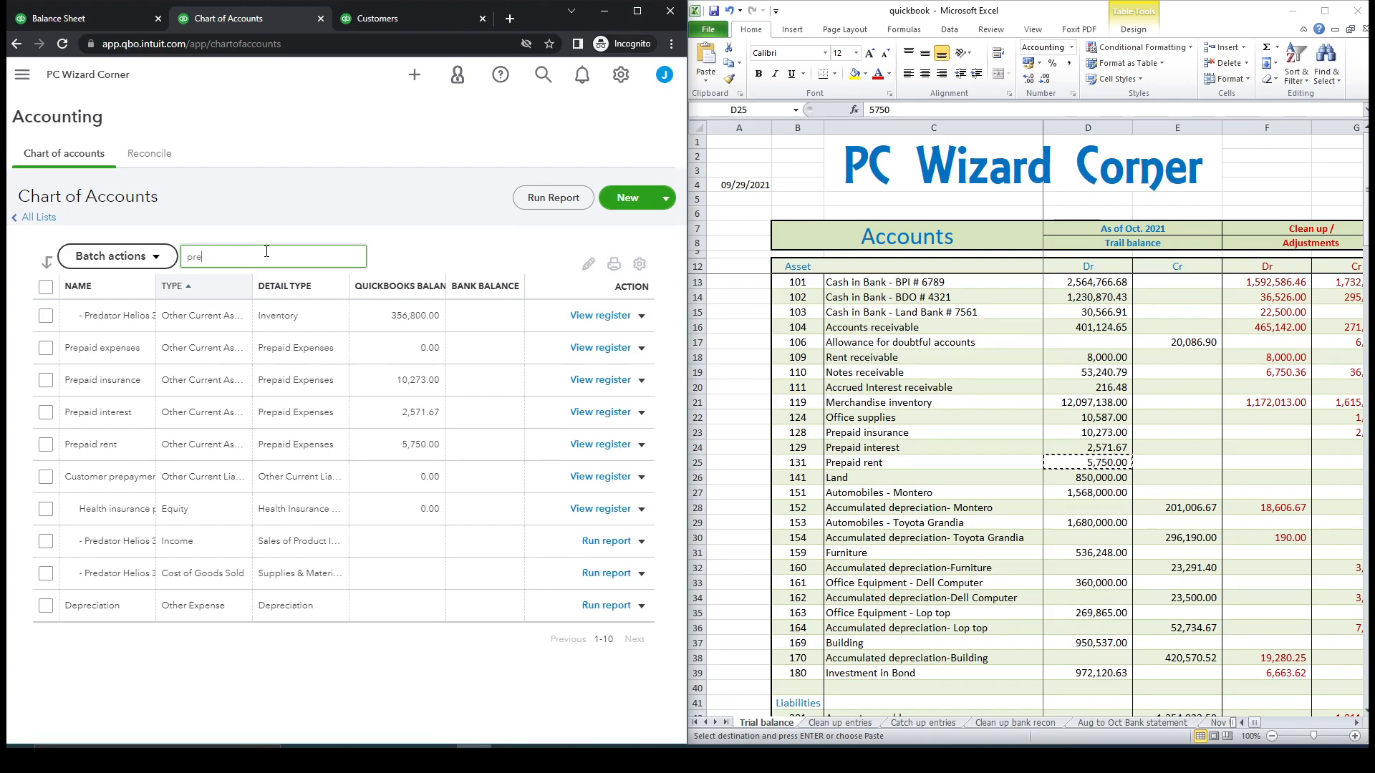
text(paid)
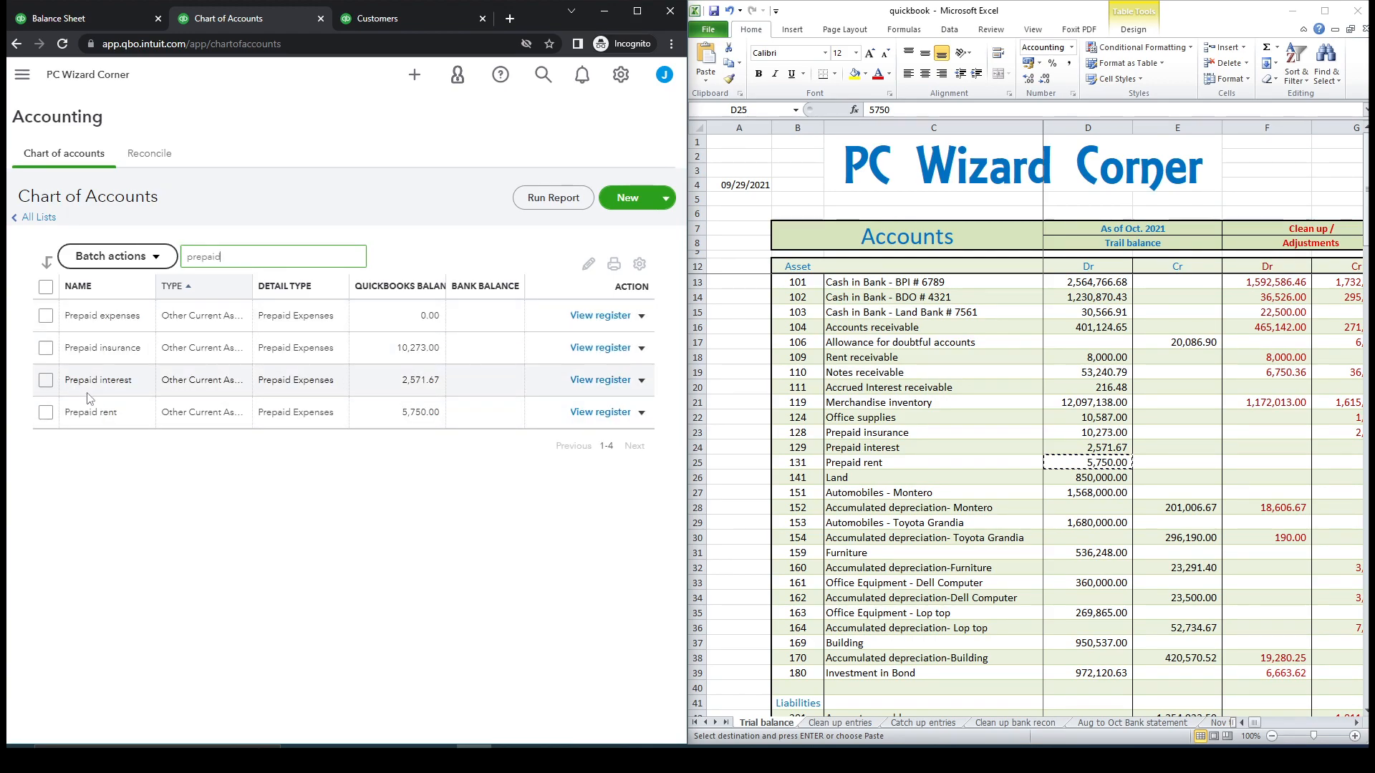
click(599, 413)
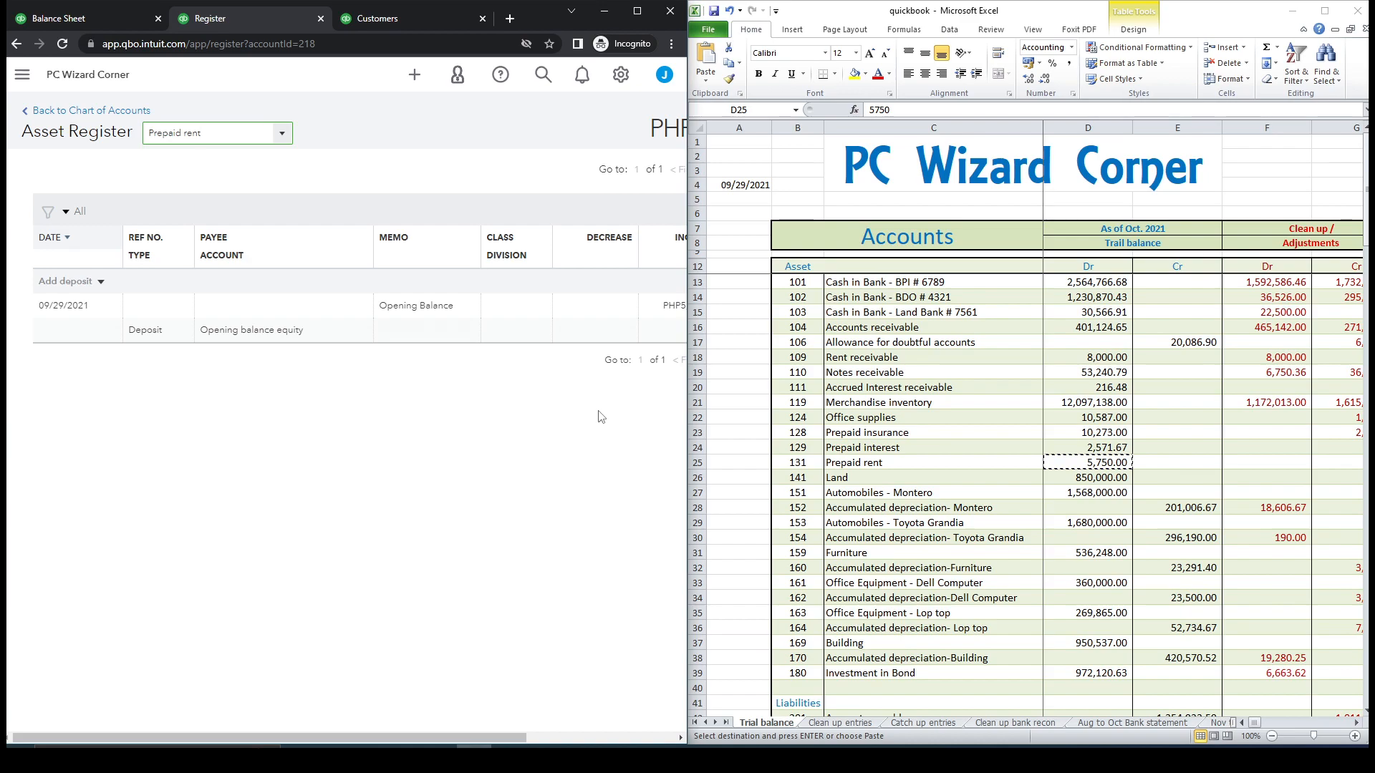
Reassign the Prepaid rent opening balance entry's offset account to Owner's Capital and save the transaction.
click(287, 330)
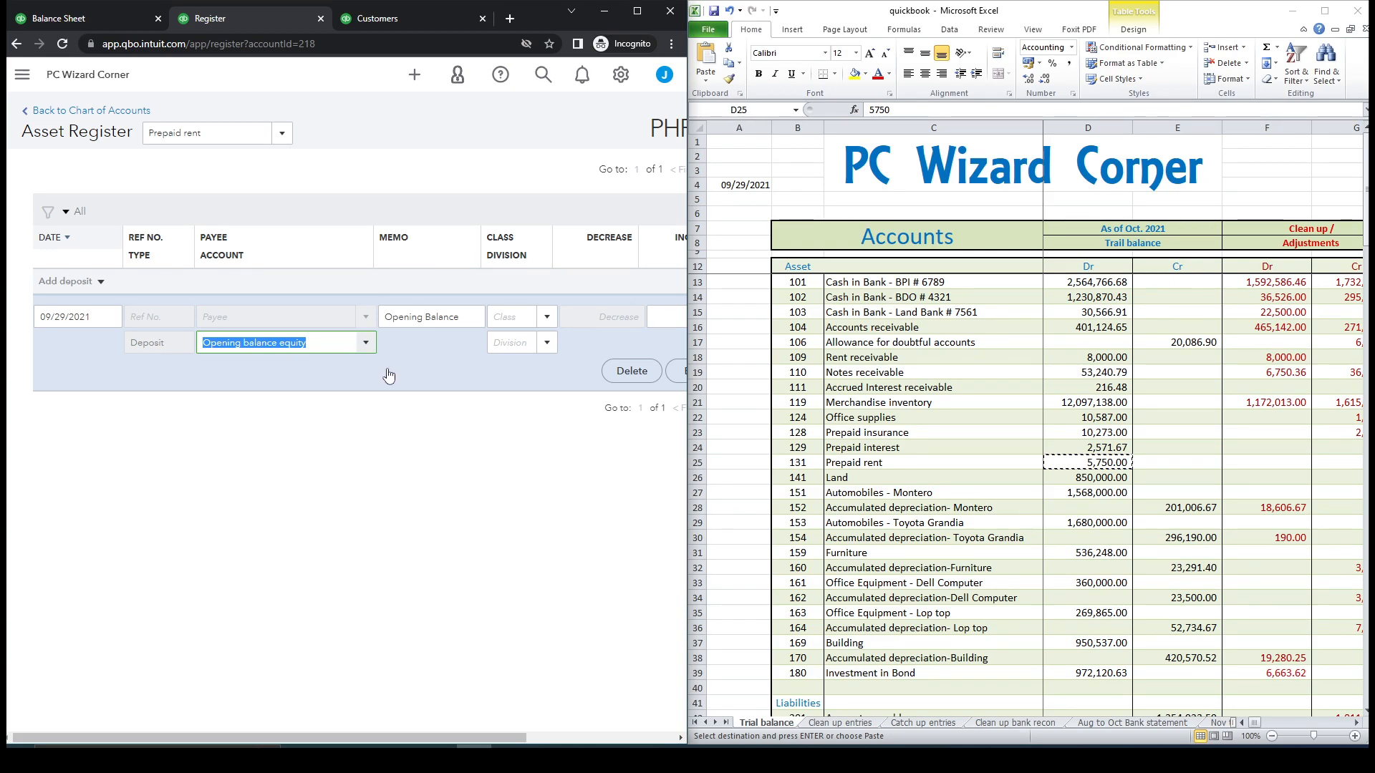
click(365, 342)
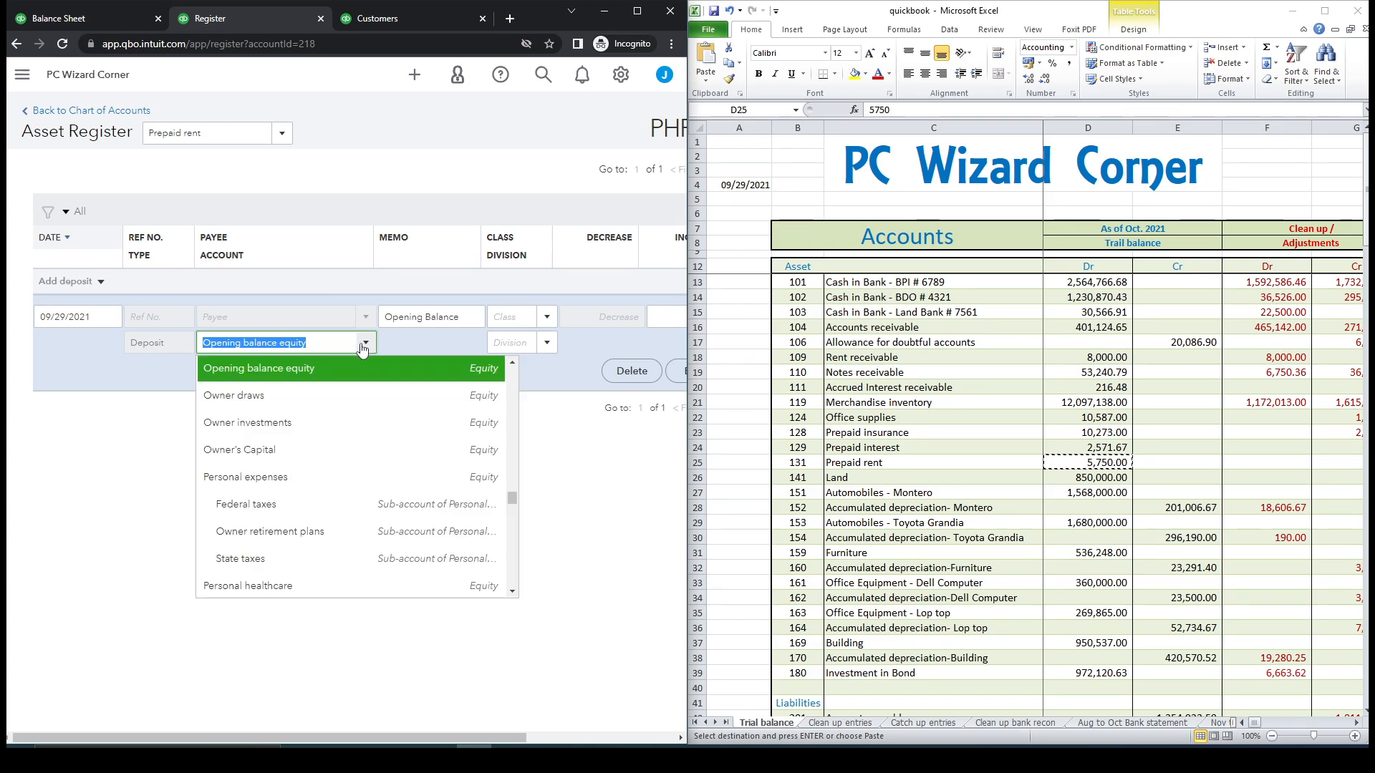
click(306, 449)
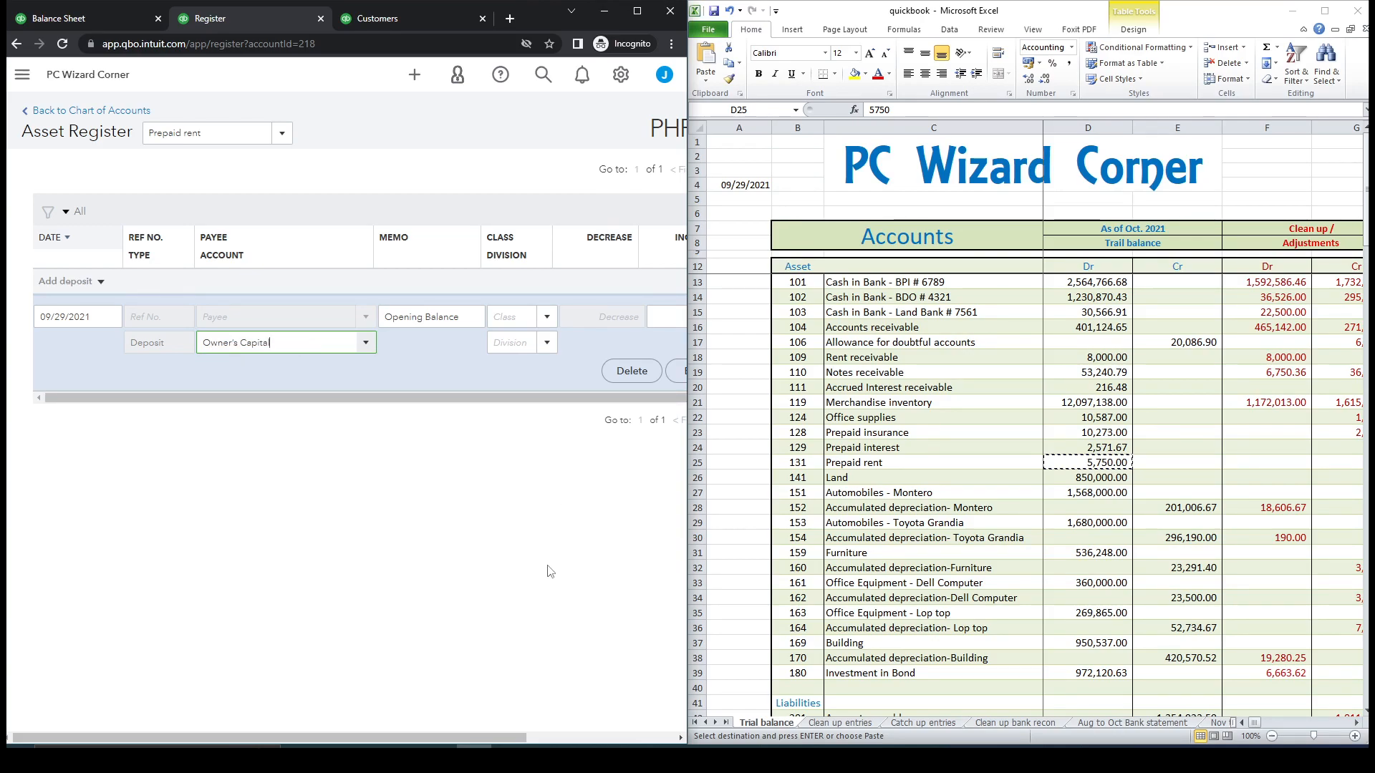
drag(463, 737, 582, 734)
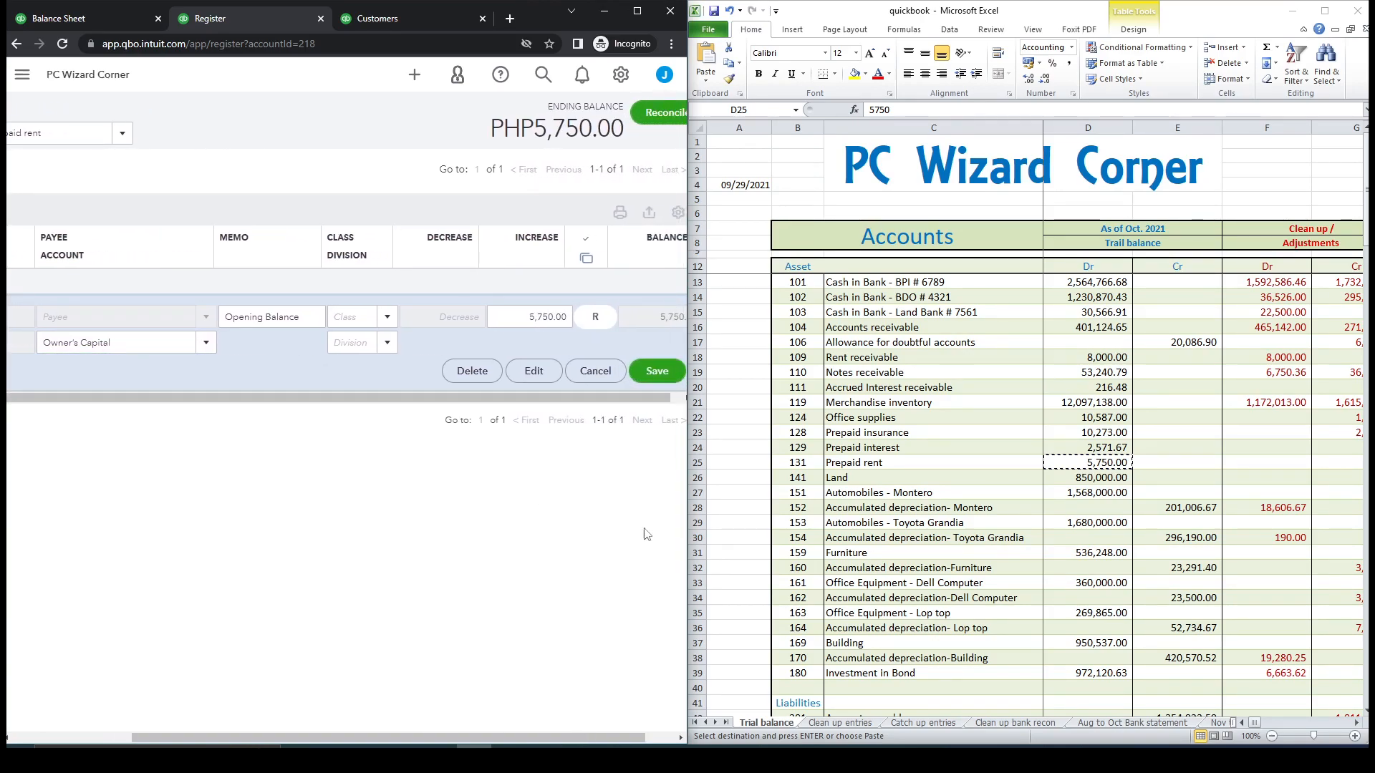
click(657, 371)
click(482, 450)
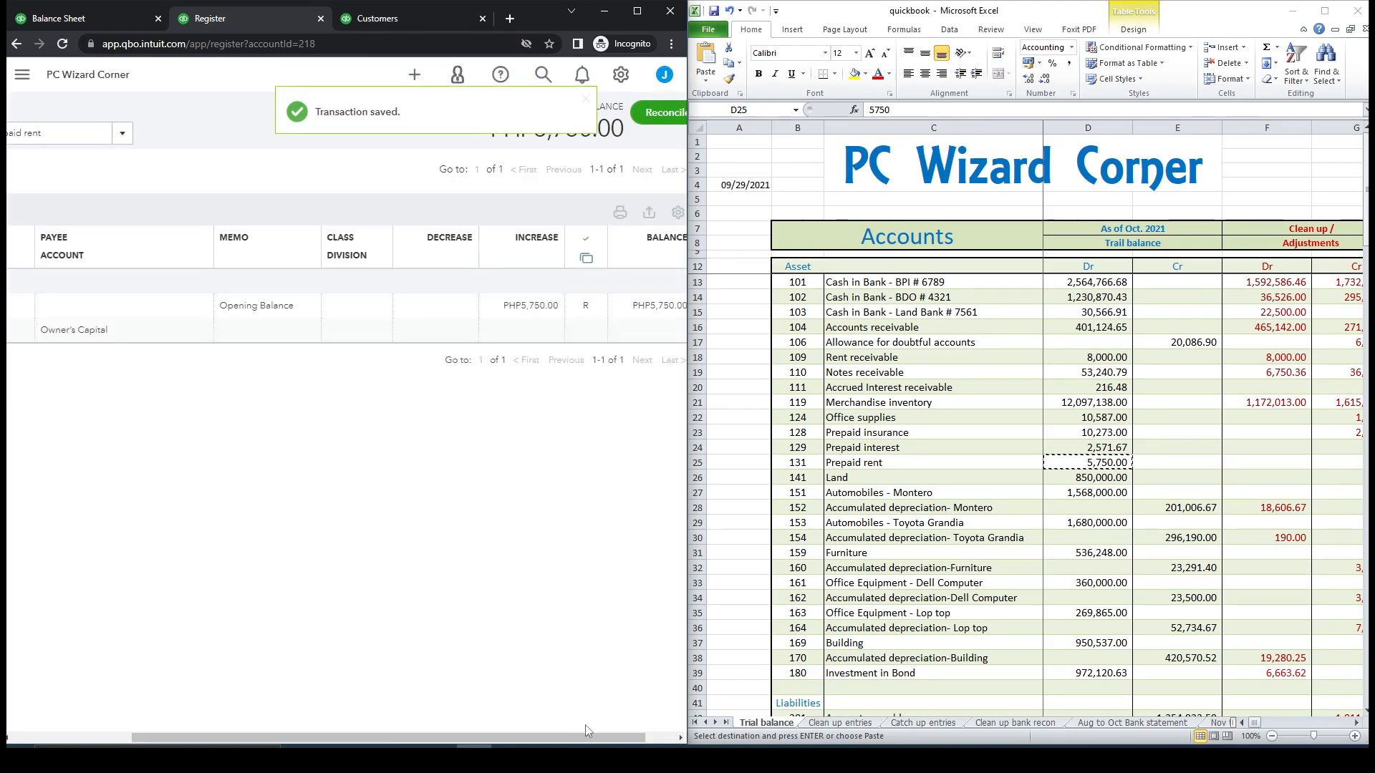
Return from the Prepaid rent register to the Chart of Accounts and clear the "prepaid" name filter.
drag(594, 739, 476, 738)
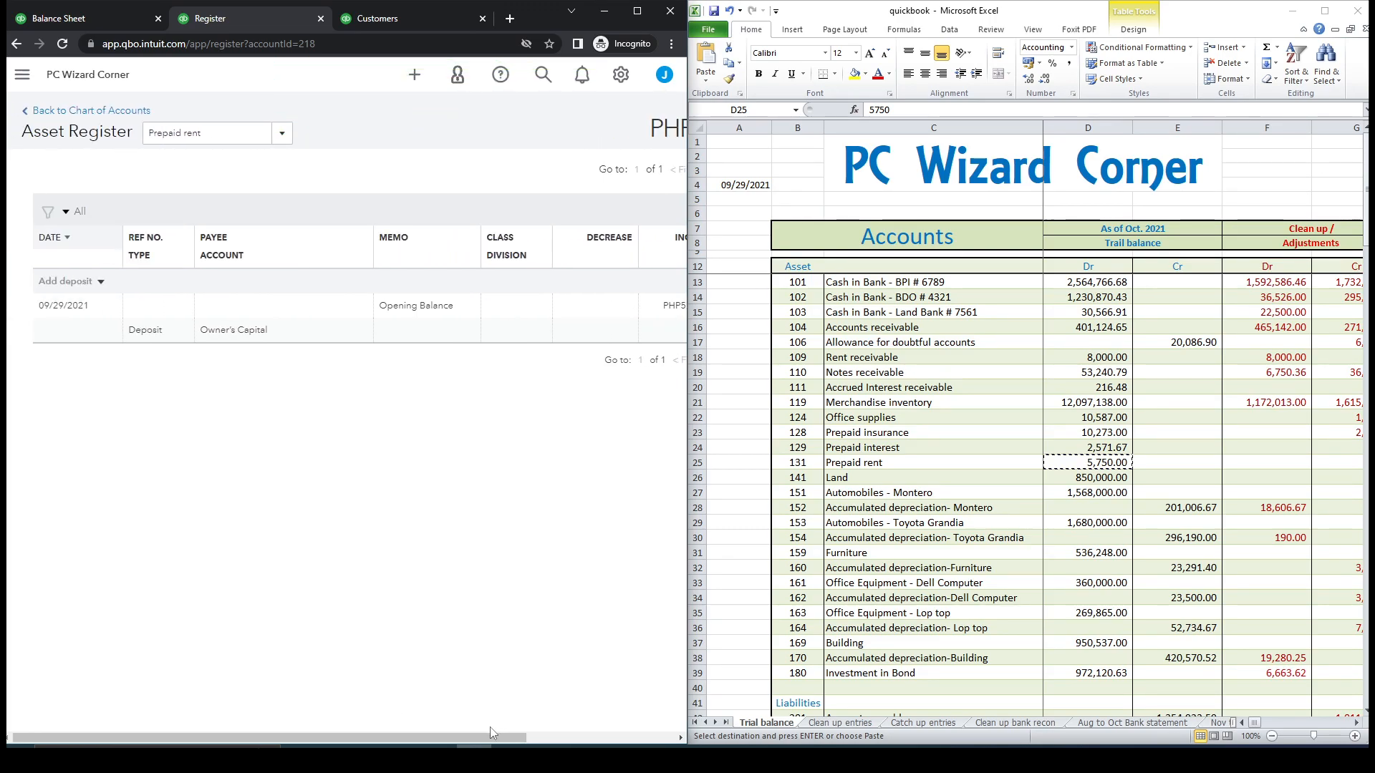
click(83, 112)
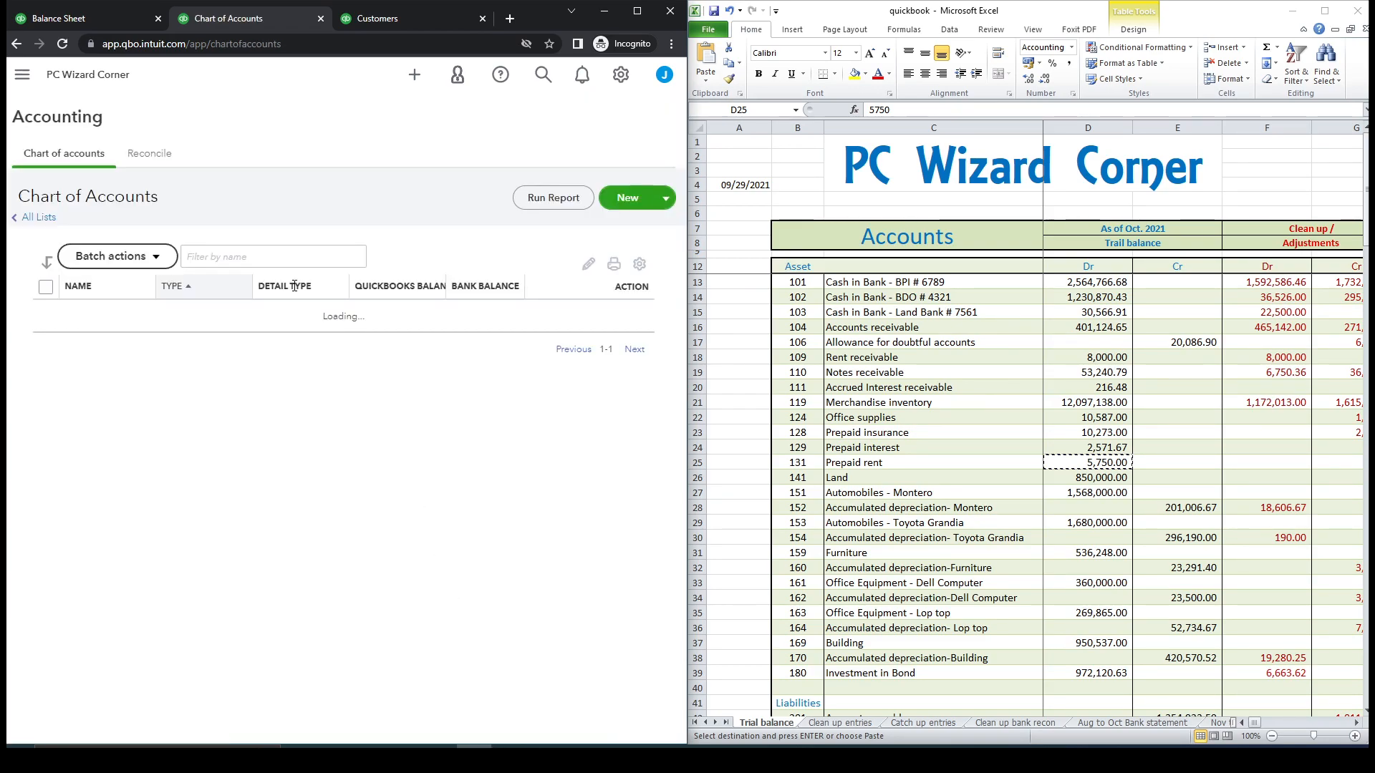
drag(262, 259, 185, 256)
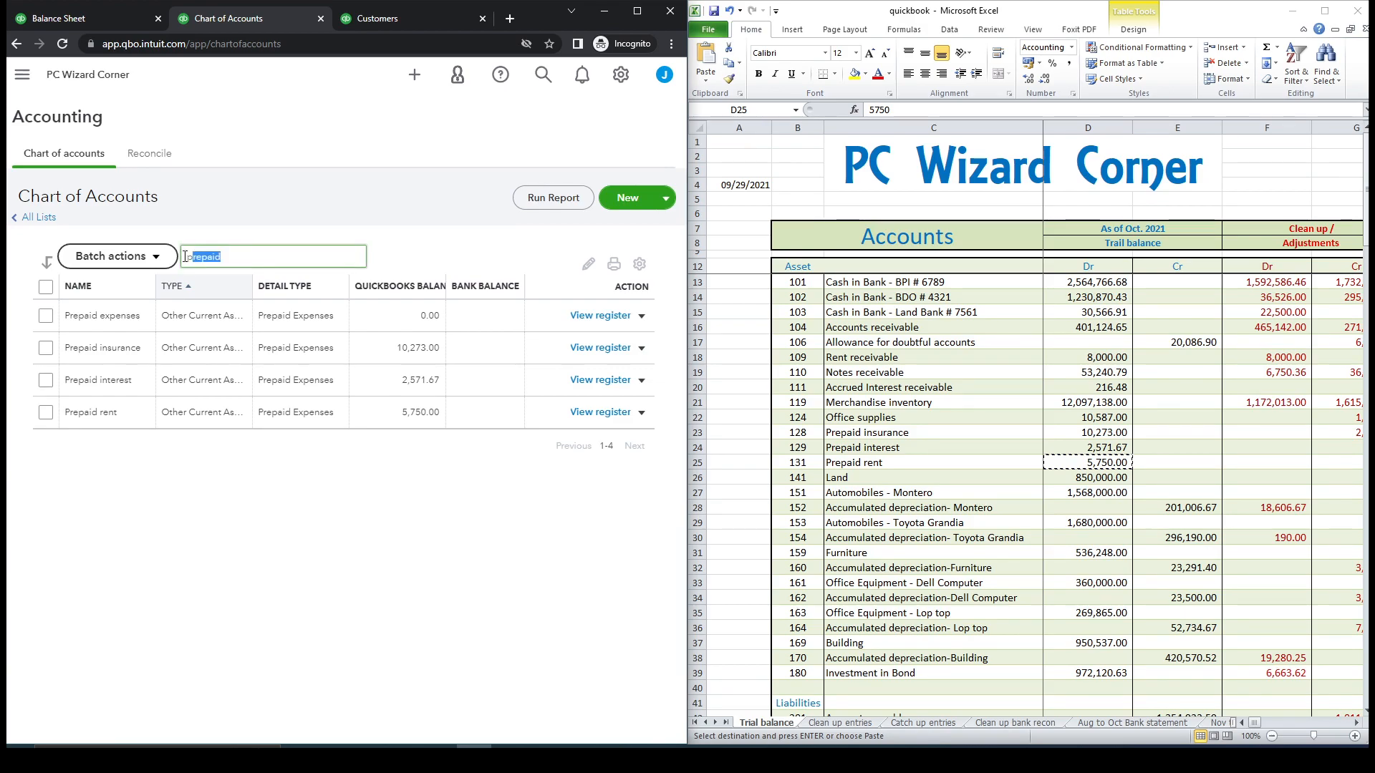
key(BackSpace)
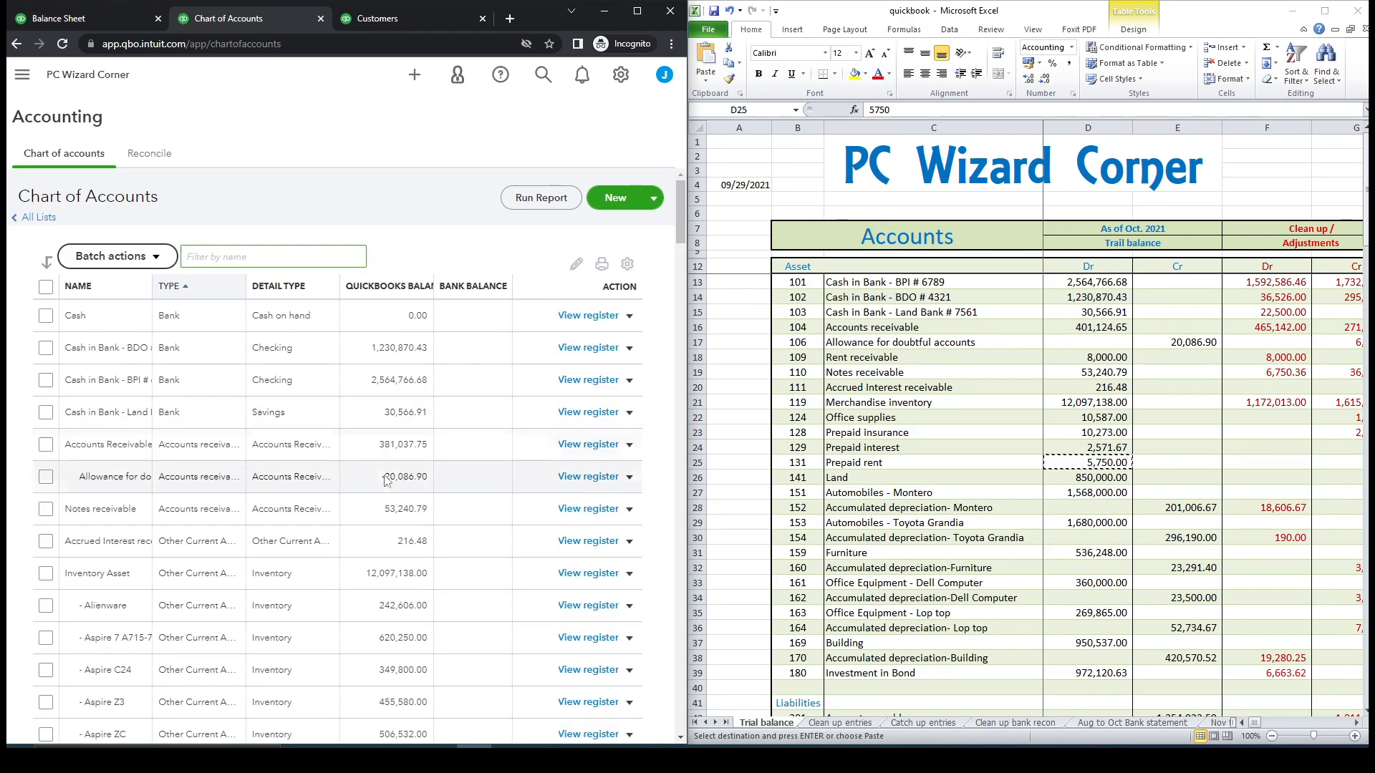
Reload the Balance Sheet report and collapse the navigation sidebar to give the report its full width.
click(99, 16)
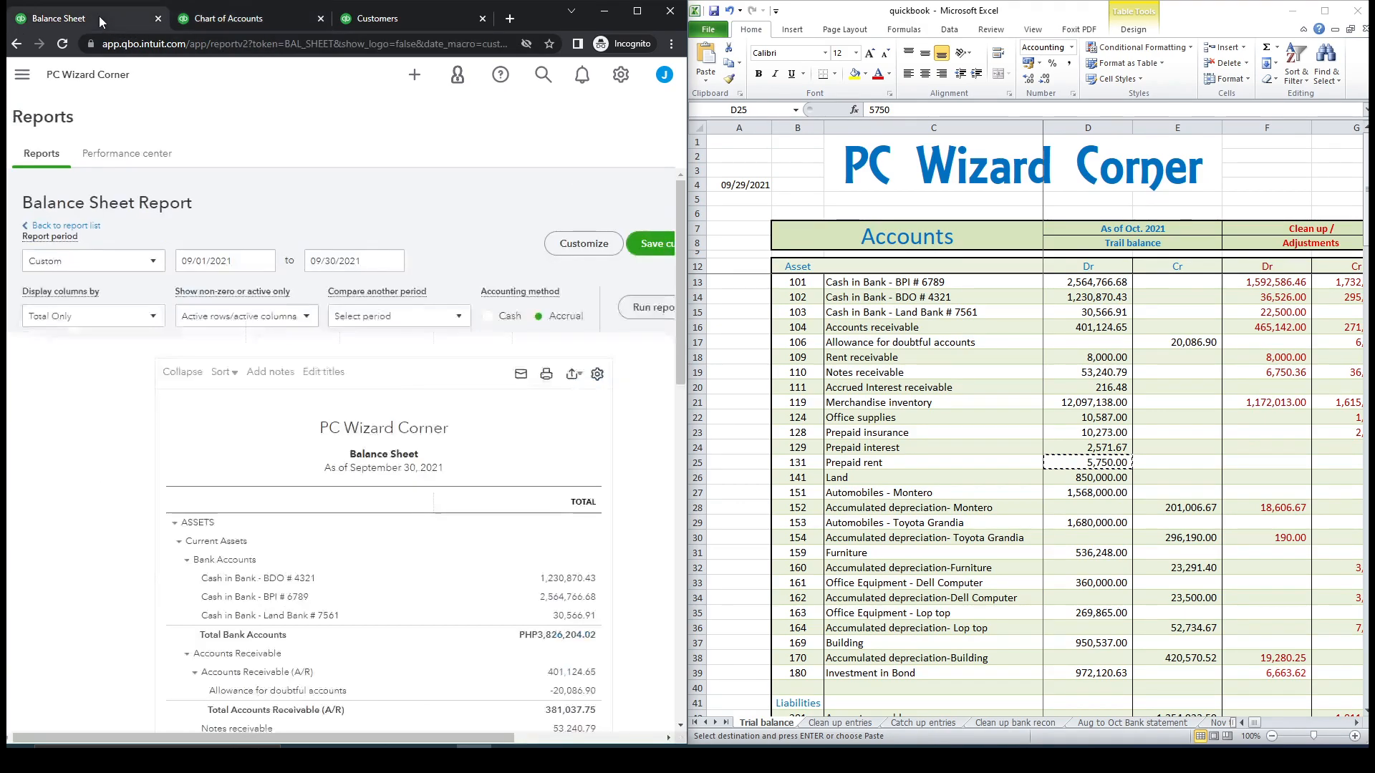
click(63, 46)
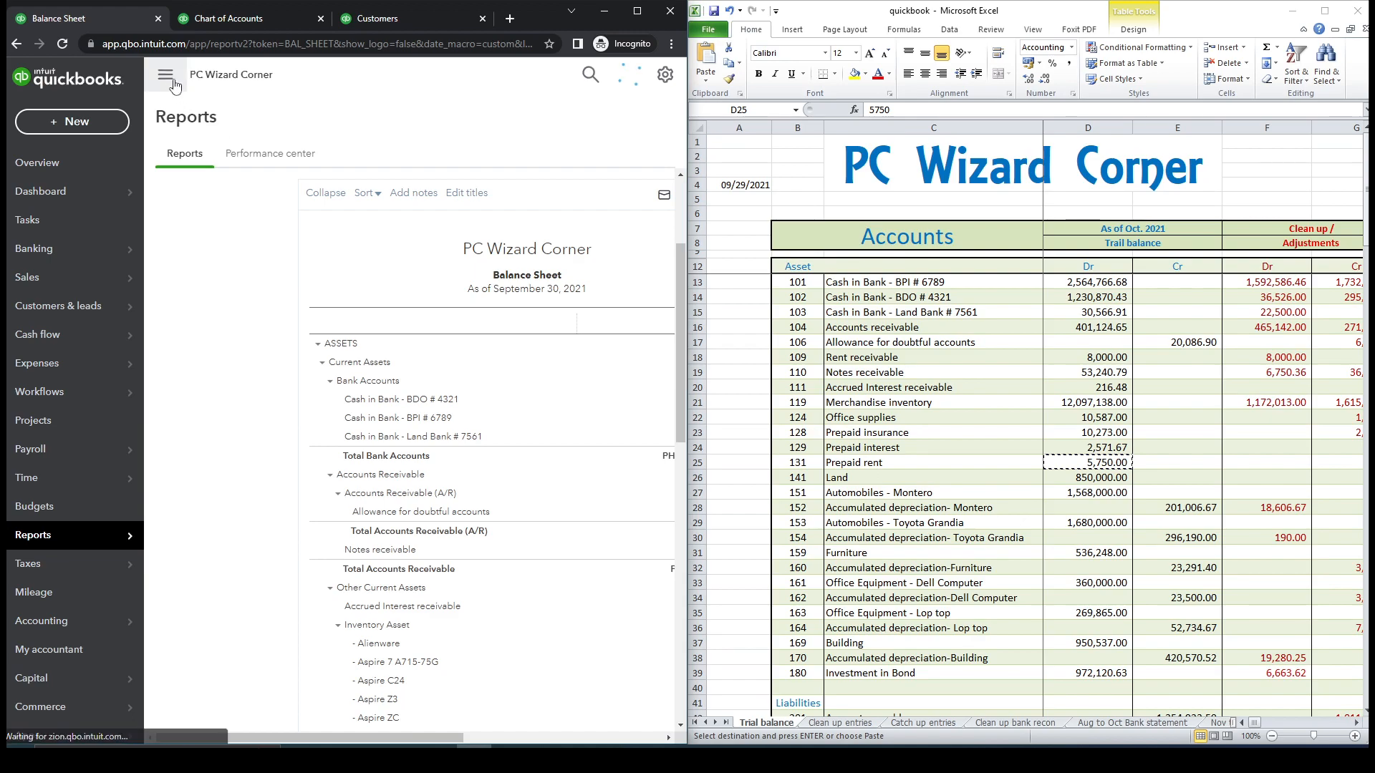
click(166, 74)
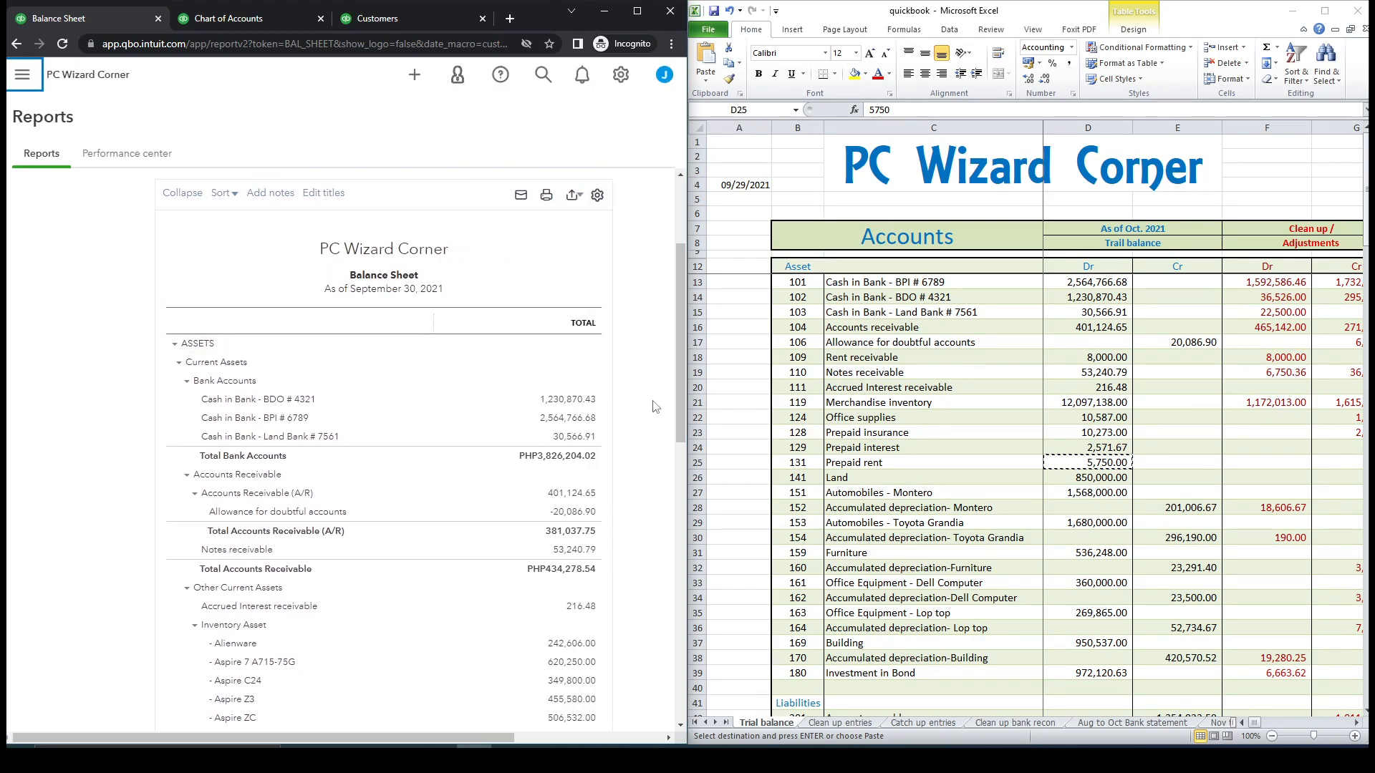
Compare the Balance Sheet's current asset balances with the Trial balance sheet, including Accrued Interest receivable, inventory, the prepaid accounts and Rent receivable.
scroll(642, 471, down, 3)
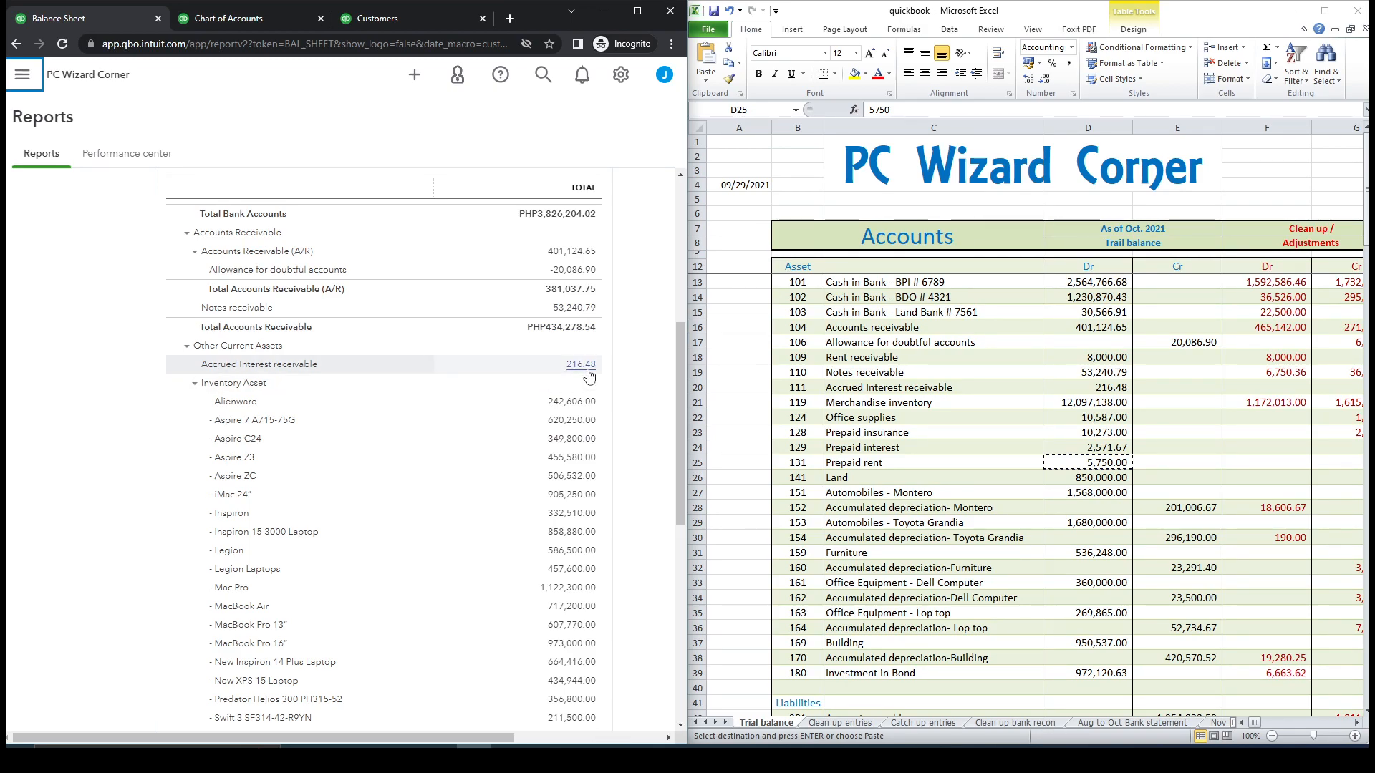
click(1108, 391)
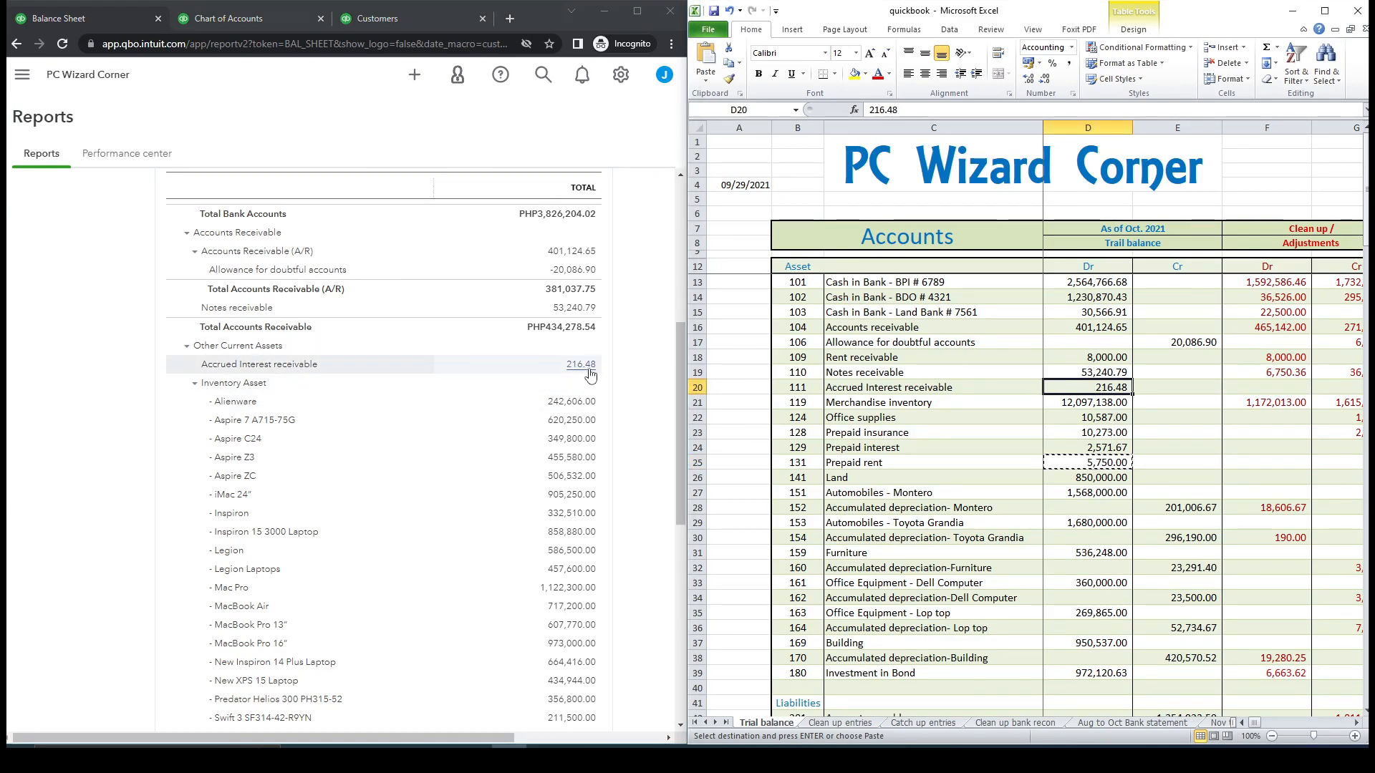
drag(681, 352, 685, 467)
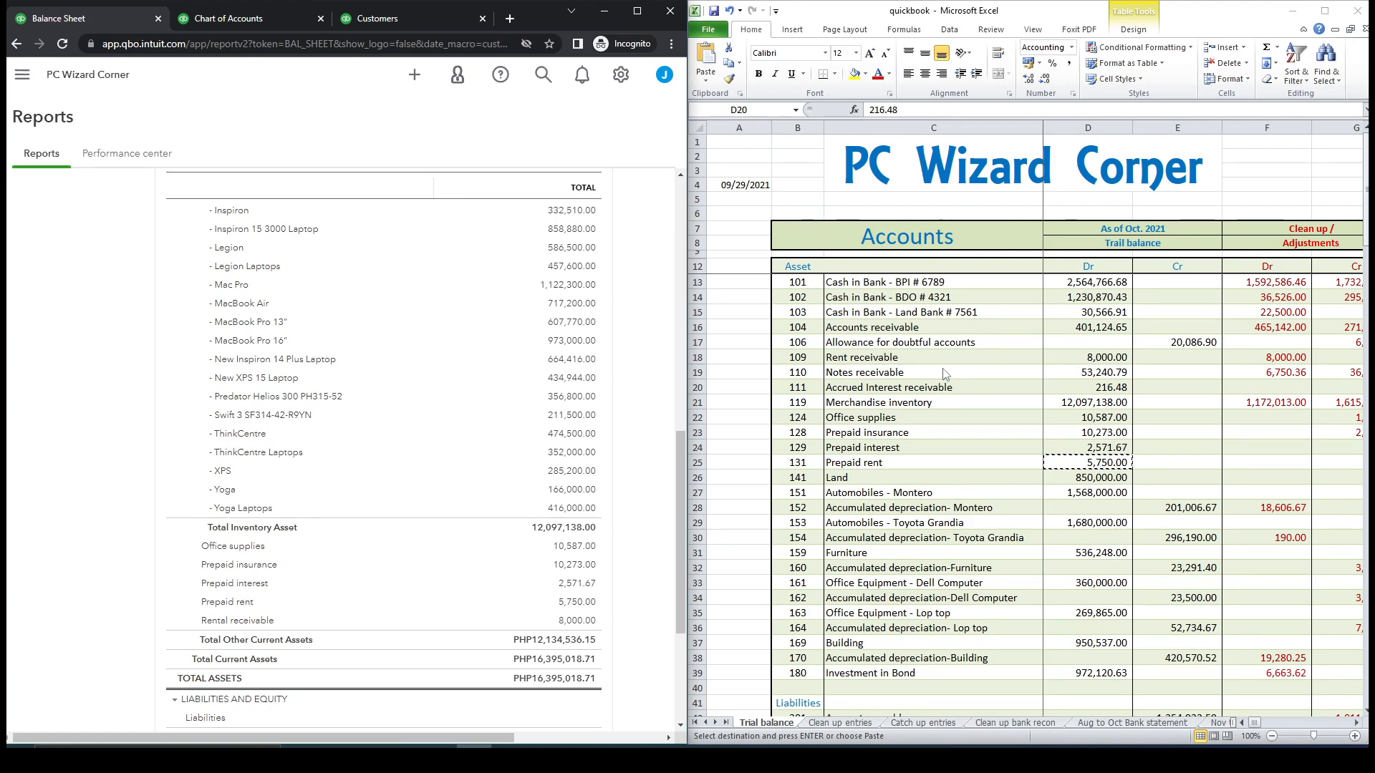
click(864, 354)
click(864, 356)
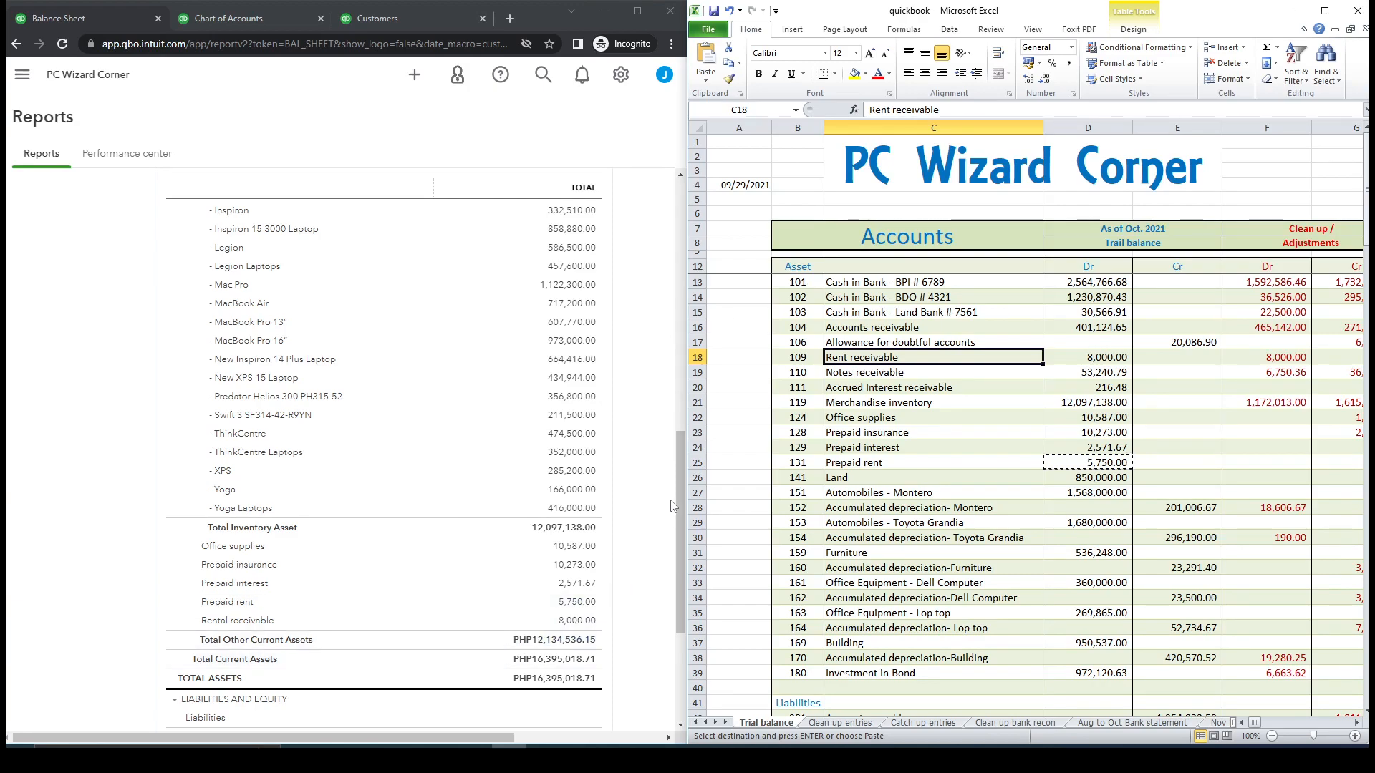
drag(676, 483, 679, 350)
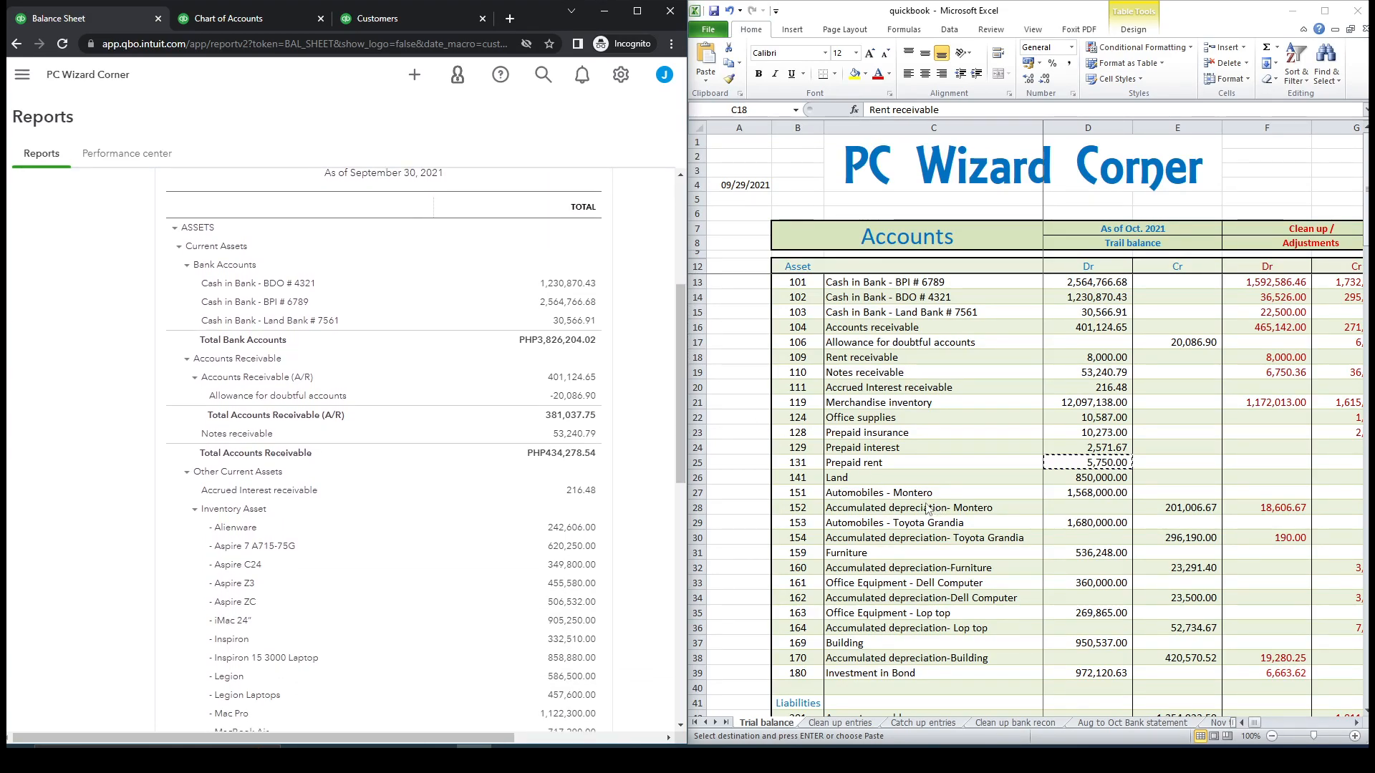
mouse_move(680, 407)
mouse_down()
mouse_move(676, 337)
mouse_move(671, 400)
mouse_up()
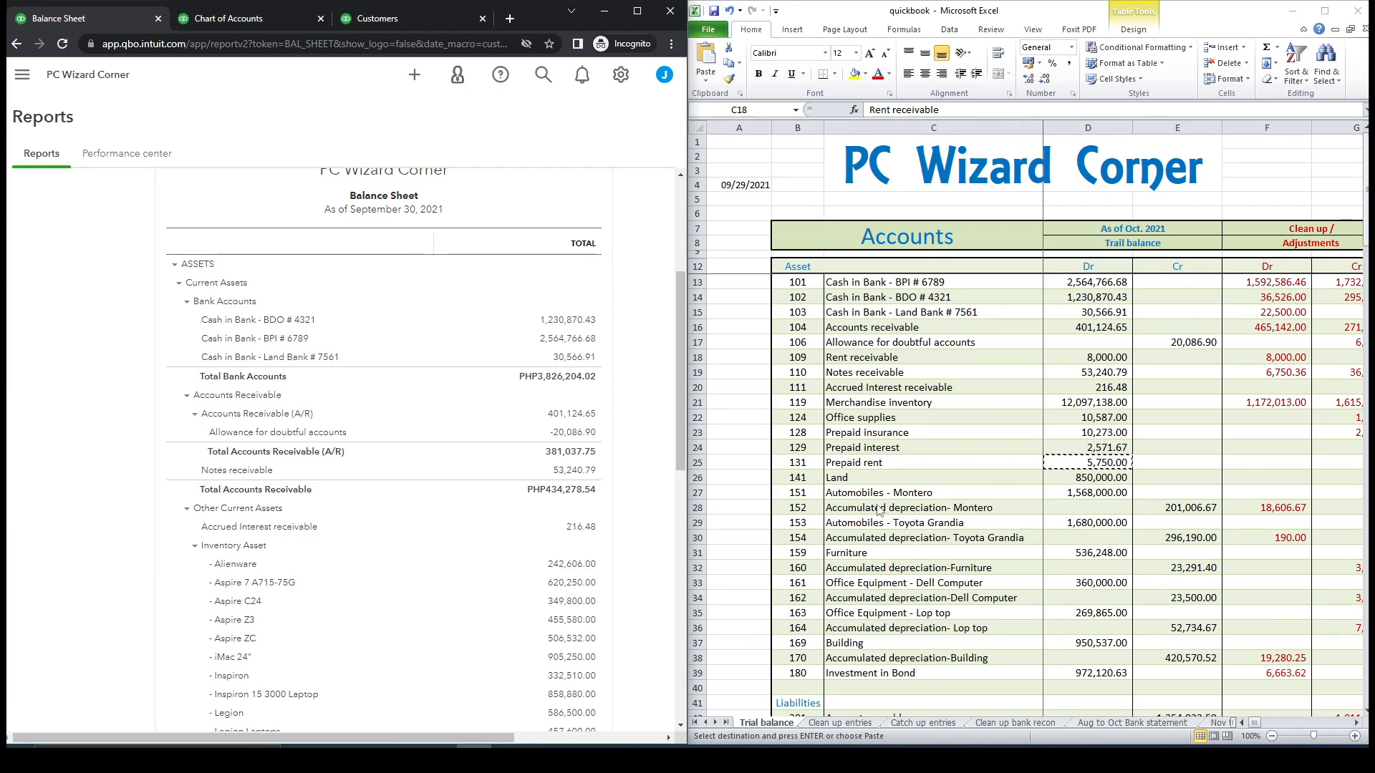
Select the account names from Land through Investment in Bond, C26:C39, in the Trial balance sheet to review the remaining asset accounts.
drag(846, 484, 870, 654)
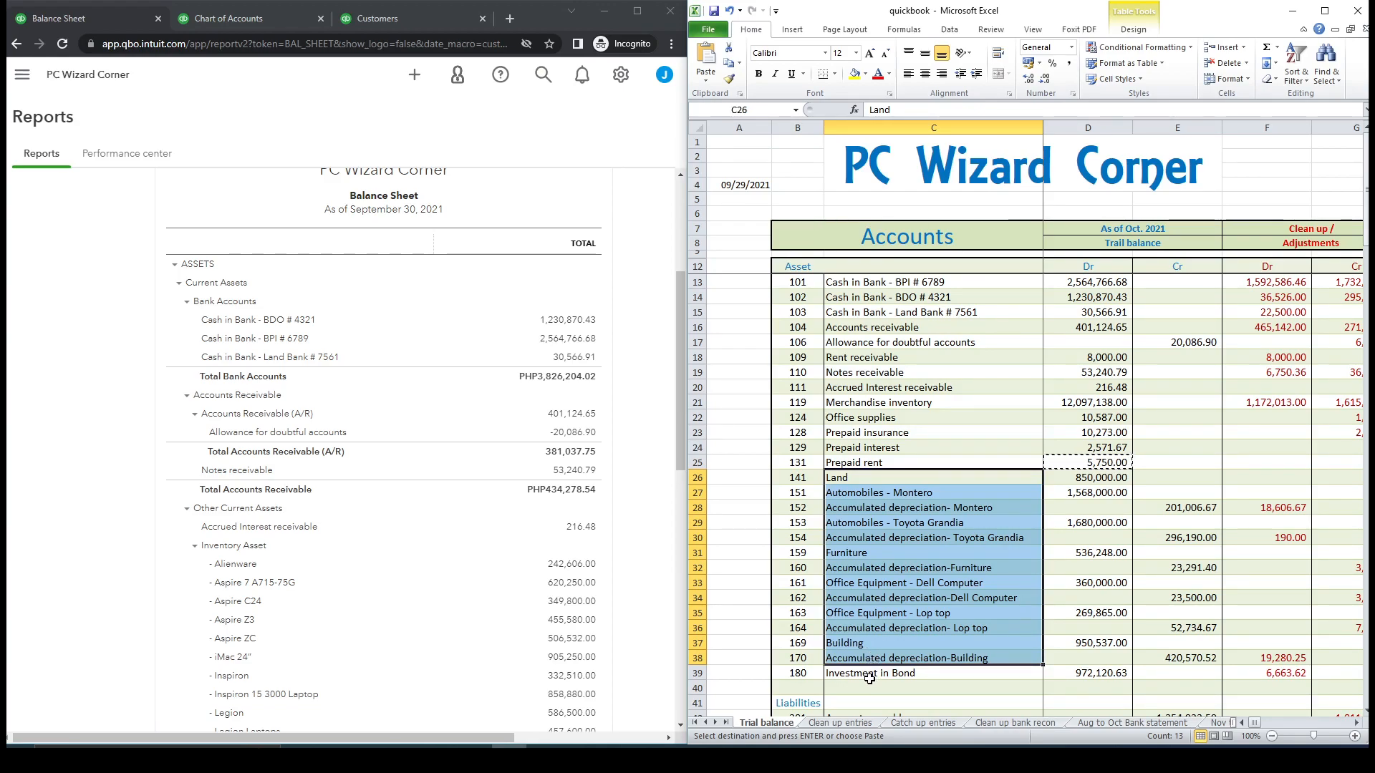
click(866, 677)
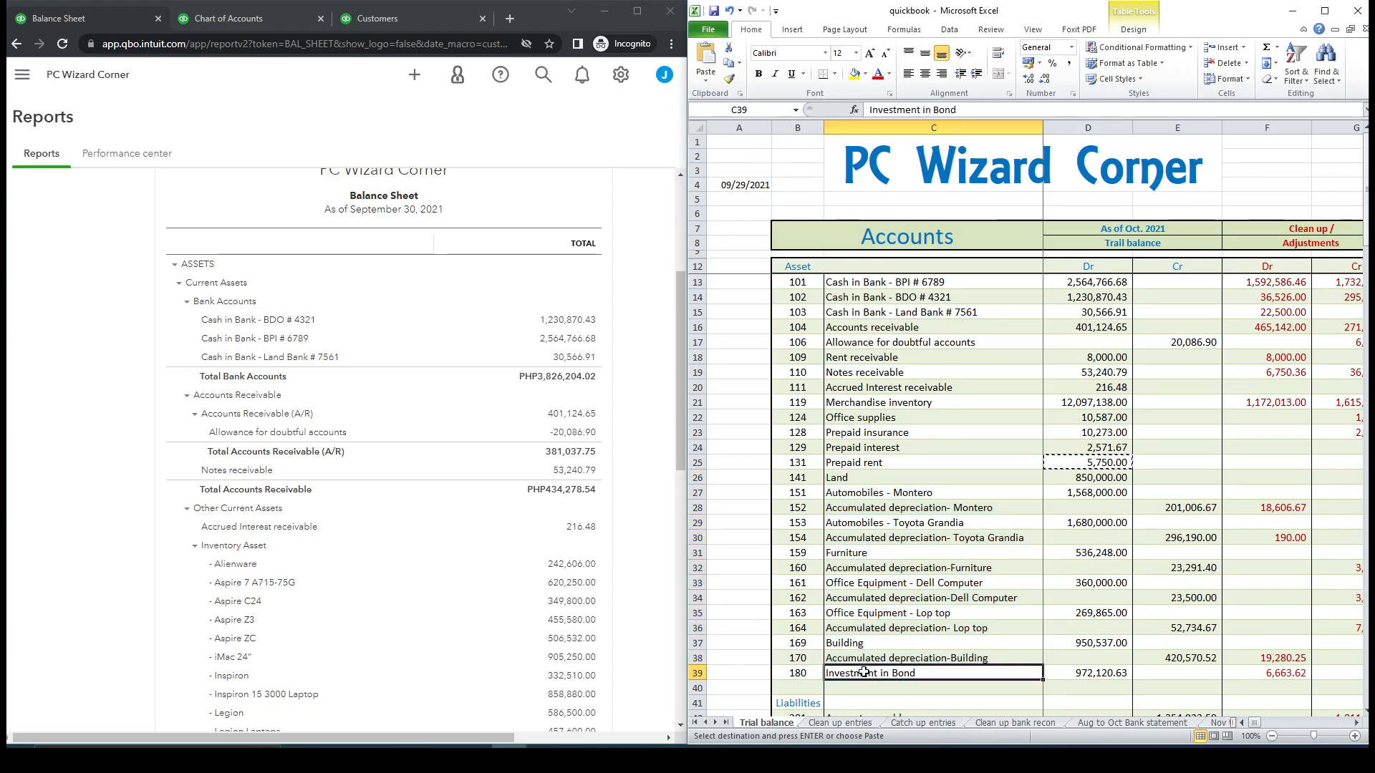
drag(846, 478, 866, 673)
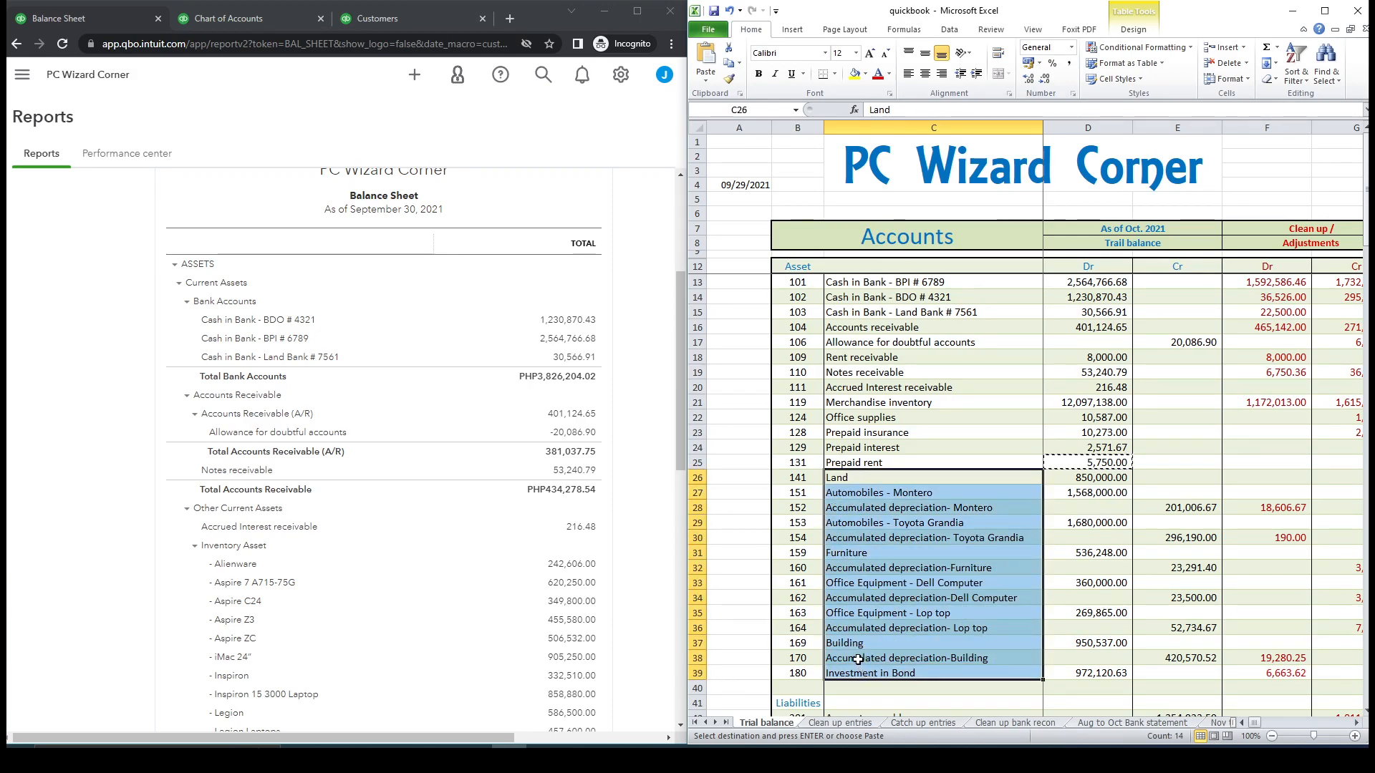